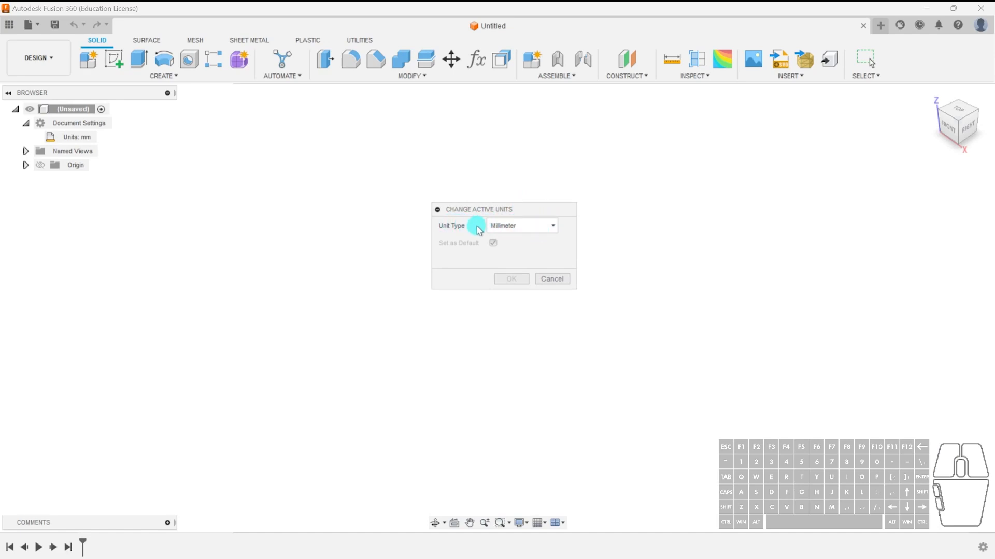
left_click(543, 232)
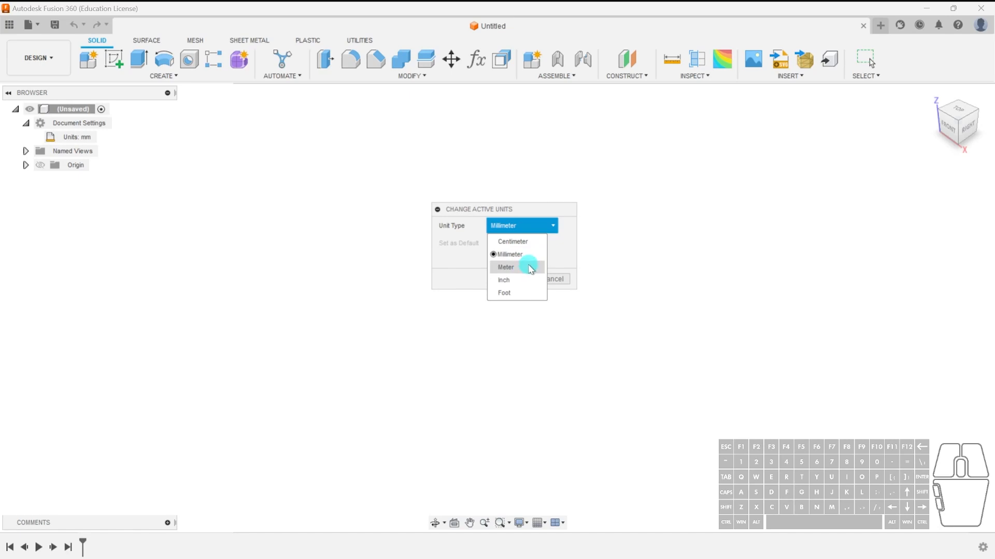
left_click(526, 255)
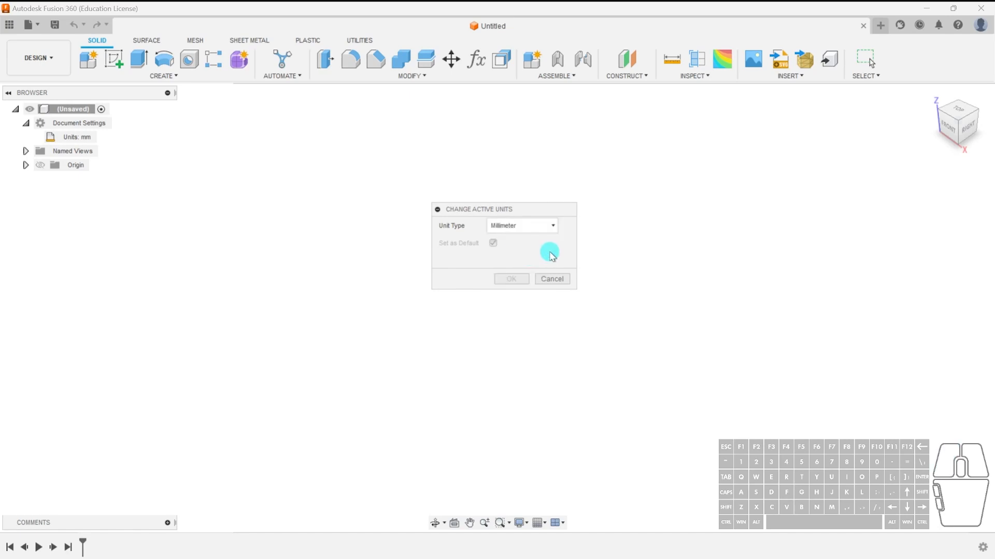
left_click(530, 227)
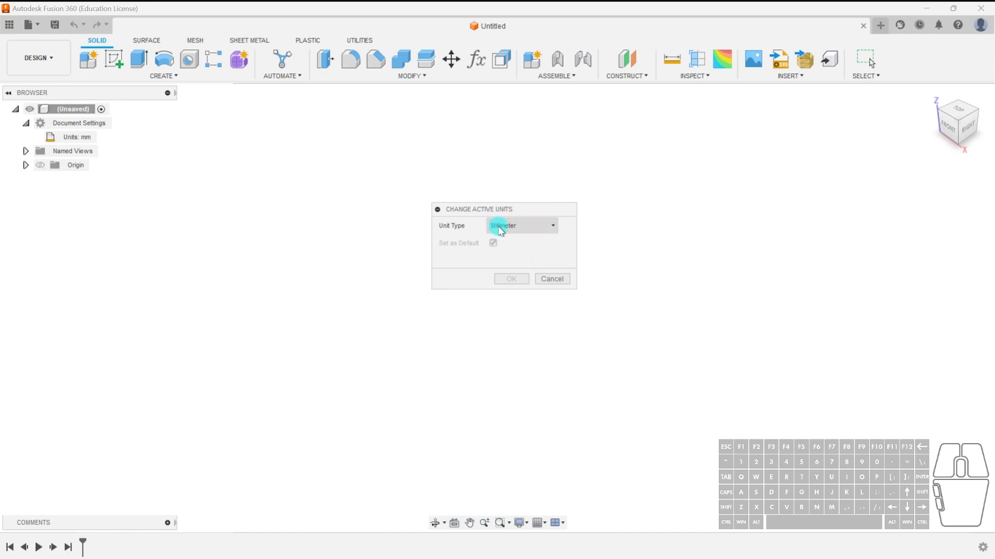
left_click(524, 252)
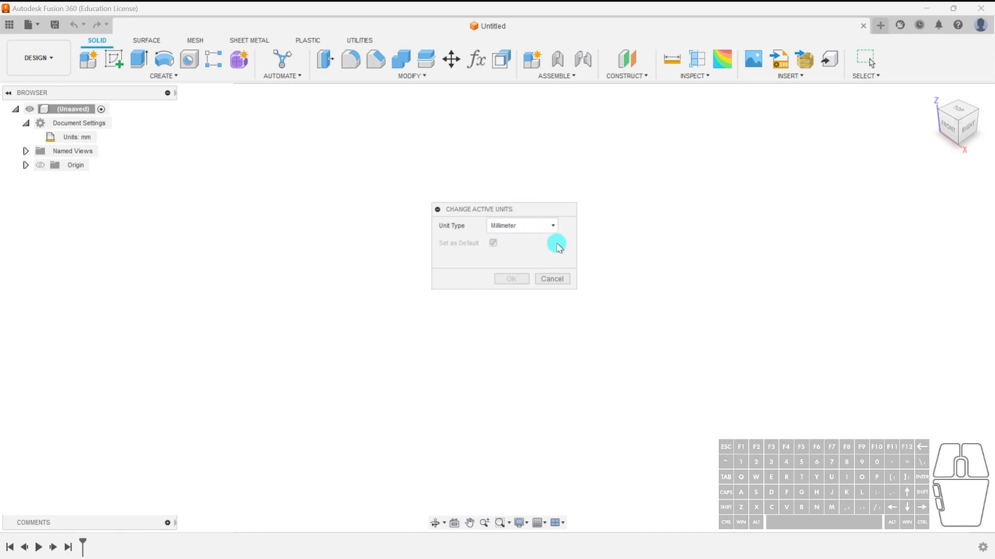
left_click(547, 279)
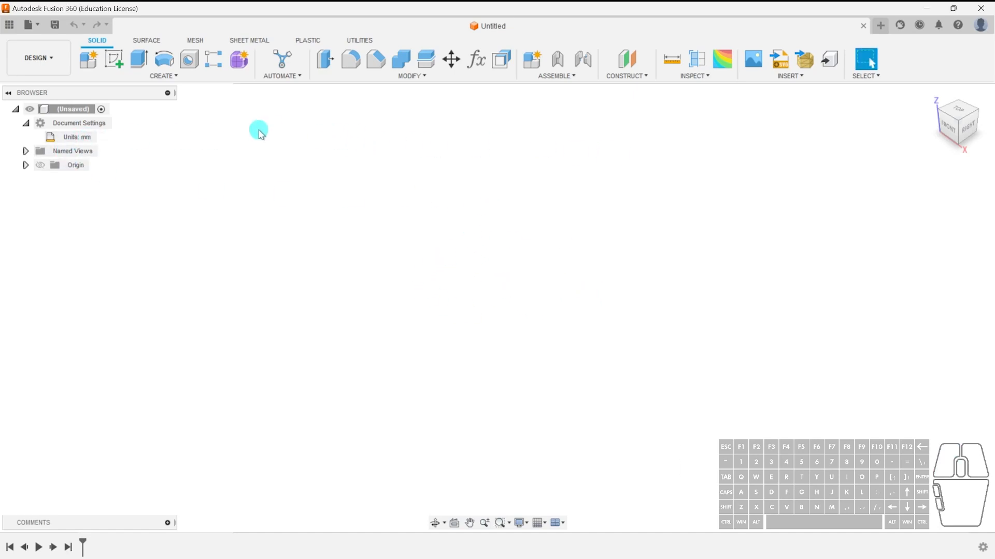
Collapse the document settings and select the Design workspace.
left_click(24, 122)
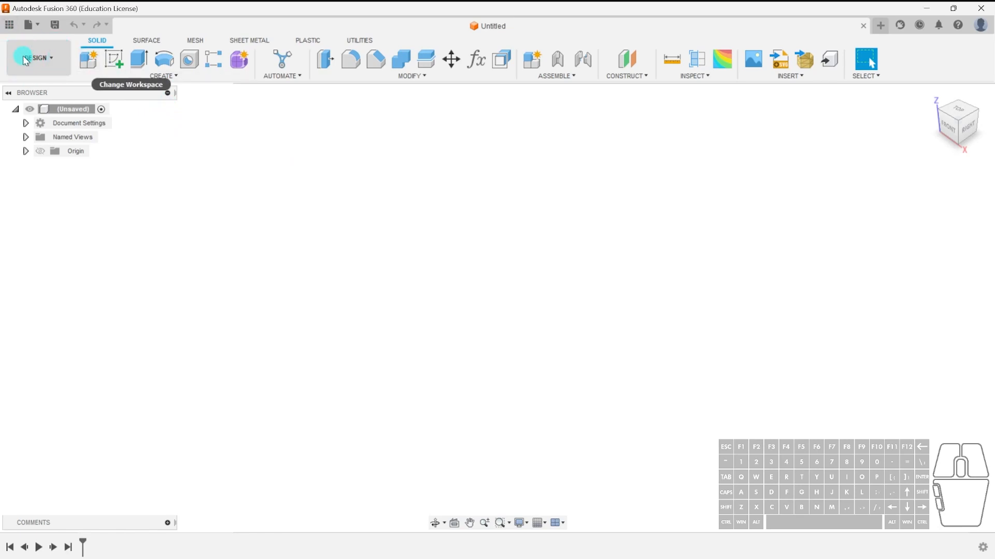
left_click(59, 70)
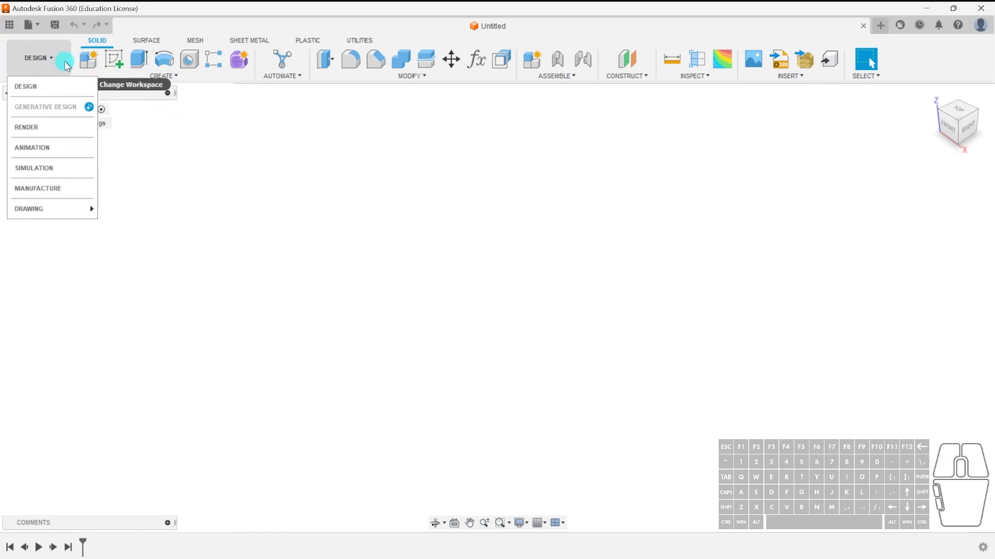
left_click(62, 89)
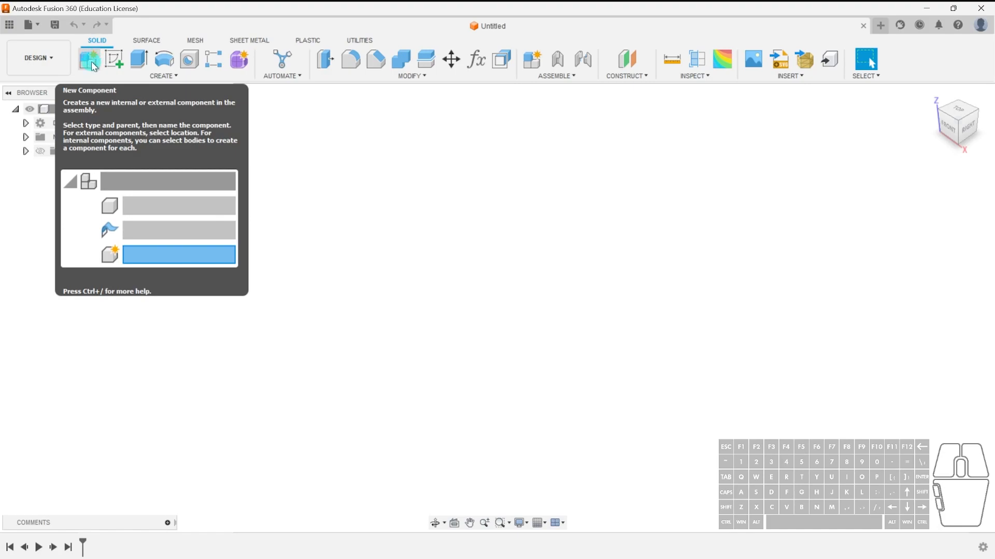
Create a new internal component named Lego Brick.
left_click(130, 75)
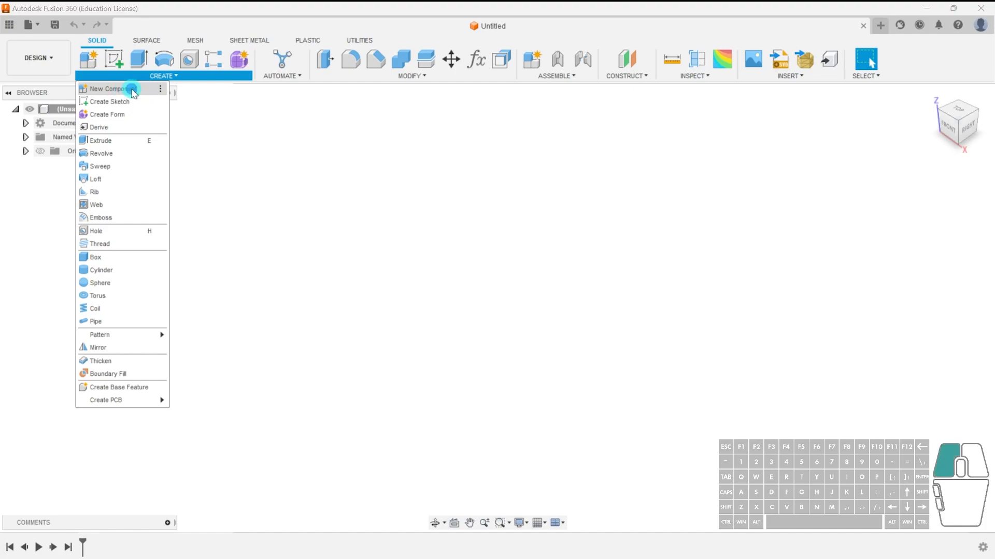
left_click(133, 89)
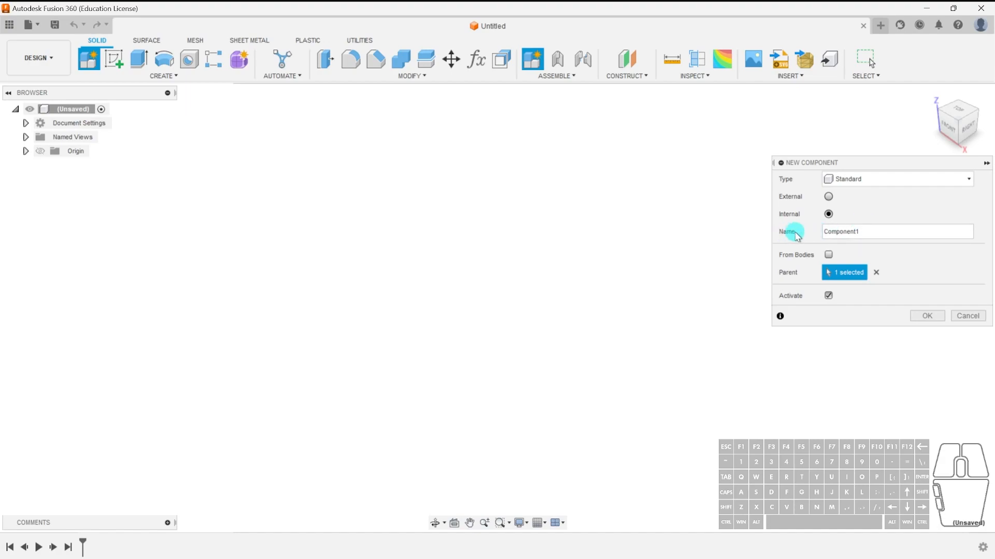
double_click(870, 234)
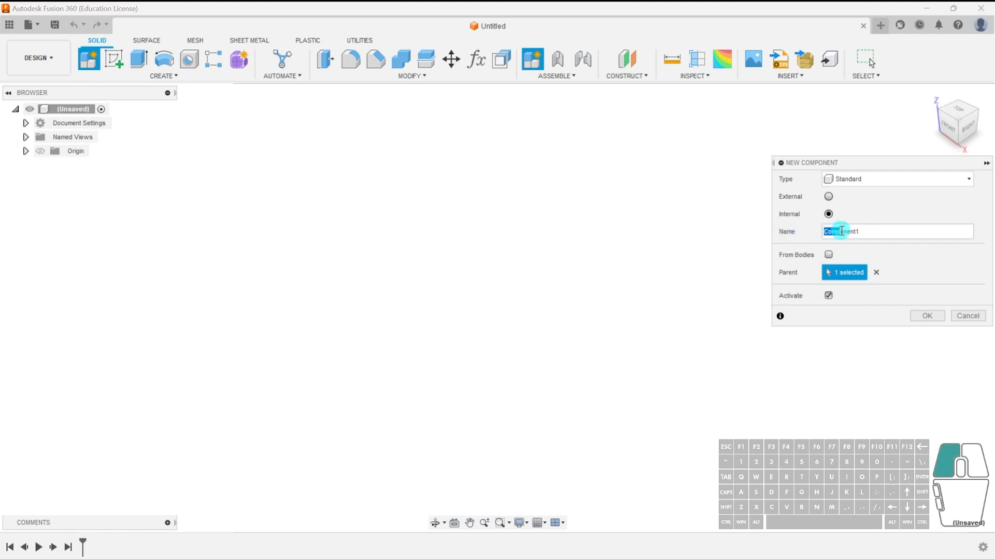
type("Lego Brick")
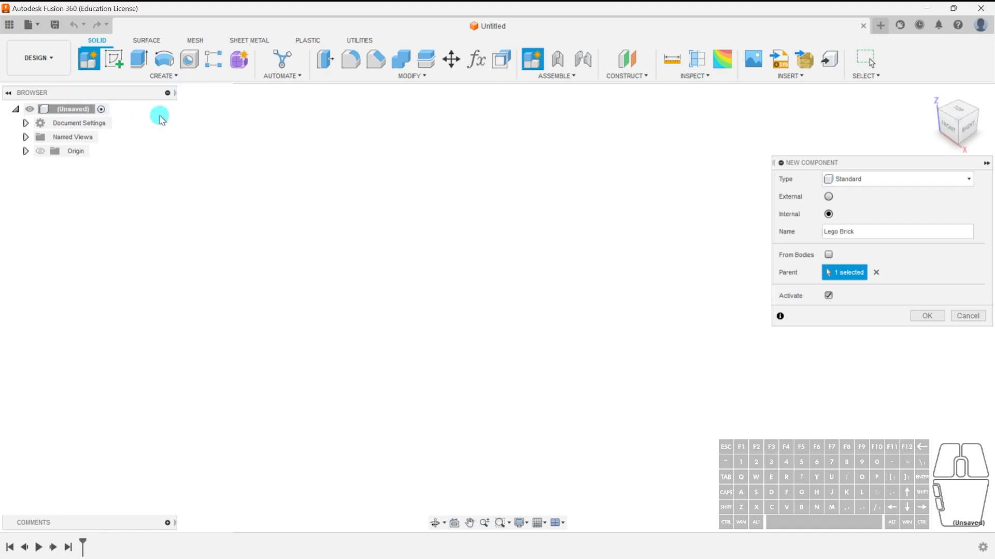
left_click(927, 316)
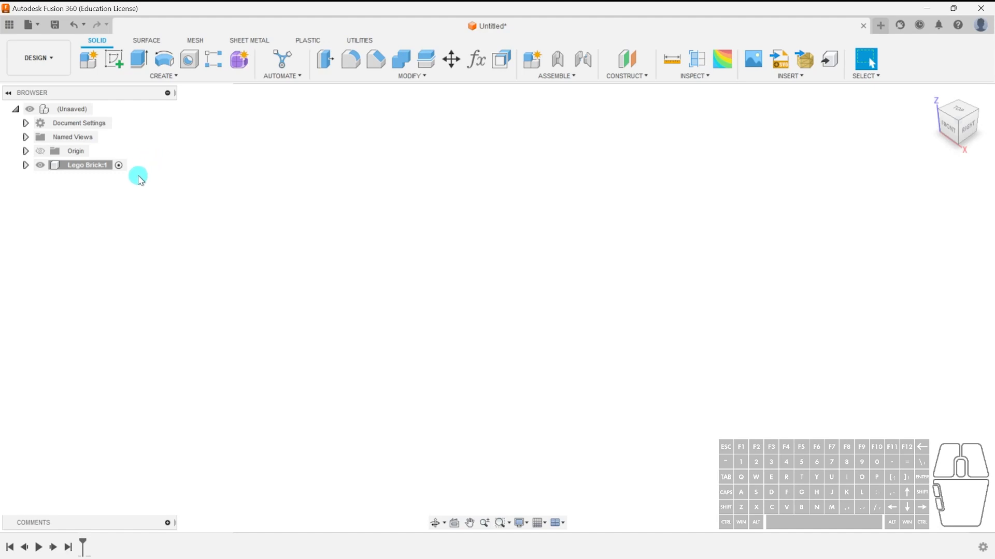
Save the design as Lego Bricks in the Tutorial AMB project.
left_click(88, 165)
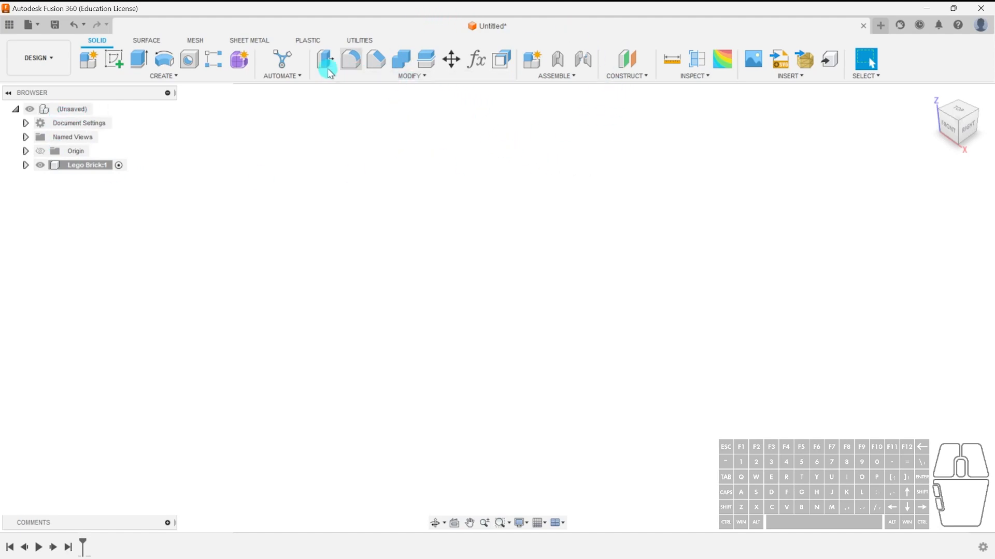
left_click(55, 25)
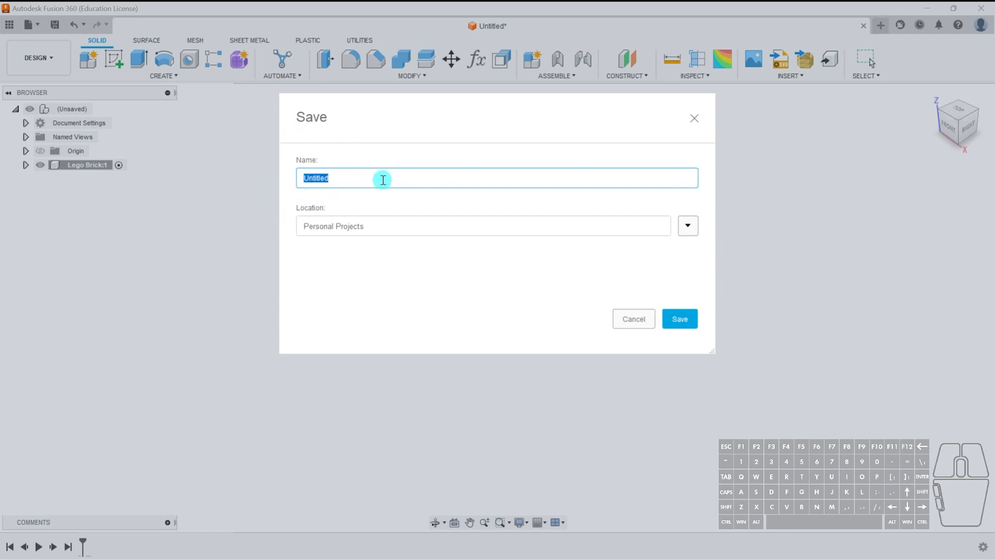
type("Lego Bricks")
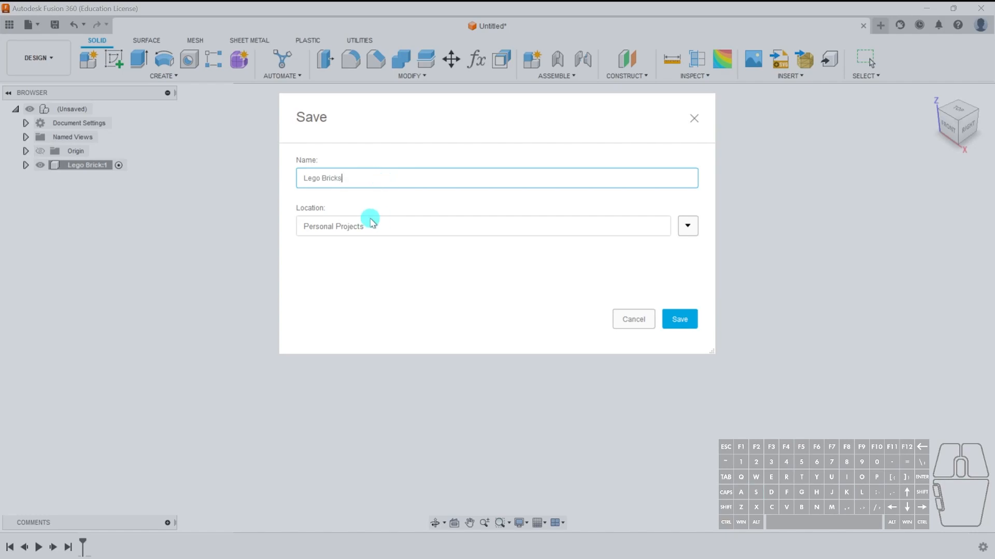
left_click(687, 225)
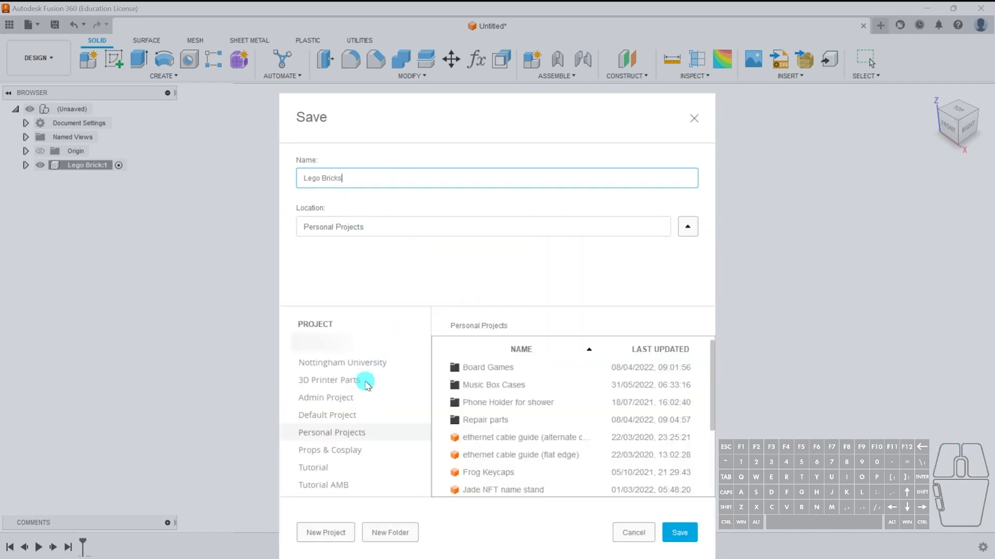
left_click(349, 485)
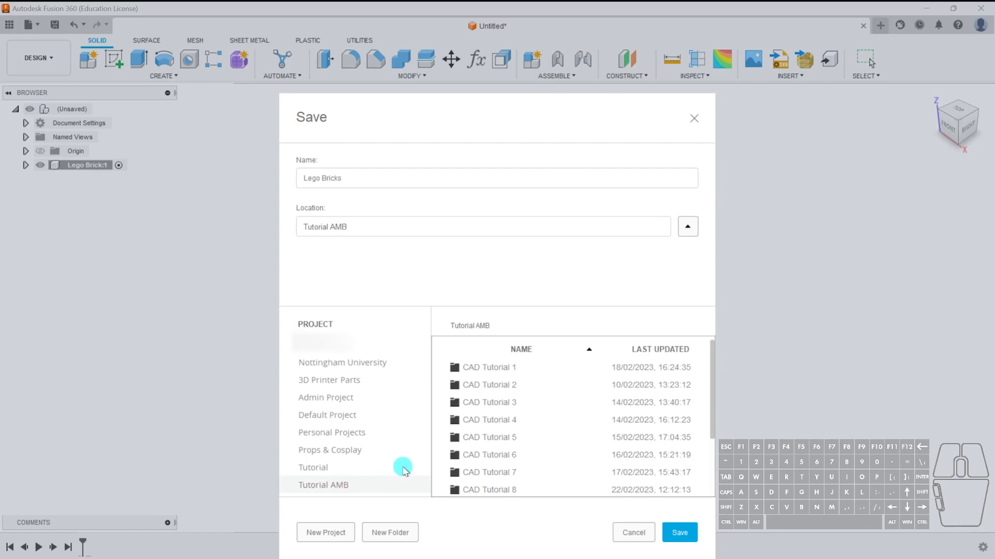
left_click(679, 532)
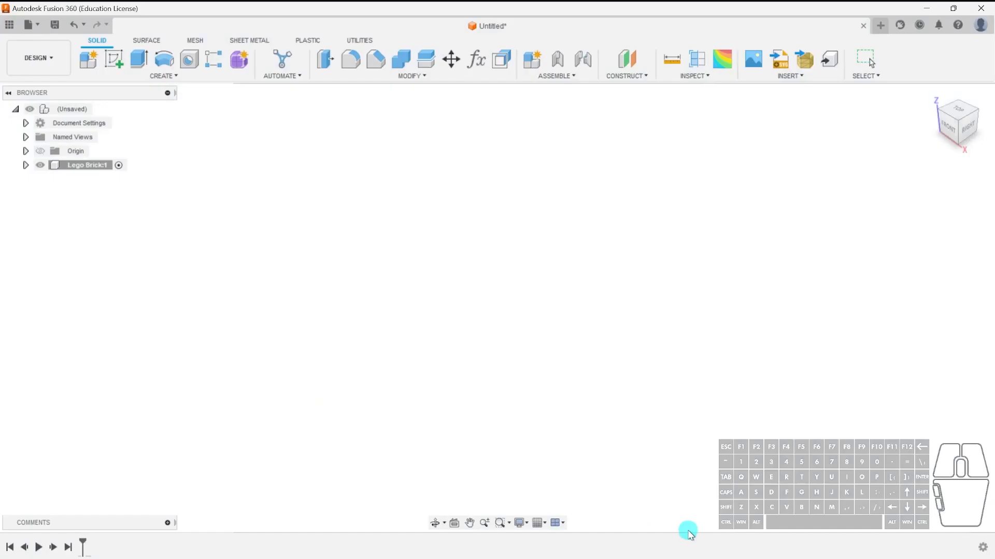
Browse the data panel's projects to locate the saved Lego Bricks design in Tutorial AMB.
left_click(9, 24)
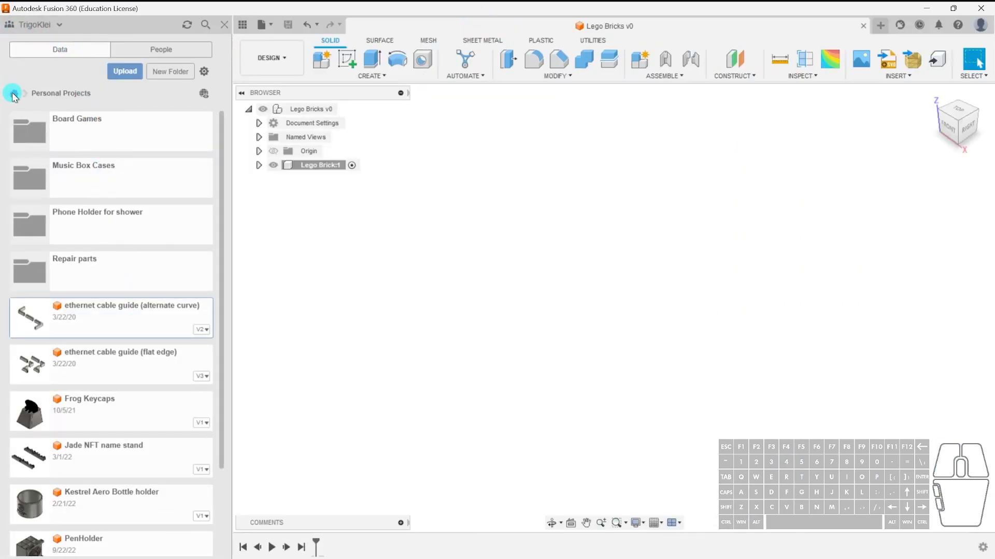
left_click(13, 93)
scroll(123, 351, "down", 3)
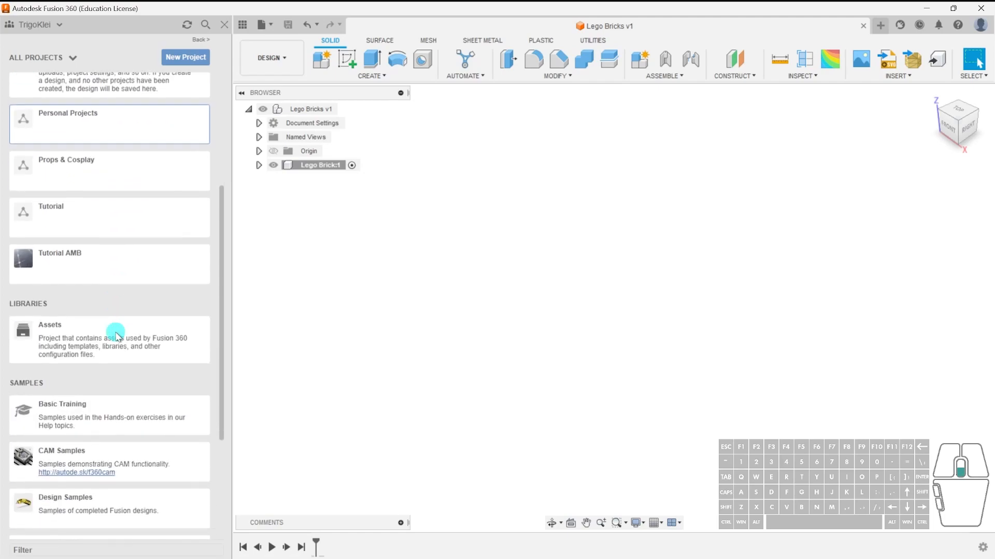
left_click(116, 263)
scroll(148, 417, "down", 1)
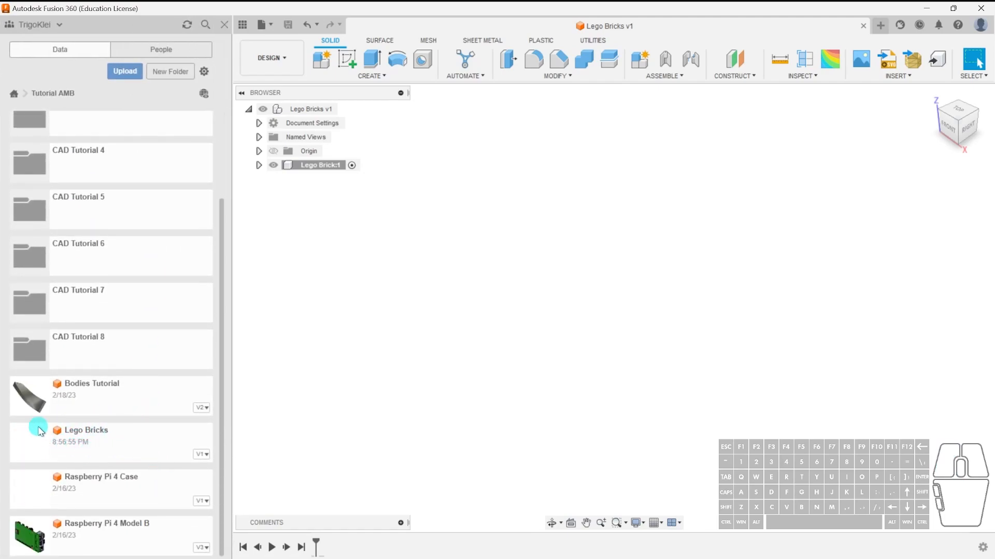
left_click(224, 24)
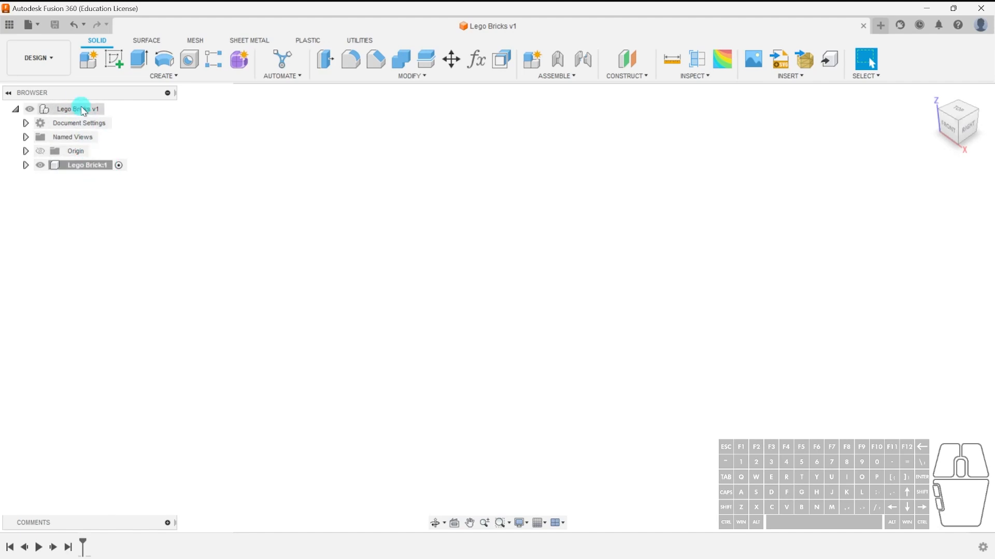
Rename the Lego Brick component to 4 stud brick.
right_click(92, 164)
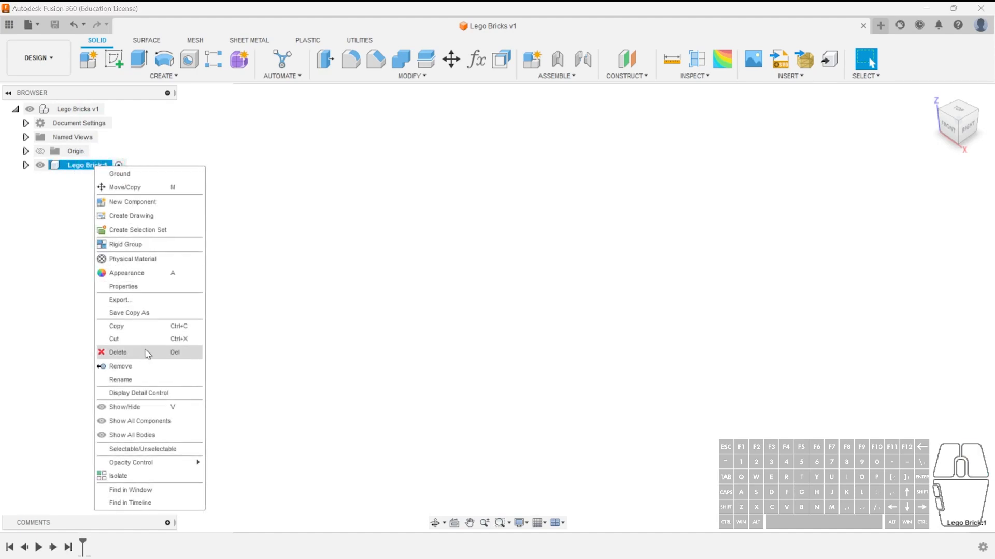
left_click(146, 379)
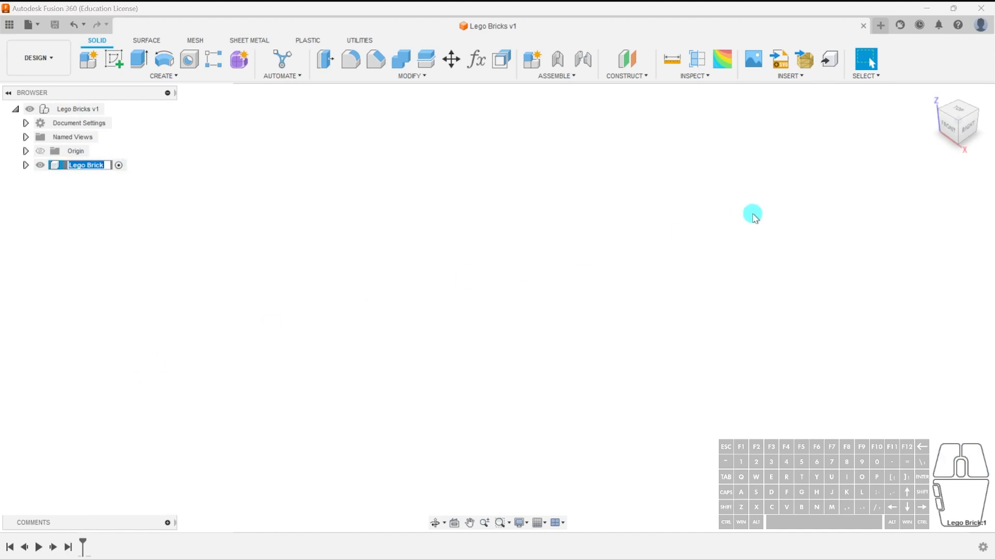
type("4")
key("Return")
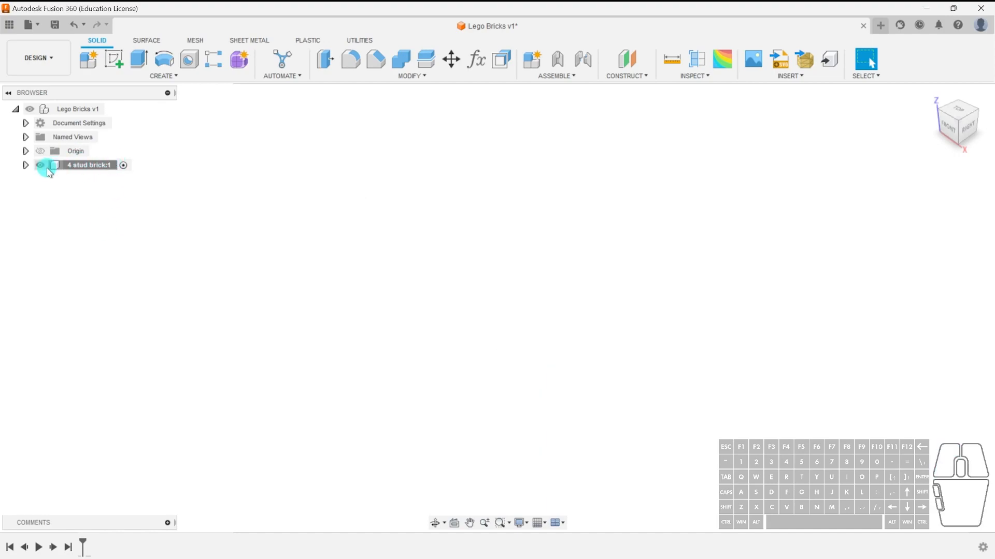
Activate the 4 stud brick component and sketch a center rectangle about 50 mm square on the XY plane.
left_click(125, 167)
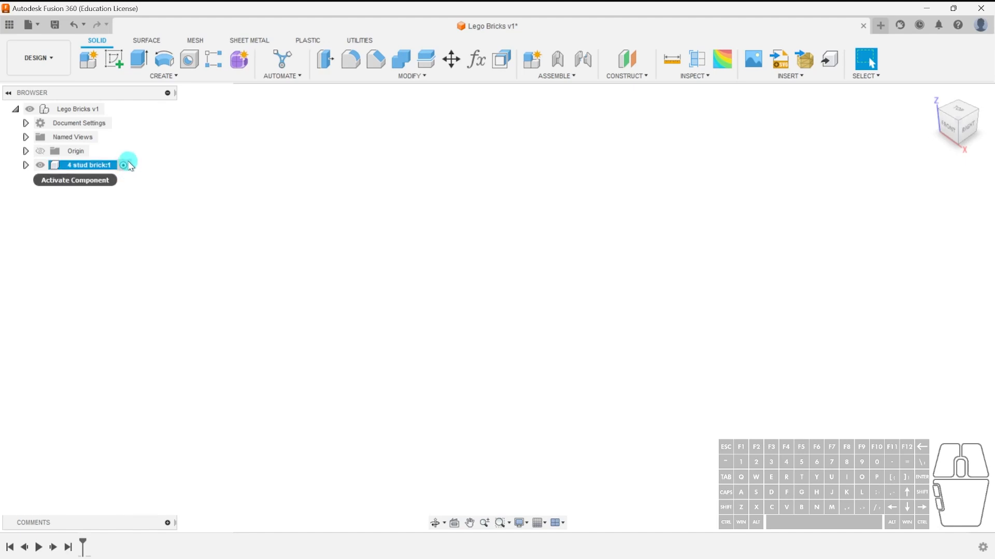
left_click(123, 165)
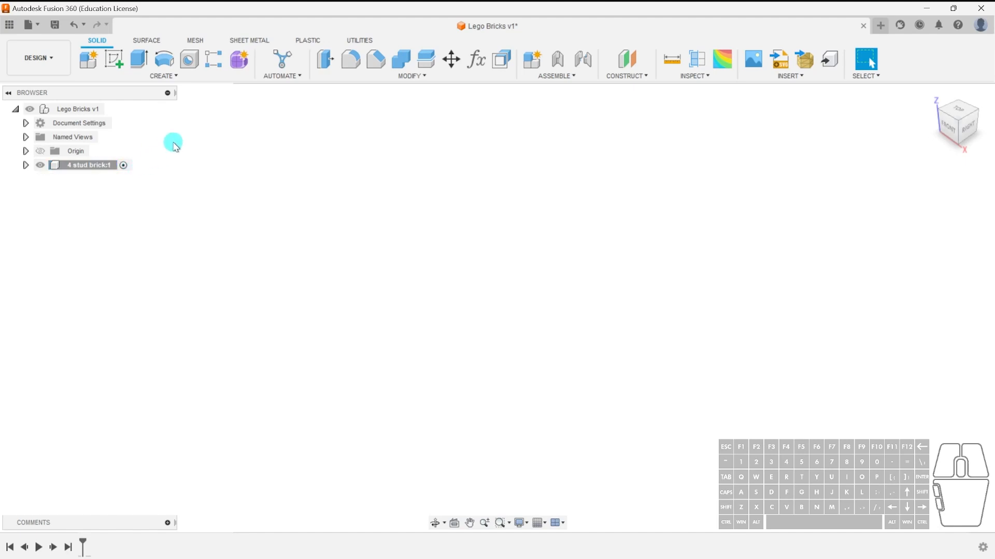
left_click(114, 59)
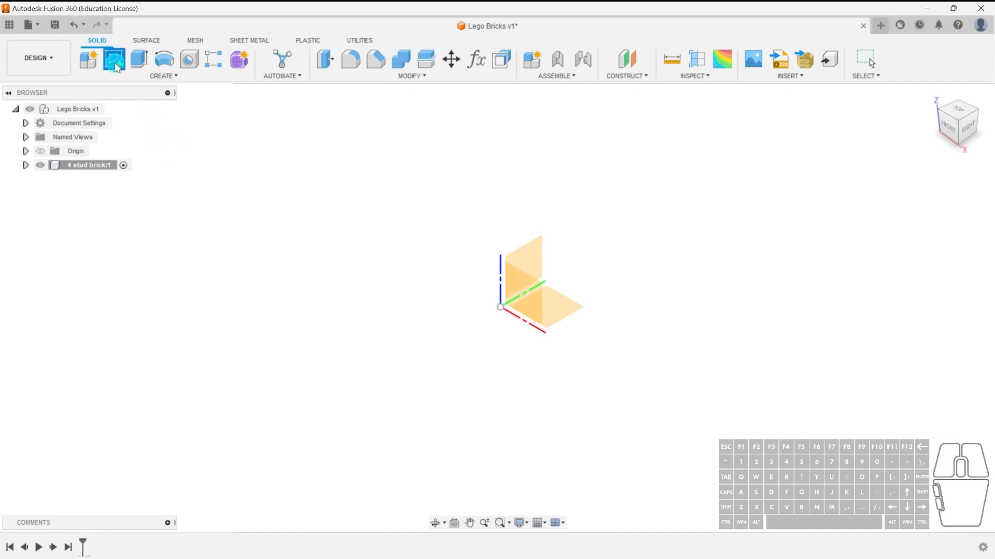
left_click(565, 311)
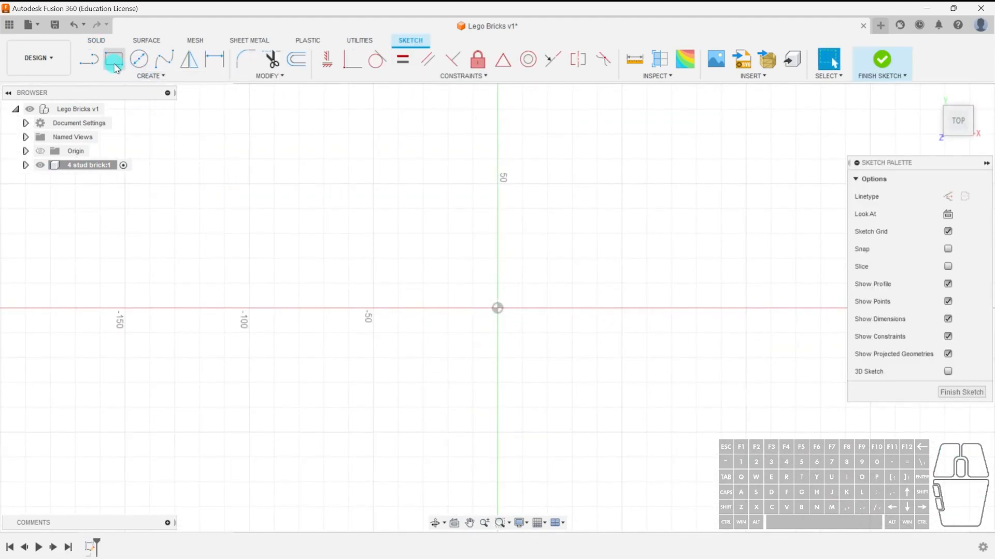
left_click(114, 59)
left_click(456, 245)
left_click(588, 363)
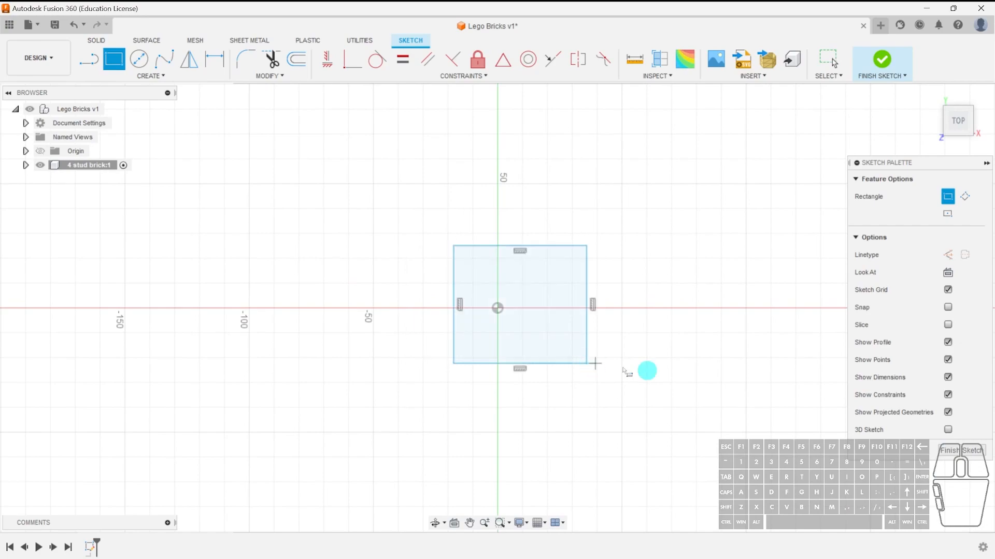
left_click(953, 451)
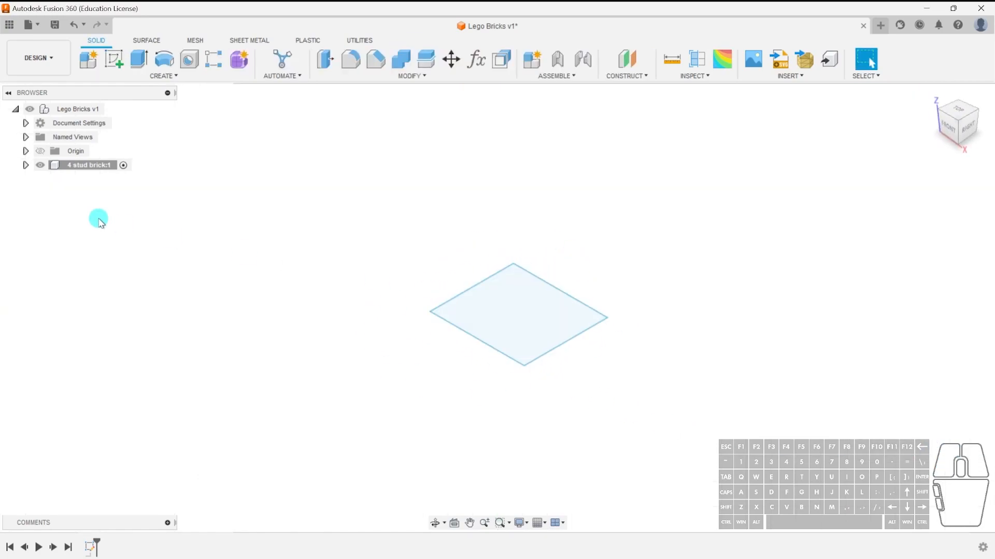
Extrude the rectangle profile upward into a roughly cube-shaped new body.
left_click(26, 165)
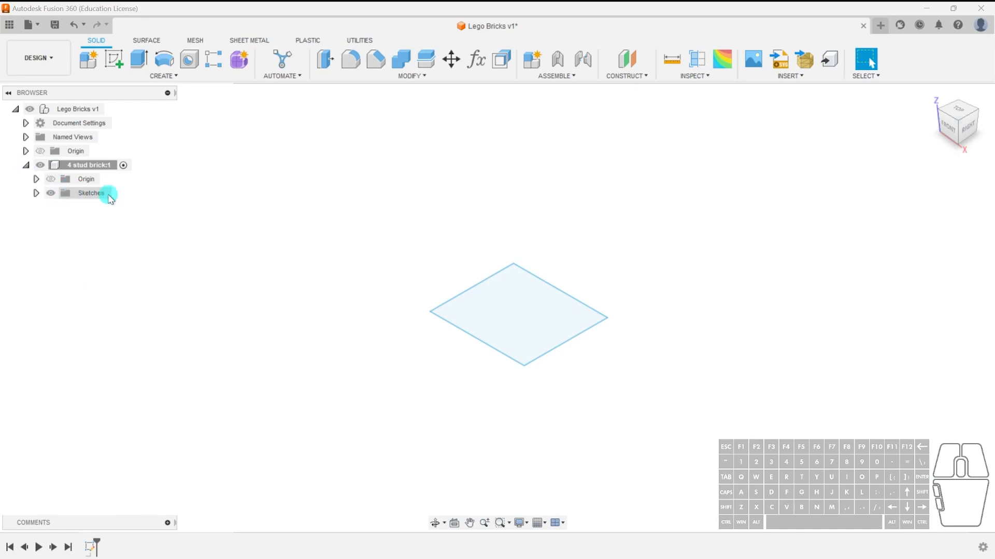
left_click(544, 316)
key("e")
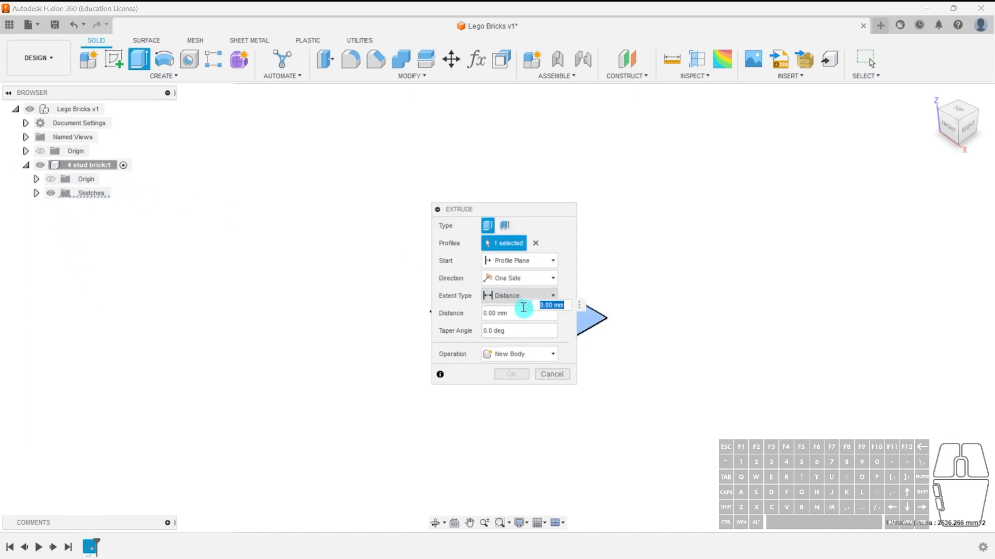
left_click_drag(523, 206, 954, 182)
left_click_drag(518, 260, 518, 162)
left_click(919, 343)
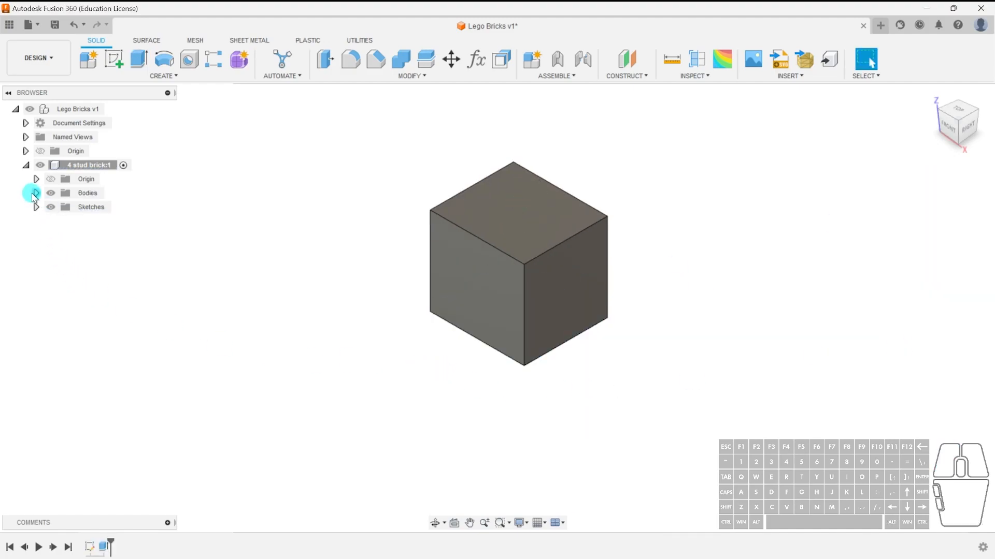
Expand the component's Bodies folder and activate the top-level Lego Bricks v1 assembly instead of the component.
left_click(35, 193)
left_click(98, 166)
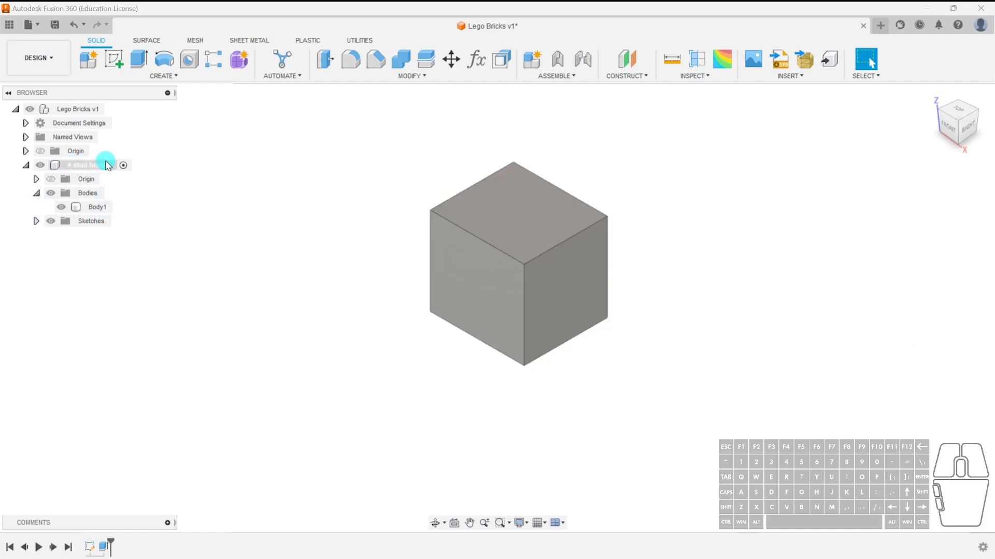
left_click(122, 165)
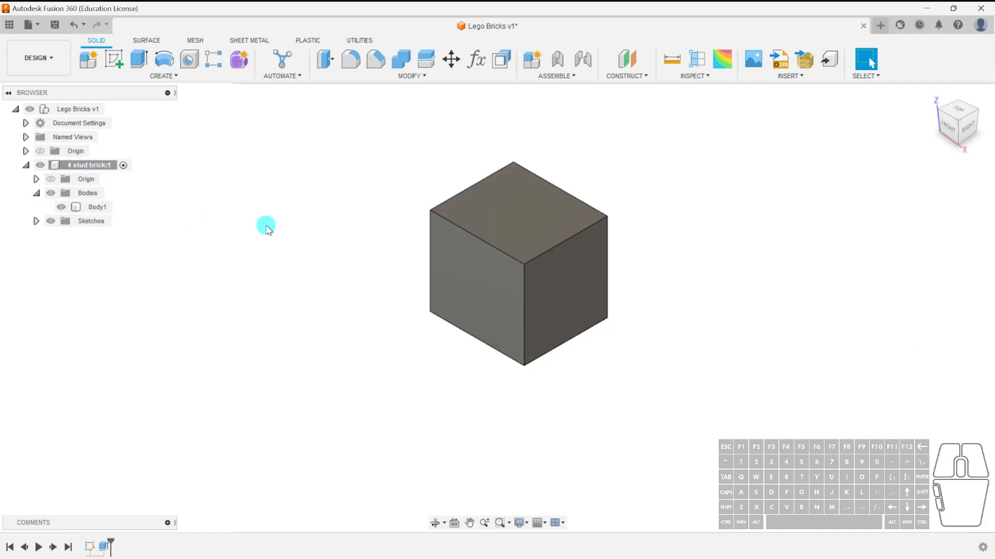
left_click(79, 110)
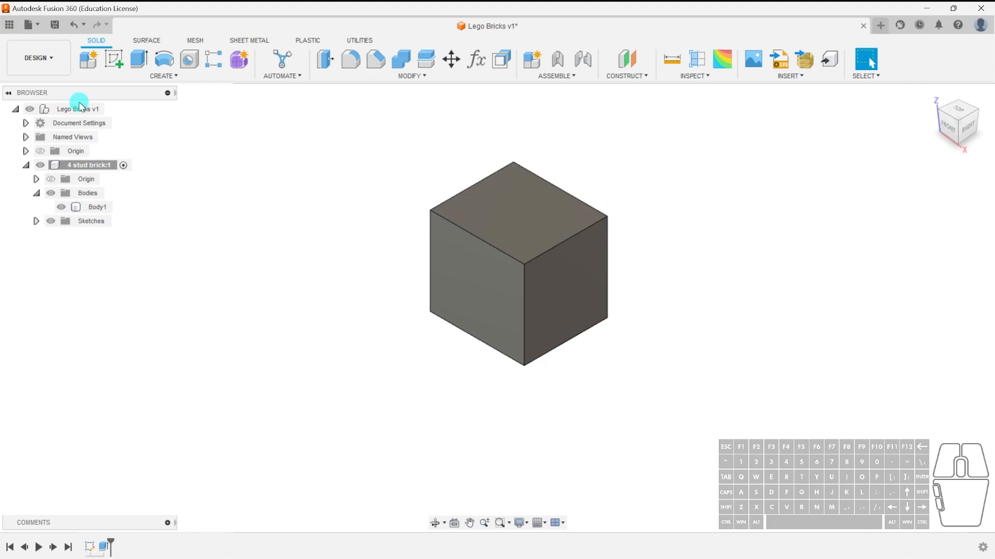
left_click(111, 110)
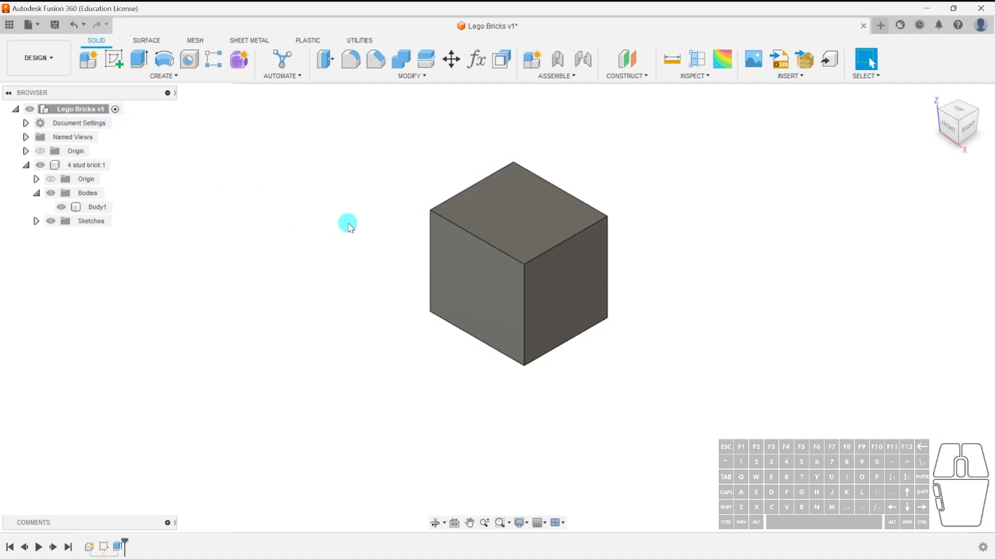
Sketch a rectangle about 60 × 70 mm on a vertical origin plane at the assembly's top level and finish the sketch.
left_click(115, 60)
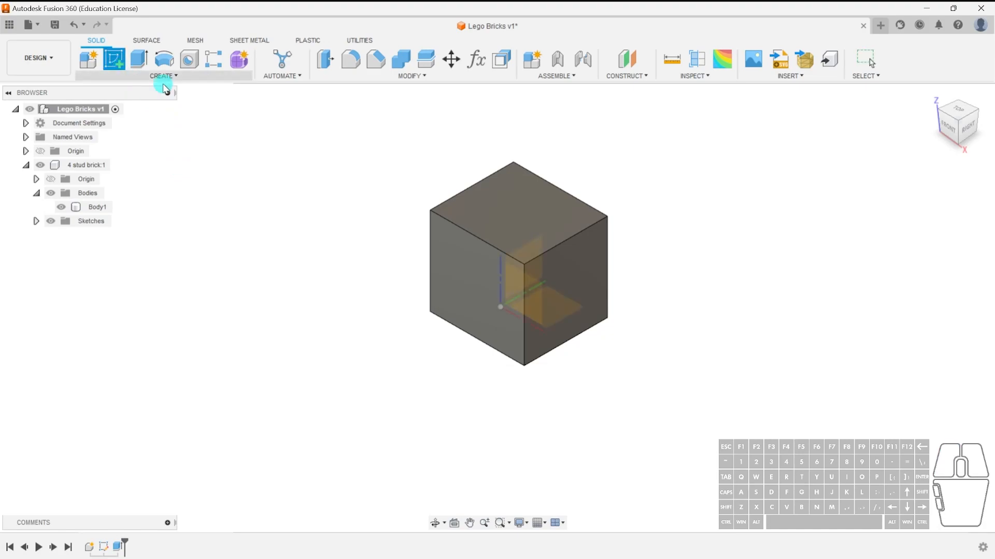
left_click(550, 311)
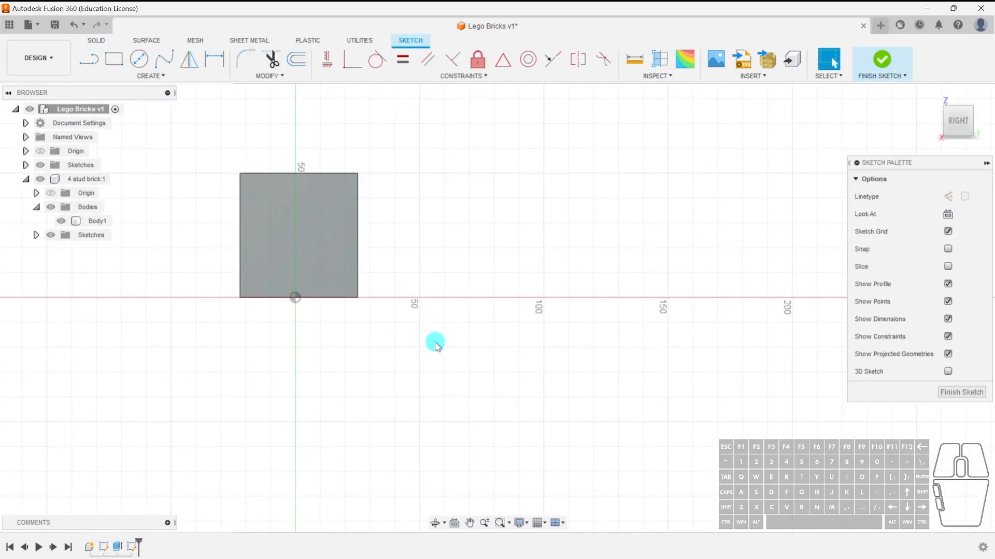
left_click(114, 58)
left_click(453, 169)
left_click(598, 335)
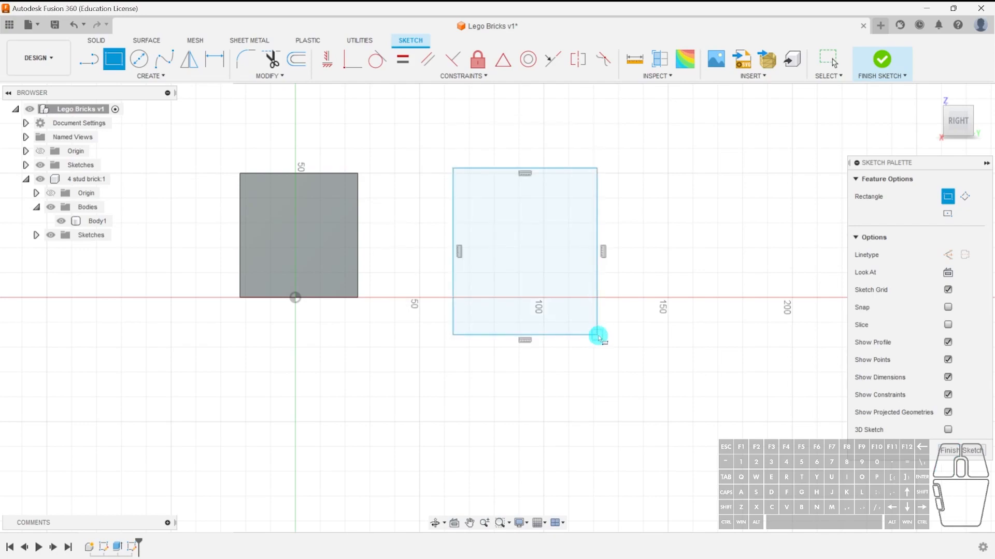
left_click(952, 448)
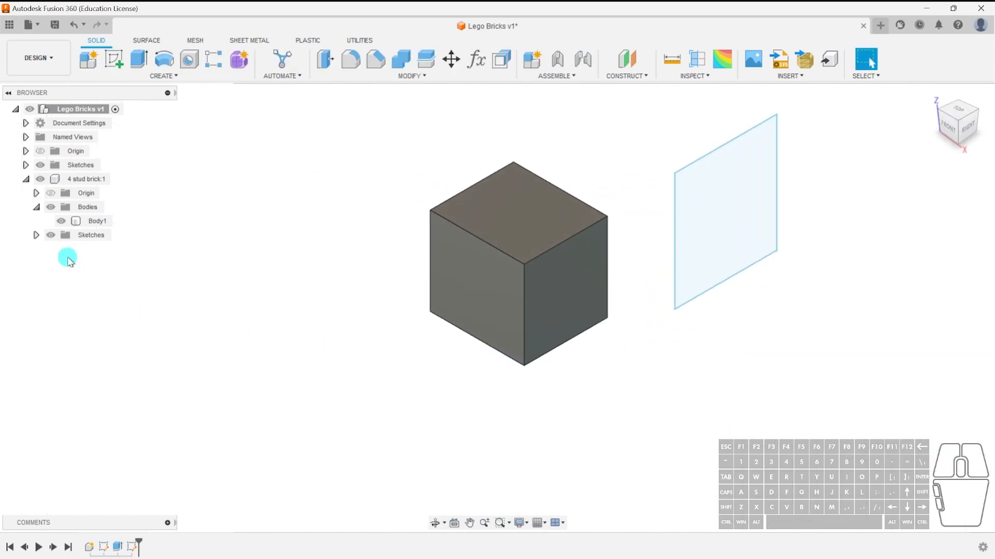
Extrude the top-level sketch profile 30 mm into a new body outside the component.
left_click(36, 234)
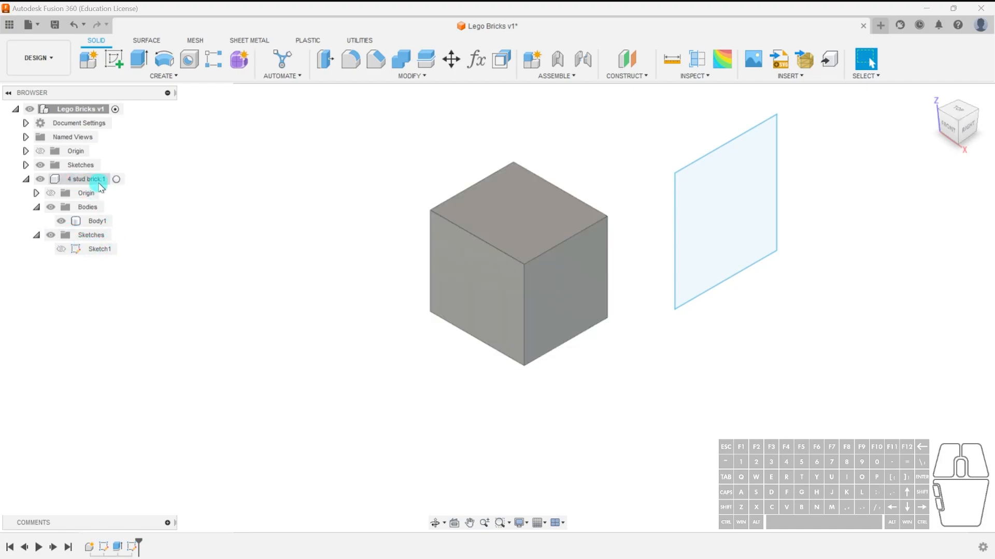
left_click(78, 111)
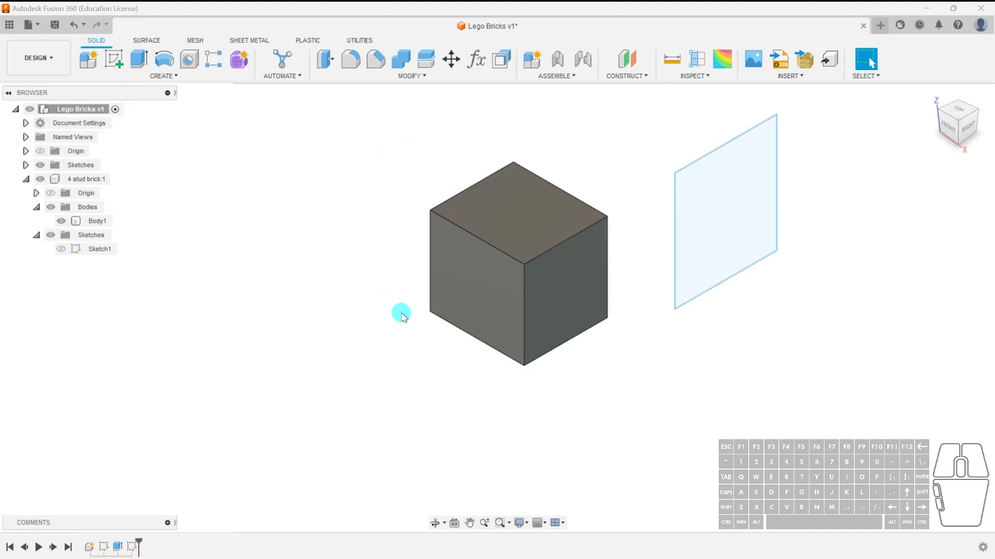
left_click(744, 215)
key("e")
left_click_drag(735, 220, 788, 248)
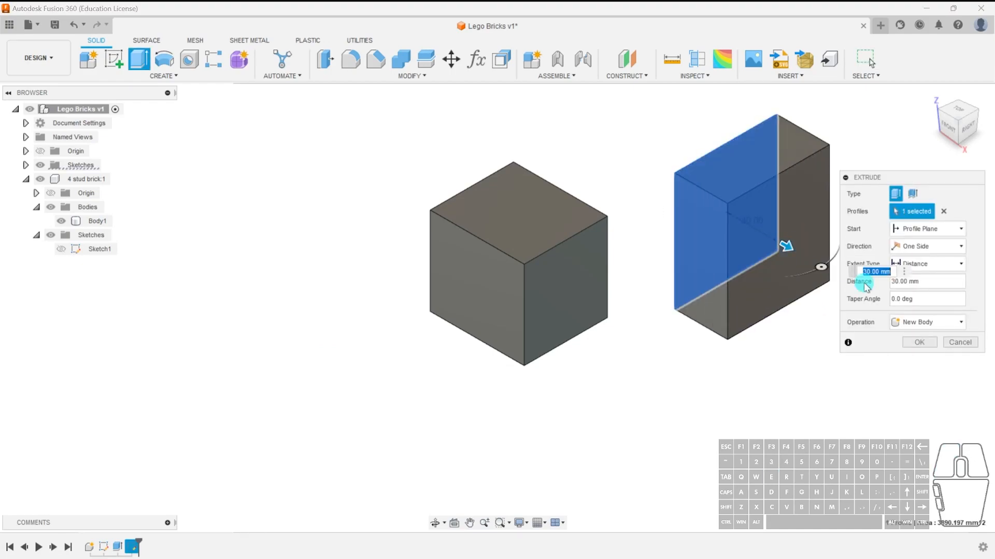
left_click(925, 343)
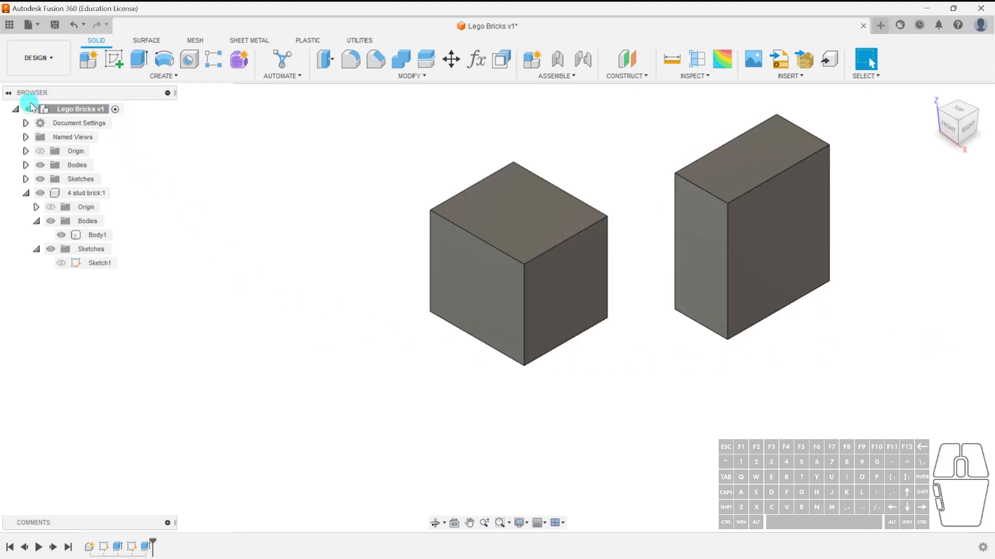
left_click(26, 165)
left_click(25, 165)
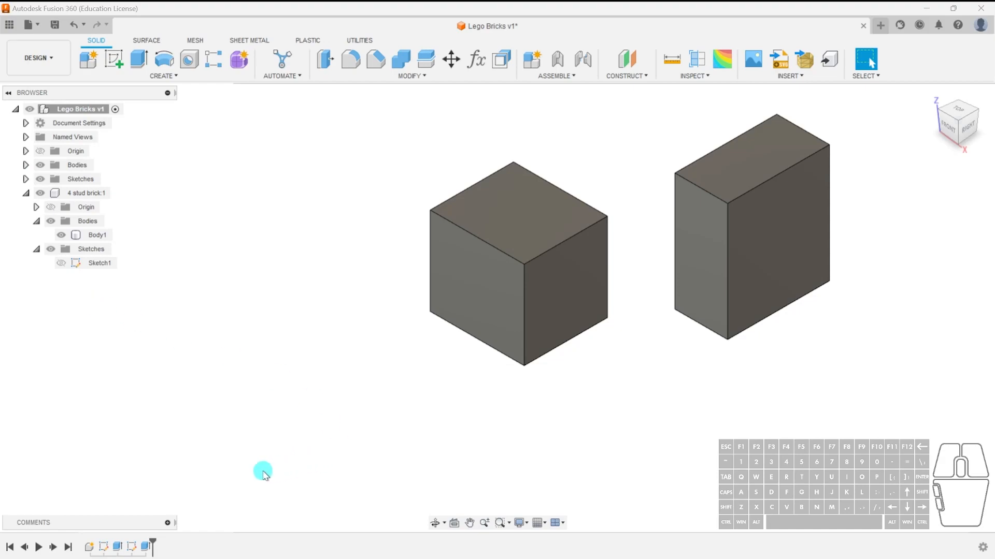
Roll the timeline marker back to just after the component creation and delete all features after it.
left_click_drag(153, 540, 82, 543)
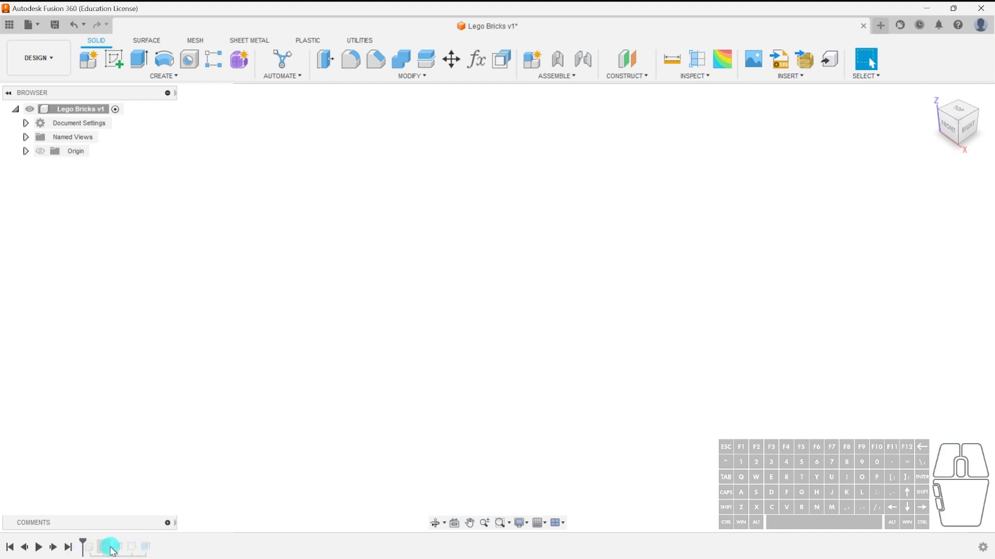
mouse_move(83, 541)
left_mouse_down()
mouse_move(138, 546)
mouse_move(67, 540)
mouse_move(84, 544)
left_mouse_up()
right_click(88, 546)
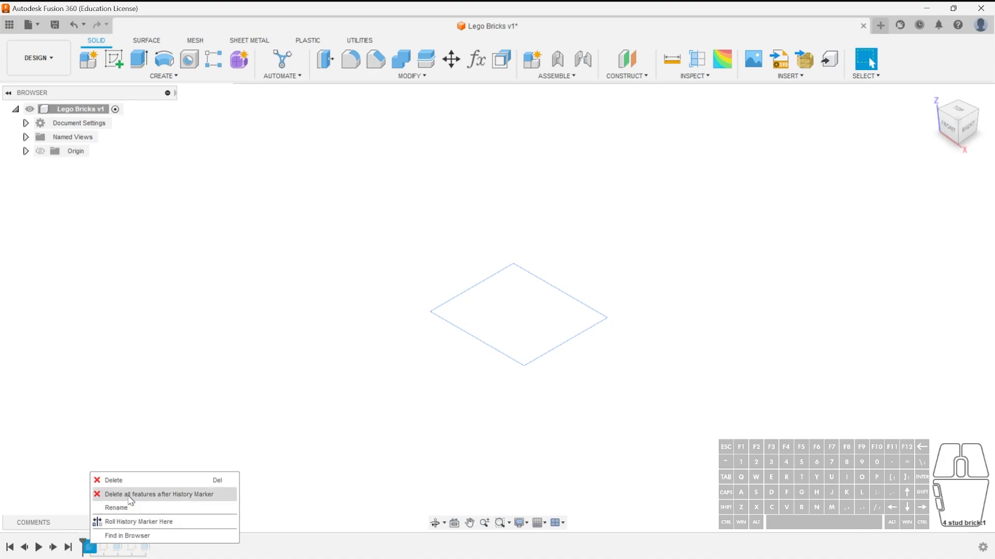
left_click(229, 495)
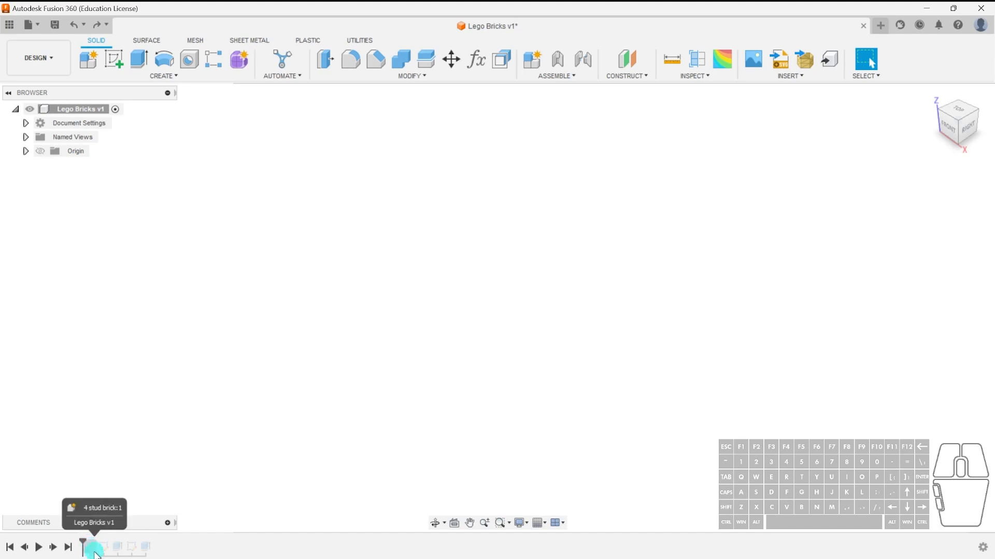
left_click_drag(84, 540, 96, 541)
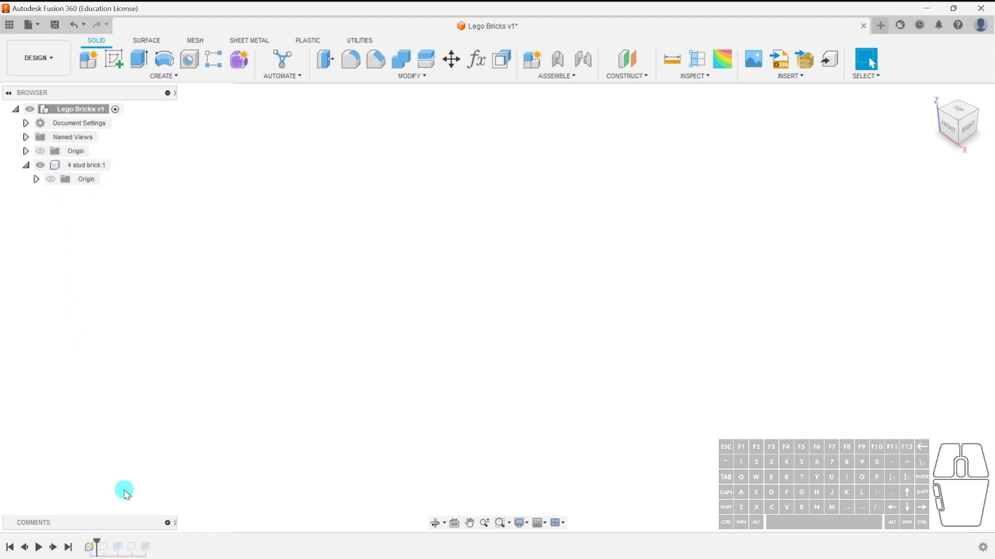
right_click(106, 545)
left_click(136, 502)
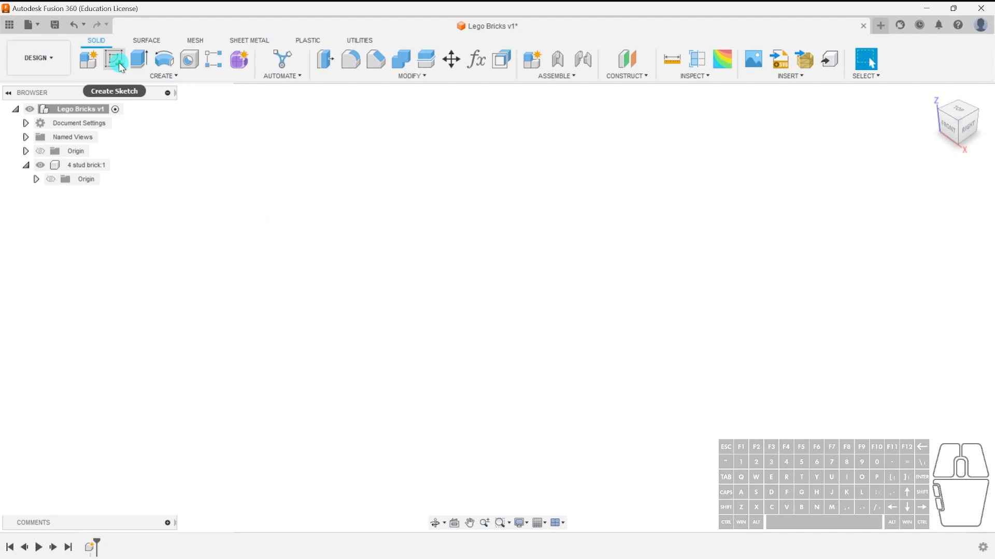
Start a sketch on the XY plane and draw a 31.8 × 15.8 mm rectangle from the origin.
left_click(115, 60)
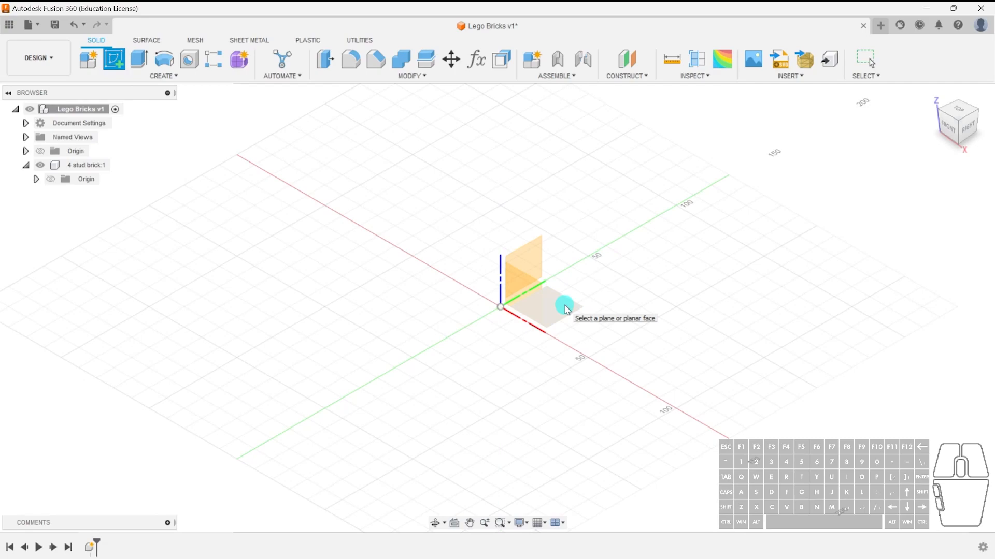
key("s")
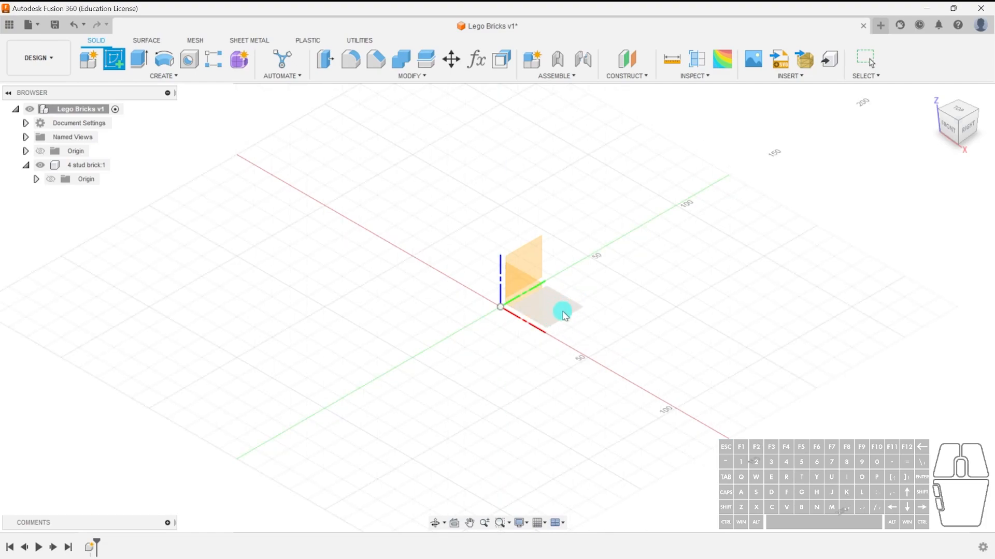
left_click(516, 314)
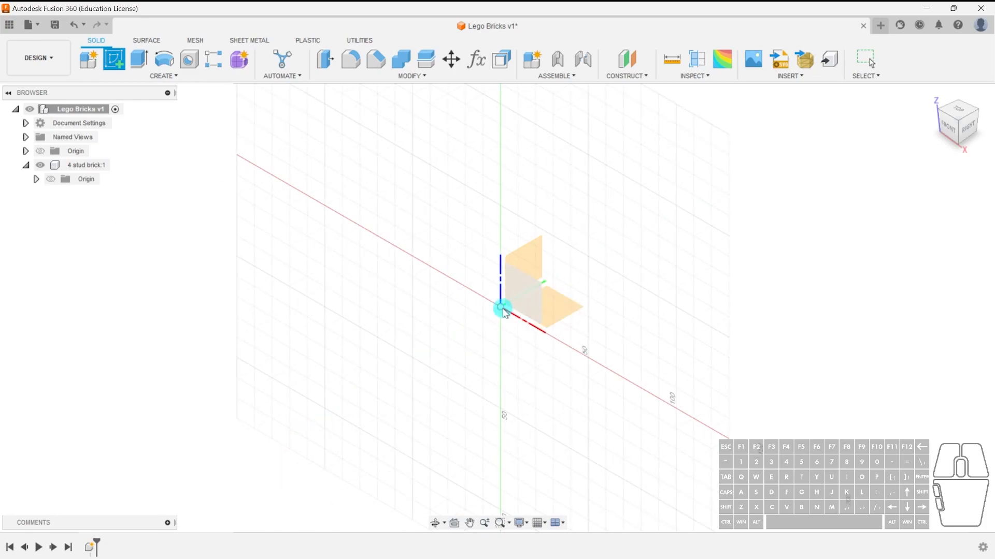
left_click(567, 309)
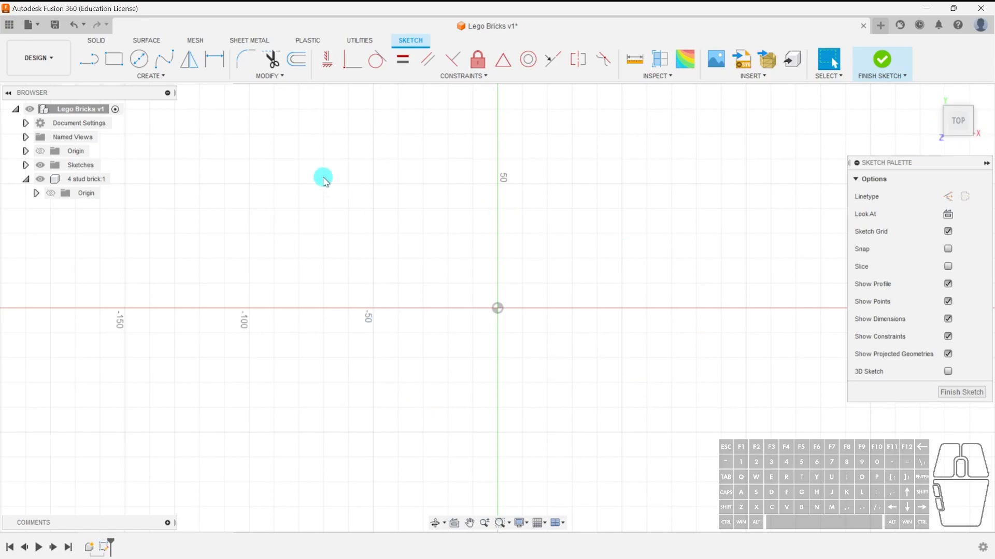
left_click(115, 59)
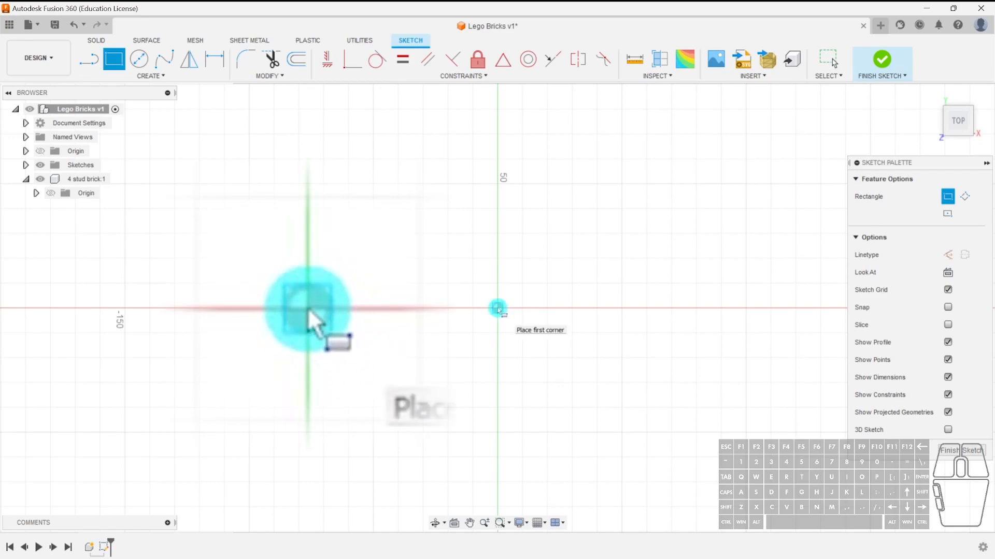
left_click(498, 309)
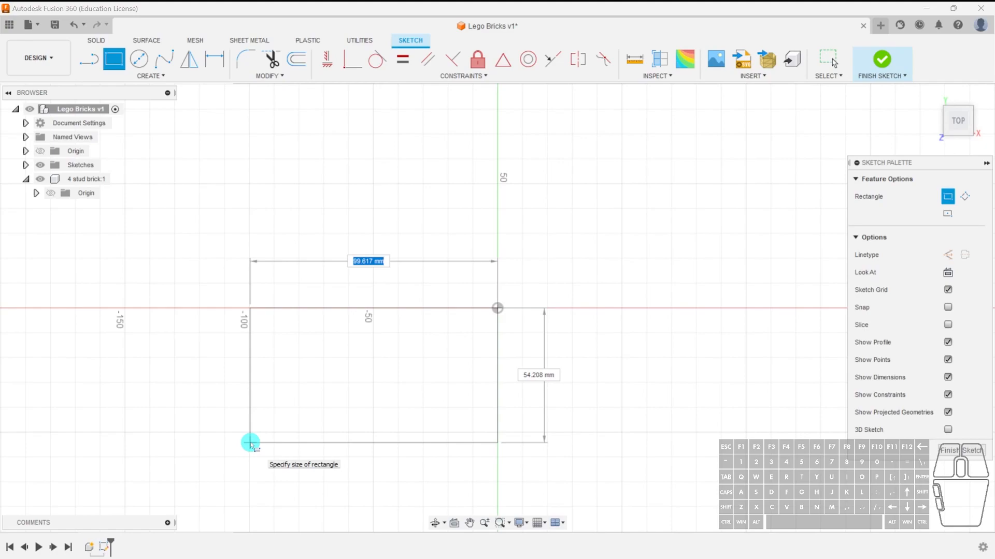
type(".8")
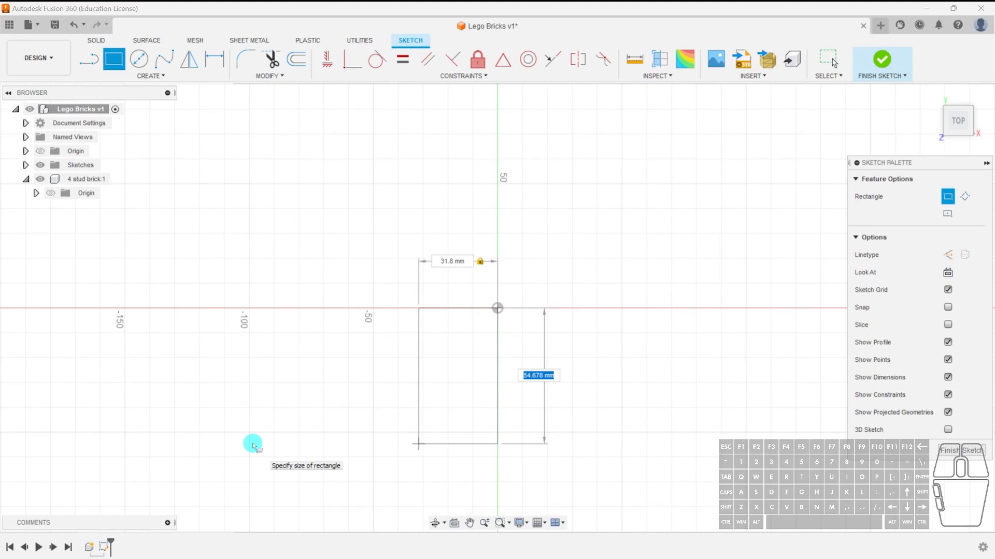
key("Tab")
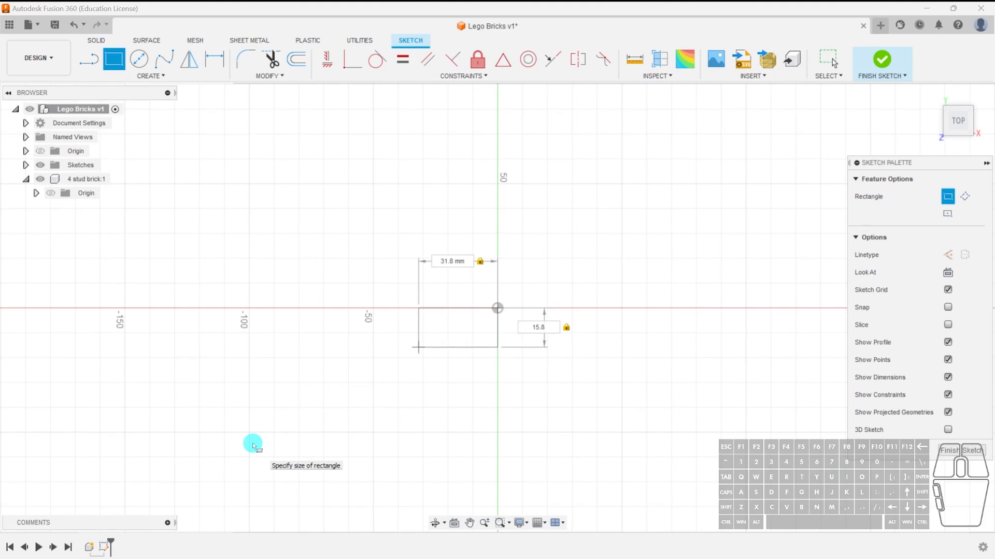
key("Return")
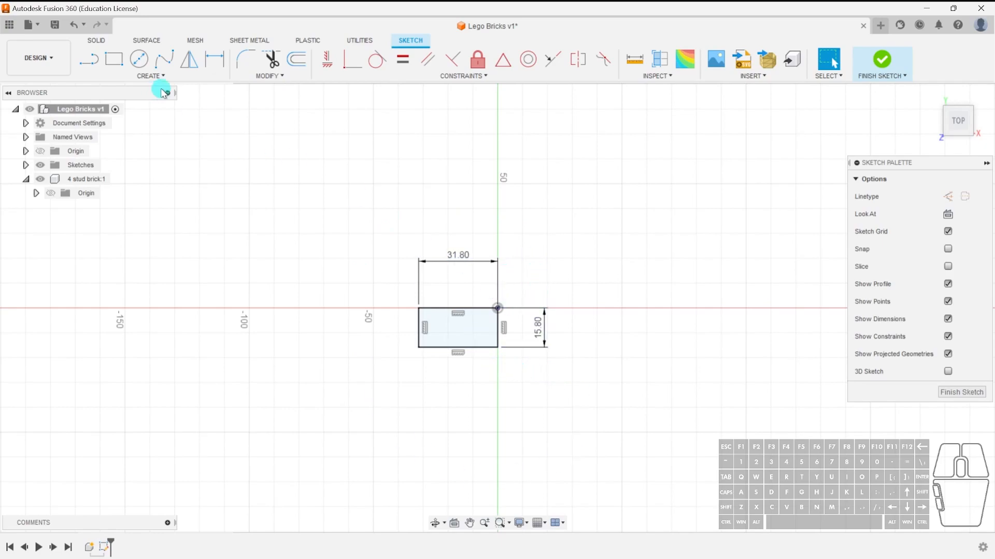
Draw a second rectangle from the origin, about 43 × 57 mm, in the opposite quadrant.
left_click(115, 59)
left_click(497, 308)
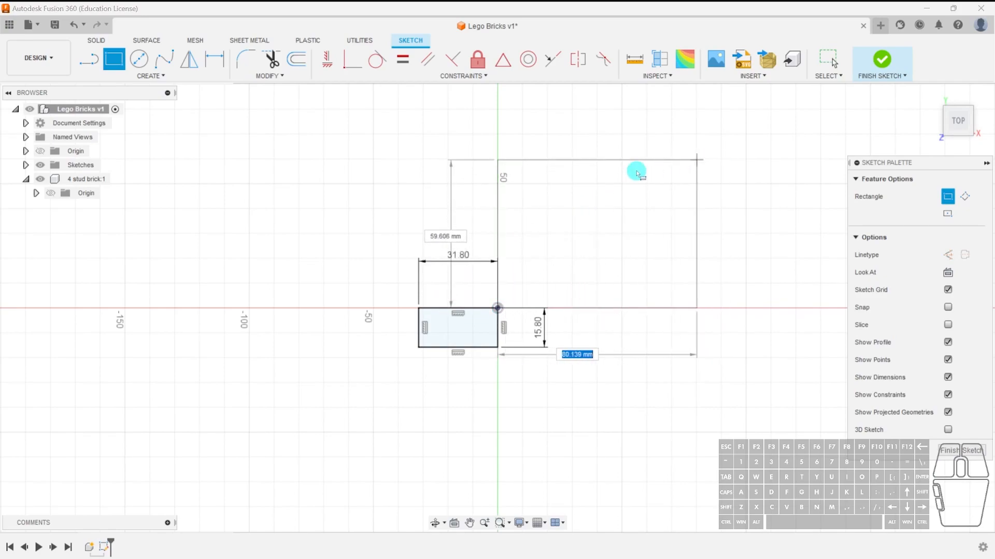
left_click(609, 160)
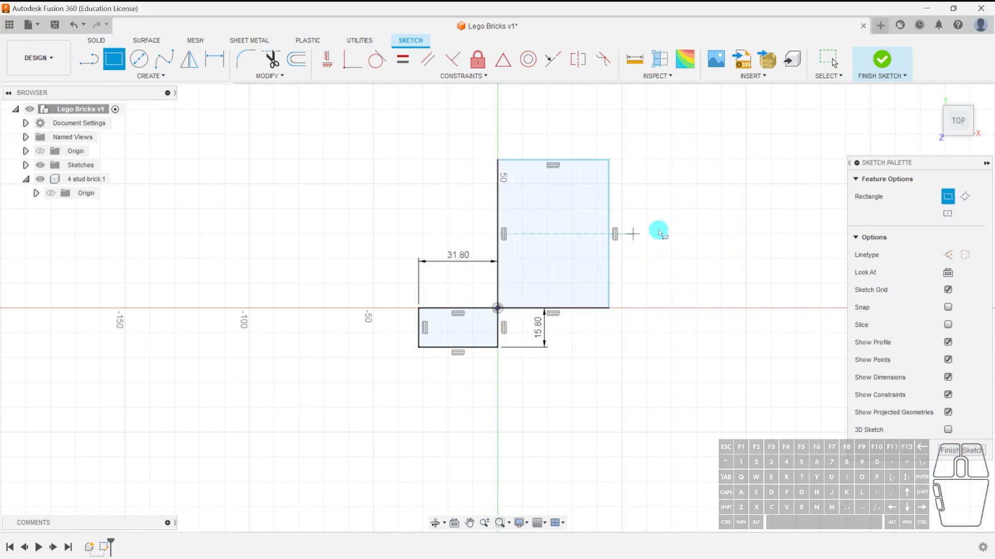
key("Escape")
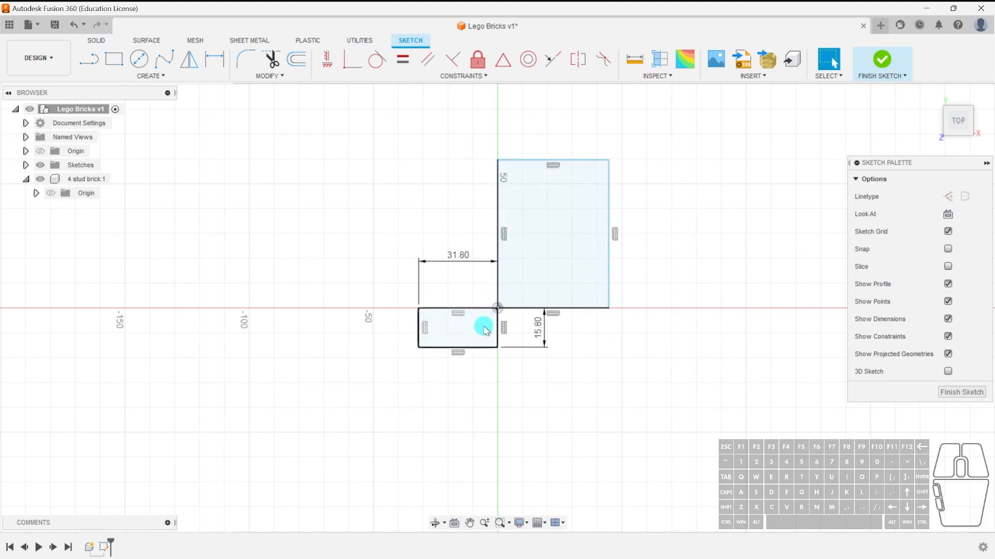
left_click(419, 348)
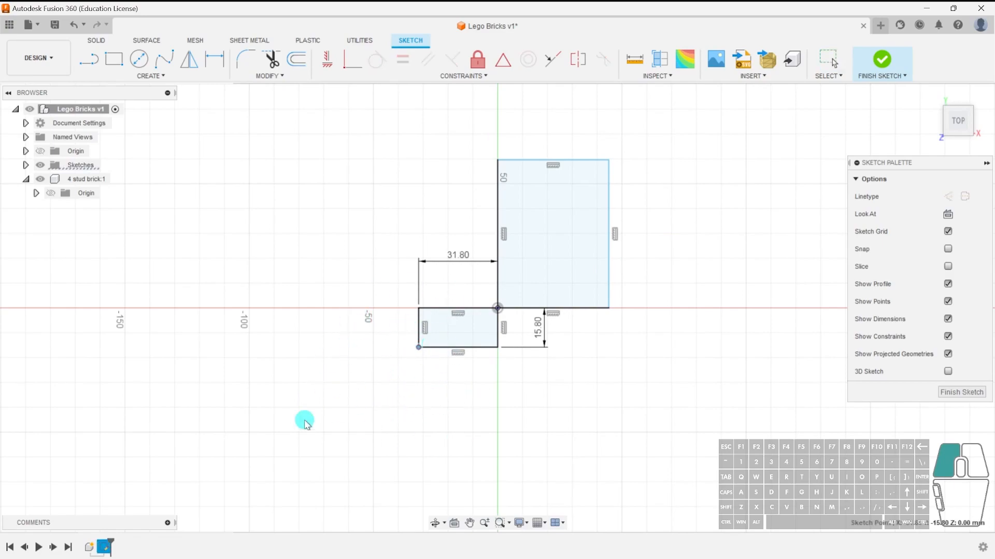
left_click_drag(400, 285, 381, 422)
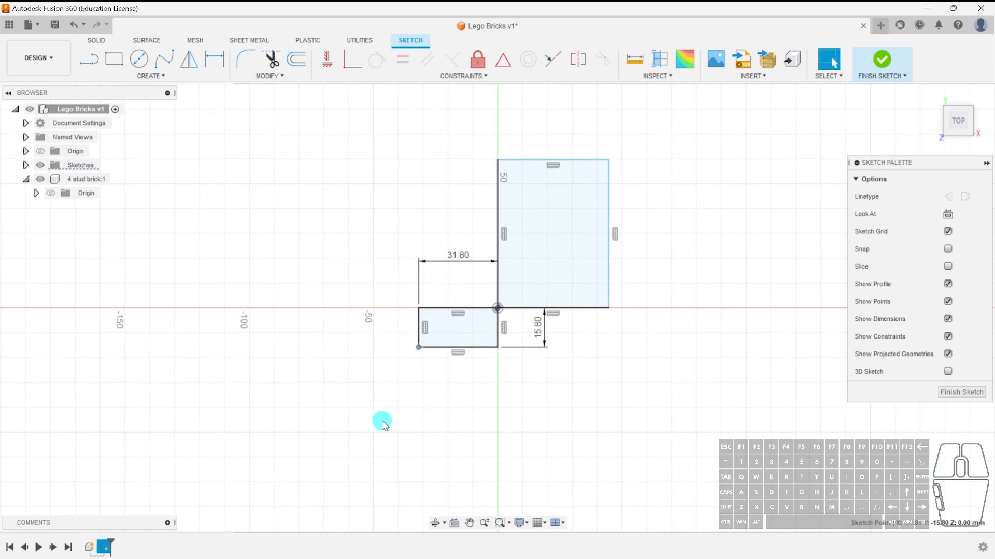
left_click(451, 371)
Move the second rectangle's outer corner to resize it to about 47 × 25 mm.
left_click_drag(608, 161, 669, 240)
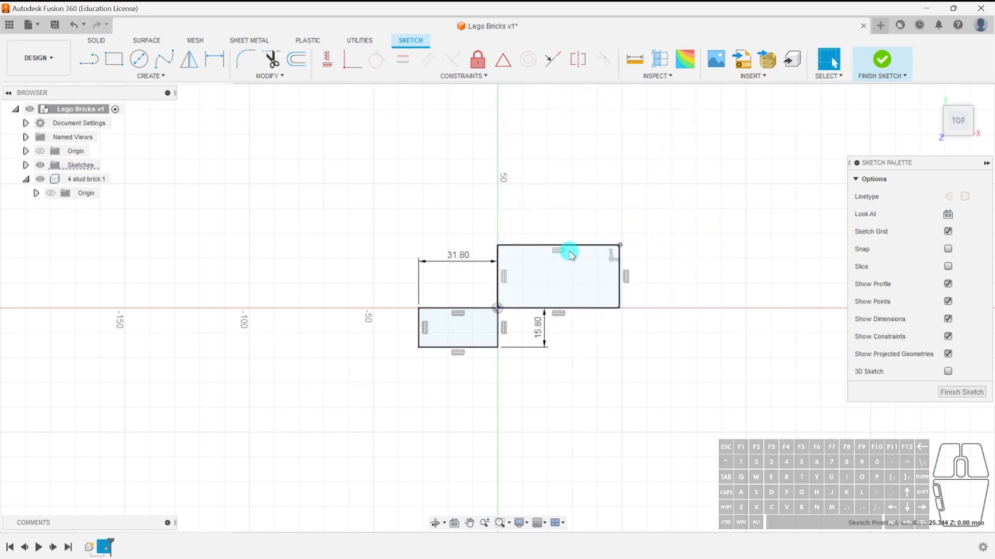
left_click(606, 204)
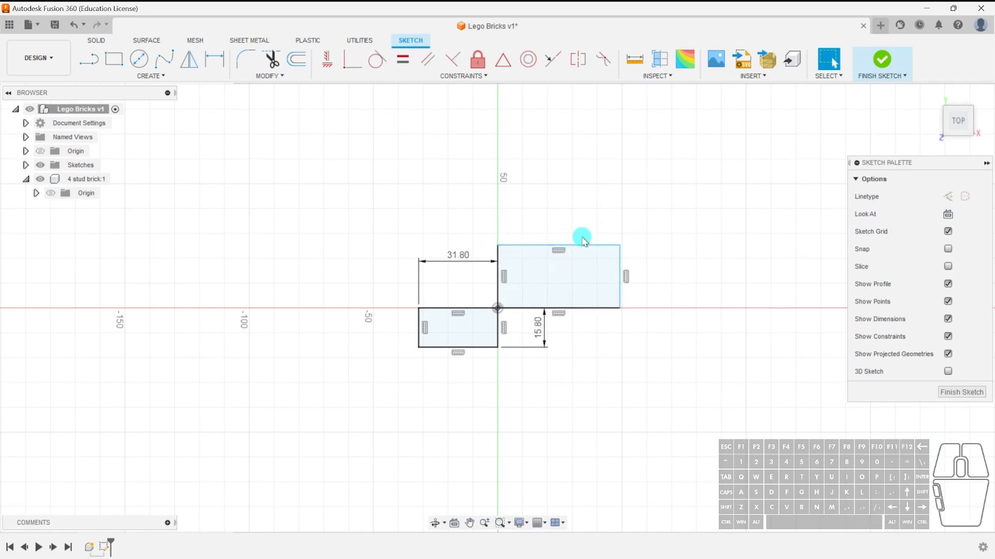
left_click(557, 246)
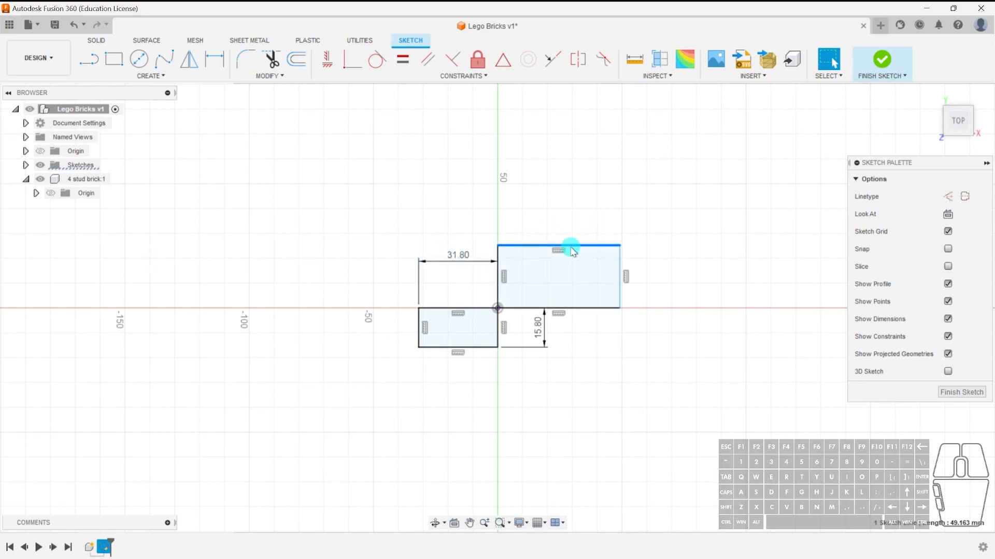
left_click(713, 228)
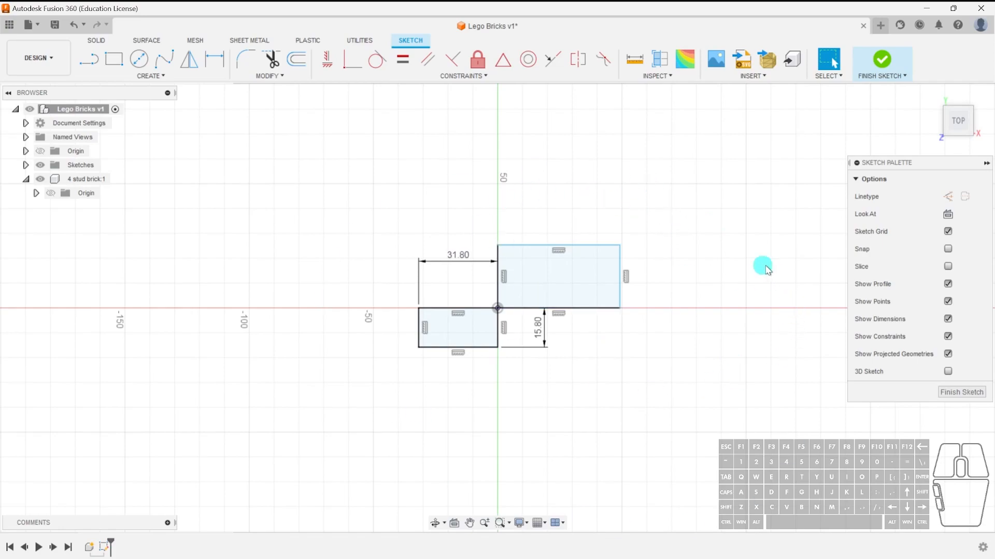
Dimension the second rectangle's width to 31.8 mm.
key("d")
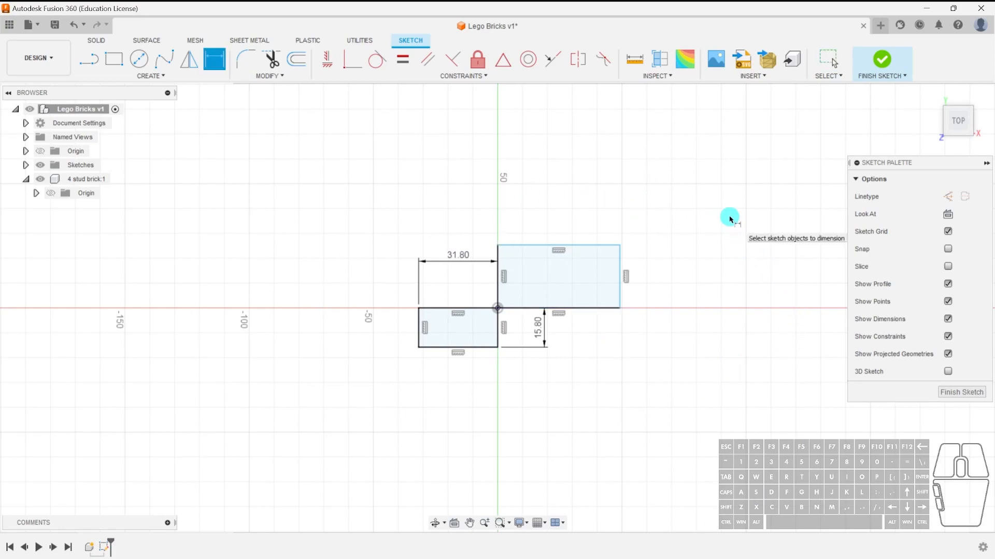
key("Escape")
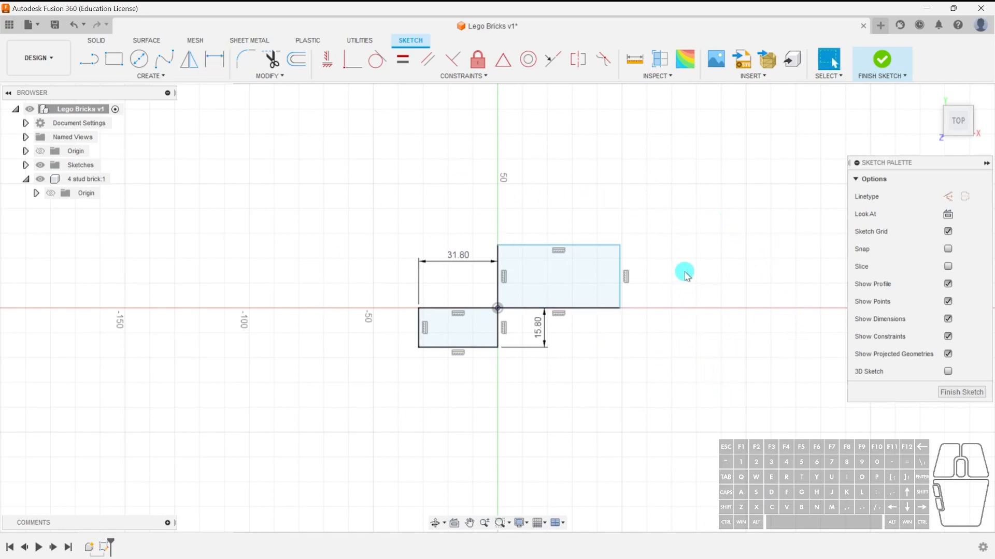
left_click(217, 68)
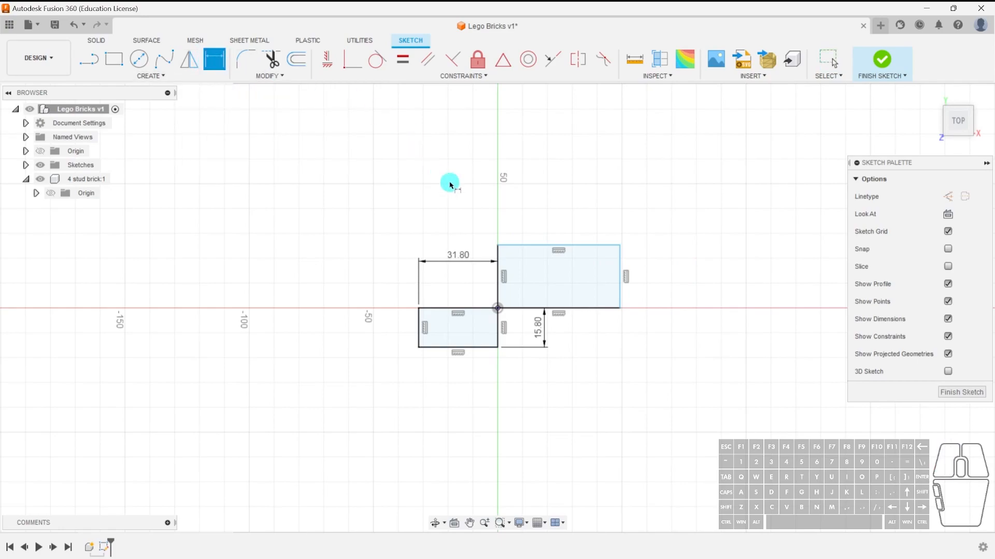
left_click(590, 249)
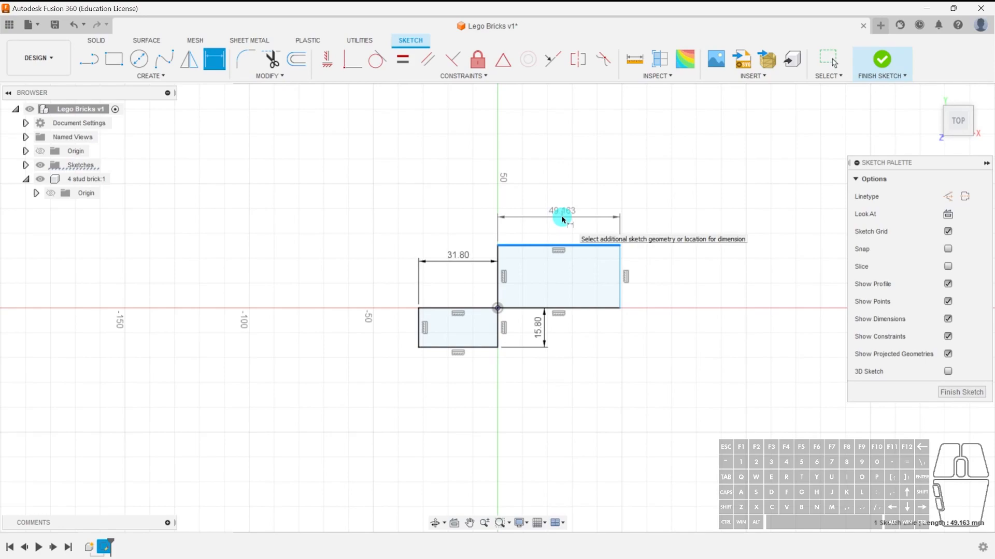
left_click(562, 219)
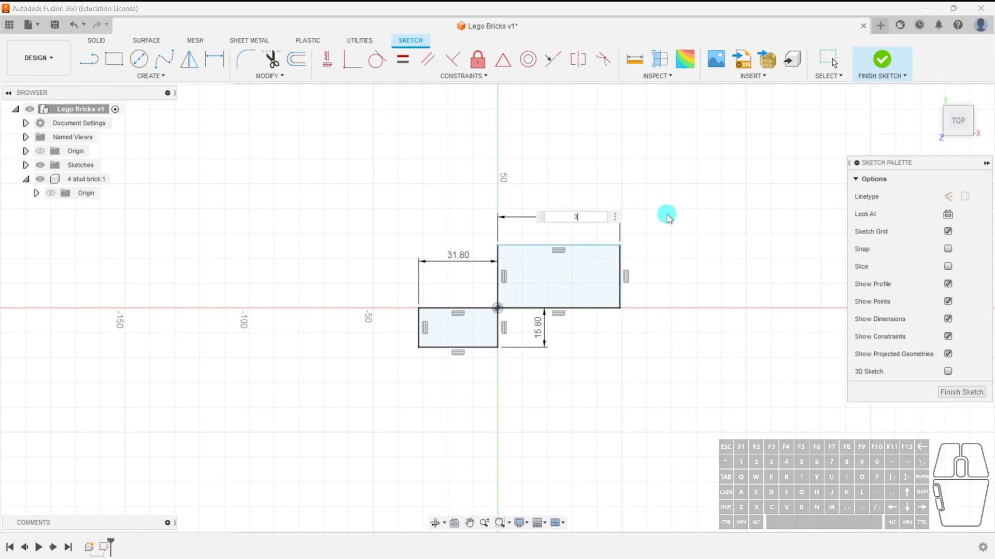
type("31.8")
key("Return")
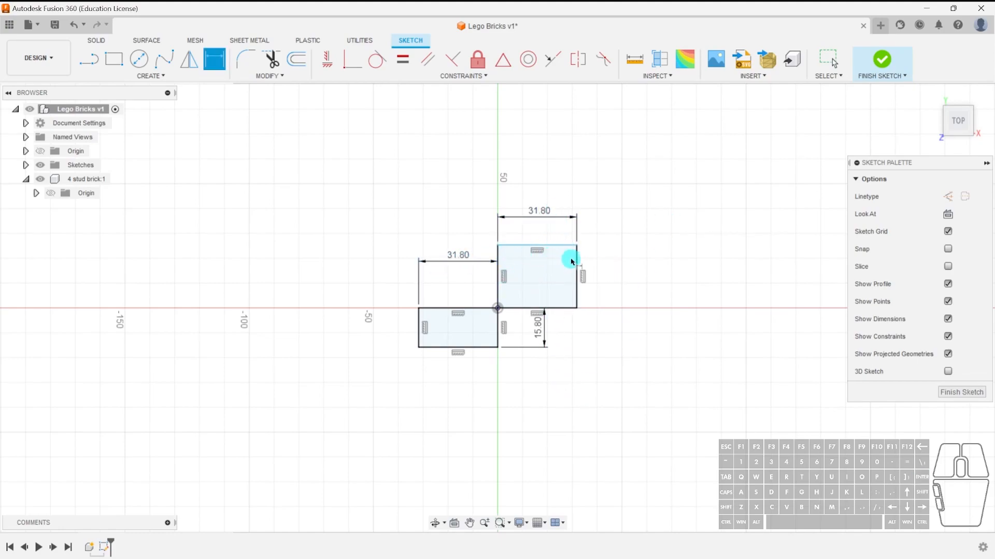
key("Escape")
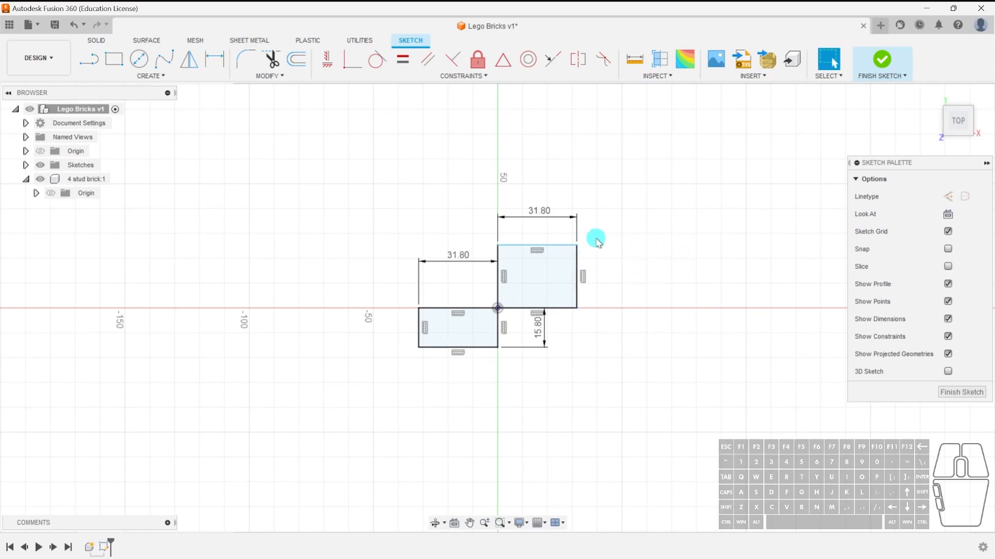
Dimension the second rectangle's height to 15.8 mm.
left_click_drag(558, 251, 566, 216)
left_click(577, 251)
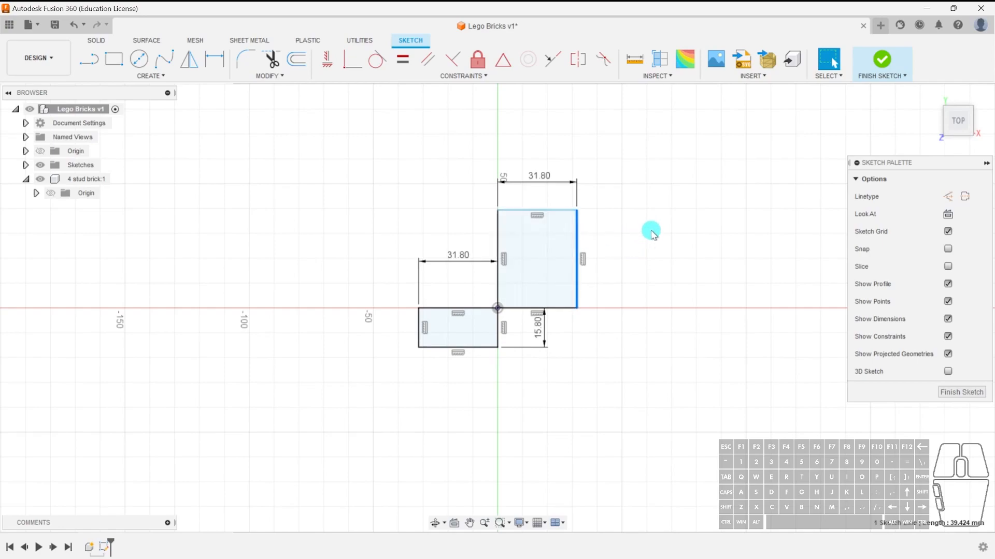
key("d")
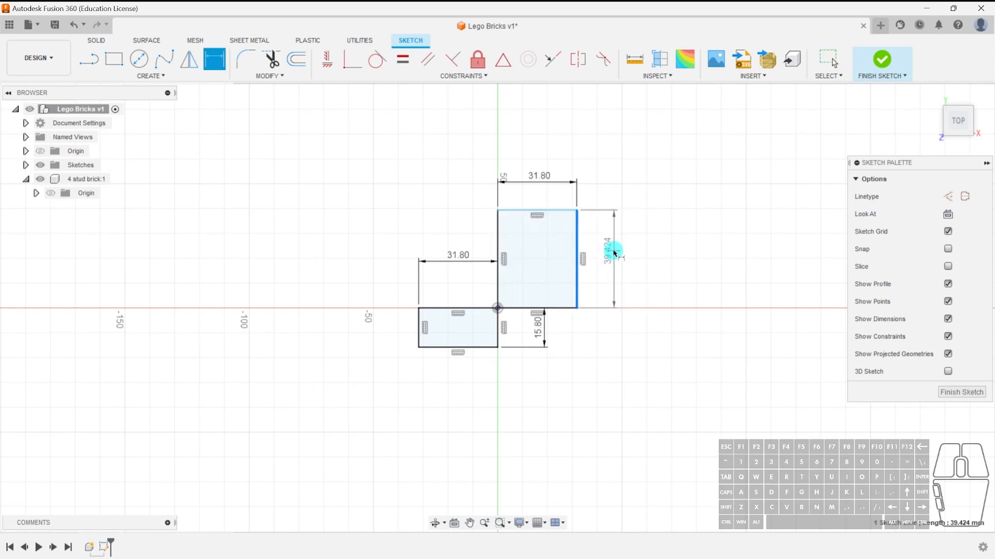
left_click(613, 259)
type("1")
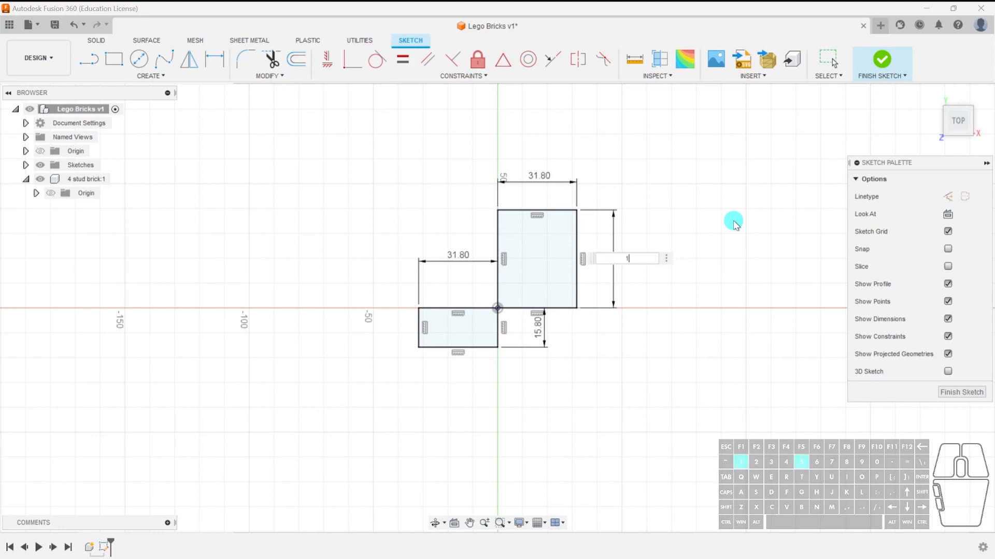
type("5.8")
key("Return")
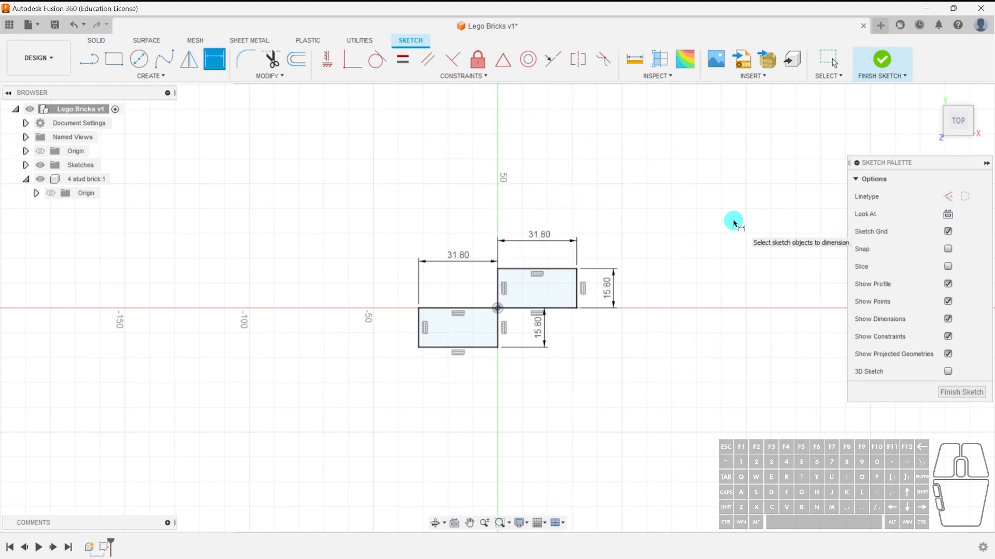
key("Escape")
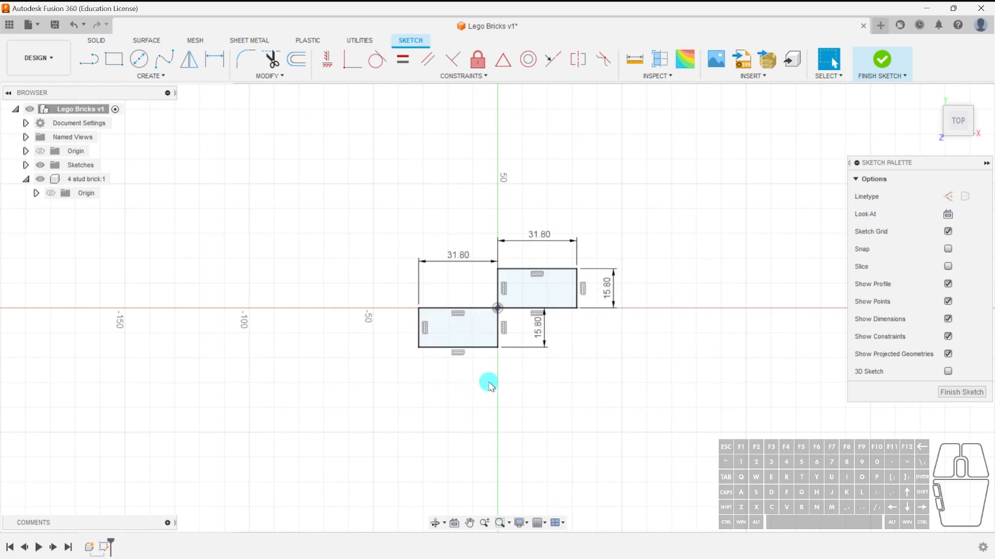
Delete the second rectangle, keeping only the 31.8 × 15.8 mm rectangle.
double_click(564, 309)
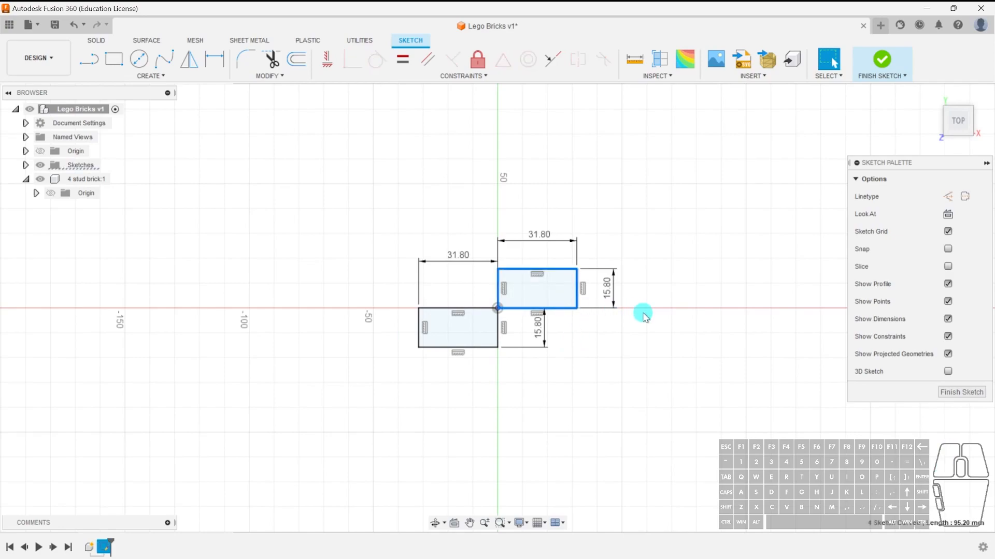
key("Delete")
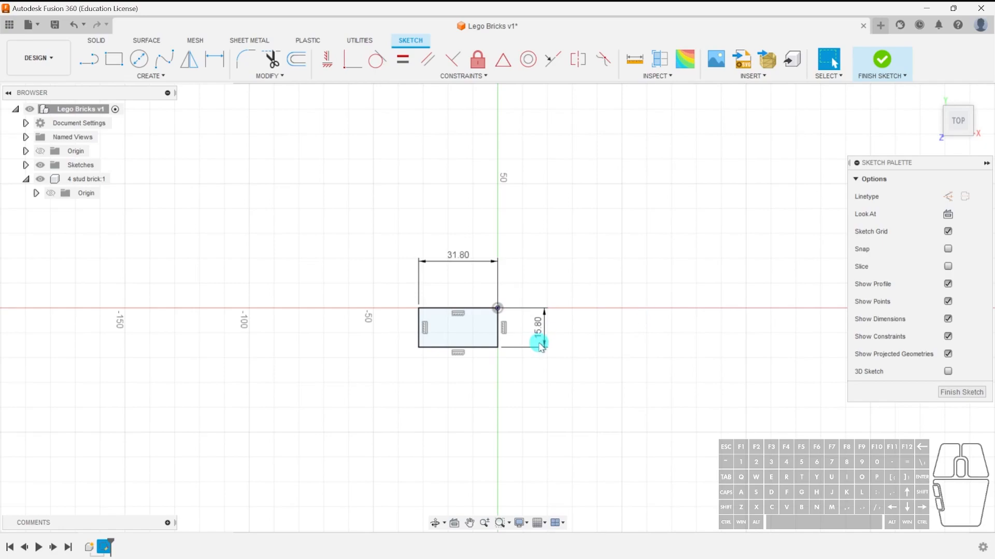
left_click(561, 375)
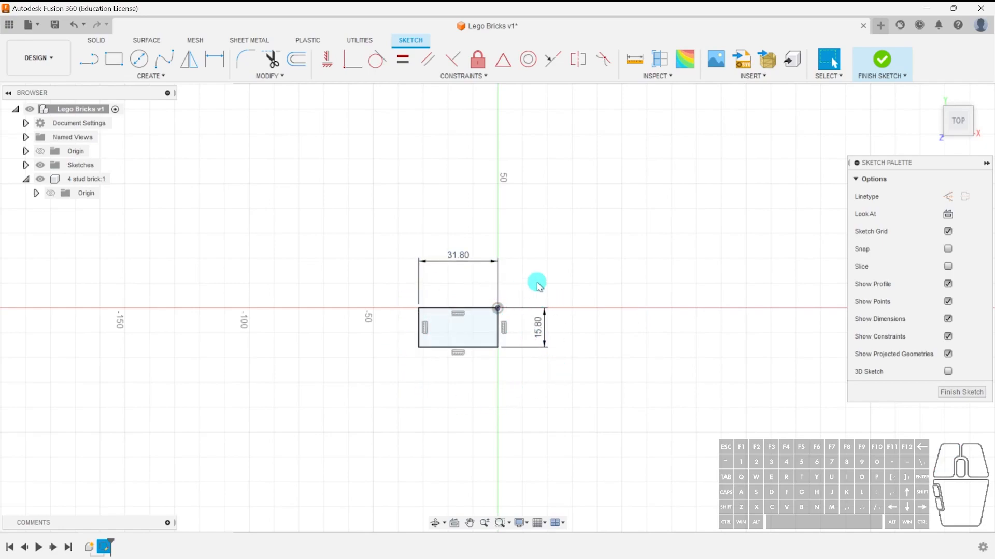
Move the width and height dimensions closer to the rectangle and finish the sketch.
scroll(442, 338, "up", 5)
middle_click_drag(672, 275, 625, 339)
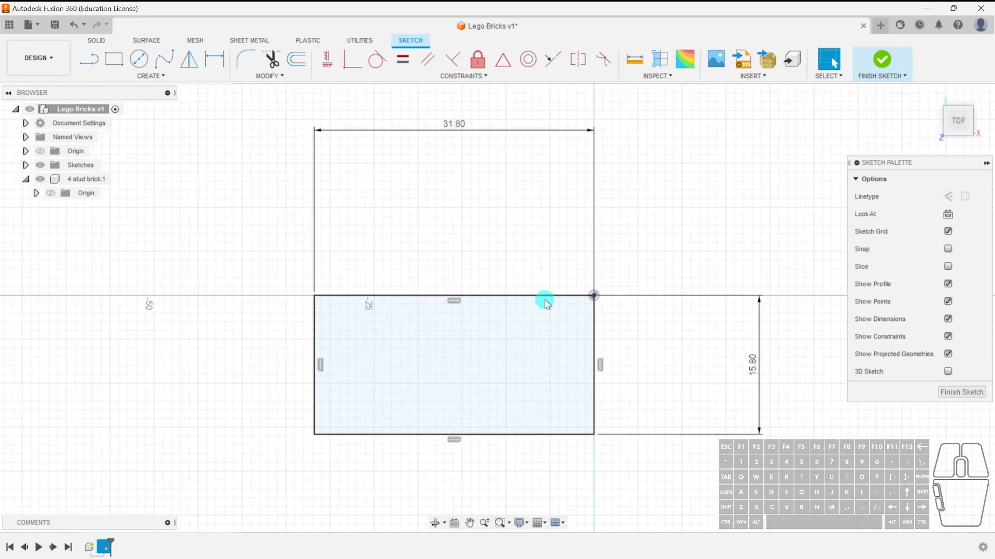
left_click_drag(453, 126, 451, 270)
mouse_move(756, 365)
left_mouse_down()
mouse_move(660, 355)
mouse_move(627, 369)
left_mouse_up()
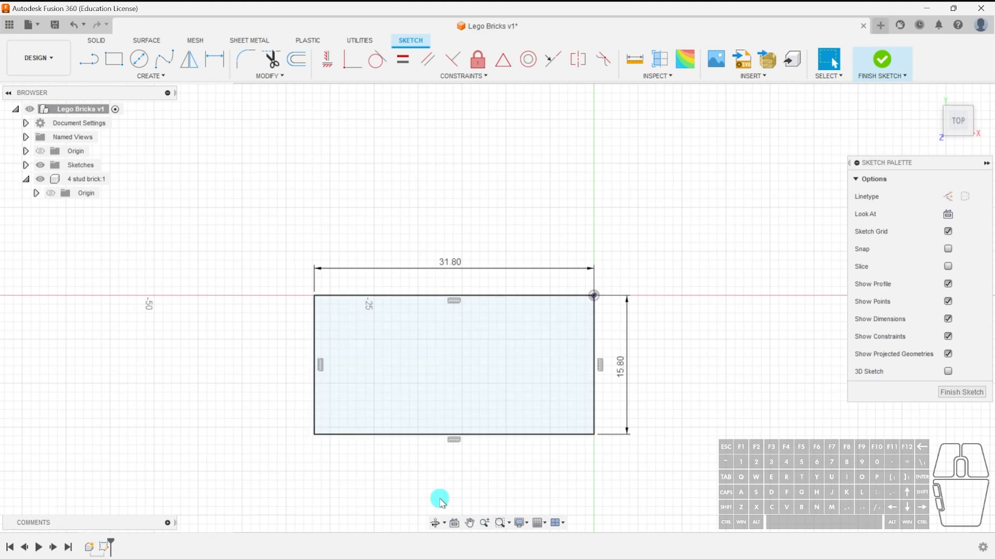
left_click(958, 393)
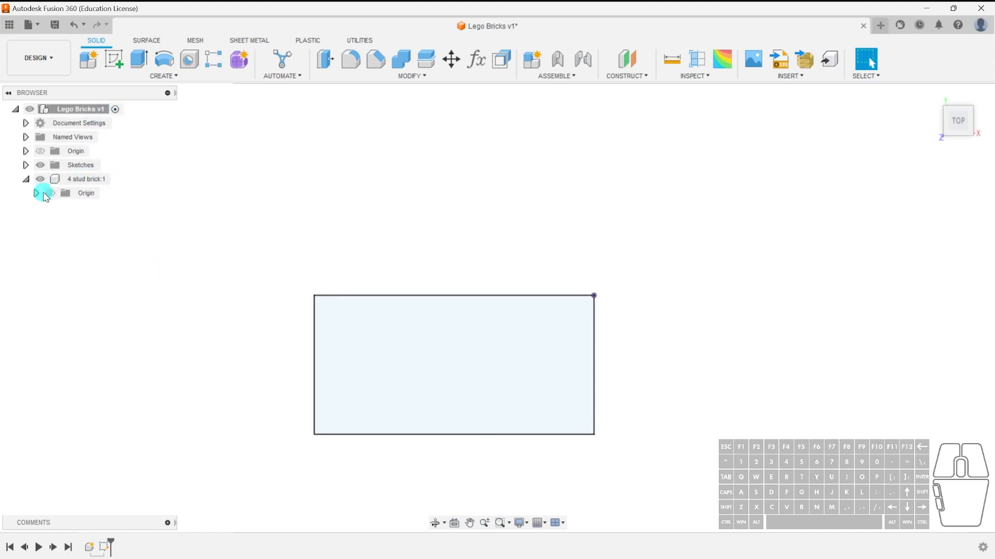
Move Sketch2 from the root Sketches folder into the 4 stud brick component.
left_click(25, 165)
left_click_drag(86, 179, 90, 195)
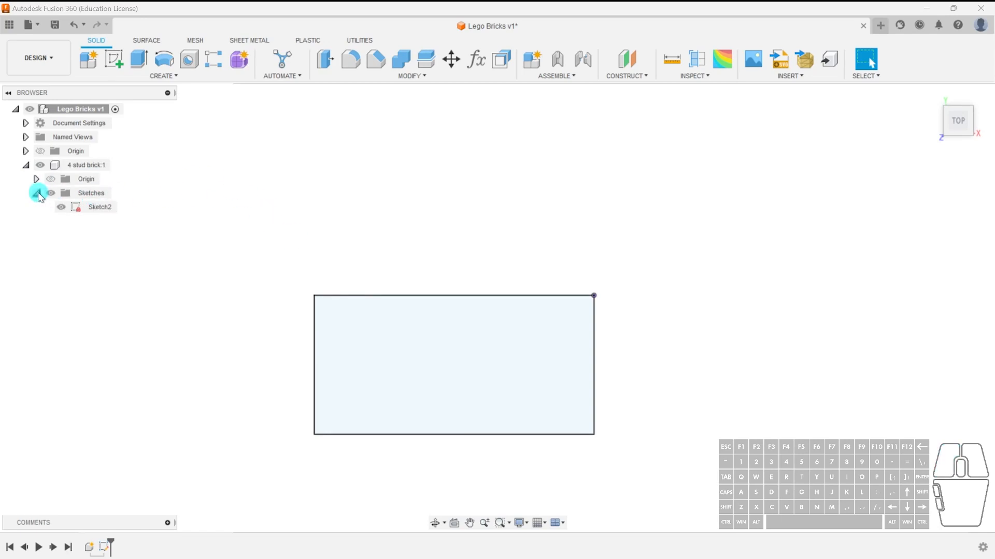
key("ctrl+z")
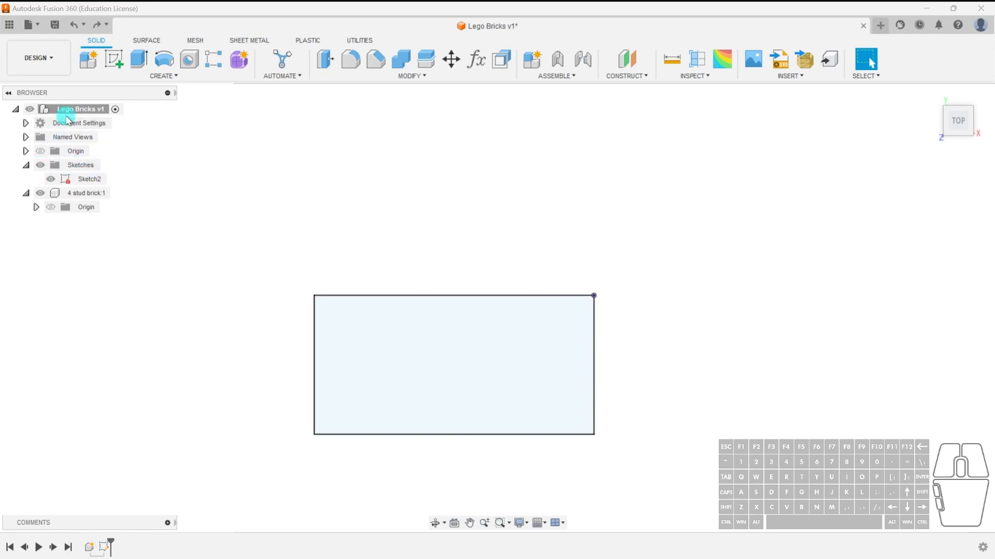
left_click(95, 182)
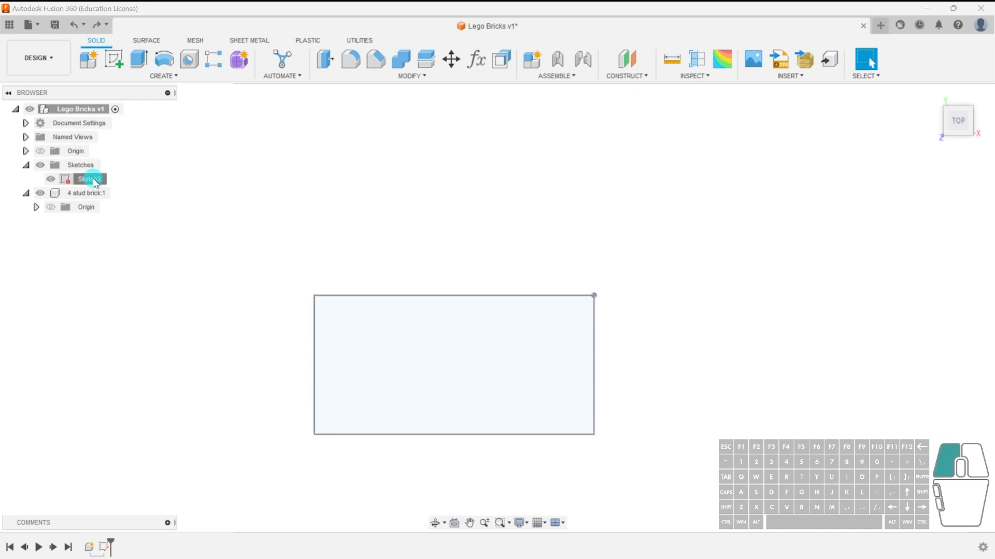
left_click_drag(97, 182, 100, 200)
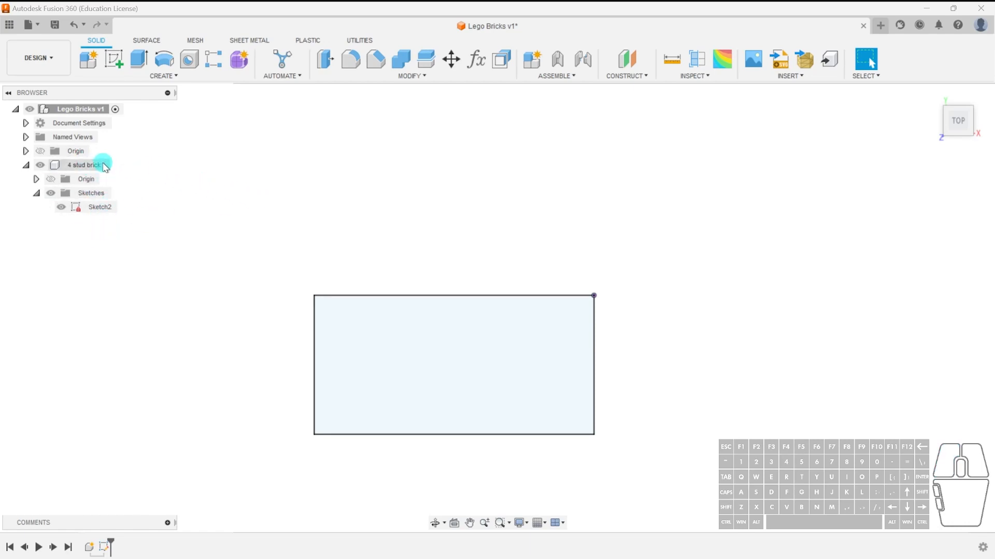
Activate the 4 stud brick component.
left_click(123, 165)
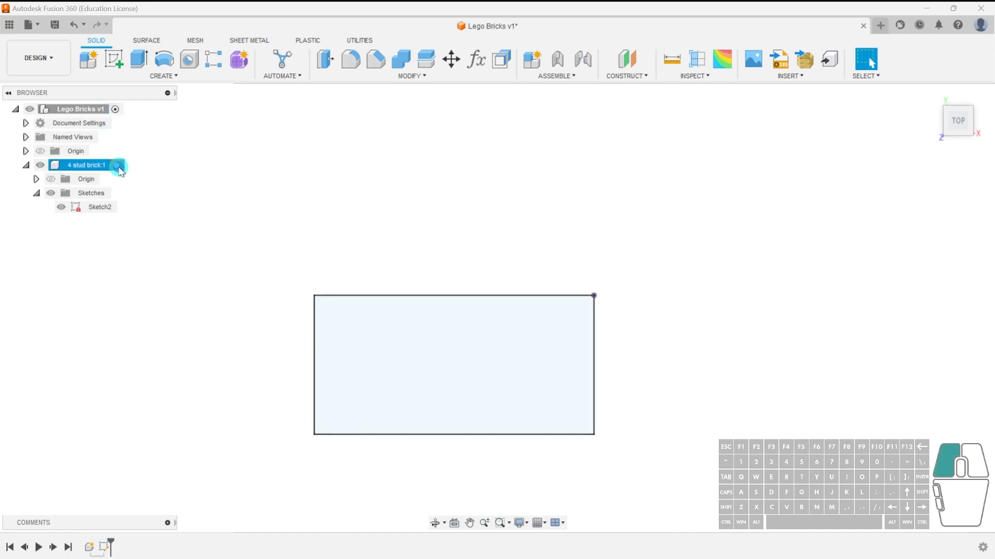
left_click(327, 212)
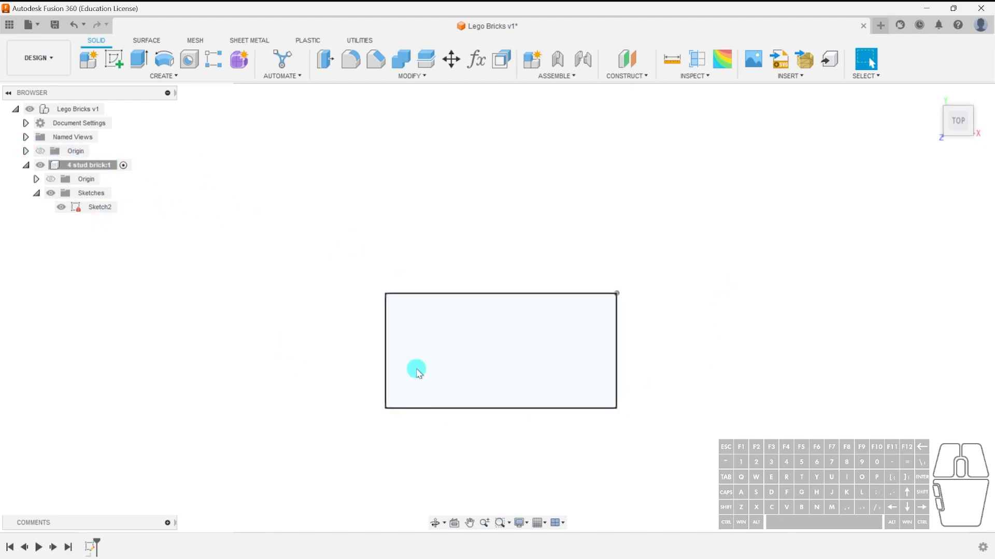
Extrude the rectangle profile 9.6 mm upward as a new body.
middle_click_drag(719, 373, 676, 301, "shift")
scroll(561, 403, "up", 3)
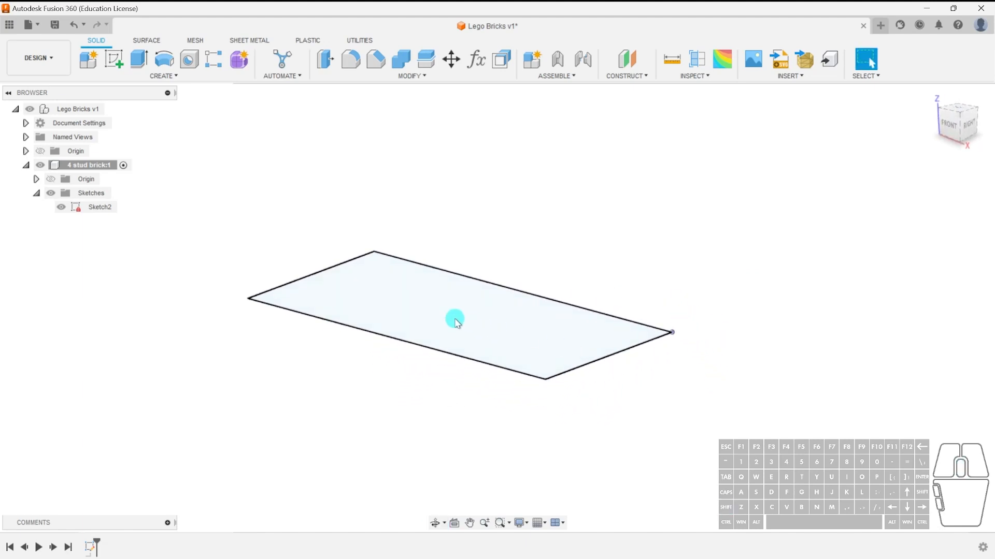
middle_click_drag(455, 319, 579, 345)
middle_click_drag(733, 426, 652, 406)
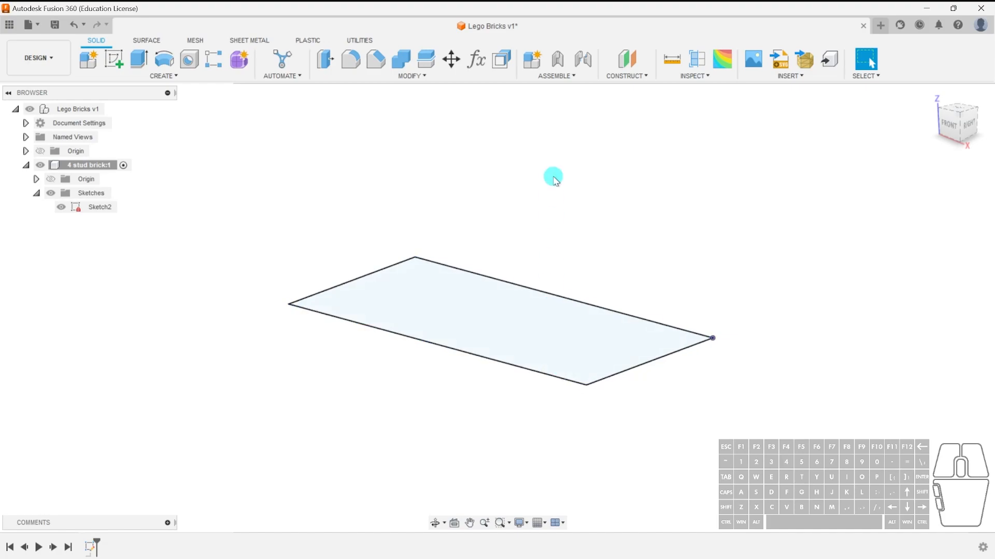
left_click(139, 58)
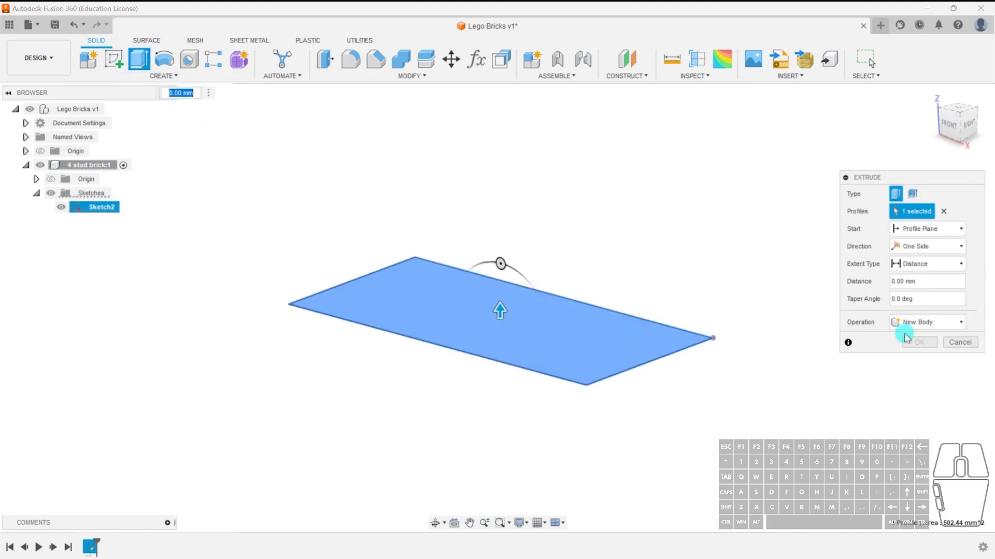
left_click(959, 342)
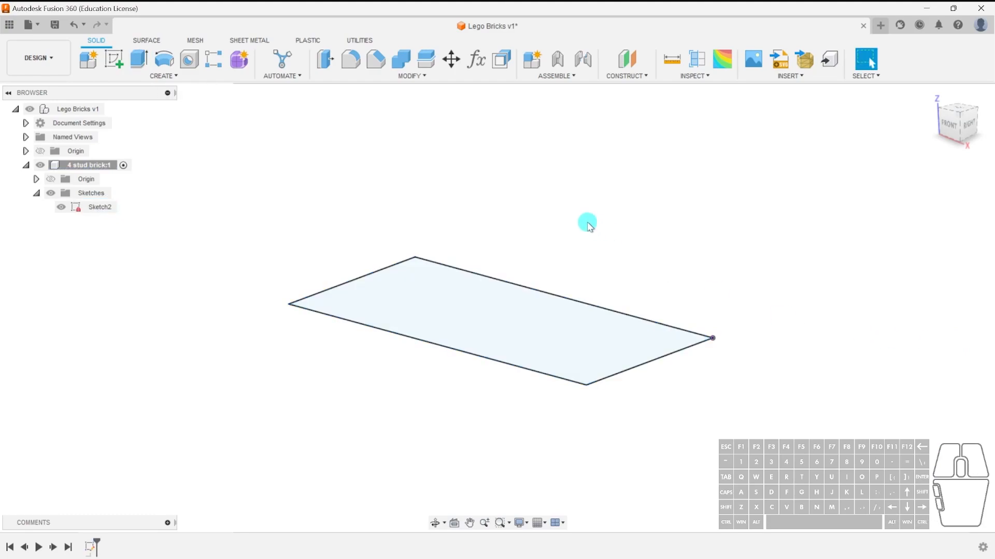
key("e")
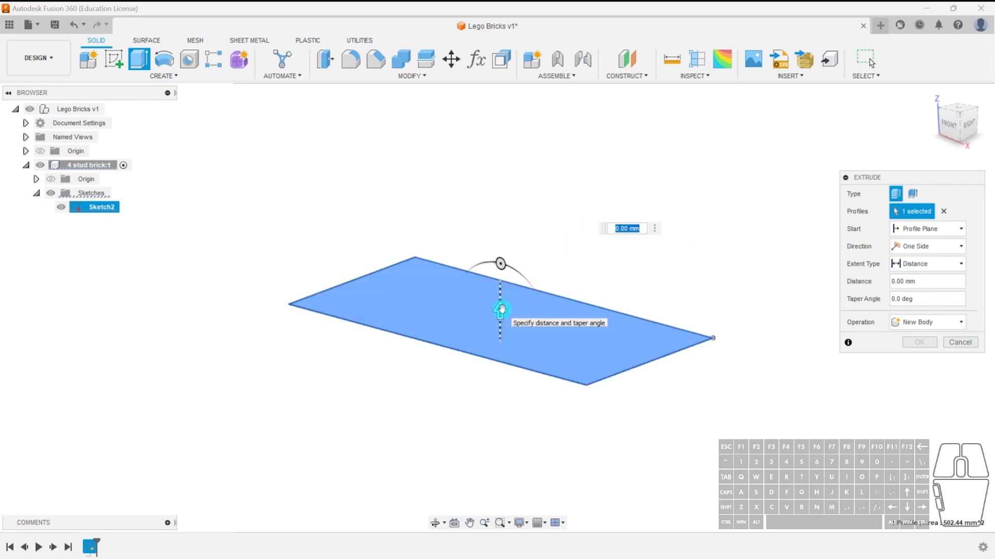
left_click_drag(501, 309, 502, 210)
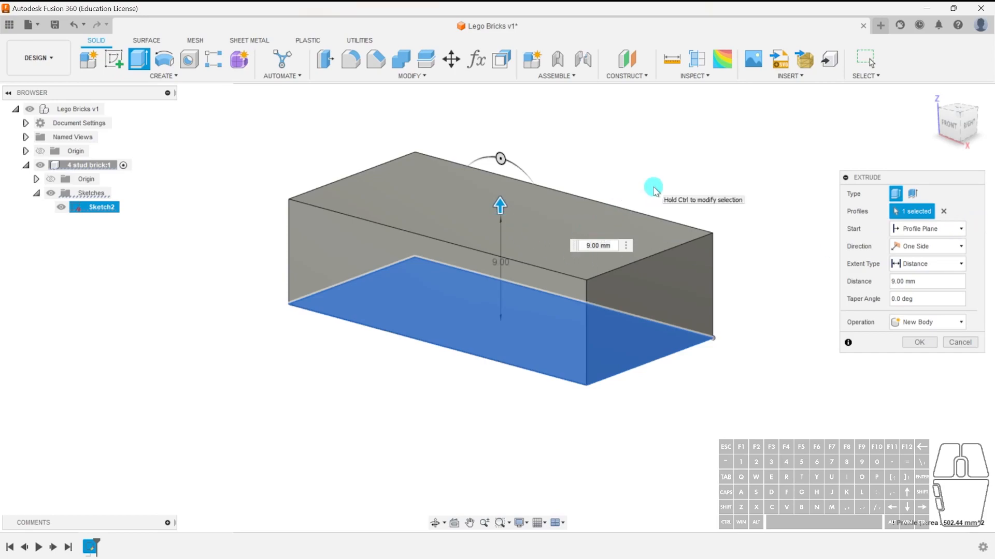
left_click(604, 246)
left_click_drag(613, 246, 568, 246)
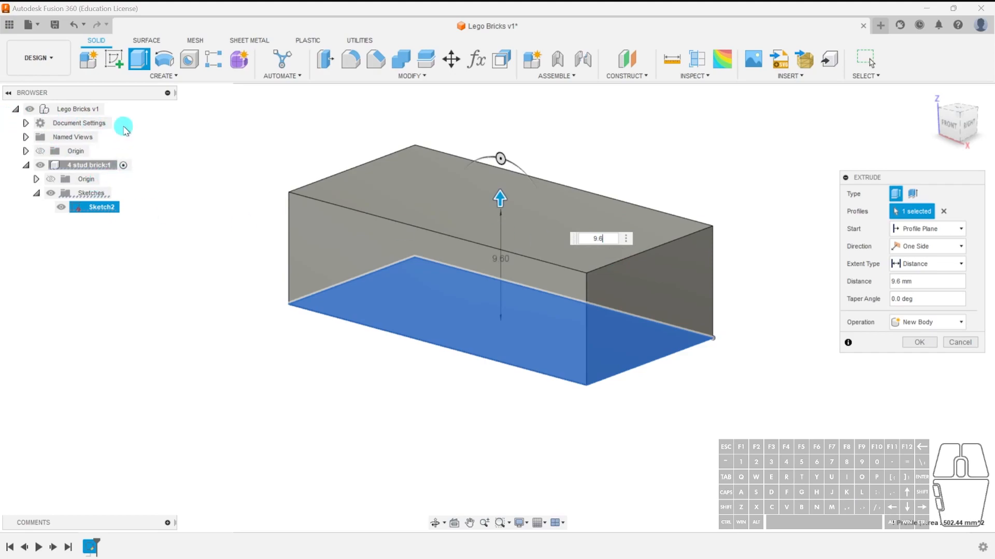
left_click(920, 343)
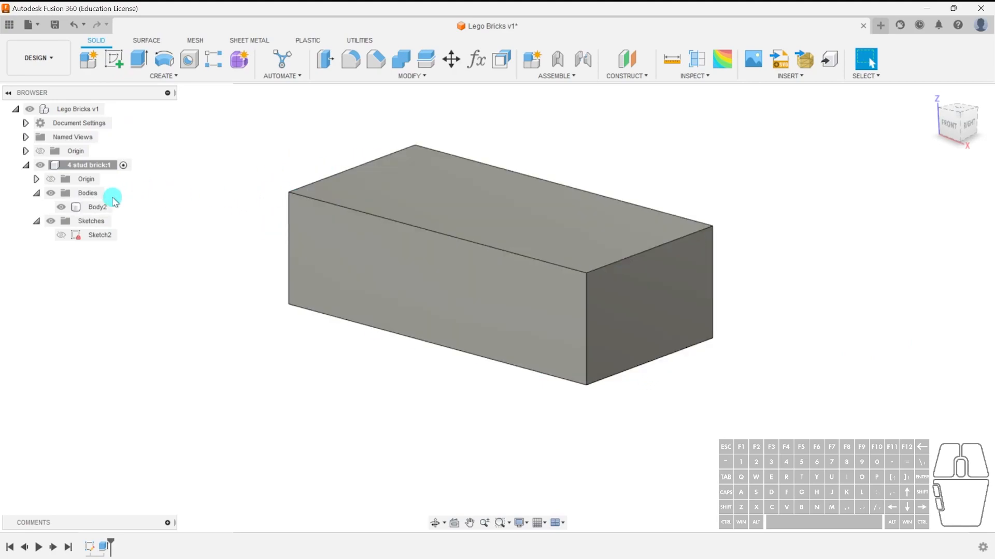
Rename the new body to block.
left_click(96, 207)
left_click(96, 207)
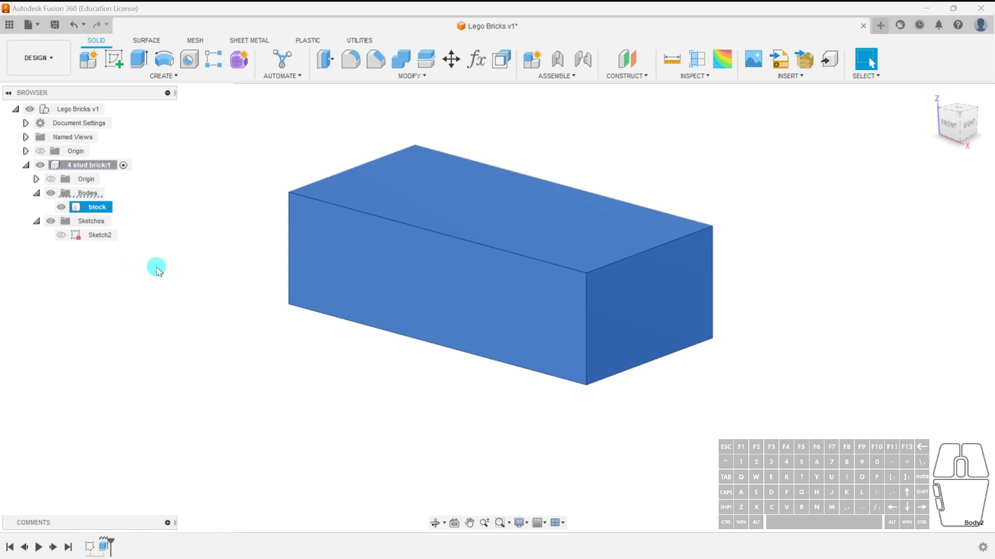
left_click(229, 266)
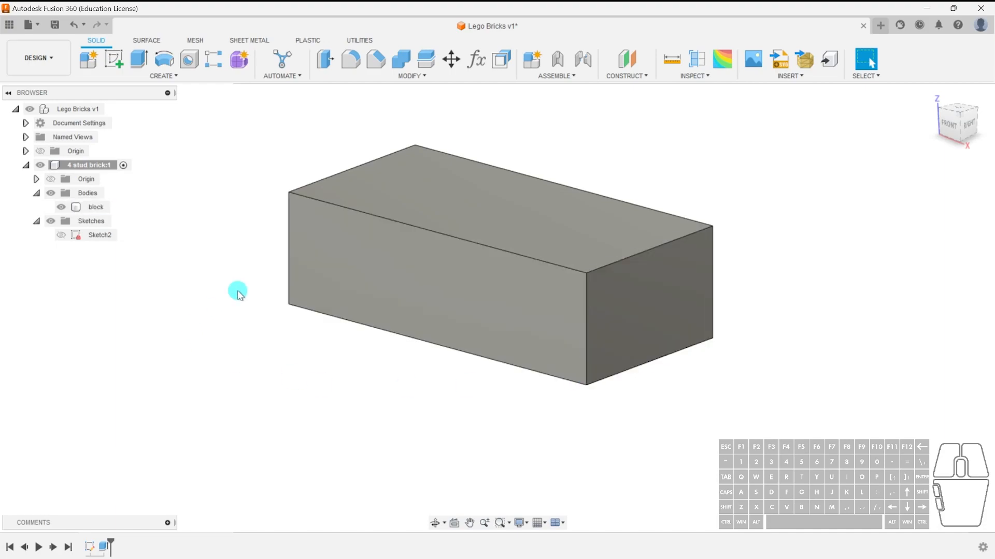
Start a sketch on the block's top face and draw a 5 mm diameter circle near its upper-left corner.
left_click(114, 60)
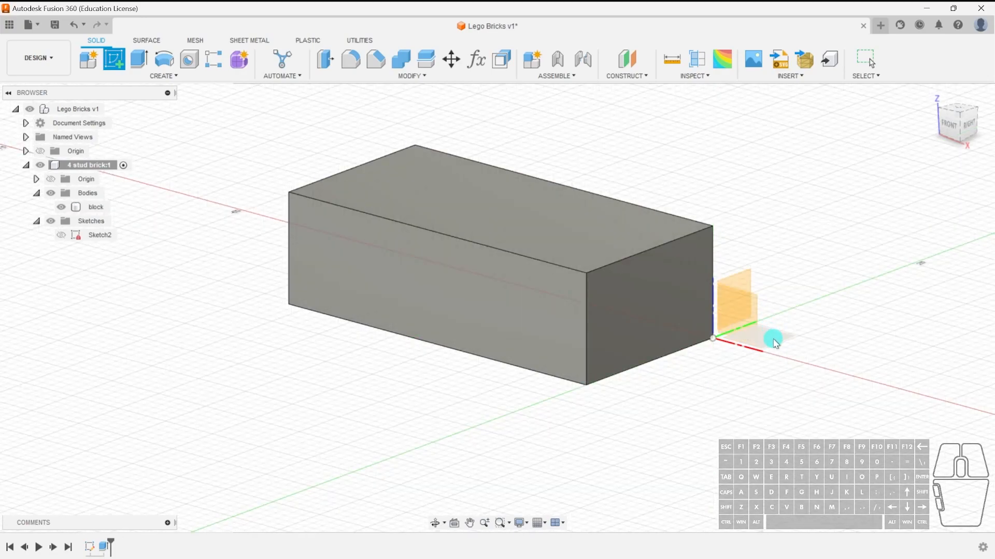
left_click(480, 199)
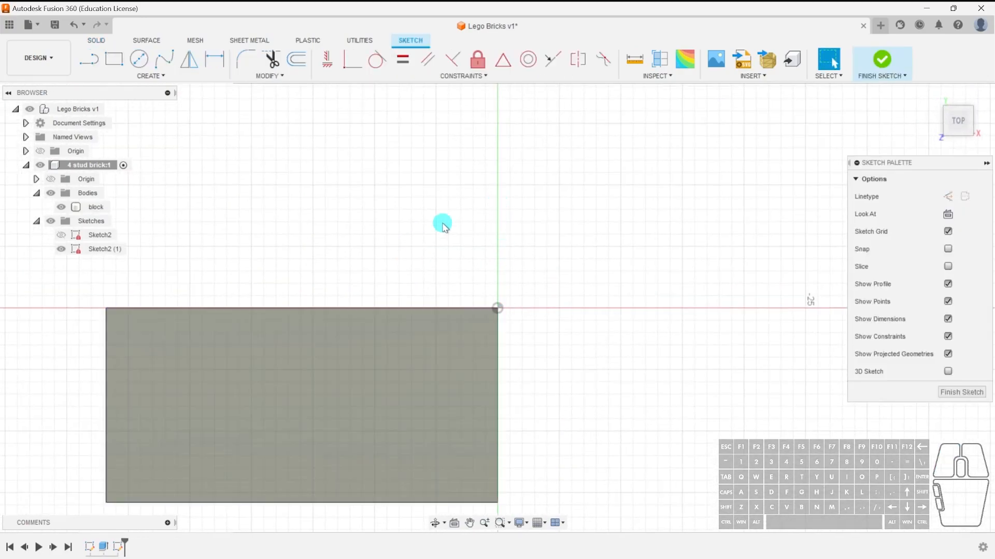
mouse_move(520, 393)
middle_mouse_down()
mouse_move(677, 290)
mouse_move(716, 297)
middle_mouse_up()
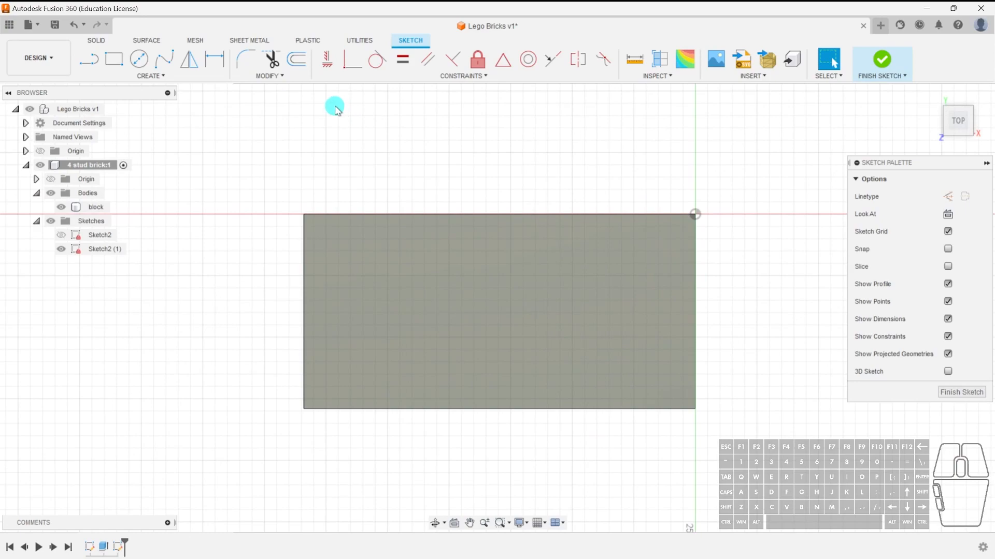
left_click(144, 62)
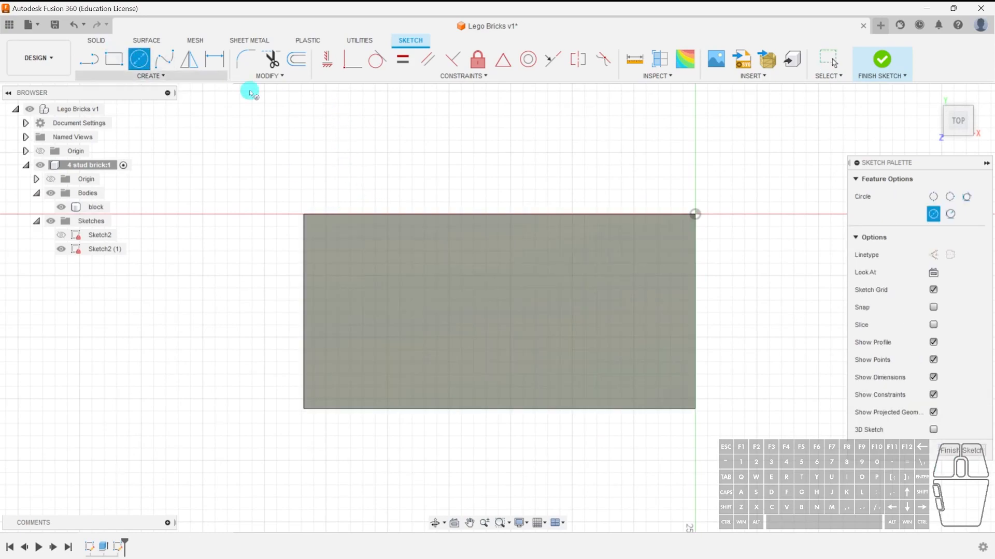
left_click(351, 259)
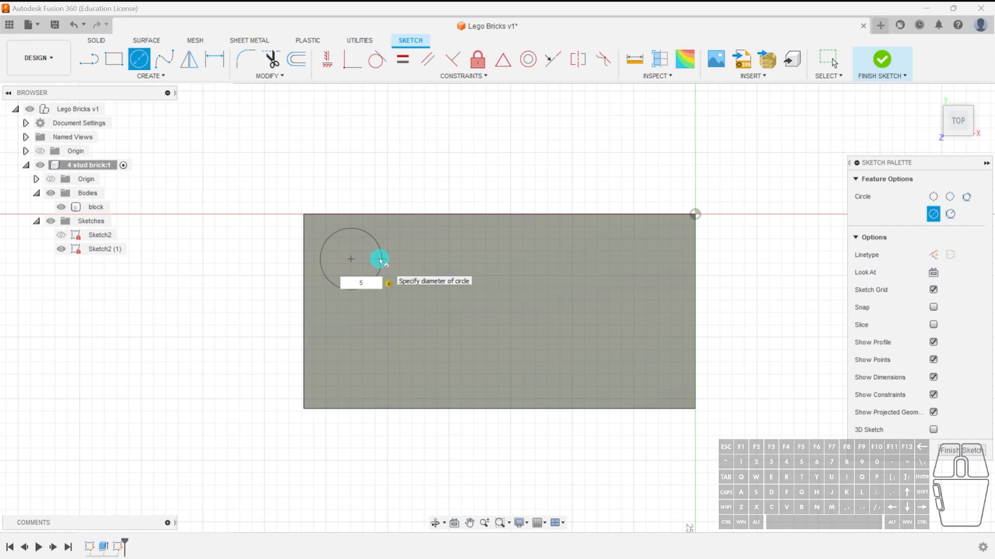
left_click(380, 260)
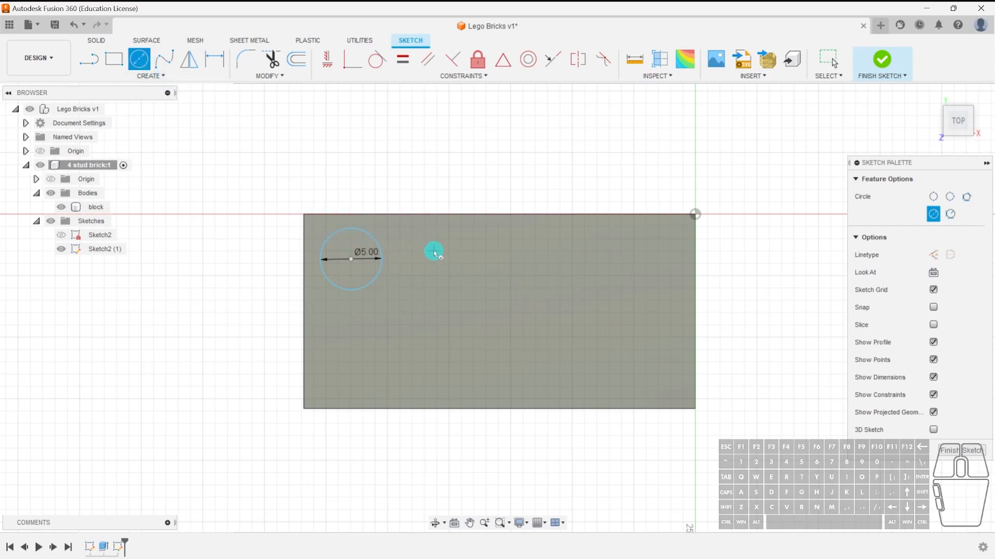
key("Escape")
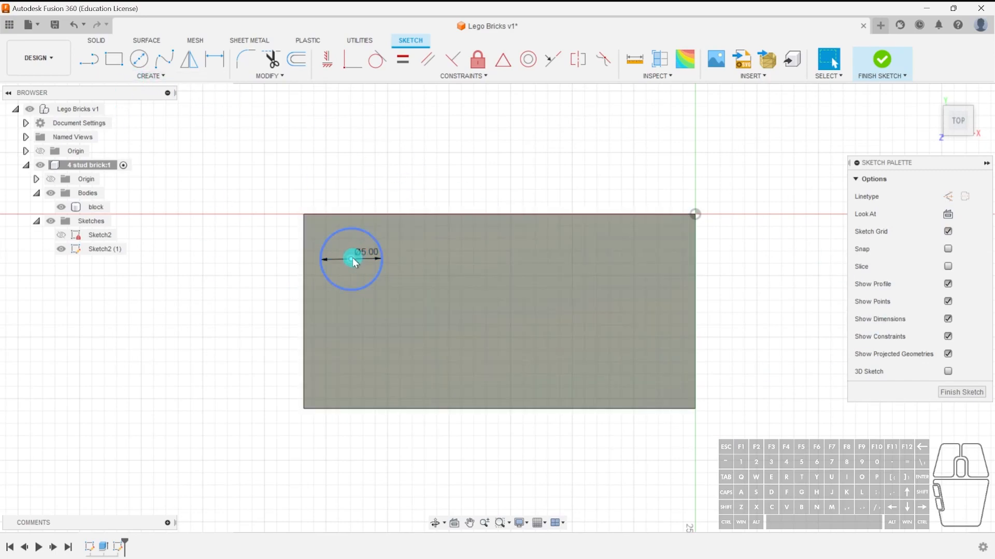
Nudge the circle slightly toward the corner.
mouse_move(353, 259)
left_mouse_down()
mouse_move(588, 282)
mouse_move(424, 304)
mouse_move(454, 171)
mouse_move(476, 179)
mouse_move(394, 162)
mouse_move(360, 137)
mouse_move(375, 260)
mouse_move(340, 253)
mouse_move(349, 257)
left_mouse_up()
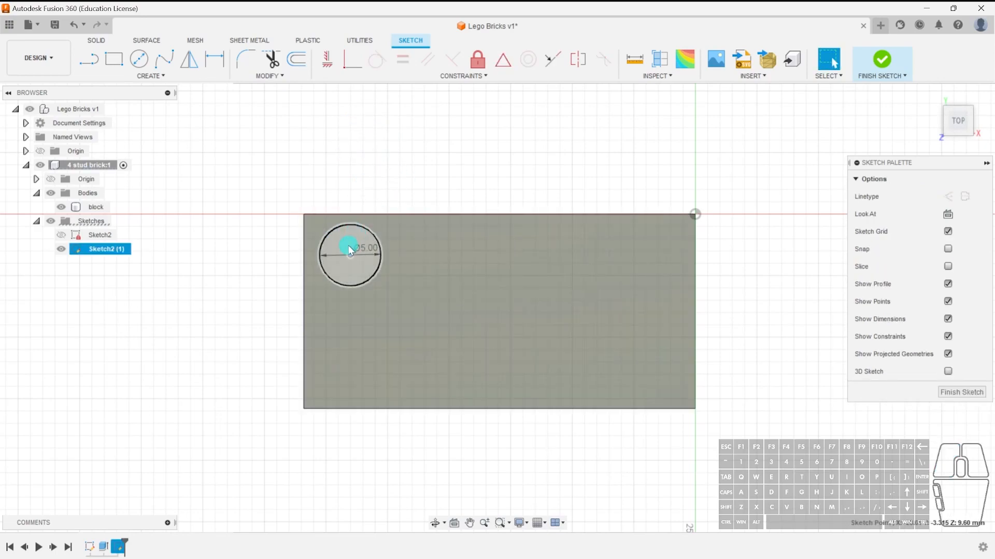
left_click_drag(352, 260, 357, 262)
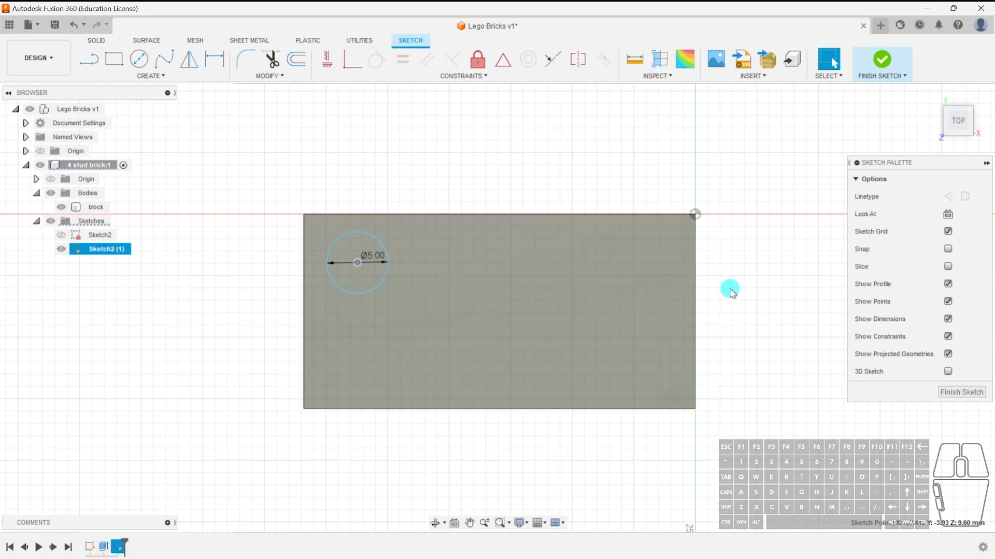
left_click(139, 59)
left_click(455, 270)
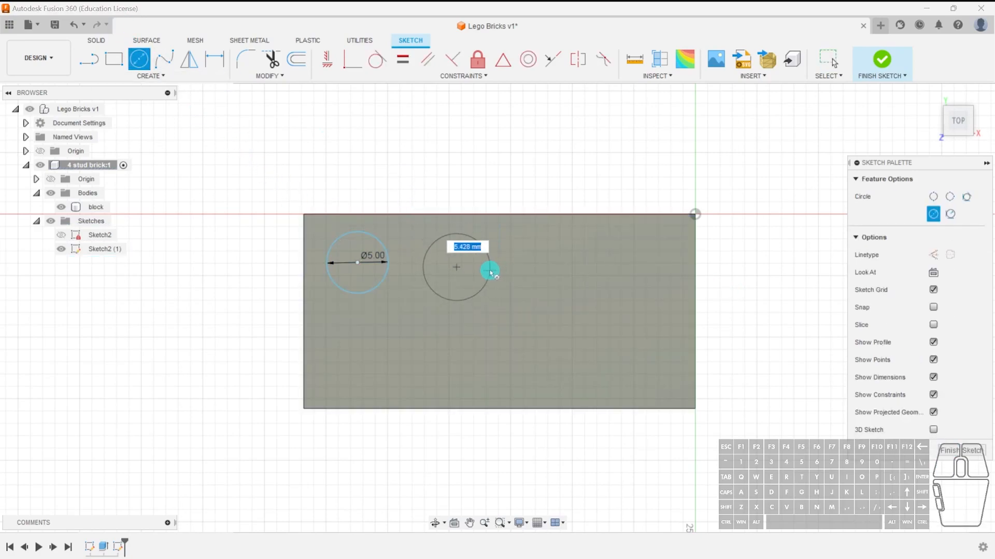
key("Escape")
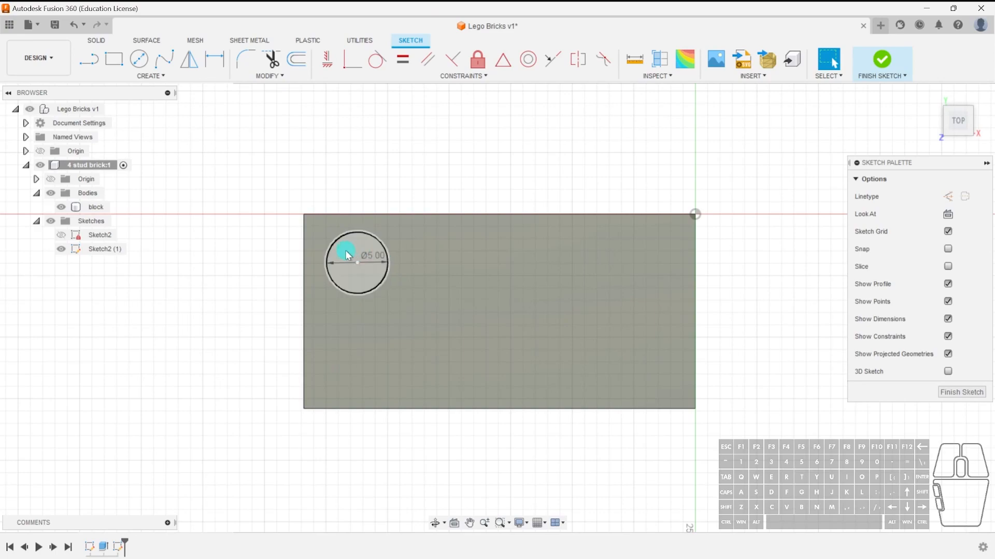
Move the circle back slightly and deselect it.
mouse_move(358, 262)
left_mouse_down()
mouse_move(502, 305)
mouse_move(513, 326)
mouse_move(360, 264)
mouse_move(604, 265)
mouse_move(605, 371)
mouse_move(365, 259)
mouse_move(352, 266)
left_mouse_up()
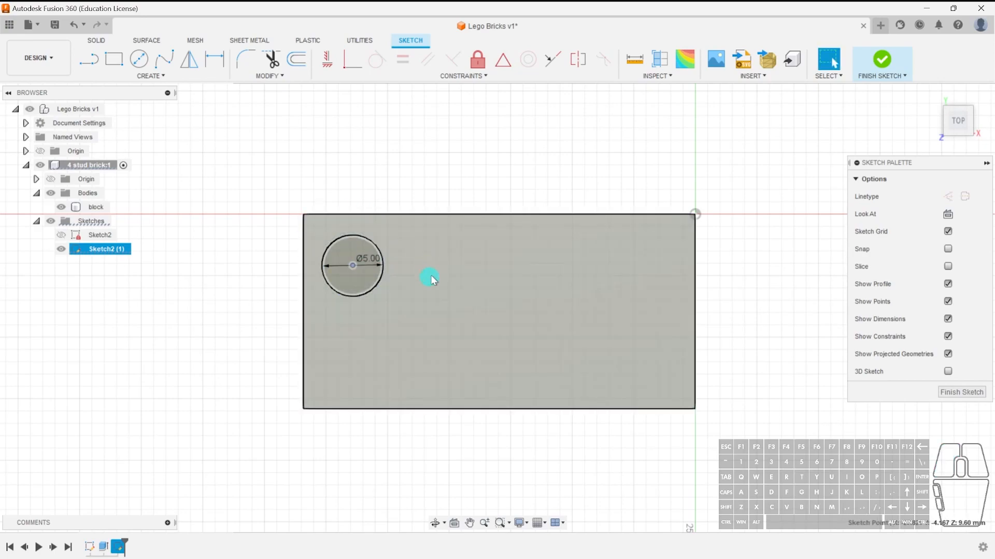
left_click(324, 278)
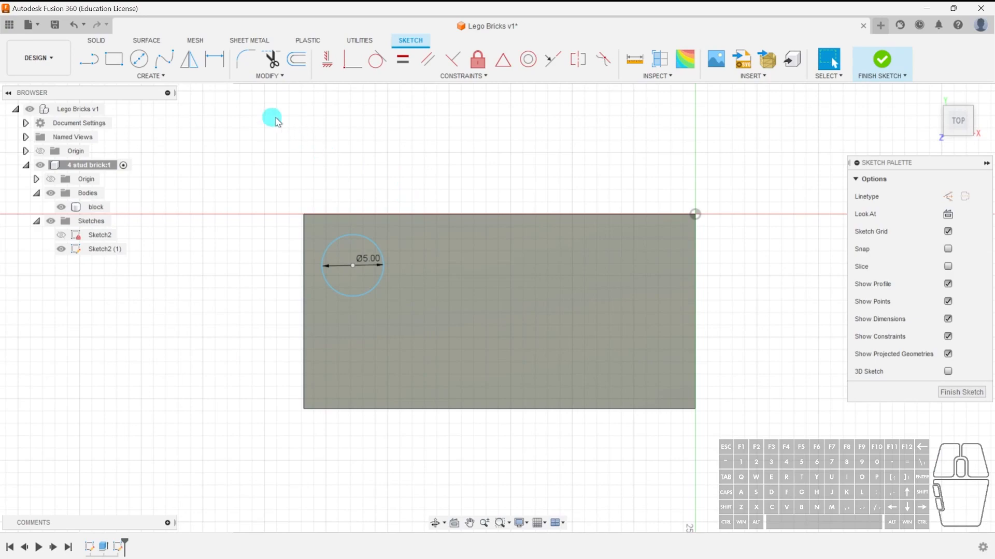
Dimension the circle's center 3.9 mm from the block's top edge.
left_click(212, 61)
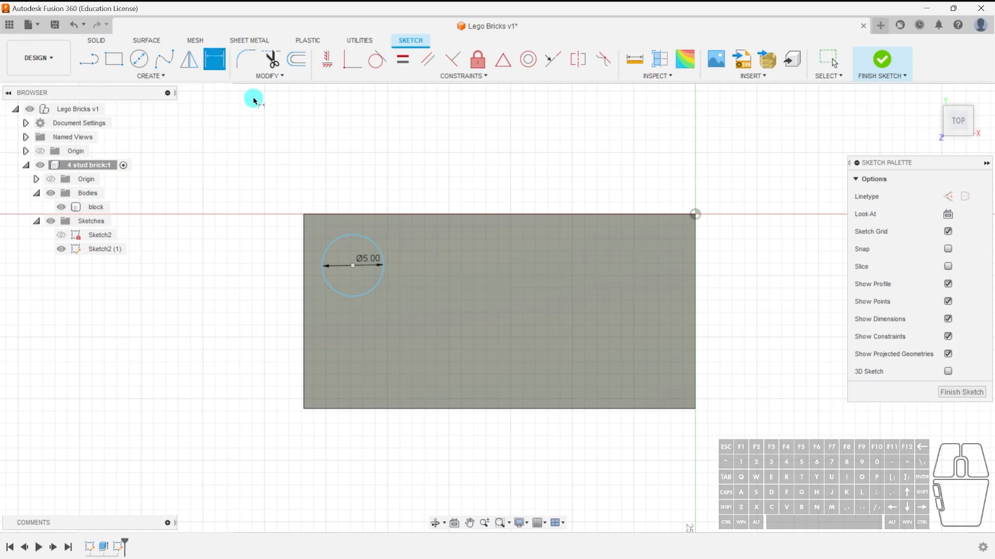
left_click(353, 266)
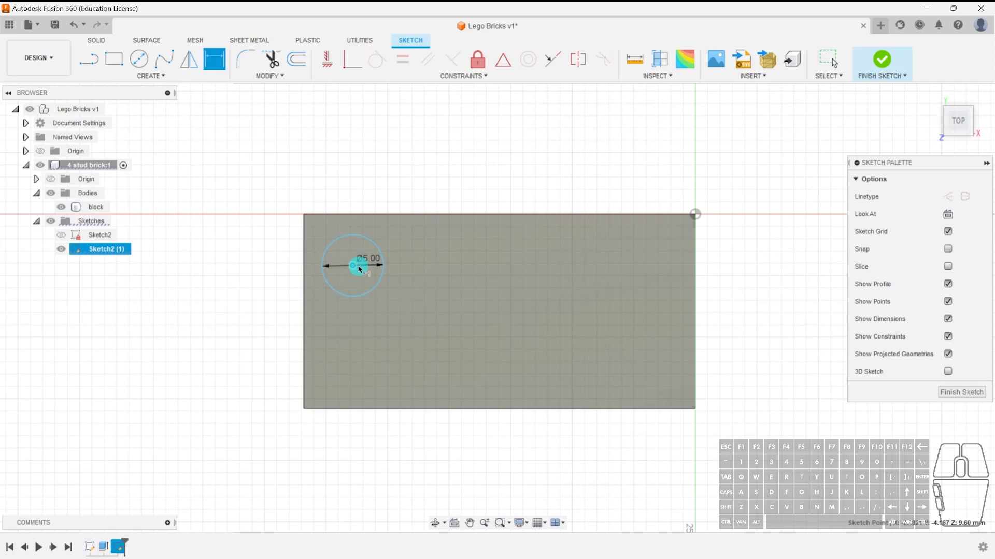
left_click(355, 215)
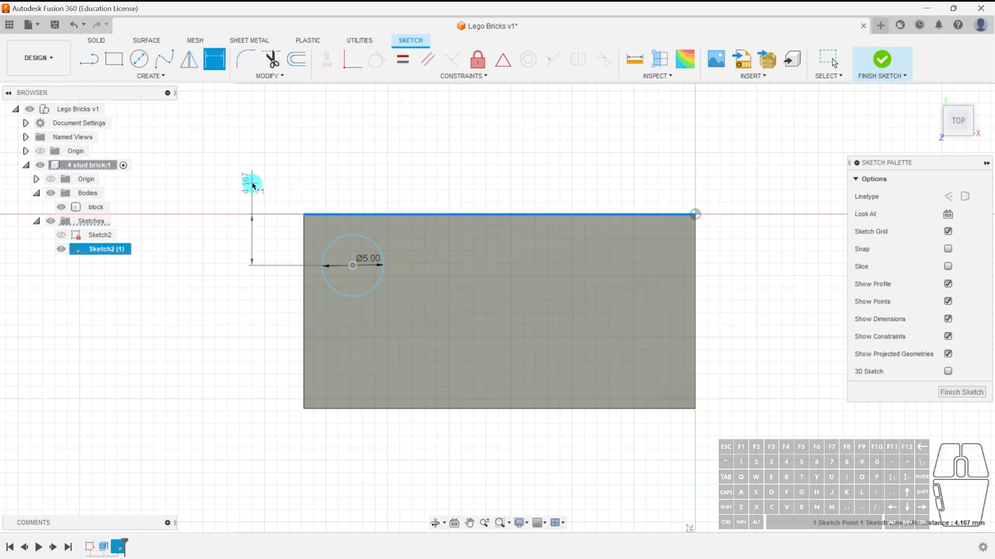
left_click(275, 191)
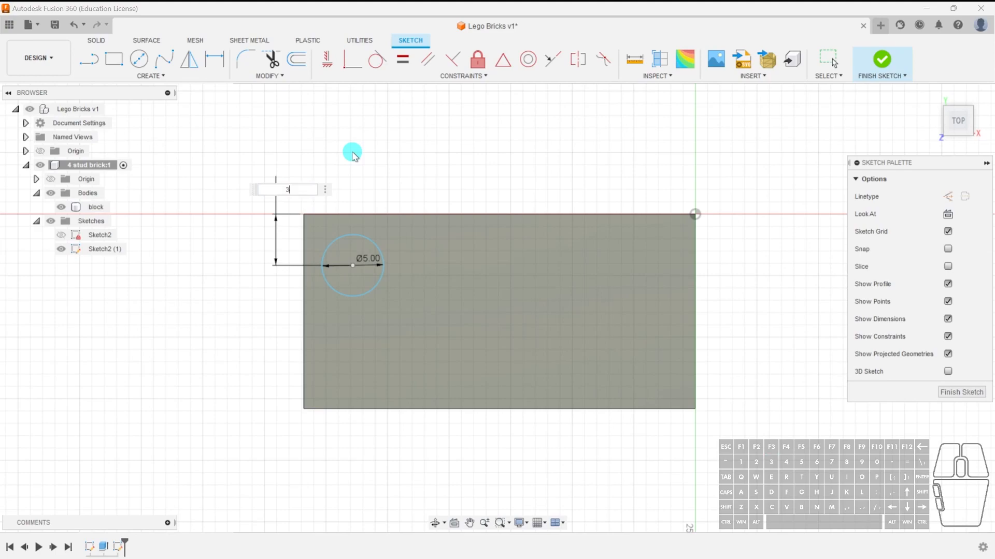
key("Return")
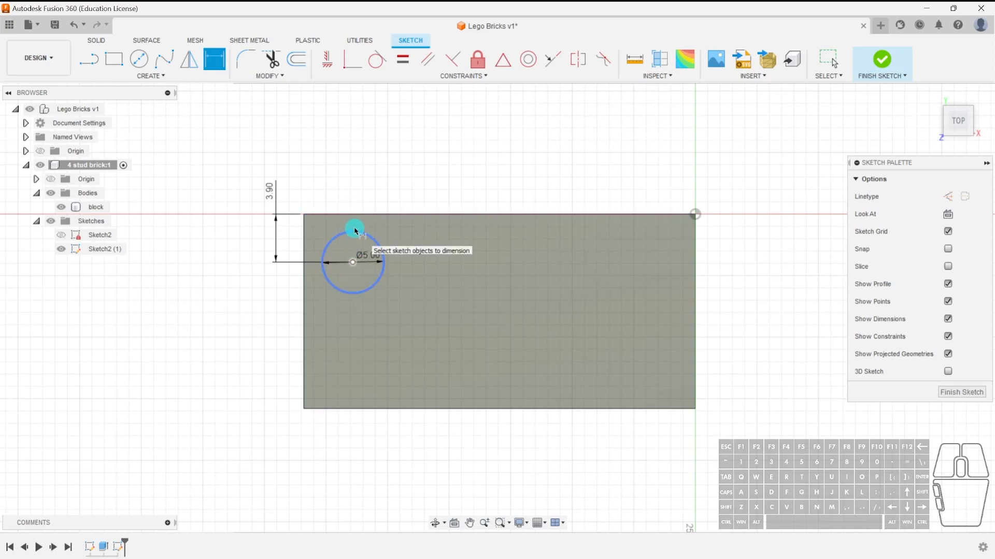
key("Escape")
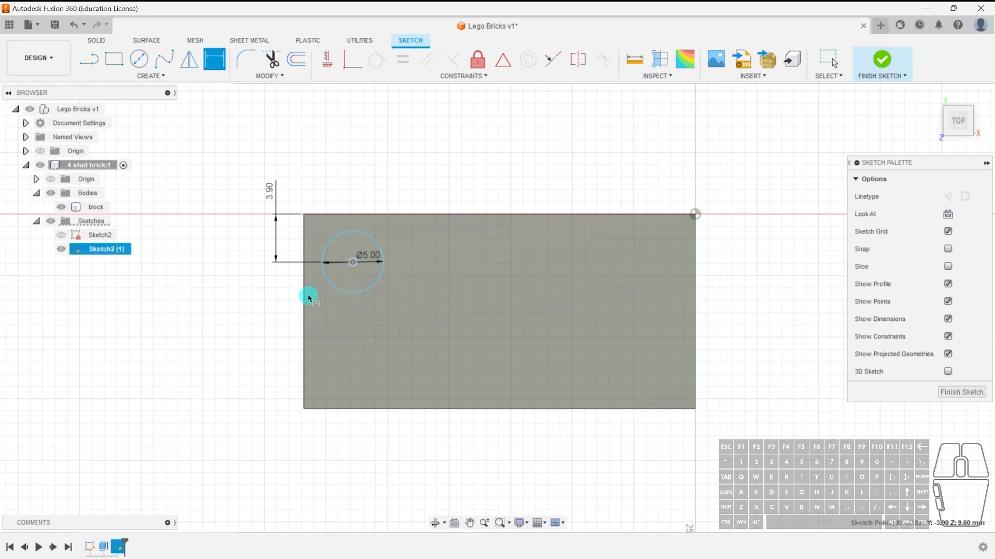
Dimension the circle's center 3.9 mm from the block's left edge and finish the sketch.
left_click(306, 295)
left_click(353, 262)
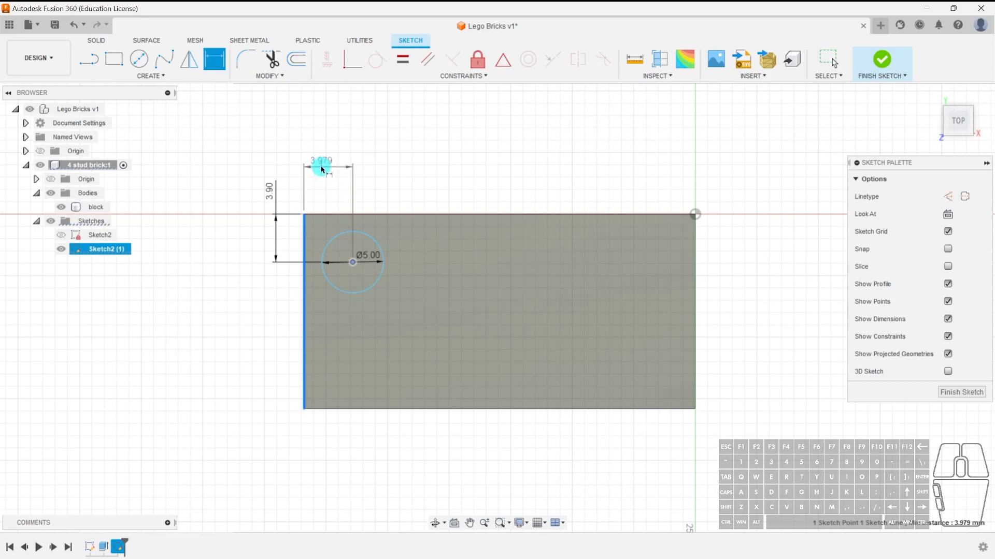
left_click(321, 163)
type("3")
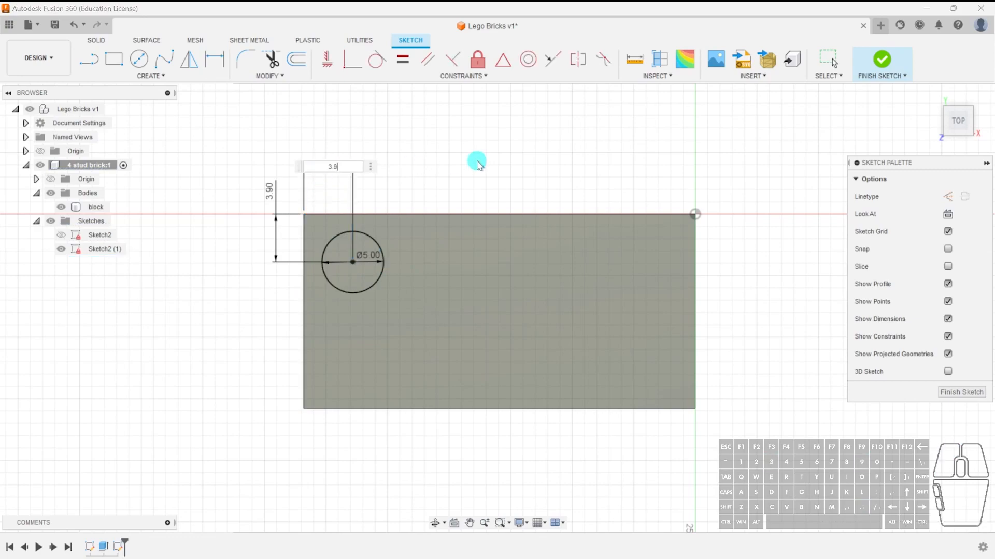
type(".9")
key("Return")
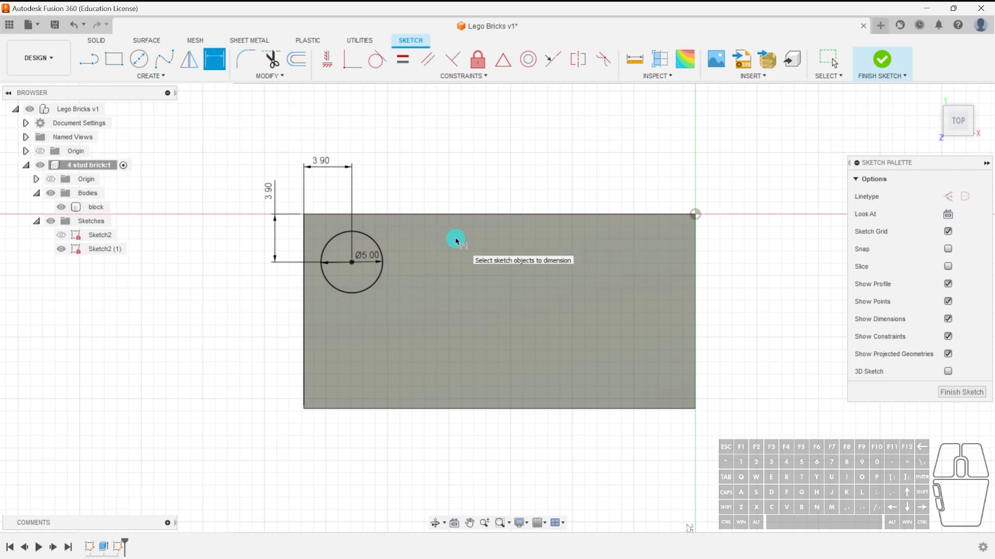
left_click(961, 393)
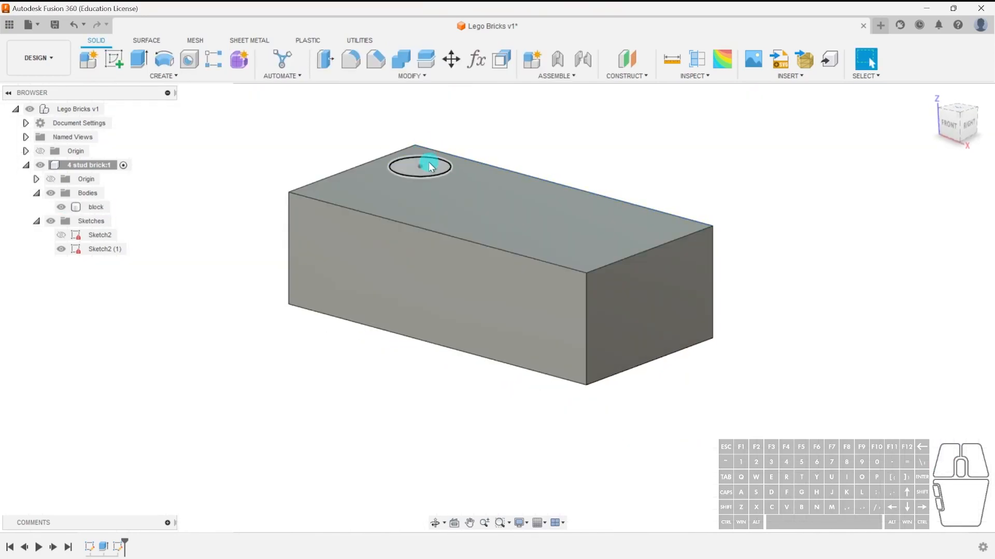
Extrude the circle profile 1.7 mm upward as a new body.
left_click(428, 166)
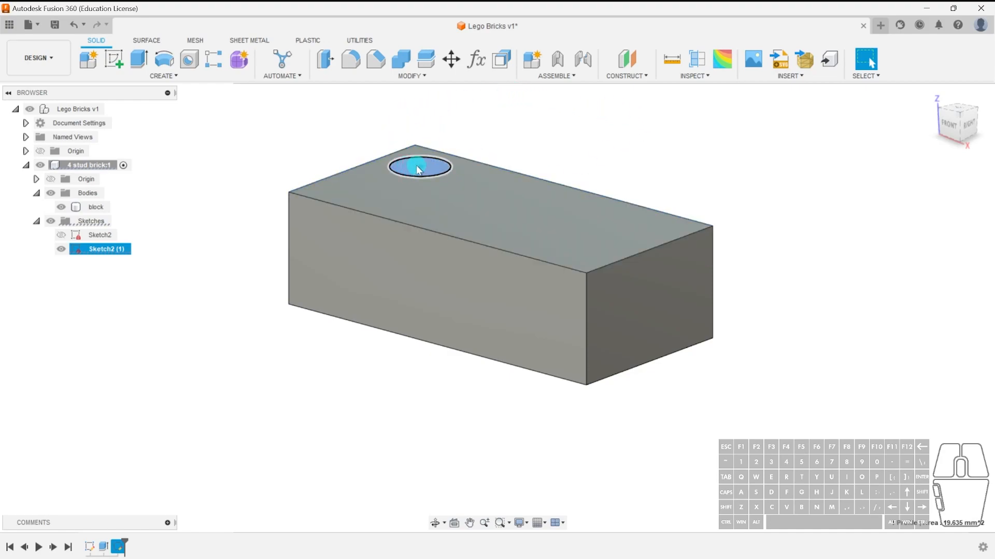
left_click(551, 132)
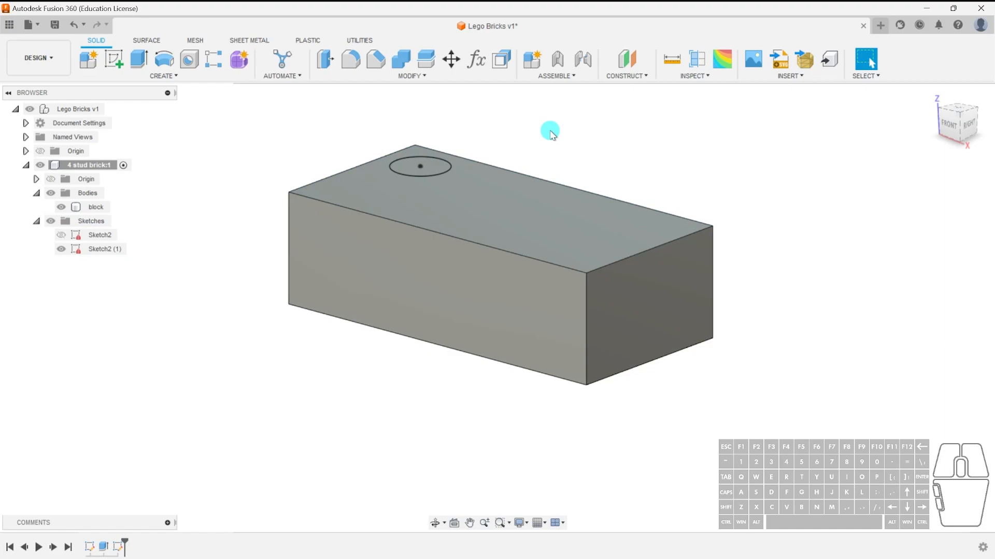
left_click(139, 58)
left_click(863, 176)
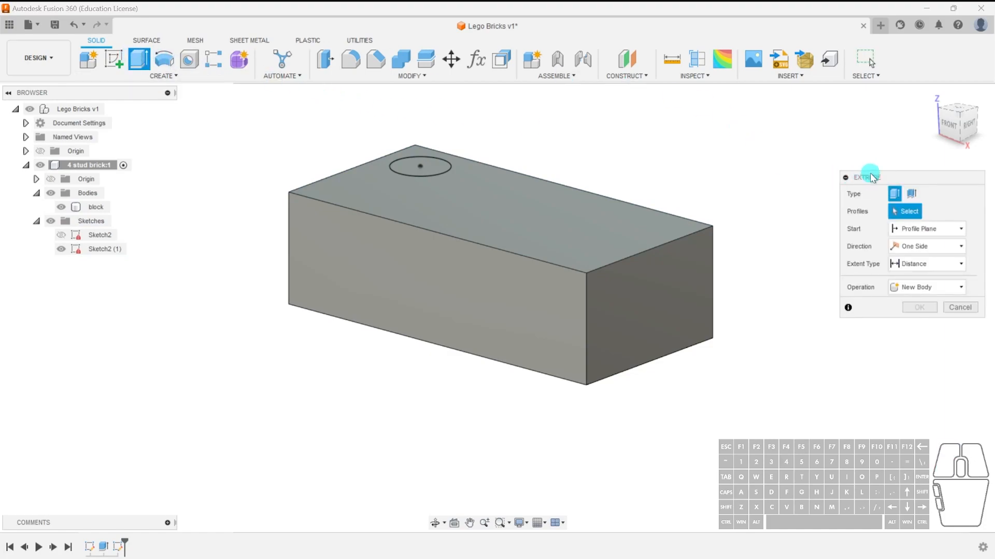
left_click(919, 213)
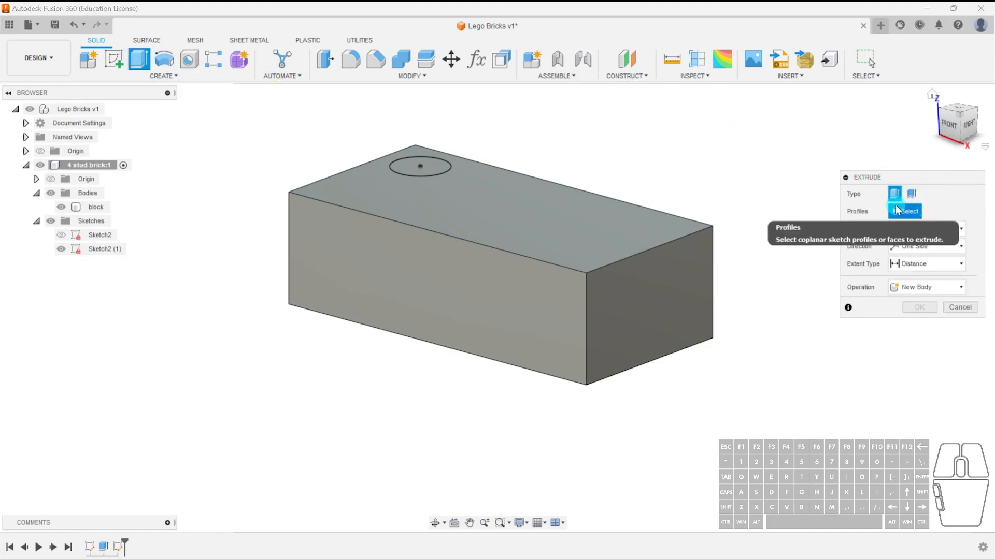
left_click(428, 166)
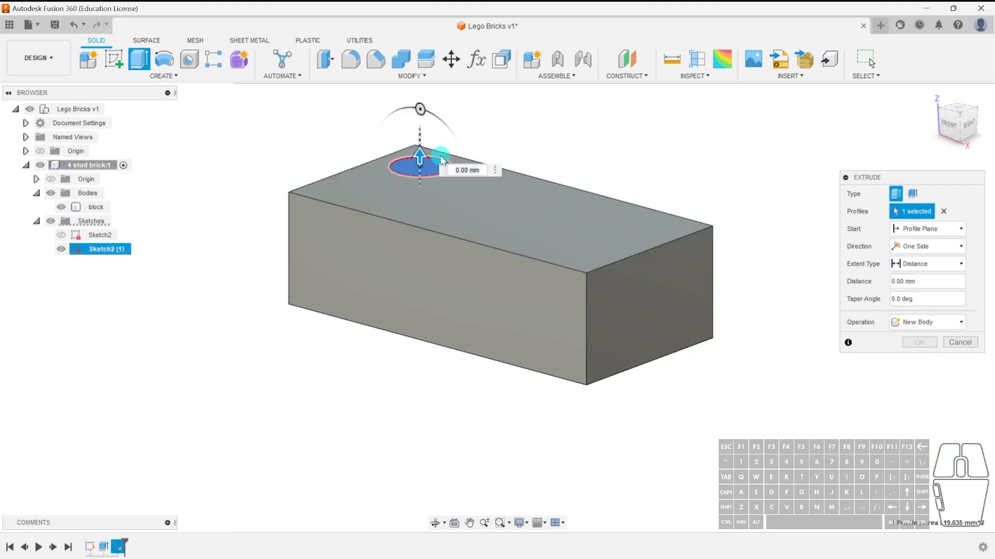
left_click_drag(420, 156, 419, 132)
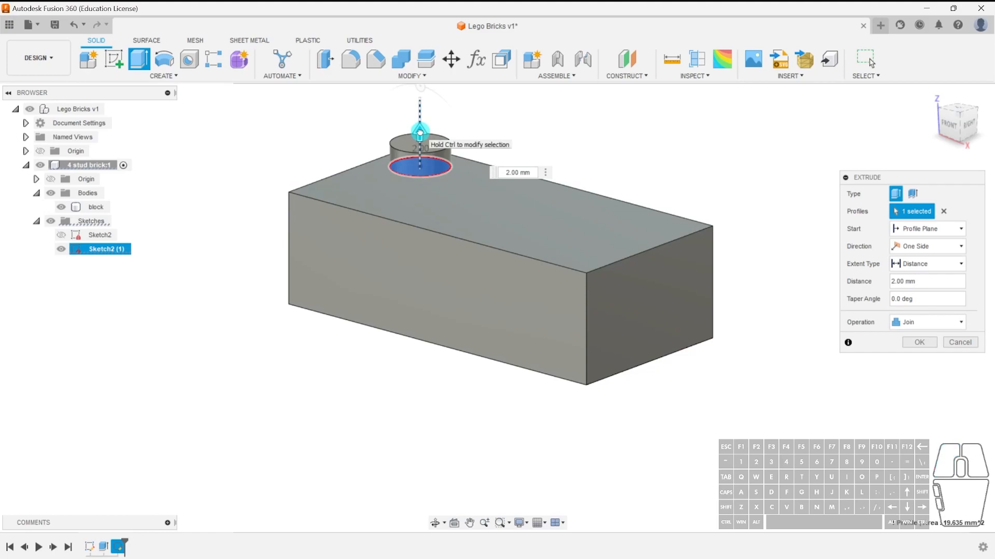
type("1.7")
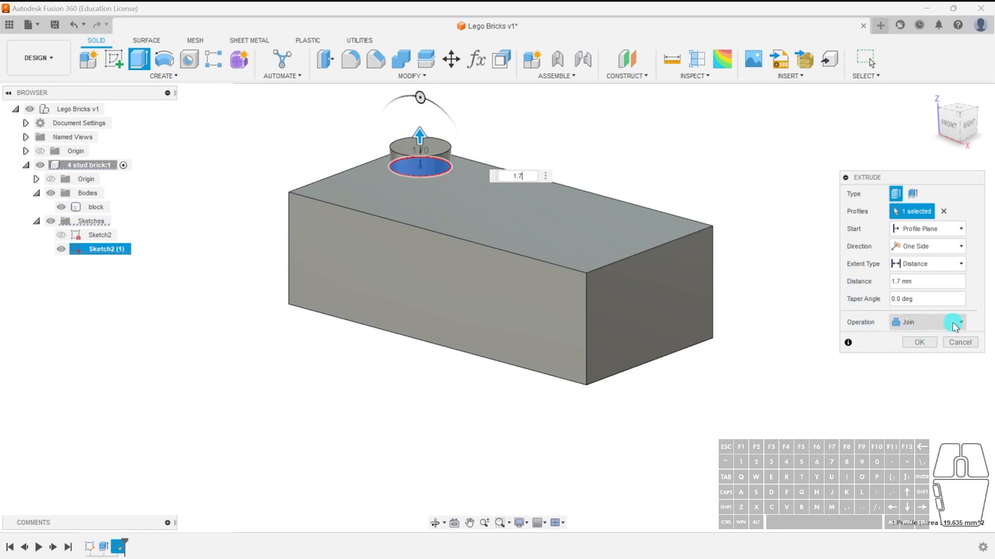
left_click(904, 323)
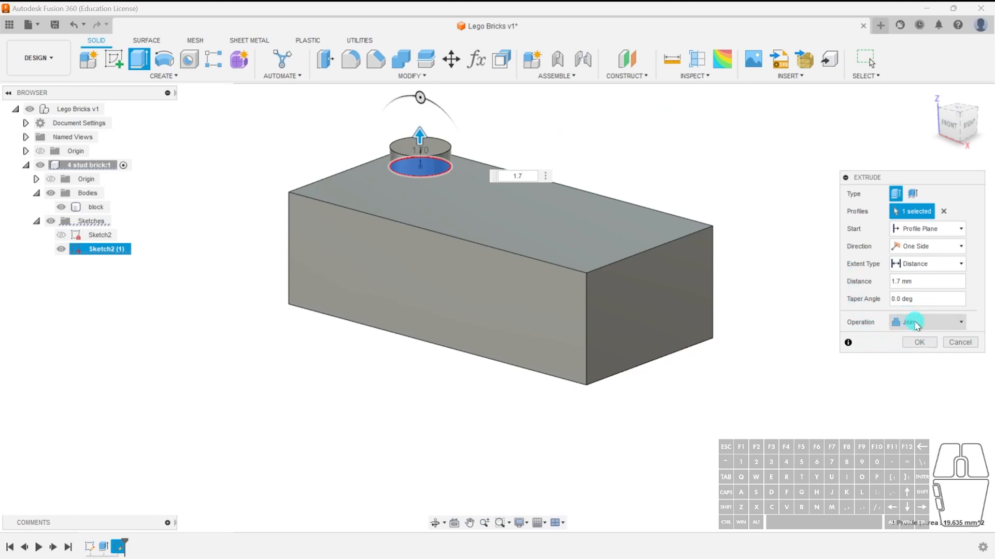
left_click(938, 321)
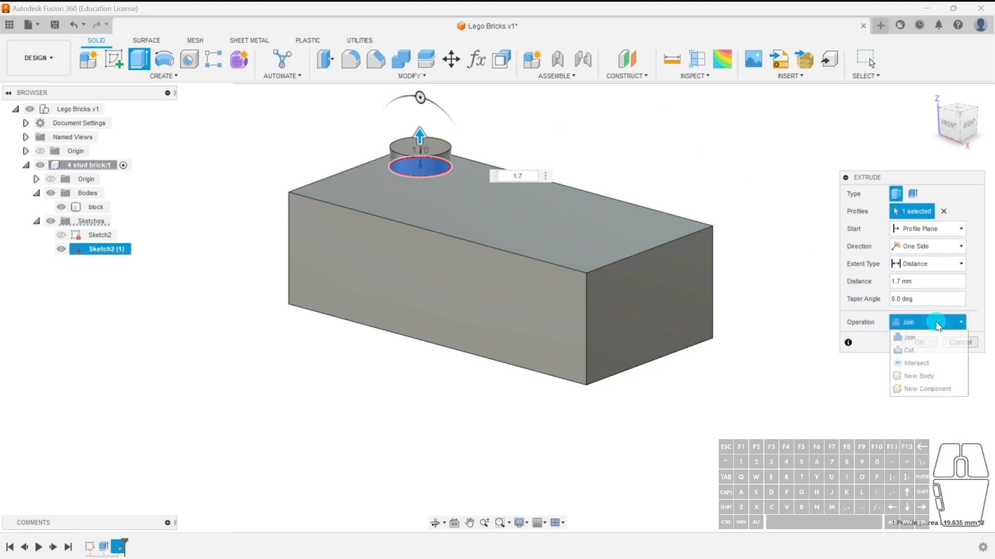
left_click(925, 375)
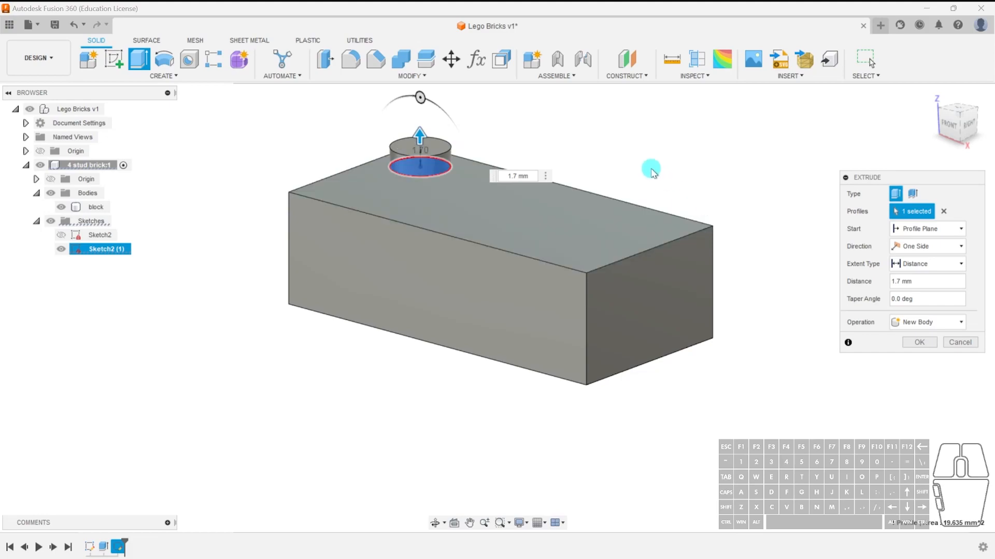
middle_click_drag(548, 148, 565, 209)
left_click(926, 351)
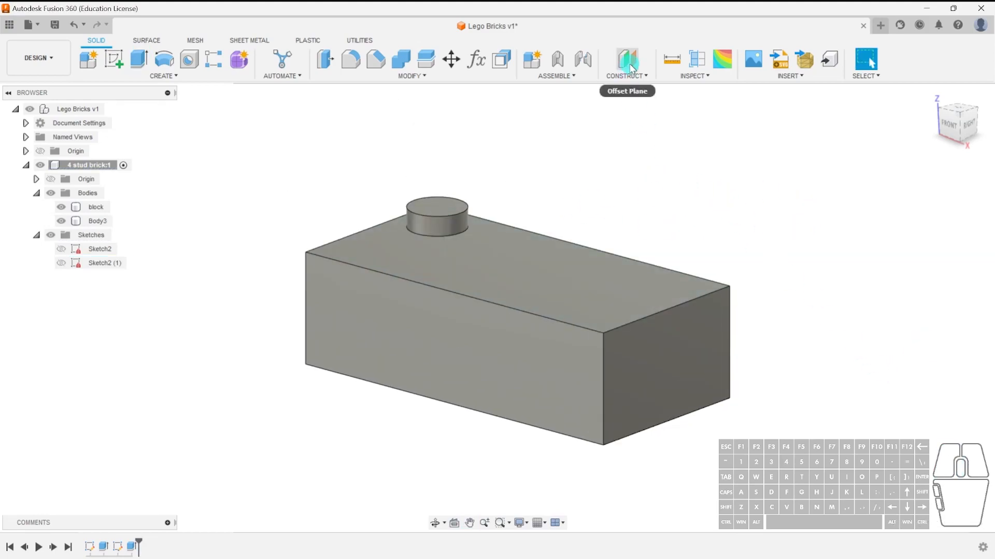
Inspect a section cut through the block and stud with Section Analysis, then cancel it.
left_click(697, 58)
left_click(522, 394)
mouse_move(481, 403)
left_mouse_down()
mouse_move(574, 367)
mouse_move(557, 366)
left_mouse_up()
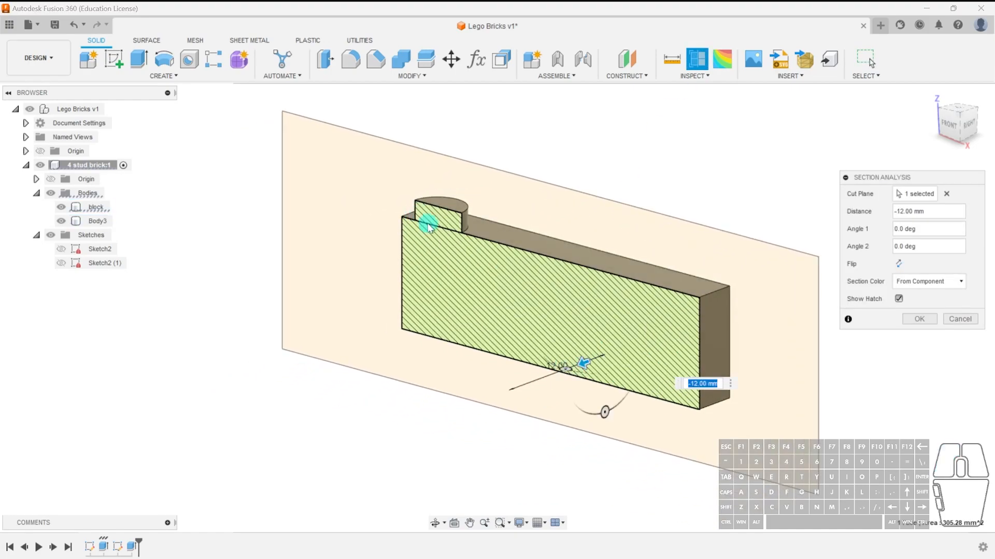
scroll(428, 226, "up", 5)
scroll(577, 295, "down", 2)
scroll(588, 213, "down", 4)
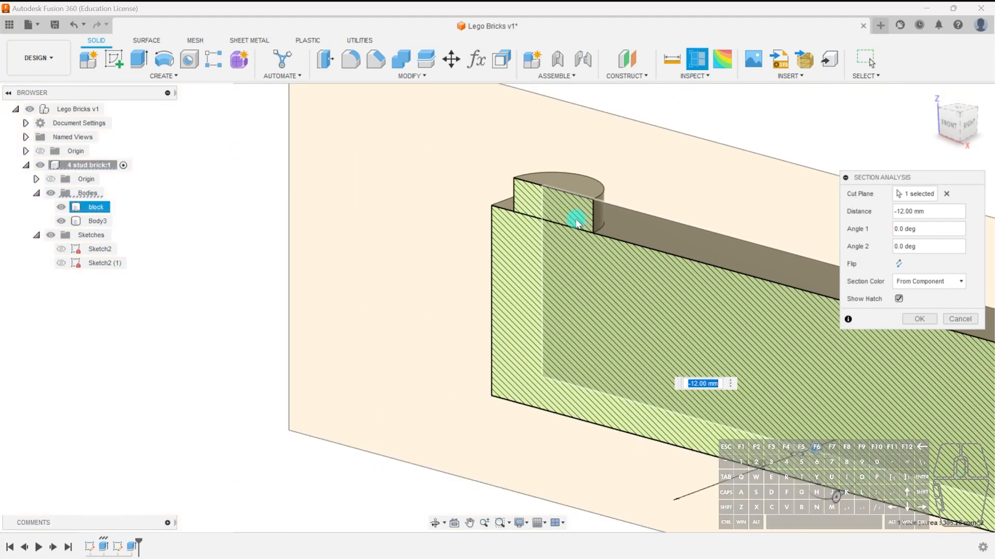
left_click(961, 319)
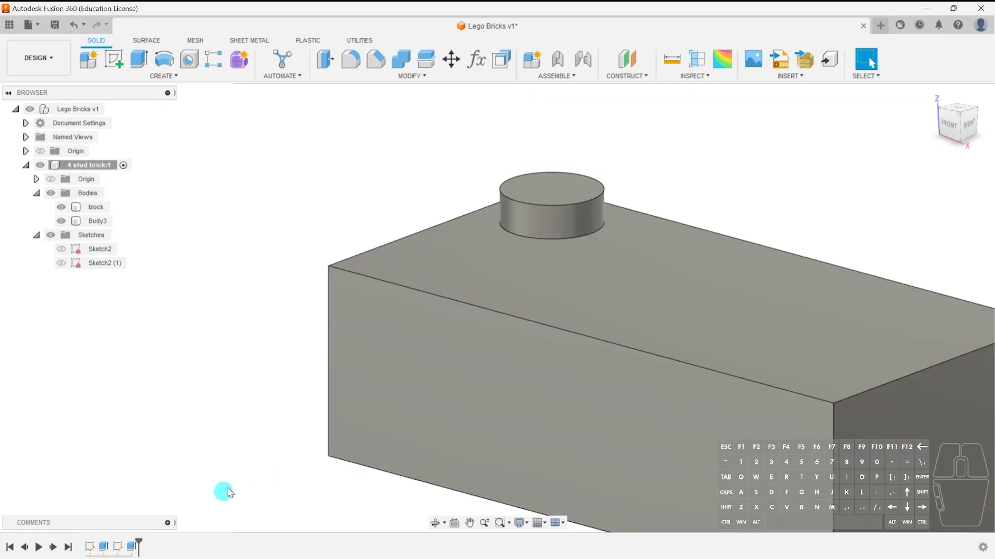
Edit the stud extrusion and change its operation to Join with the block.
double_click(134, 547)
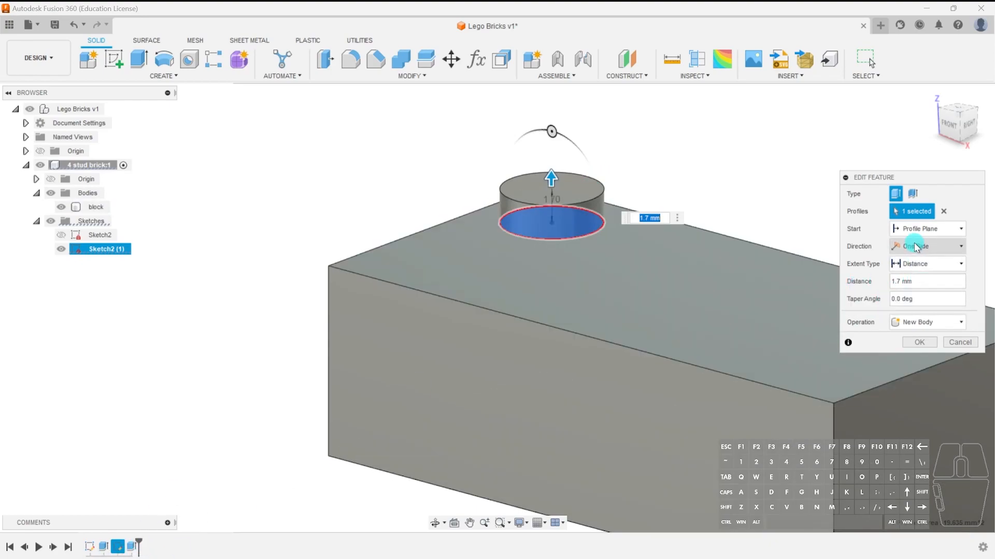
left_click(942, 328)
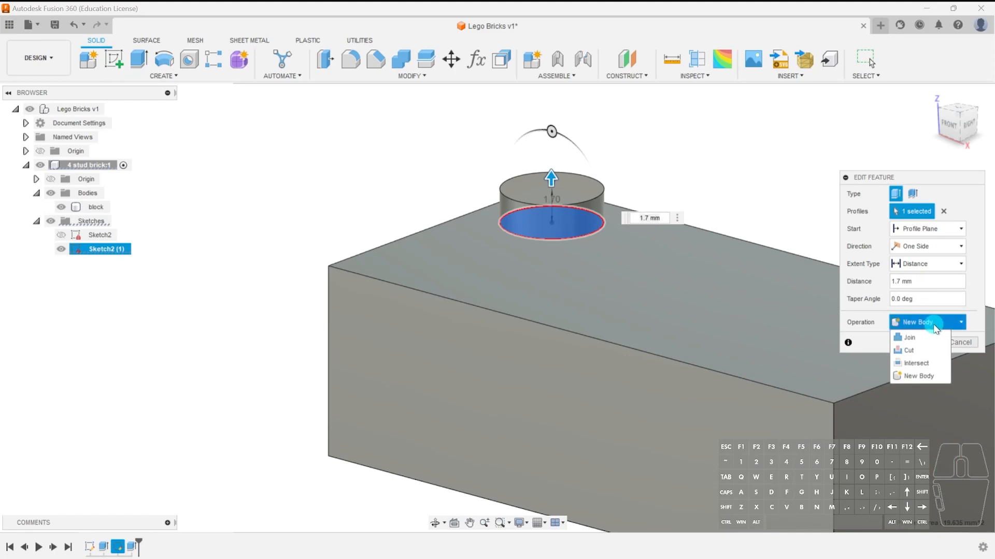
left_click(916, 333)
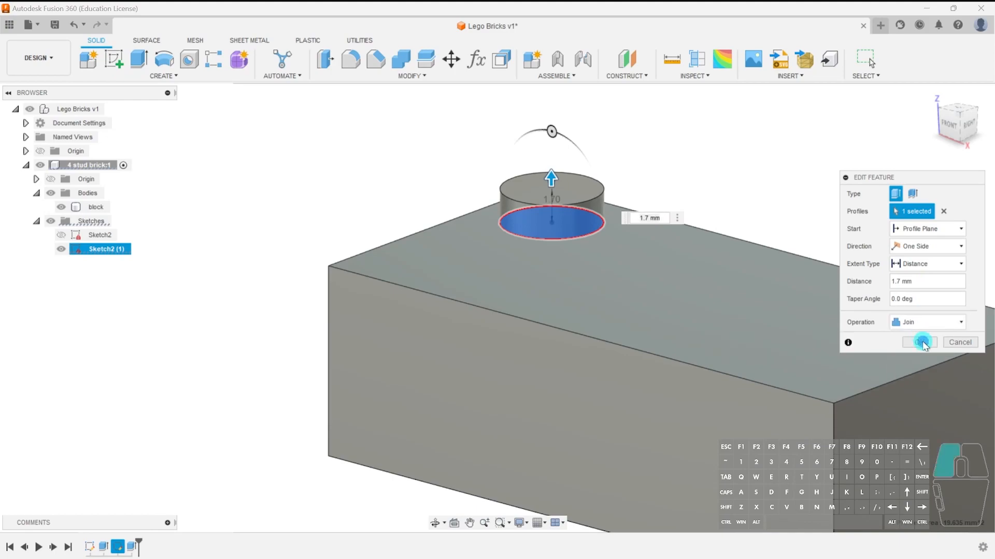
left_click(920, 342)
Check a section cut through the joined stud and block, then cancel the analysis.
left_click(697, 59)
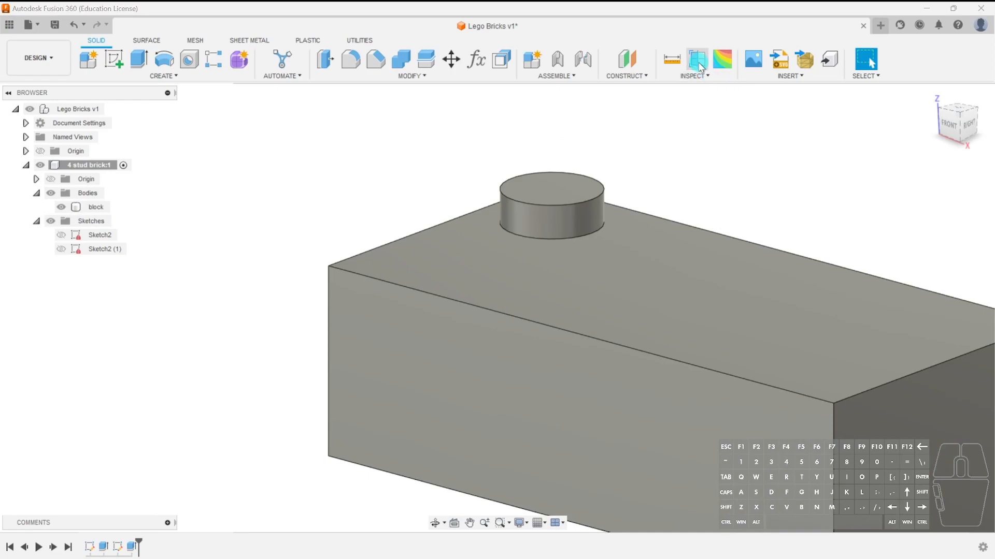
left_click(551, 371)
left_click_drag(526, 376, 672, 317)
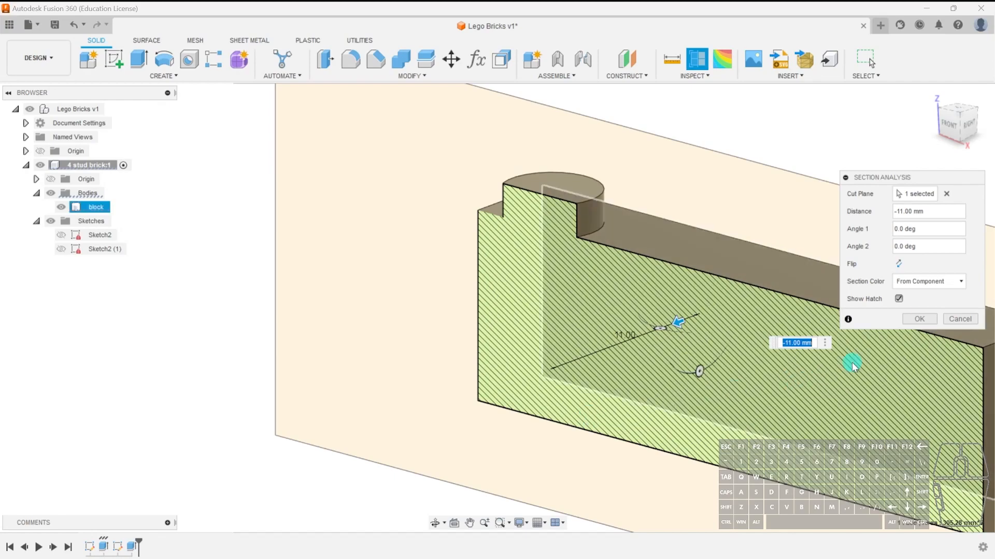
left_click(959, 319)
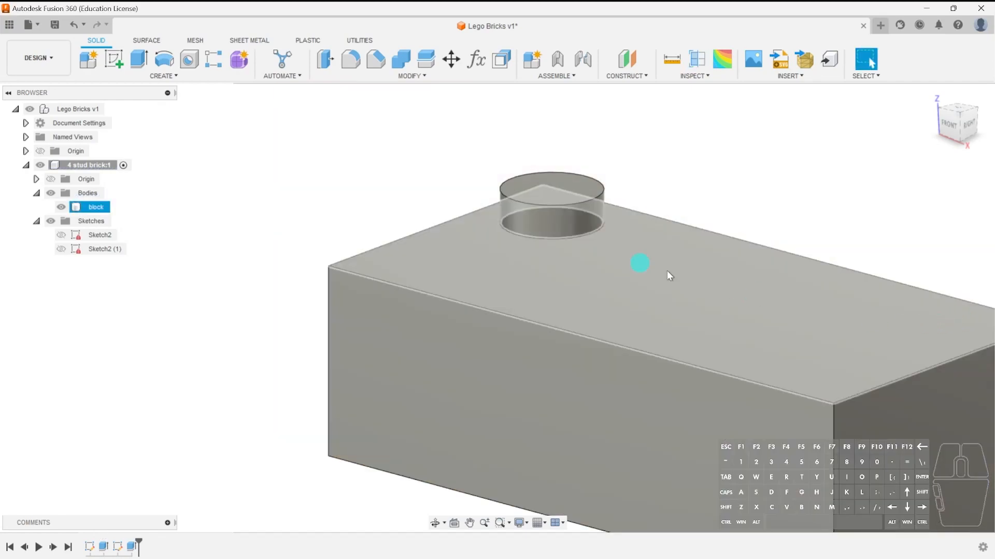
Start a Rectangular Pattern of features and select the stud extrusion as the object to repeat.
scroll(518, 290, "down", 3)
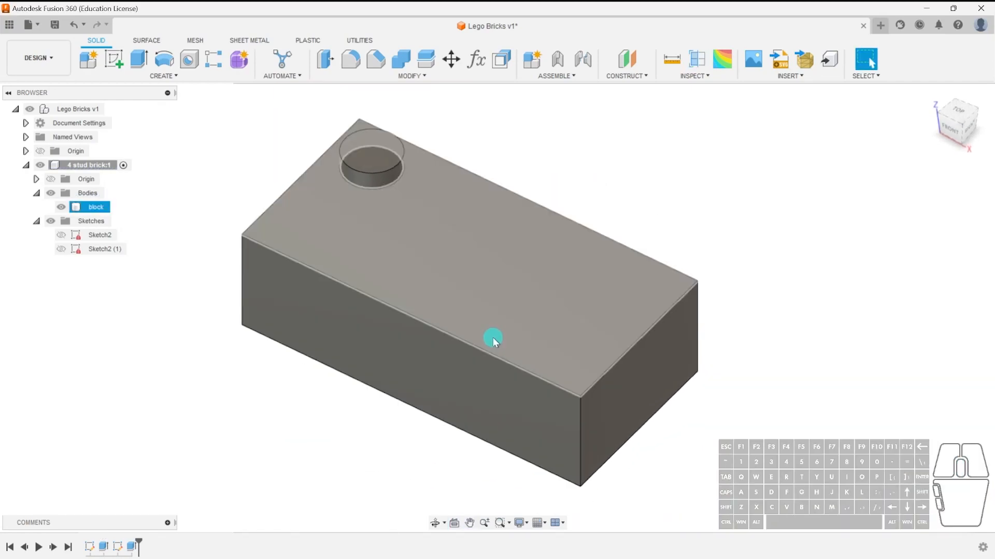
middle_click_drag(467, 244, 391, 166, "shift")
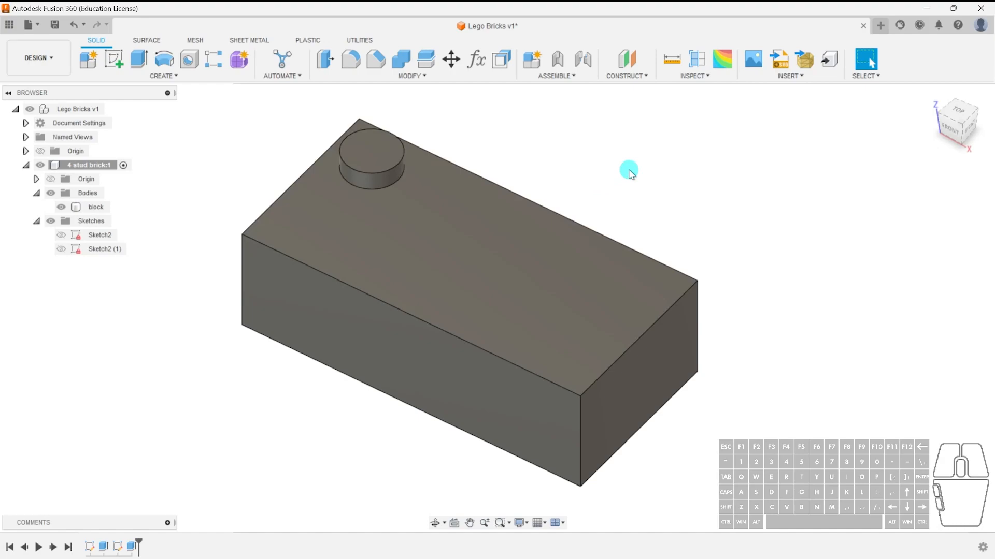
key("s")
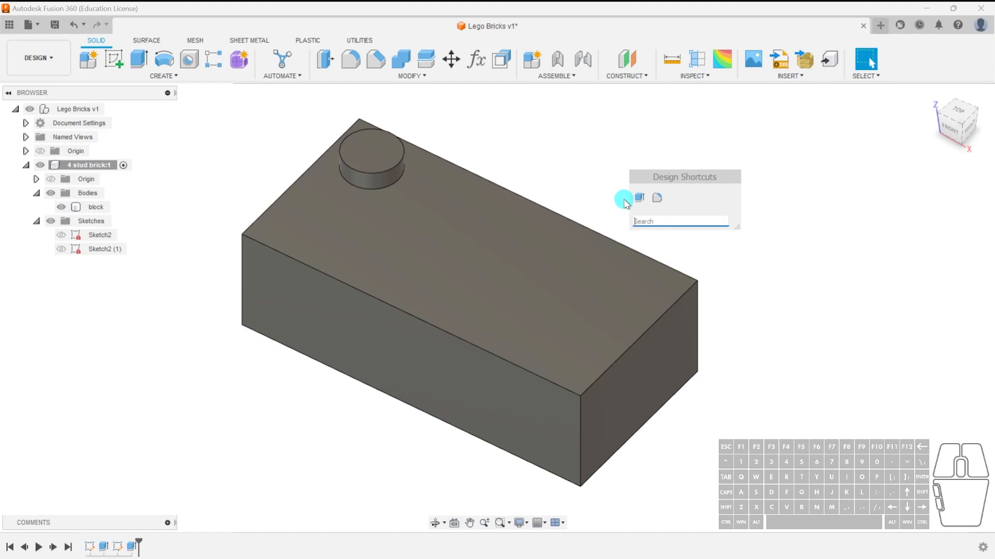
type("recta")
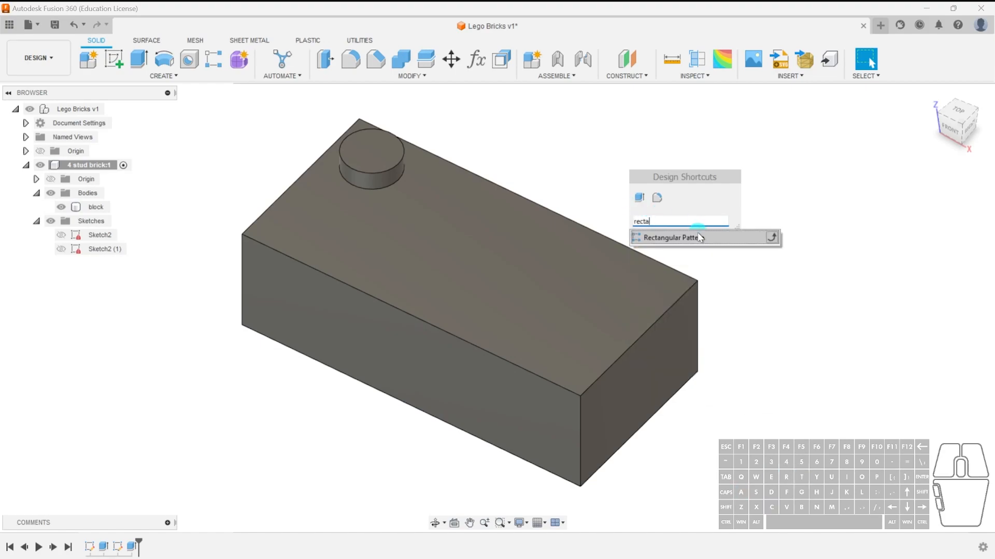
left_click(687, 240)
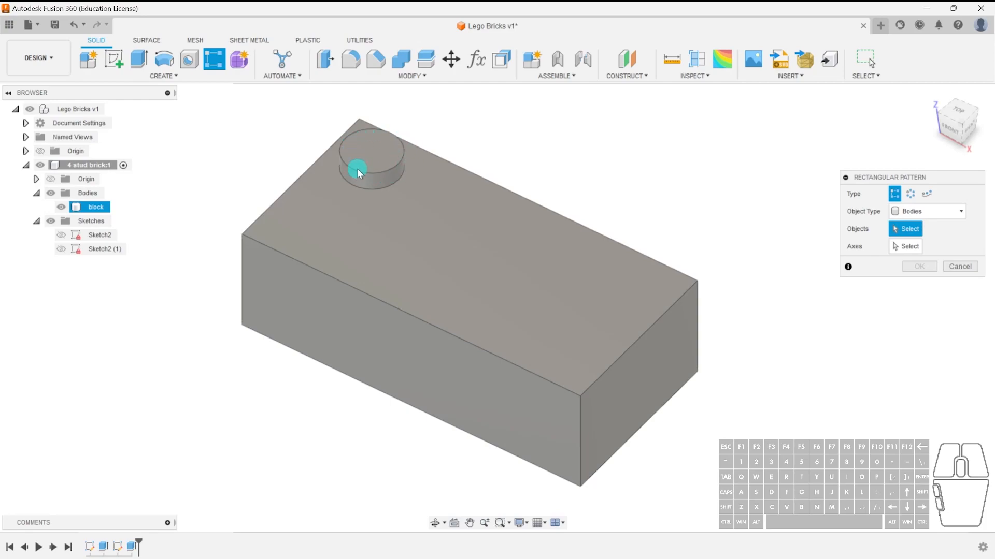
left_click(928, 211)
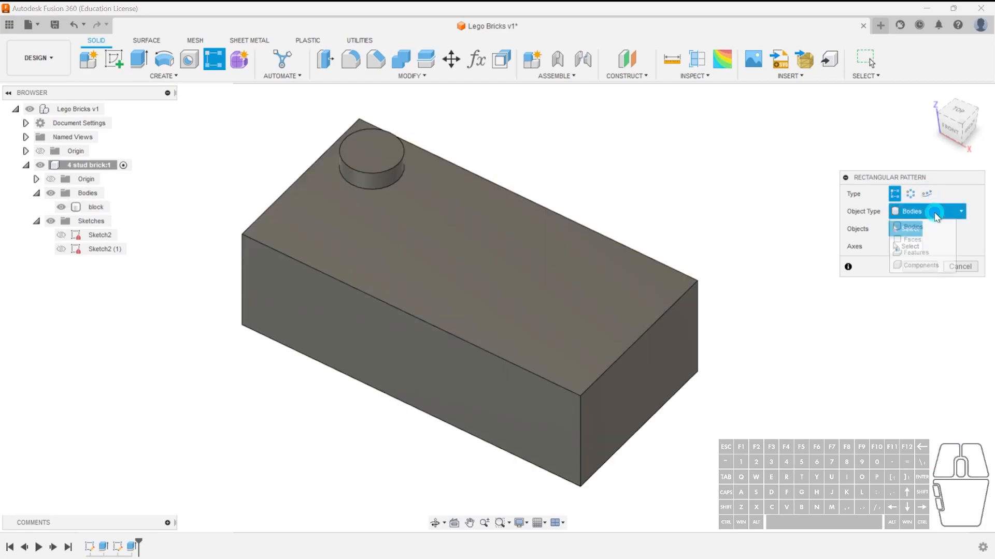
left_click(918, 252)
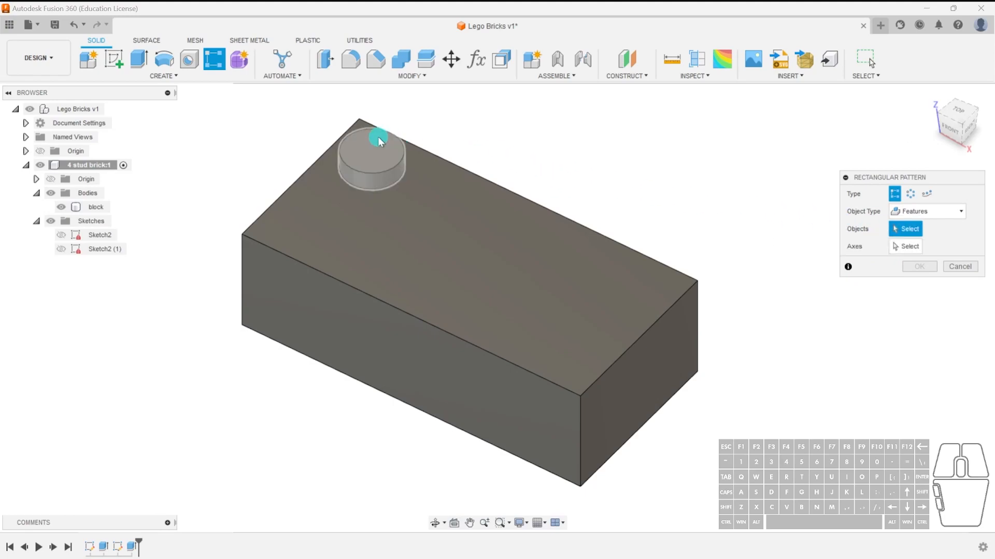
left_click(385, 168)
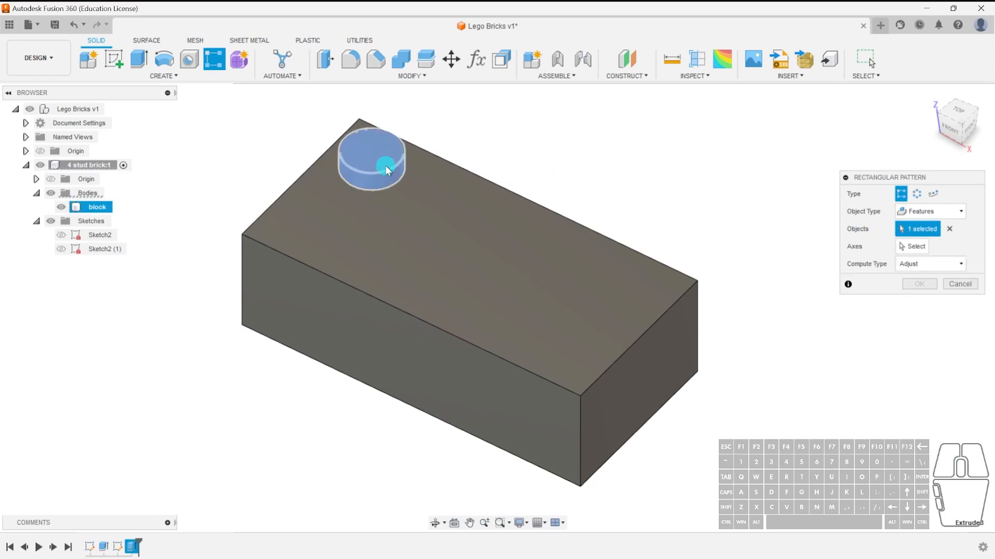
Pattern the stud along the block's top long edge with 4 instances over 24 mm.
left_click(912, 248)
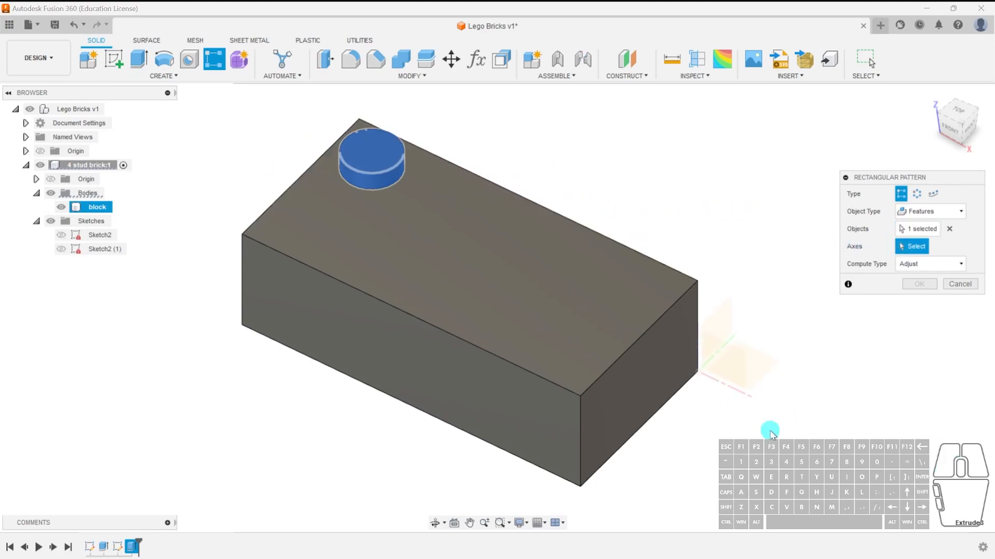
left_click(490, 183)
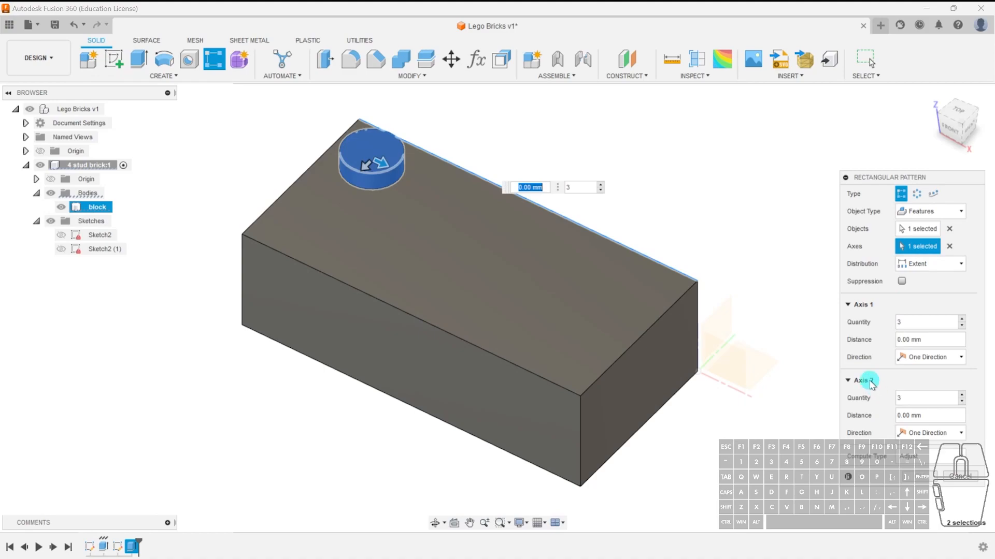
key("Tab")
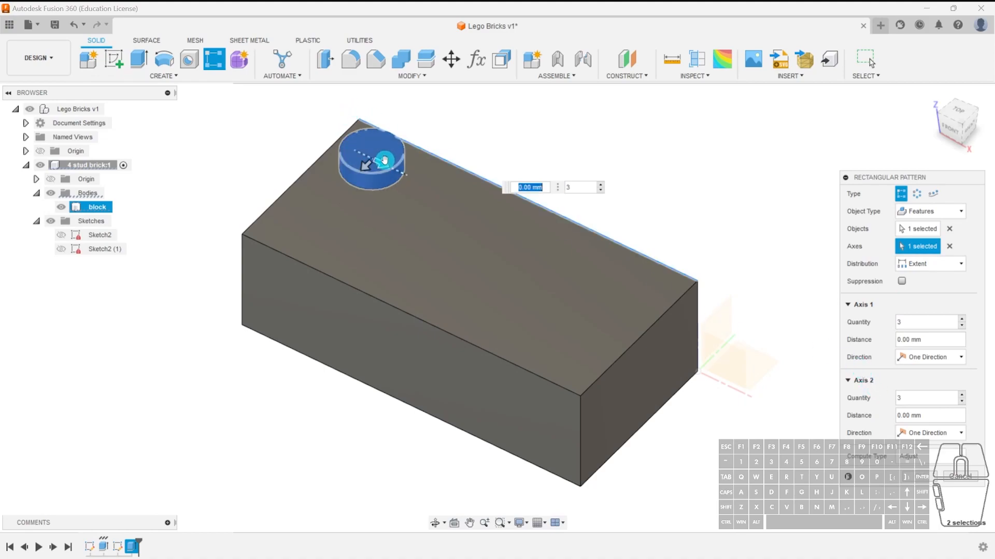
key("Tab")
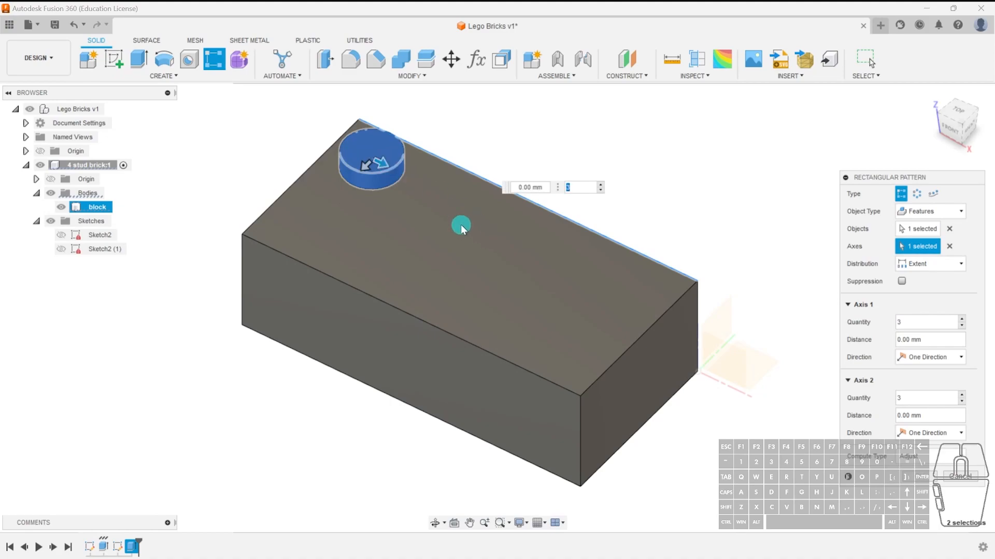
left_click_drag(386, 164, 470, 253)
left_click_drag(510, 269, 591, 321)
left_click(746, 301)
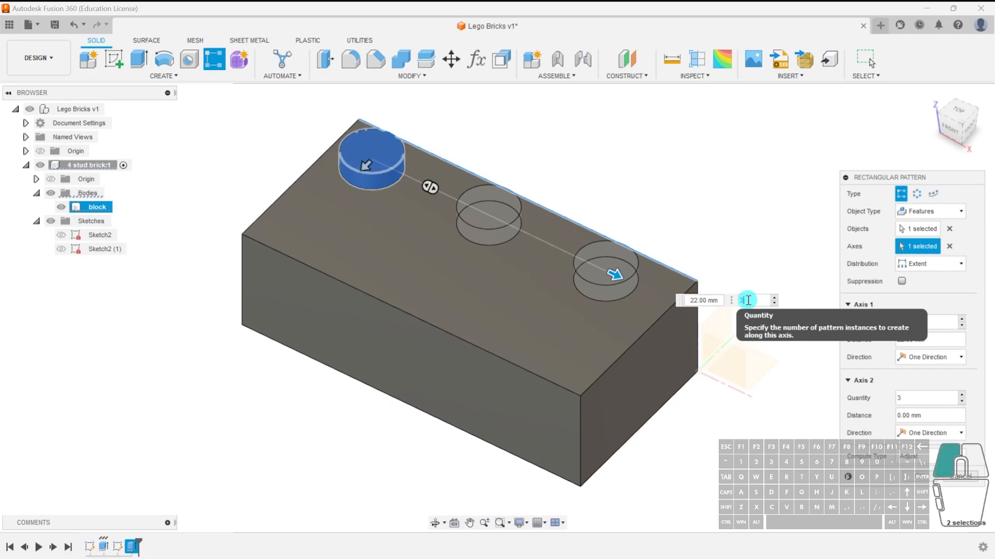
type("4")
key("Return")
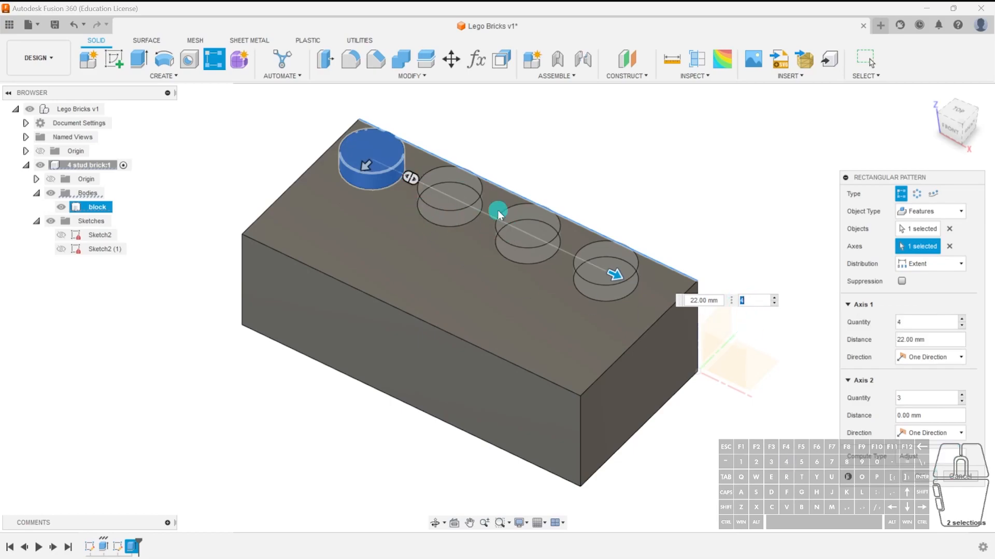
left_click(699, 300)
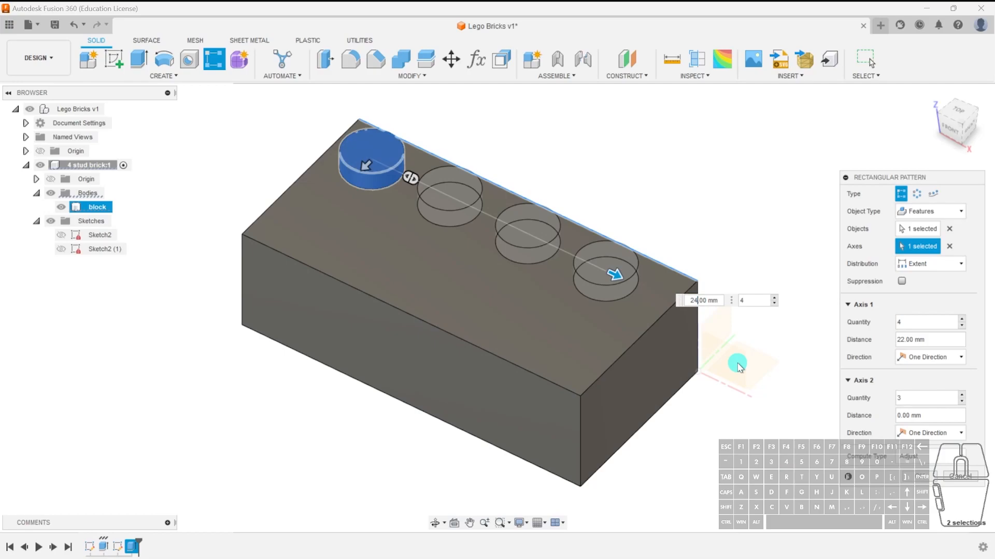
key("Tab")
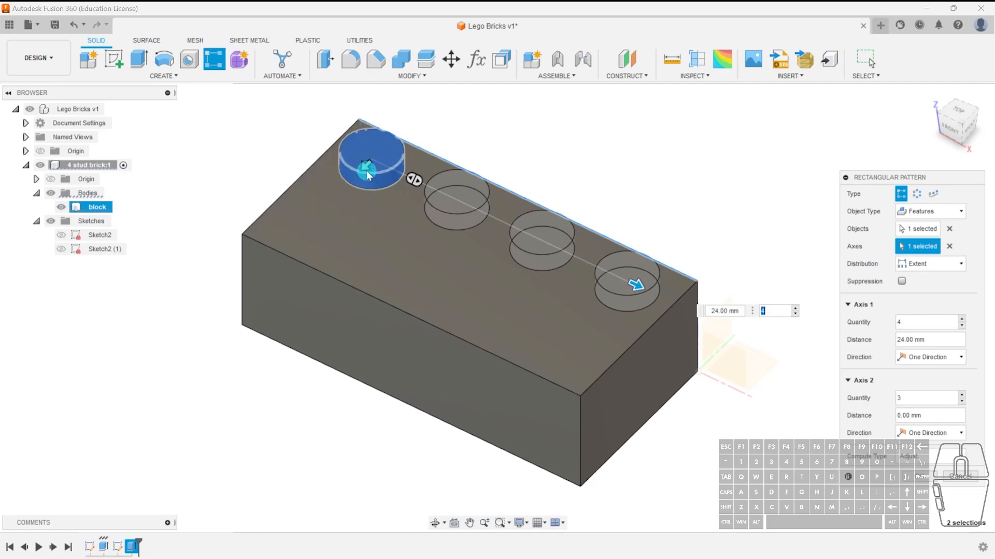
Set the second pattern direction to 2 instances over 8 mm and finish the pattern.
left_click_drag(364, 168, 298, 238)
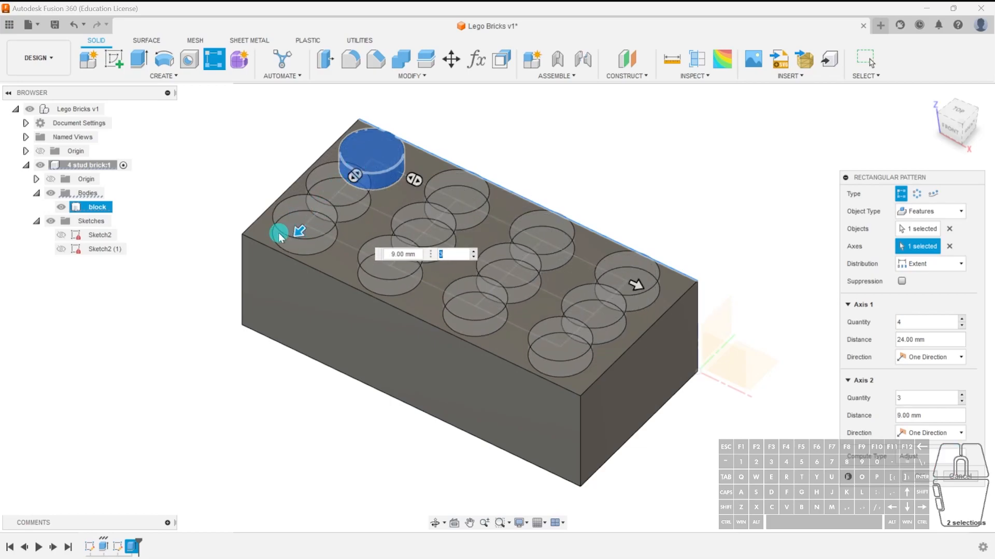
left_click(447, 254)
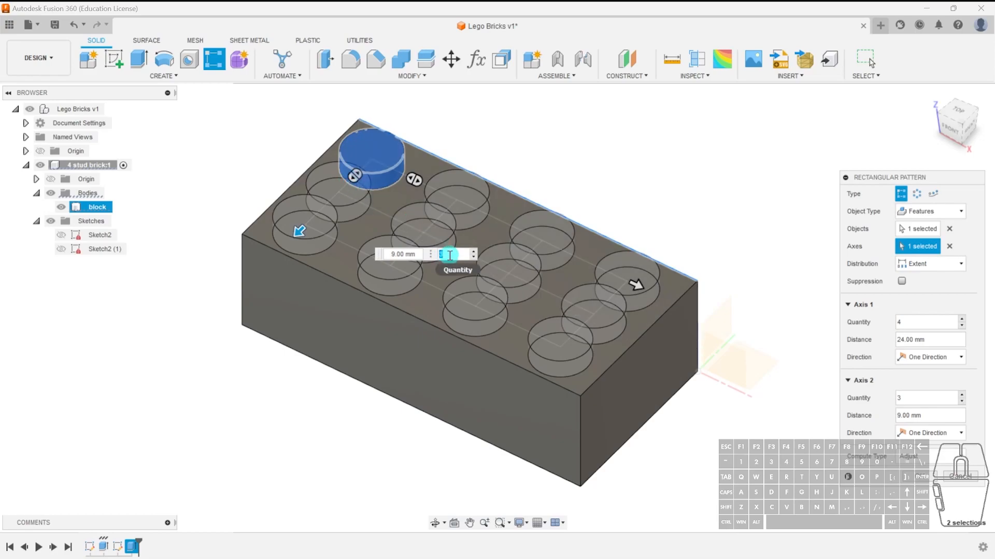
type("2")
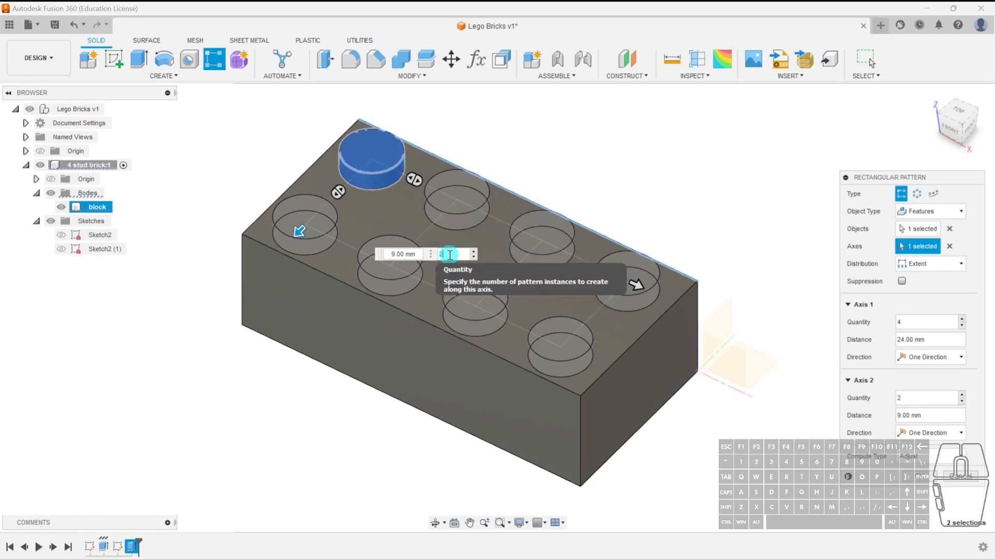
left_click(299, 231)
type("8")
key("Tab")
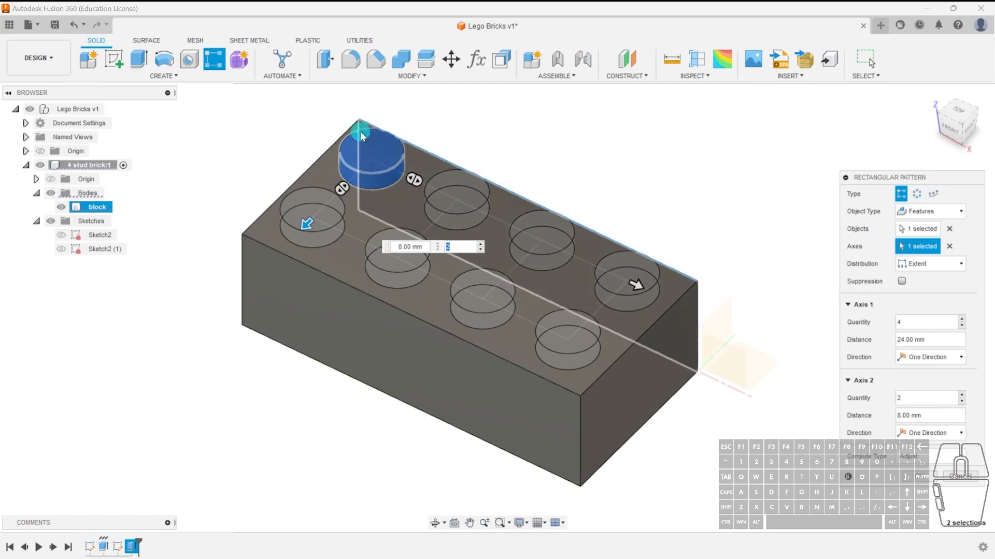
left_click(925, 480)
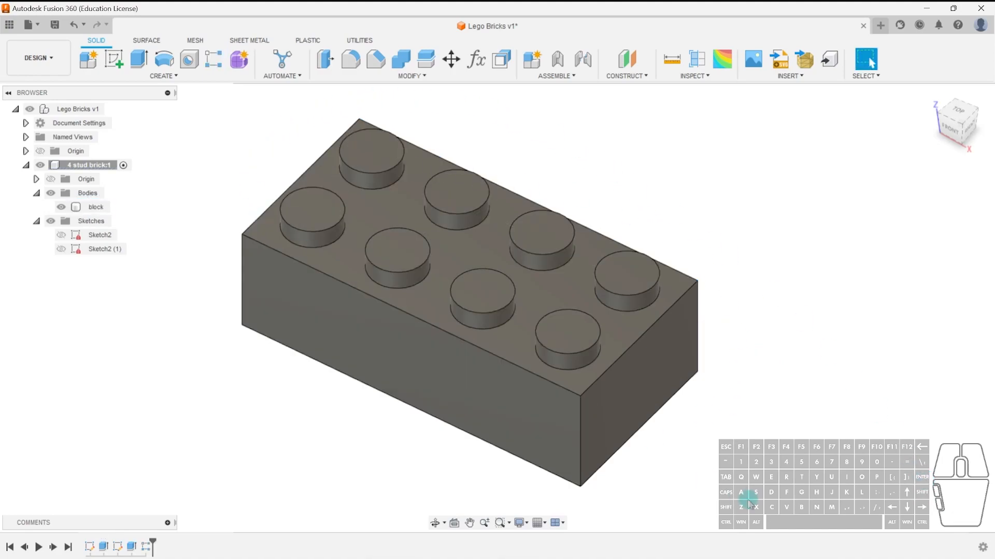
Examine a section cut through the patterned studs and block, then cancel the analysis.
left_click(98, 207)
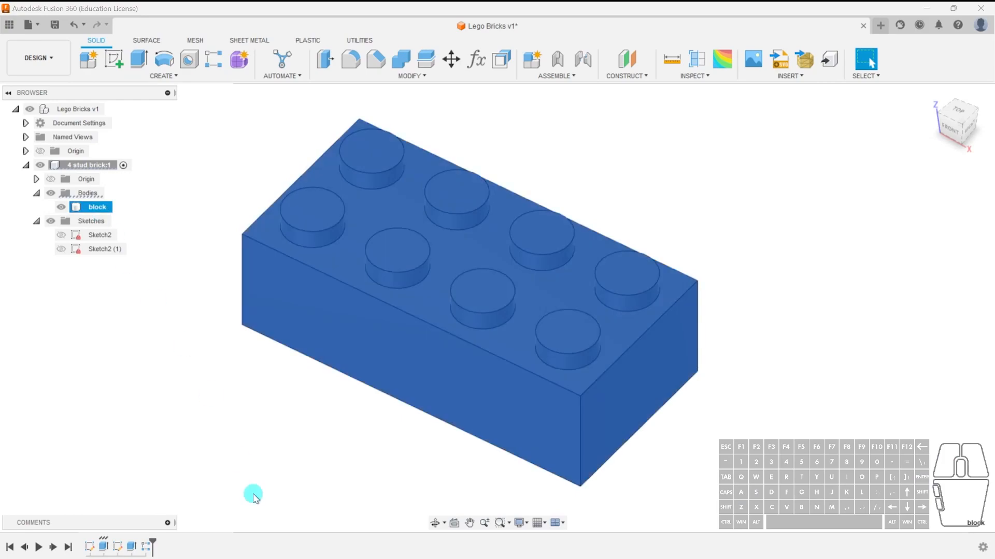
left_click(277, 443)
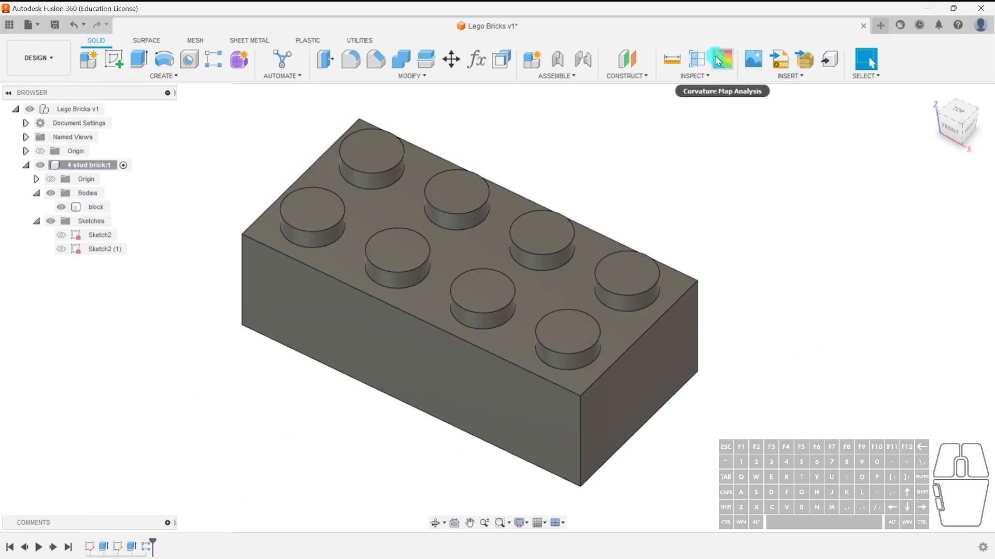
left_click(697, 59)
left_click(495, 369)
mouse_move(474, 393)
left_mouse_down()
mouse_move(473, 379)
mouse_move(559, 344)
mouse_move(601, 306)
left_mouse_up()
left_click(967, 320)
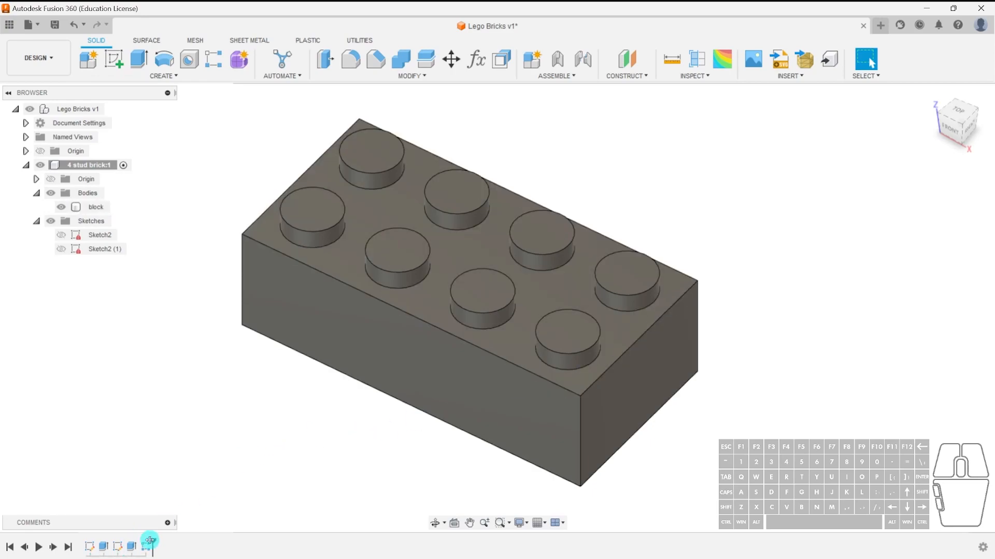
Roll the timeline back and open the stud circle sketch for editing.
left_click_drag(153, 542, 122, 548)
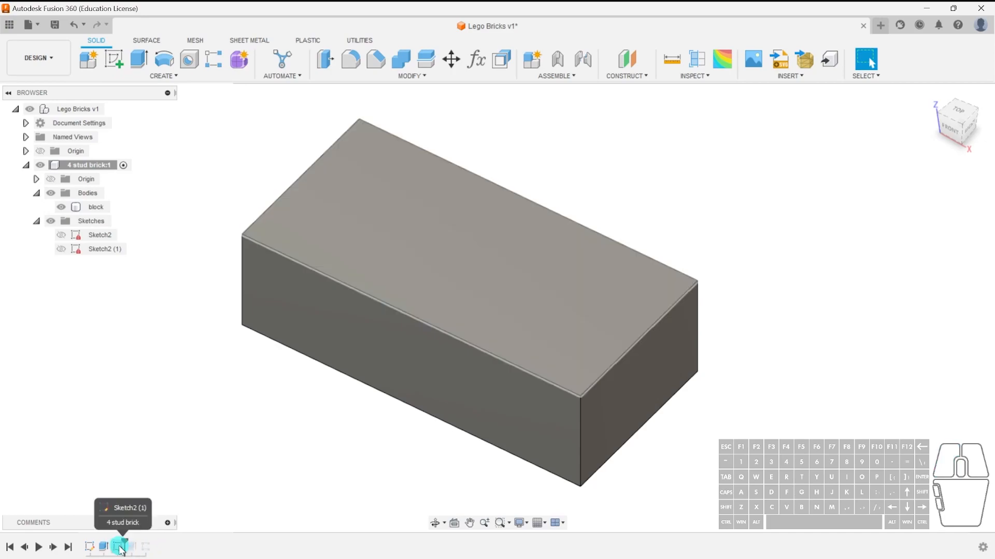
double_click(120, 546)
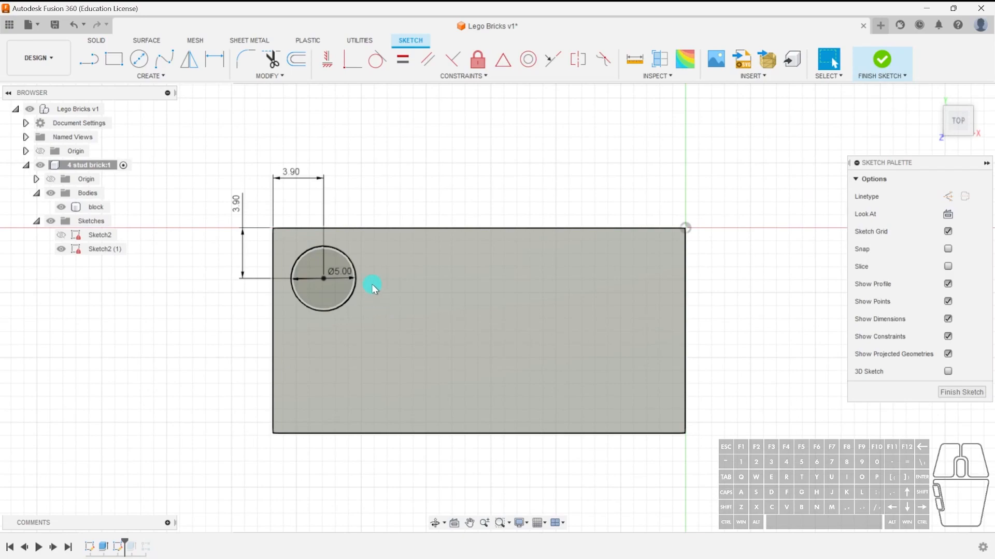
Start a sketch rectangular pattern of the stud circle and set its first direction to 4 instances over 24 mm.
right_click(744, 172)
left_click(745, 175)
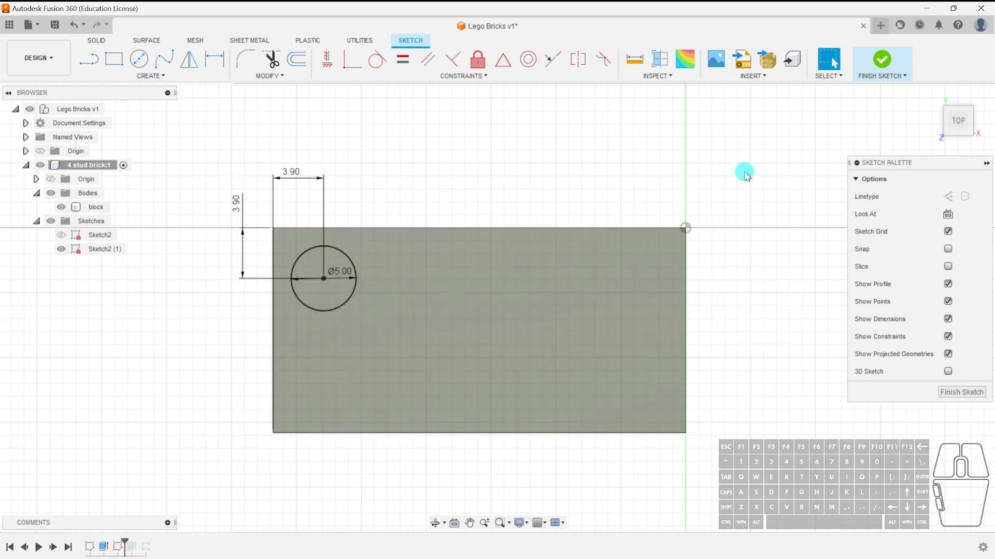
key("s")
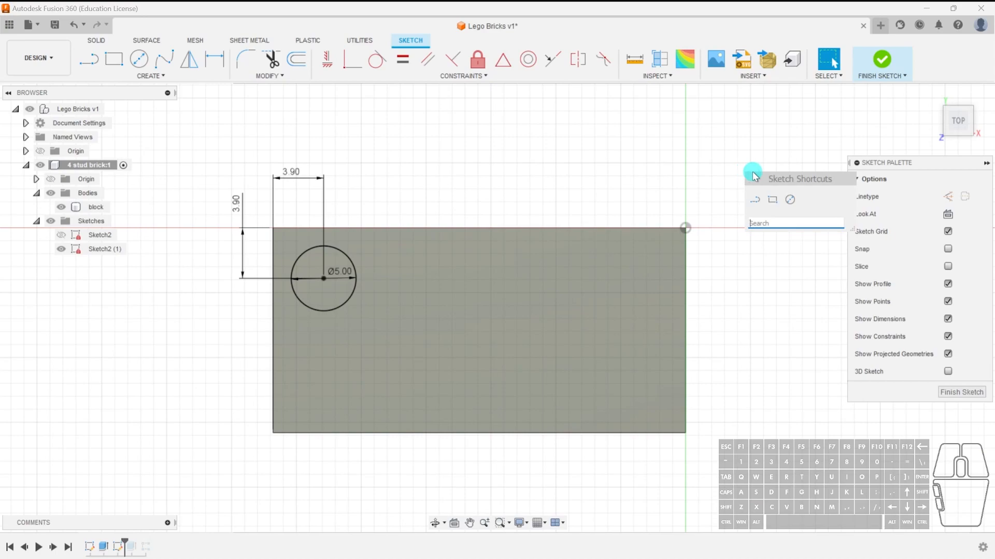
type("recta")
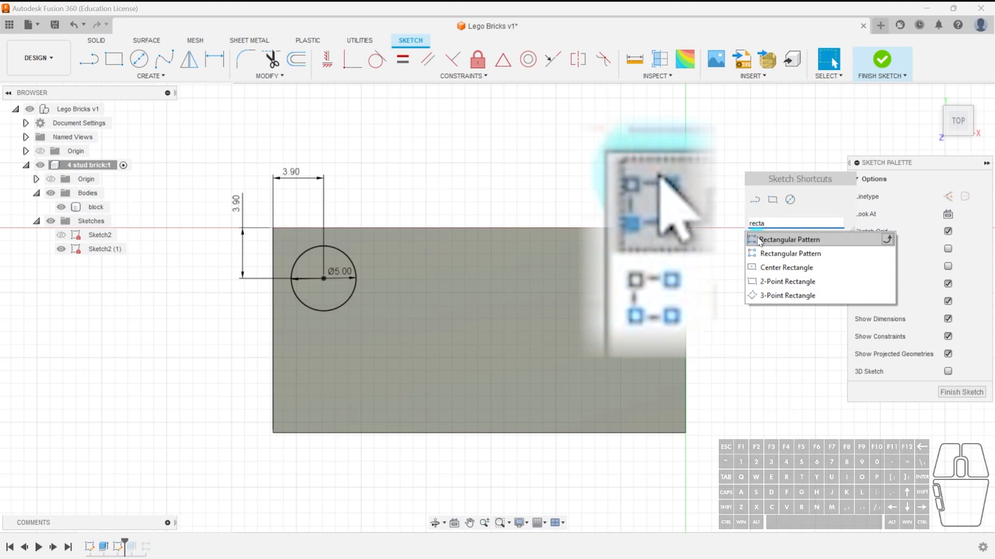
left_click(802, 254)
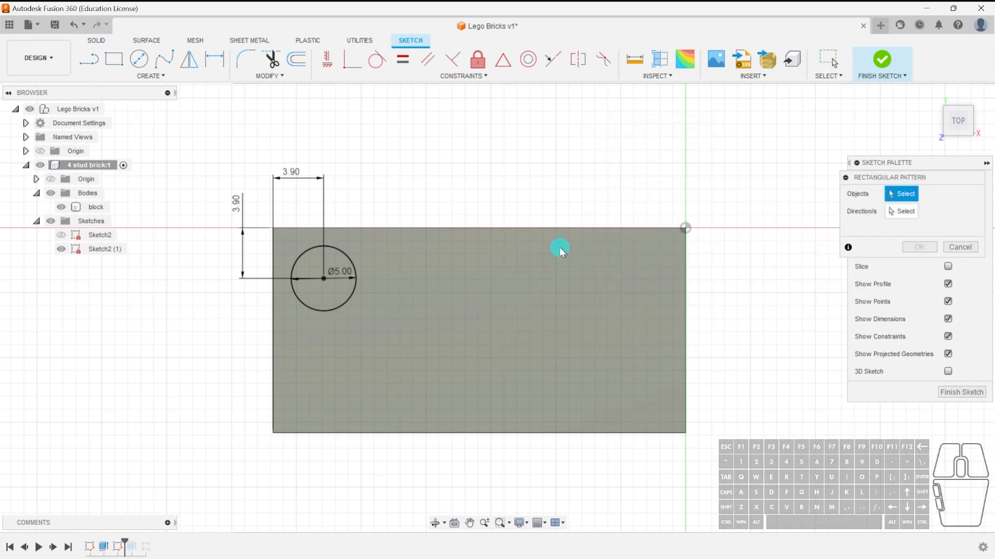
left_click(341, 306)
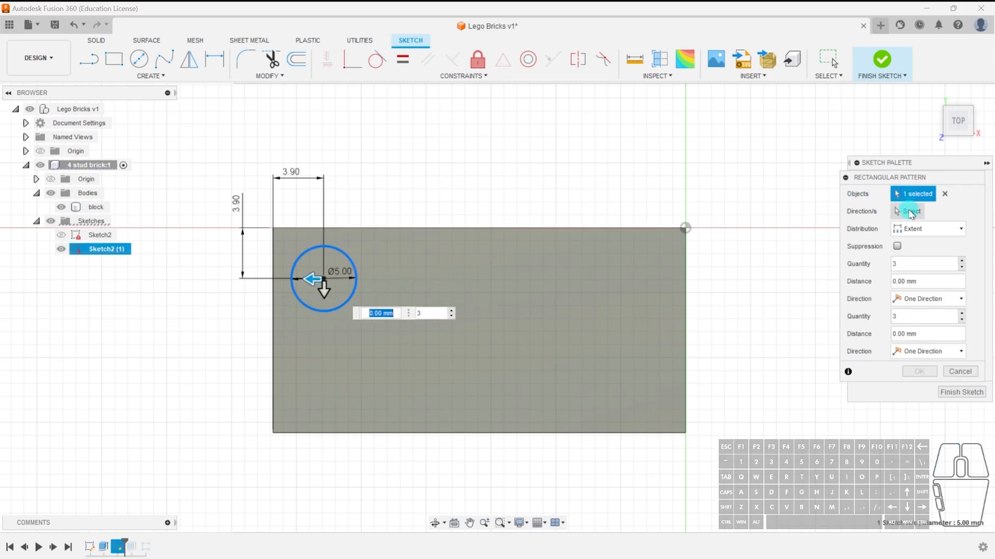
left_click_drag(309, 280, 620, 278)
left_click_drag(750, 306, 697, 306)
type("4")
left_click(701, 306)
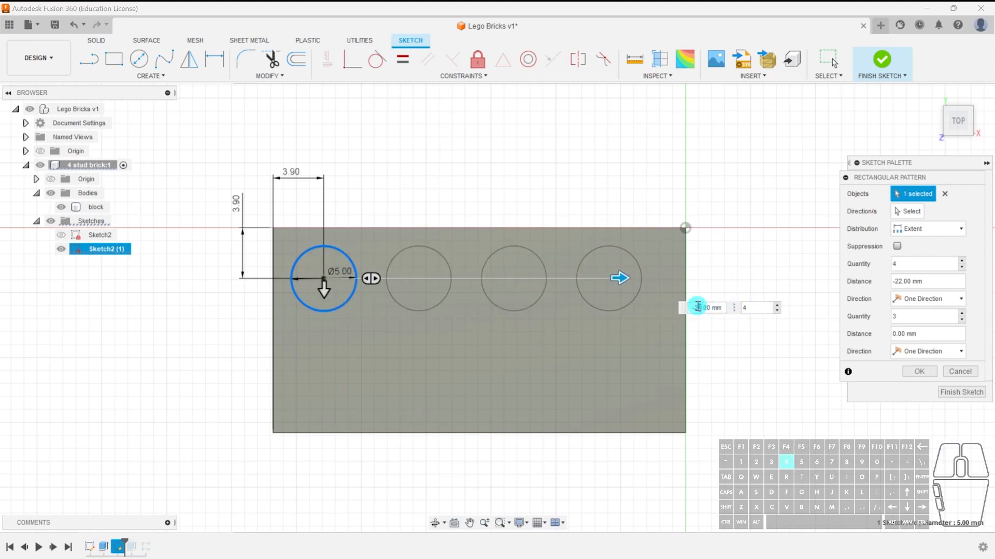
type("4")
Set the pattern's second direction to 2 instances over 8 mm and finish the pattern.
left_click_drag(326, 295, 326, 358)
left_click(417, 374)
left_click_drag(415, 373, 404, 375)
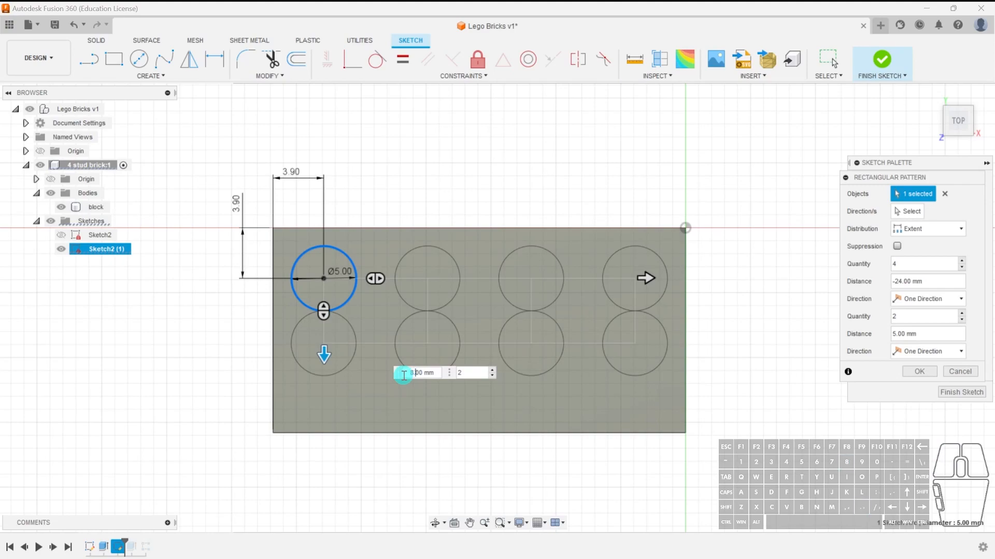
type("8")
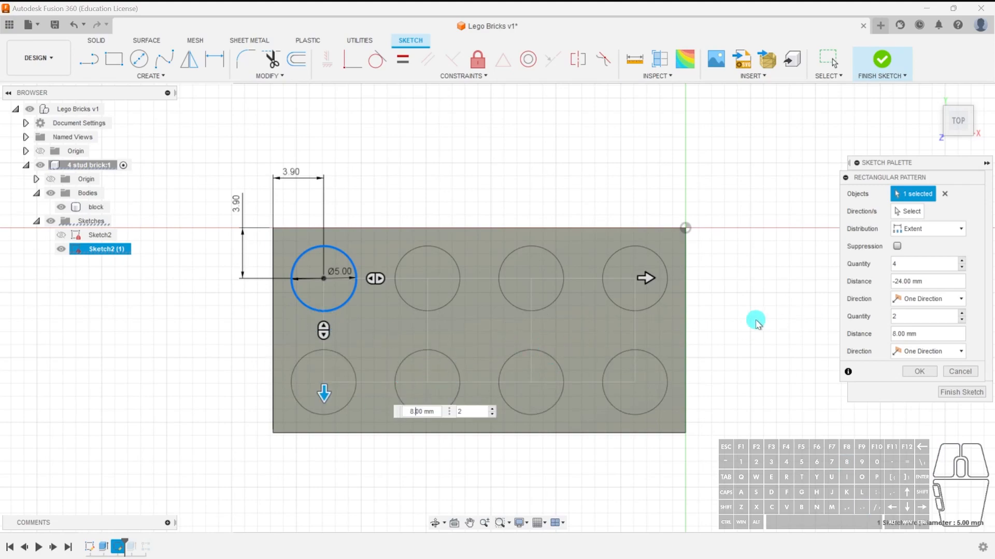
left_click(919, 371)
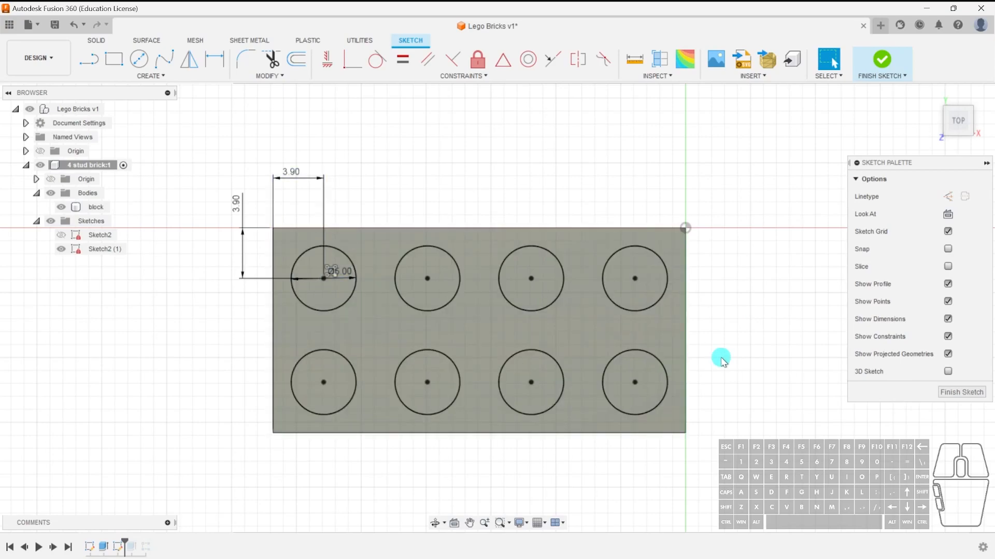
Finish the patterned circle sketch and select it in the browser.
mouse_move(756, 414)
middle_mouse_down("shift")
mouse_move(689, 344)
mouse_move(694, 327)
mouse_move(715, 342)
middle_mouse_up("shift")
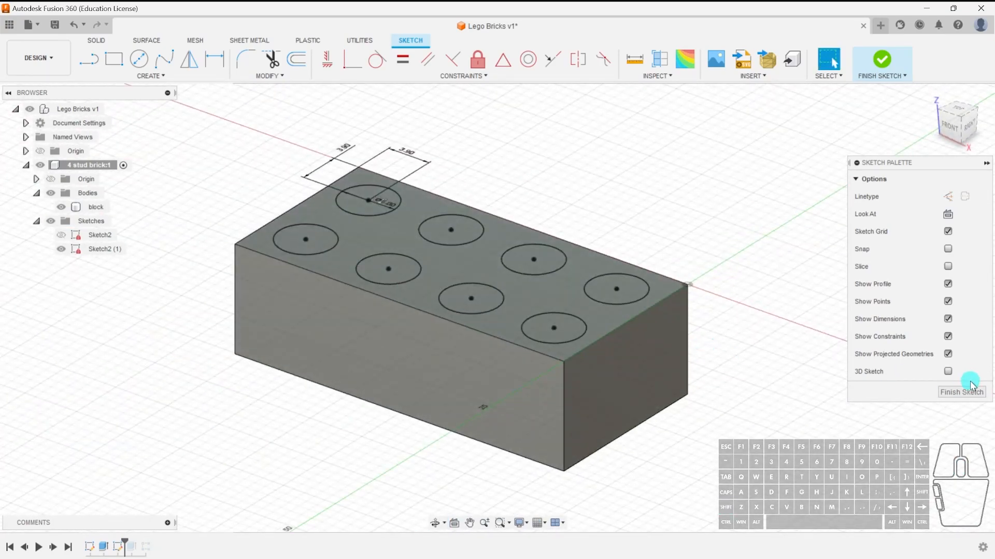
left_click(961, 392)
left_click(61, 250)
key("e")
left_click(352, 200)
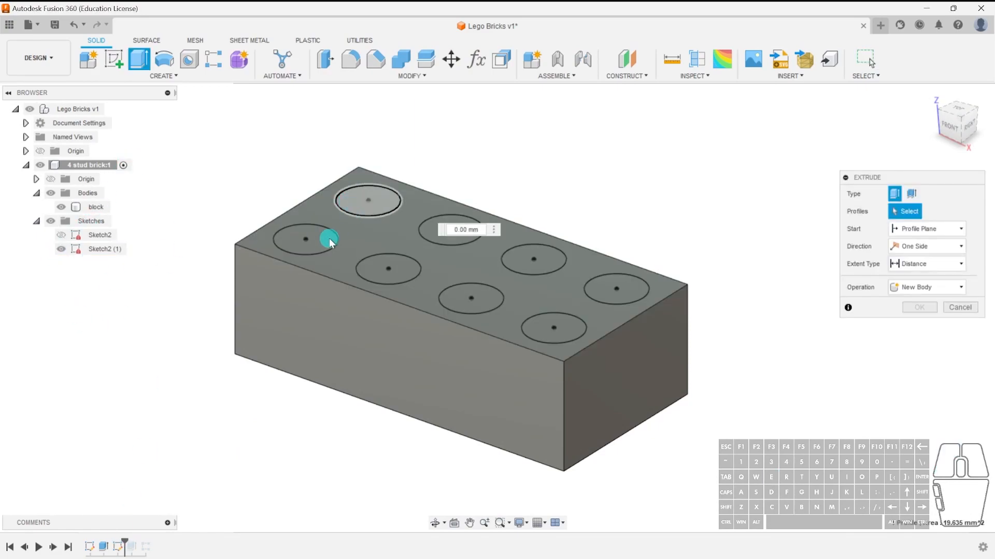
left_click(327, 235)
left_click(388, 268)
left_click(453, 231)
left_click(470, 297)
left_click(560, 263)
left_click(585, 298)
left_click(554, 327)
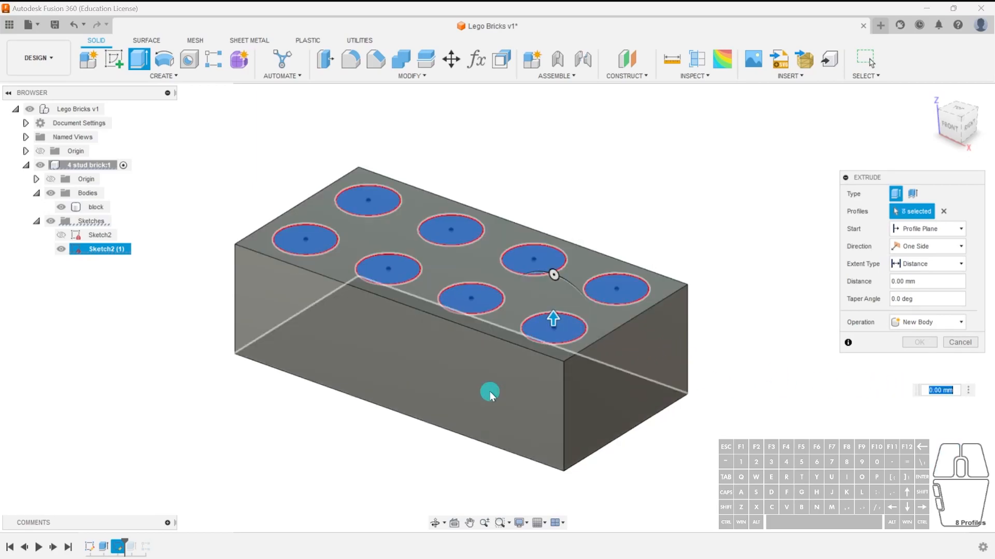
left_click(956, 344)
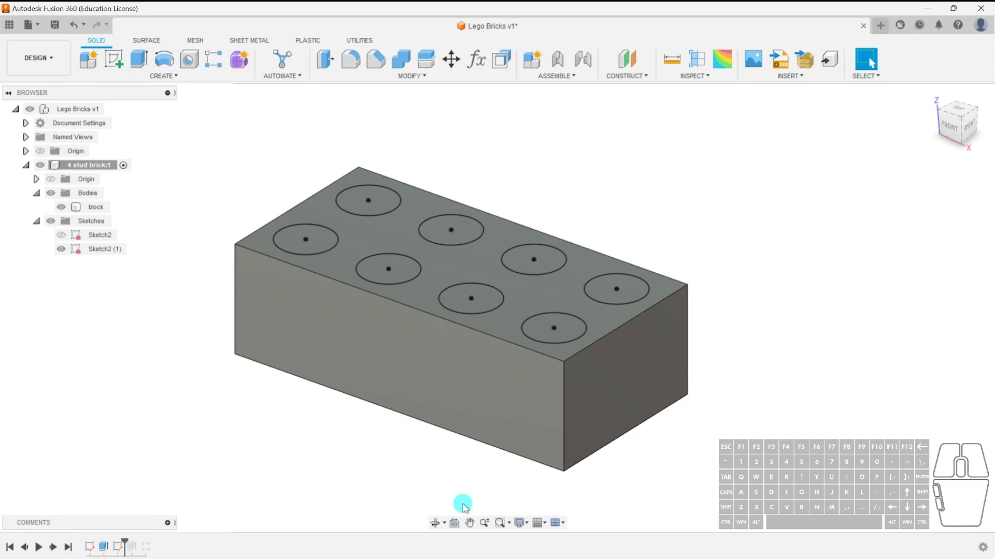
Undo the sketch pattern changes and roll the timeline forward to the end.
left_click(77, 27)
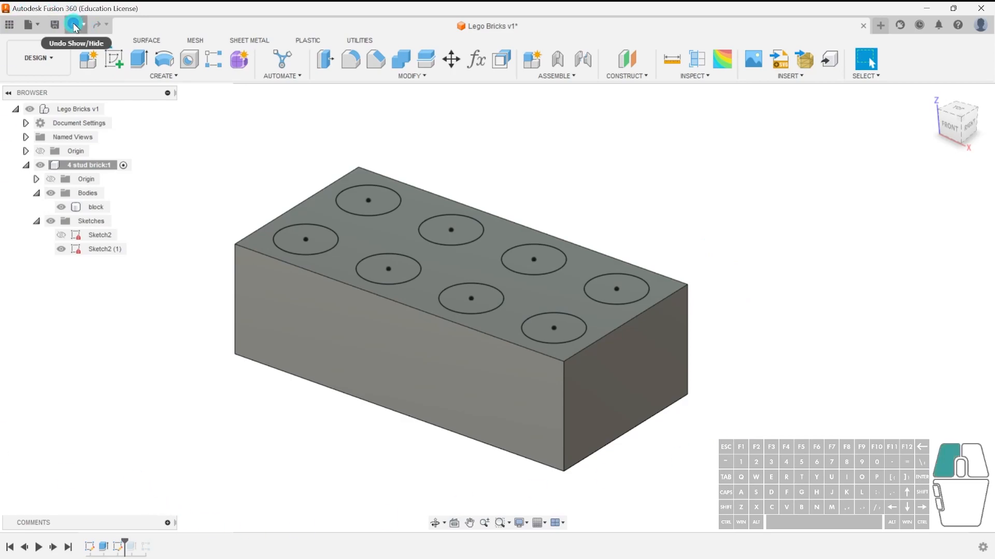
left_click(77, 27)
left_click(76, 27)
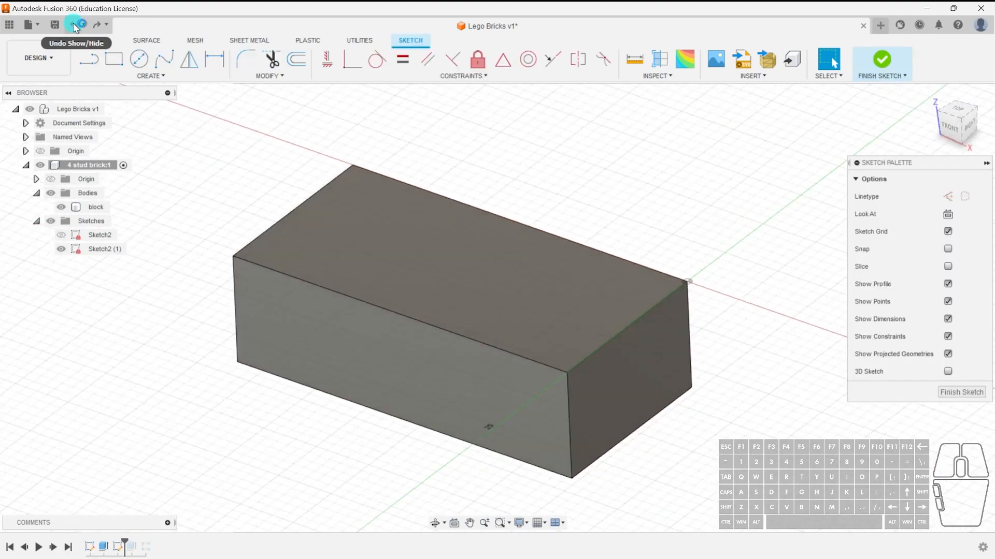
left_click(76, 27)
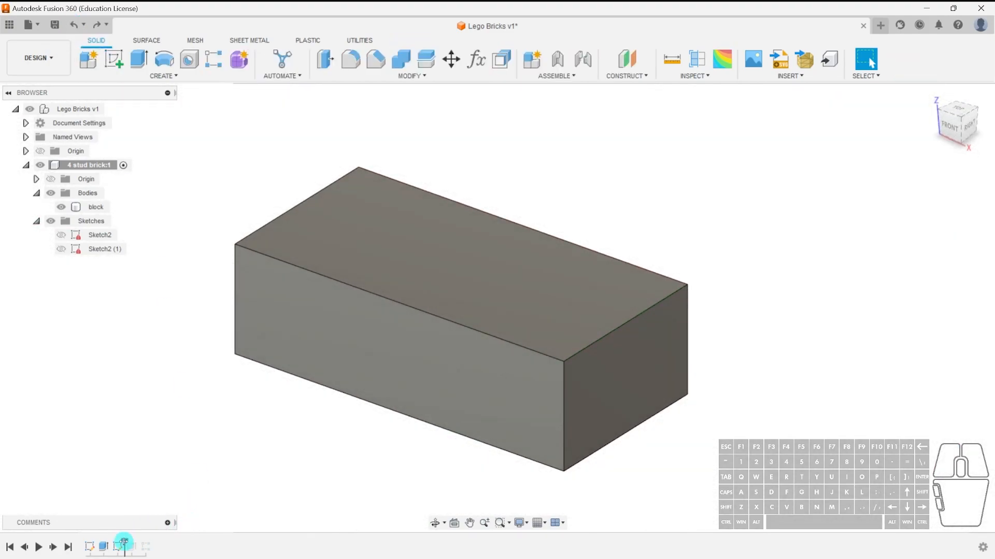
left_click_drag(124, 545, 154, 545)
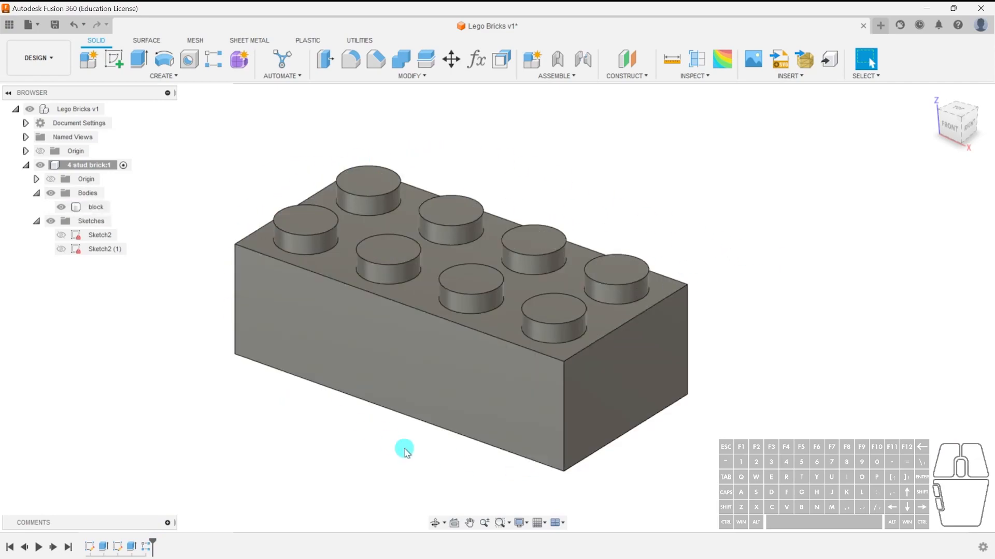
middle_click_drag(631, 469, 566, 383, "shift")
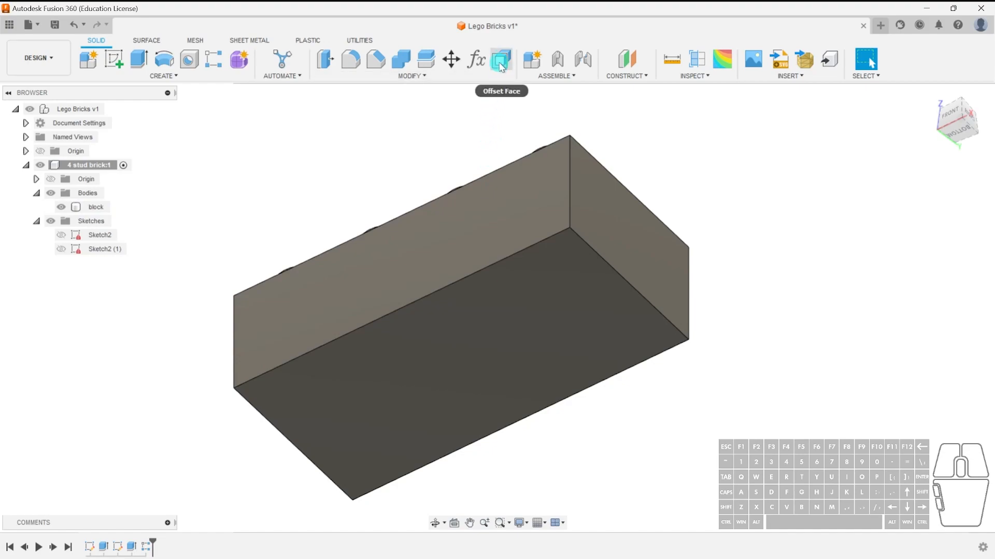
left_click(439, 76)
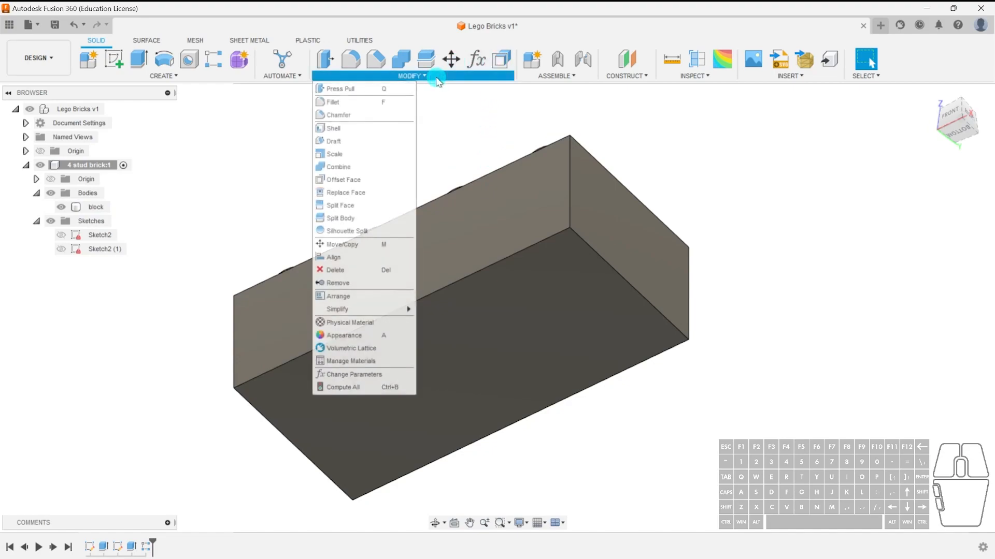
left_click(357, 128)
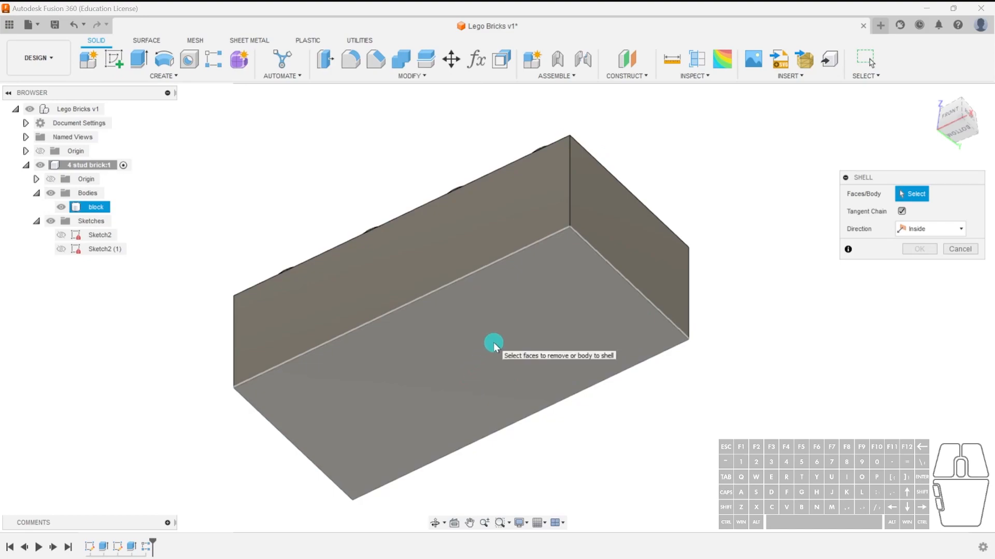
middle_click_drag(526, 226, 508, 326, "shift")
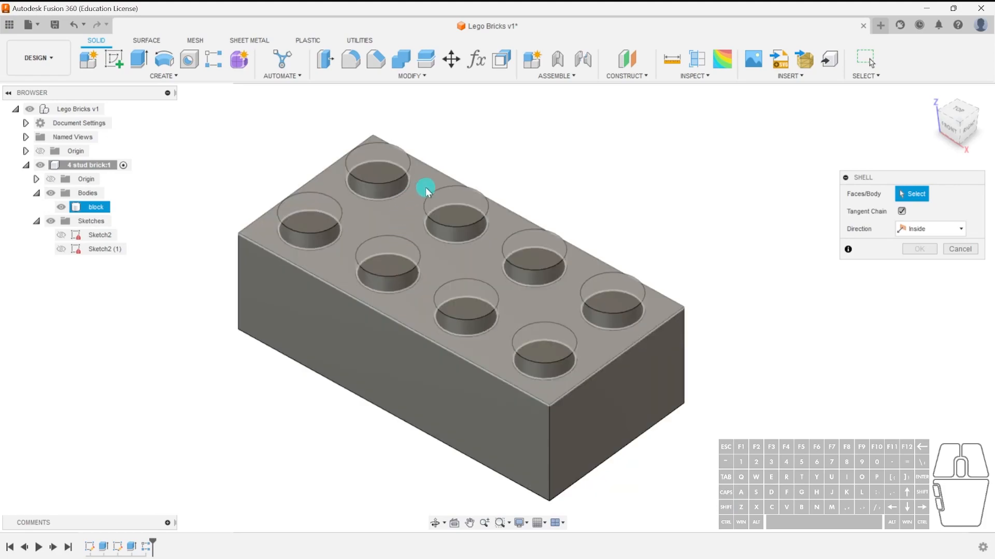
middle_click_drag(589, 359, 458, 224, "shift")
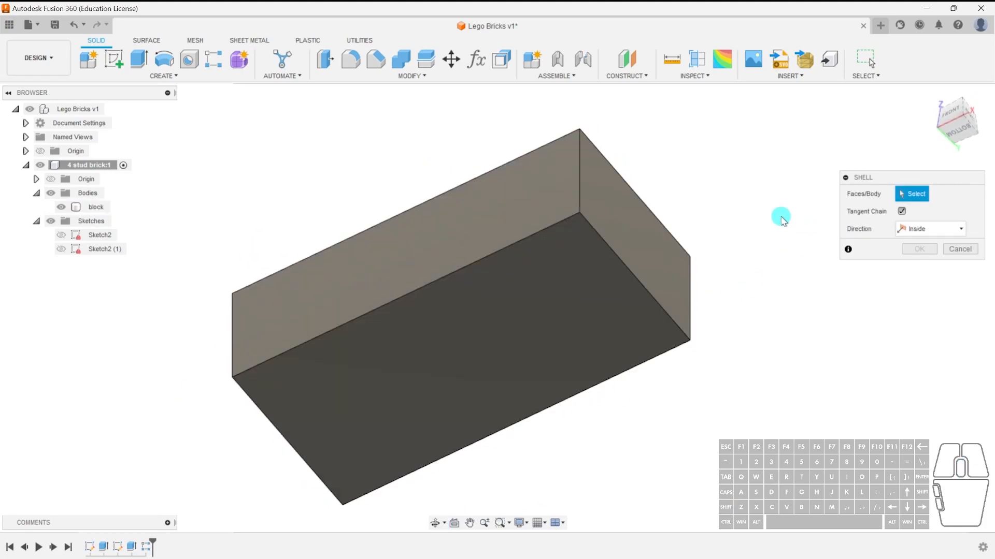
left_click(507, 341)
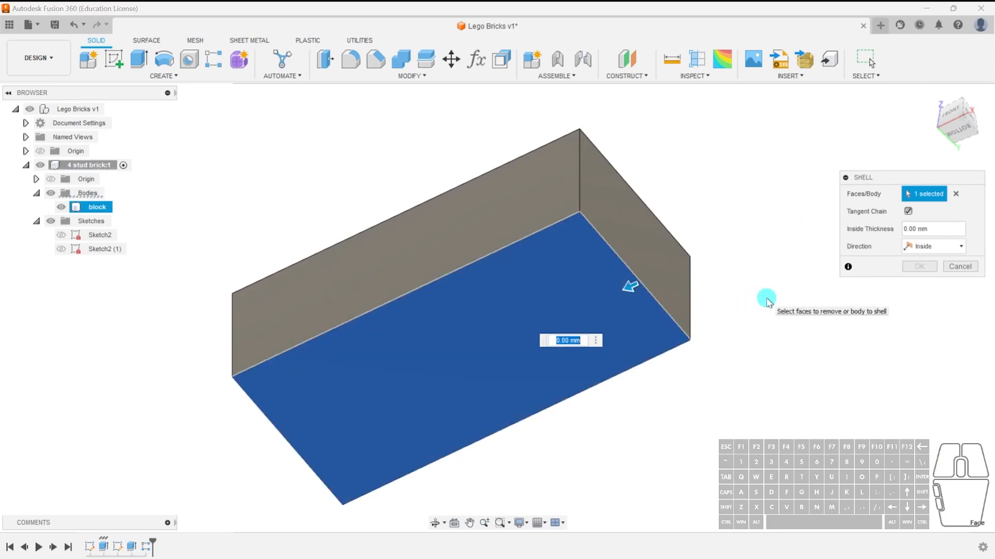
type("1.49")
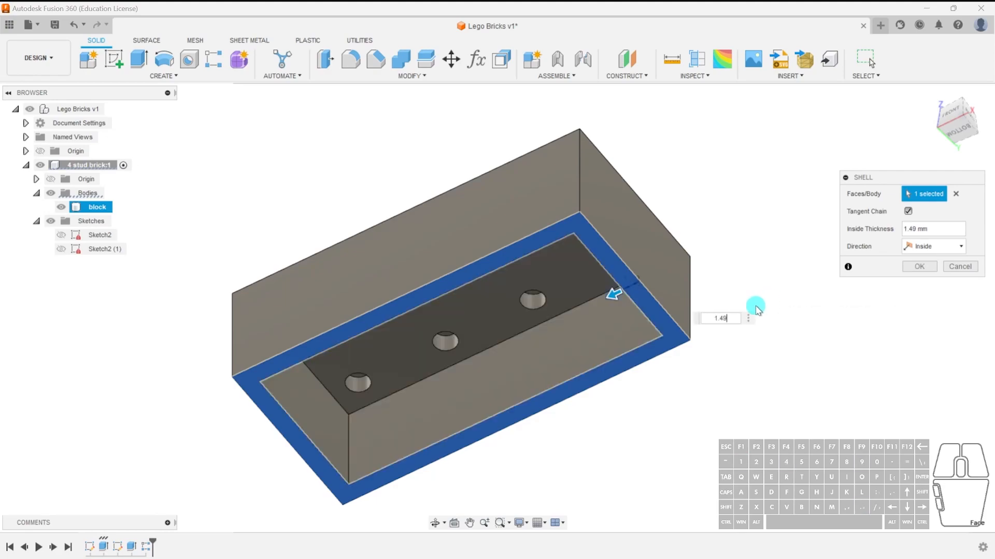
middle_click_drag(703, 434, 600, 279, "shift")
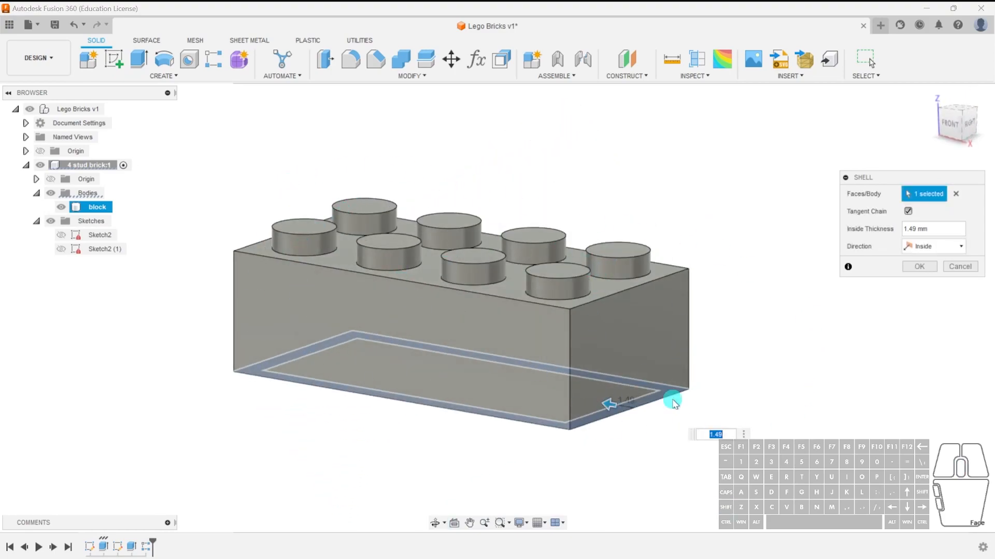
middle_click_drag(667, 424, 577, 271, "shift")
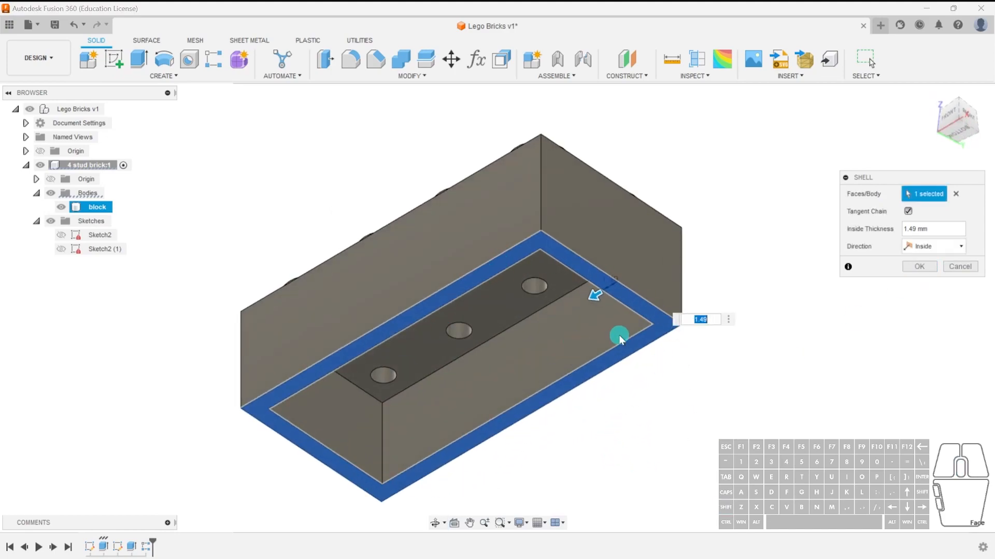
key("Escape")
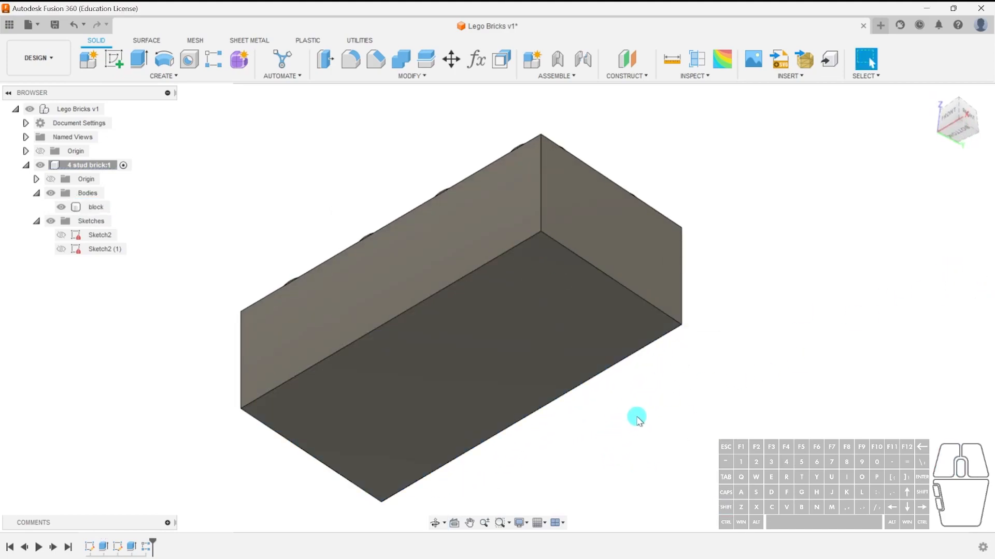
Shell the block from its bottom face with an inside thickness of 1.49 mm.
left_click(492, 75)
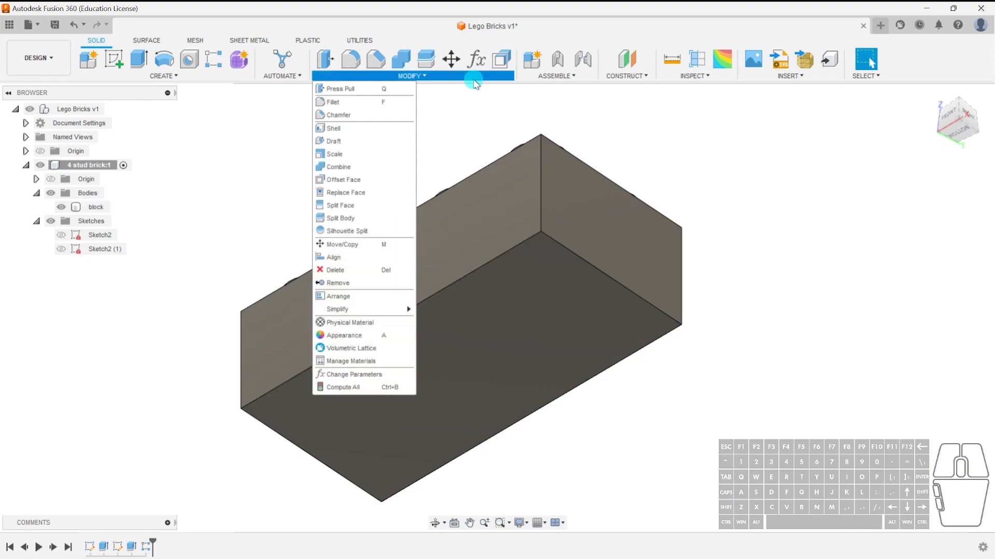
left_click(352, 132)
mouse_move(723, 357)
middle_mouse_down("shift")
mouse_move(743, 395)
mouse_move(729, 411)
mouse_move(733, 301)
middle_mouse_up("shift")
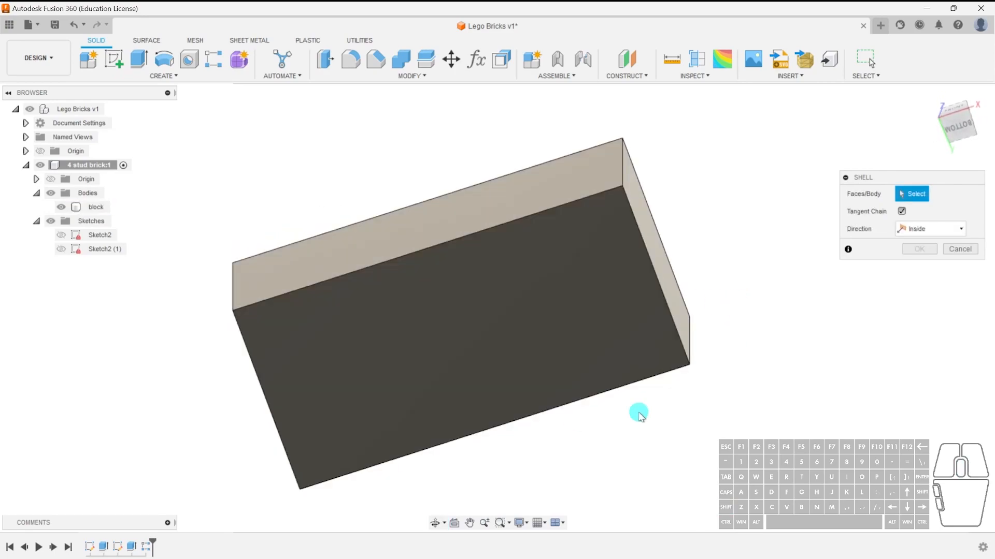
left_click(568, 292)
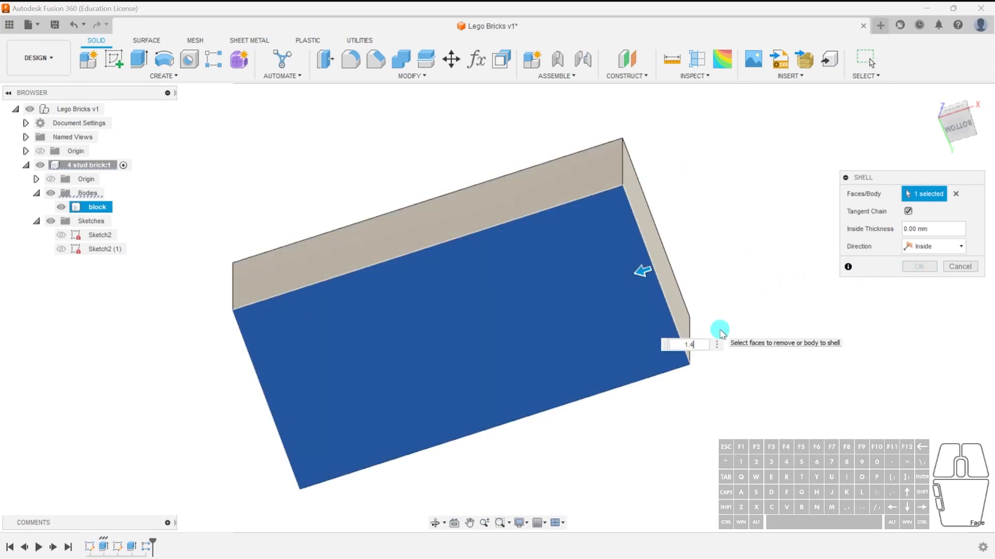
type("9")
left_click(918, 266)
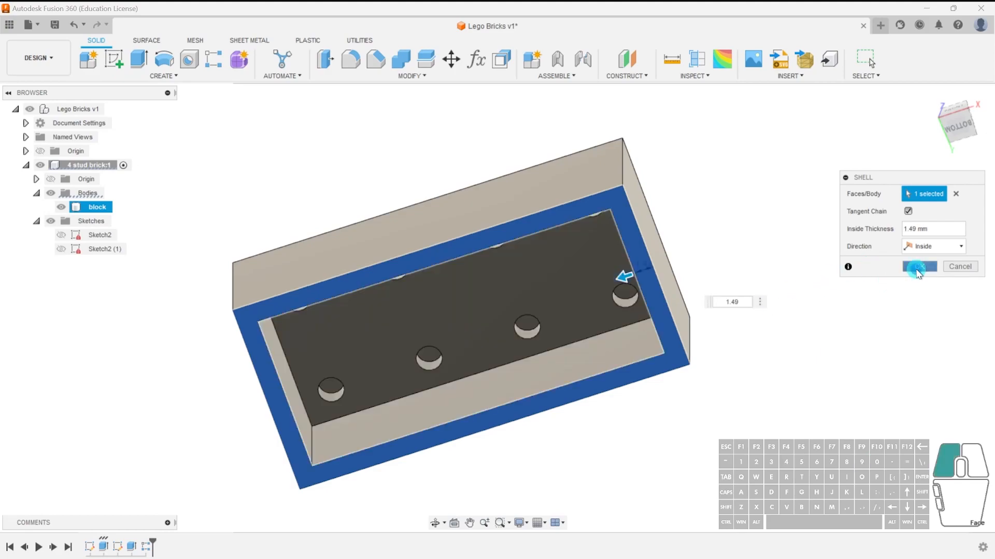
middle_click_drag(767, 246, 734, 375, "shift")
middle_click_drag(726, 460, 717, 377, "shift")
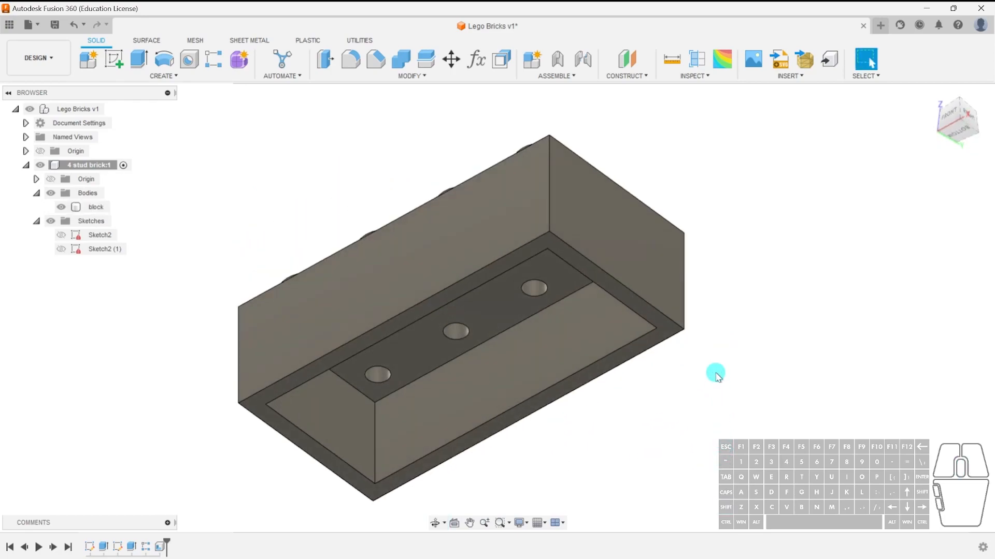
middle_click_drag(716, 379, 702, 362, "shift")
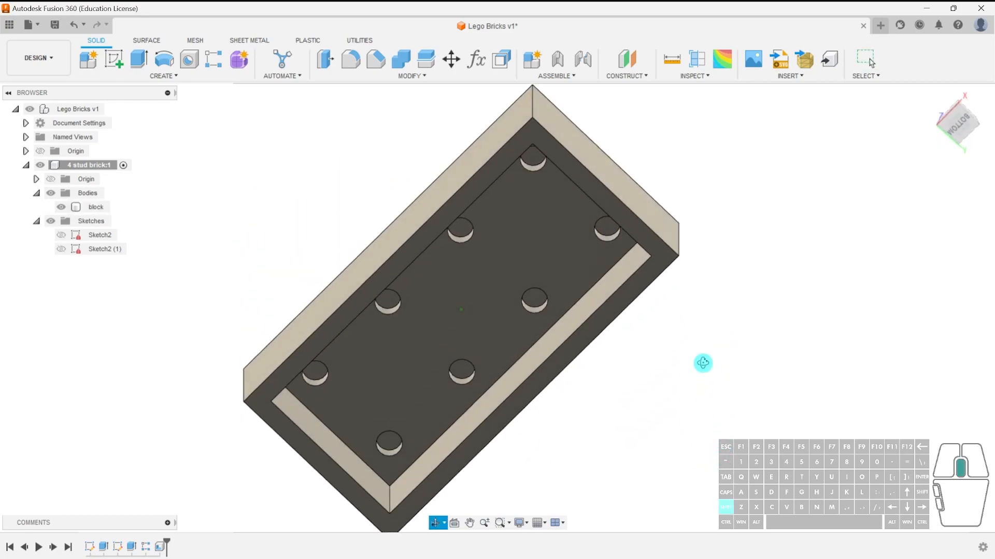
left_click(525, 223)
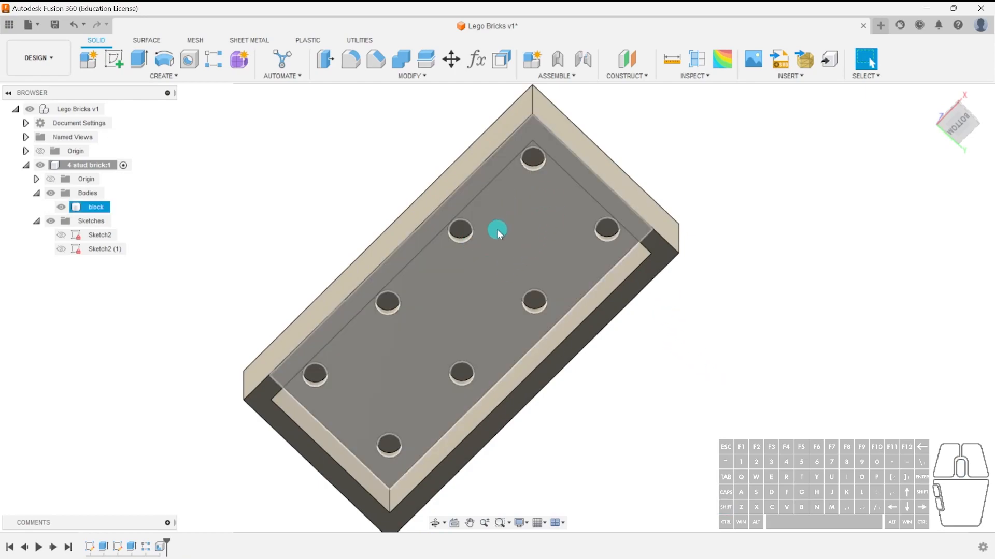
middle_click_drag(546, 220, 581, 248, "shift")
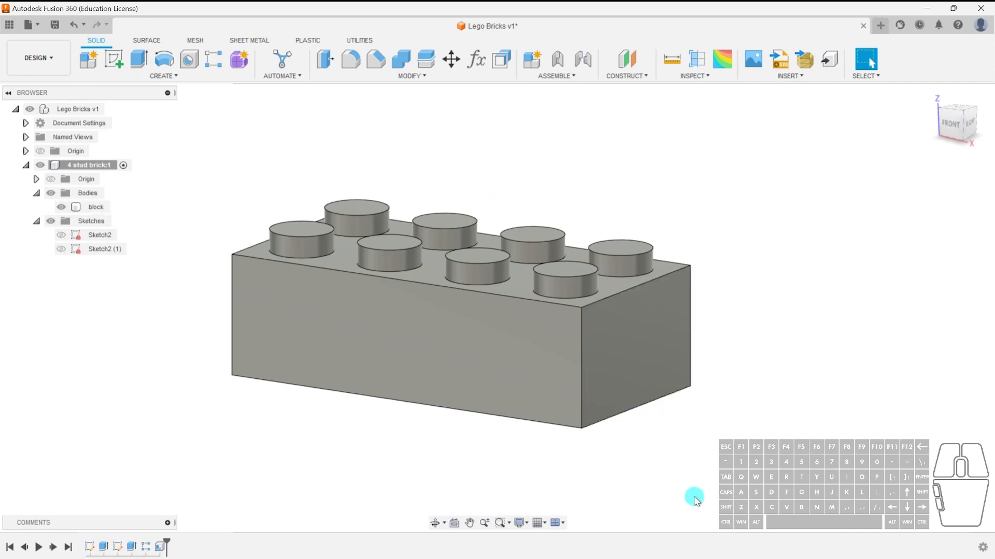
Orbit around the brick to inspect the shelled underside and the studs on top.
middle_click_drag(688, 476, 684, 388, "shift")
left_click(504, 302)
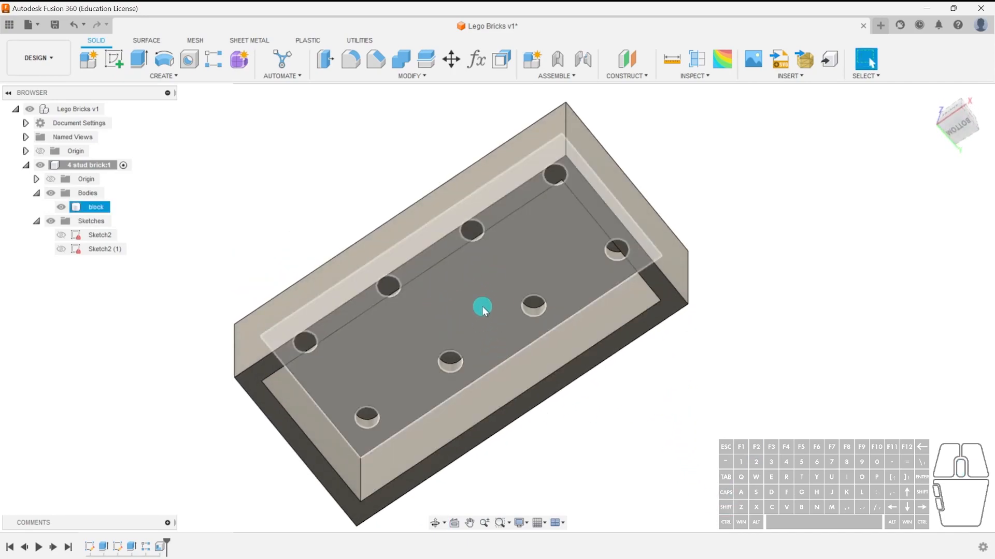
middle_click_drag(556, 292, 560, 373, "shift")
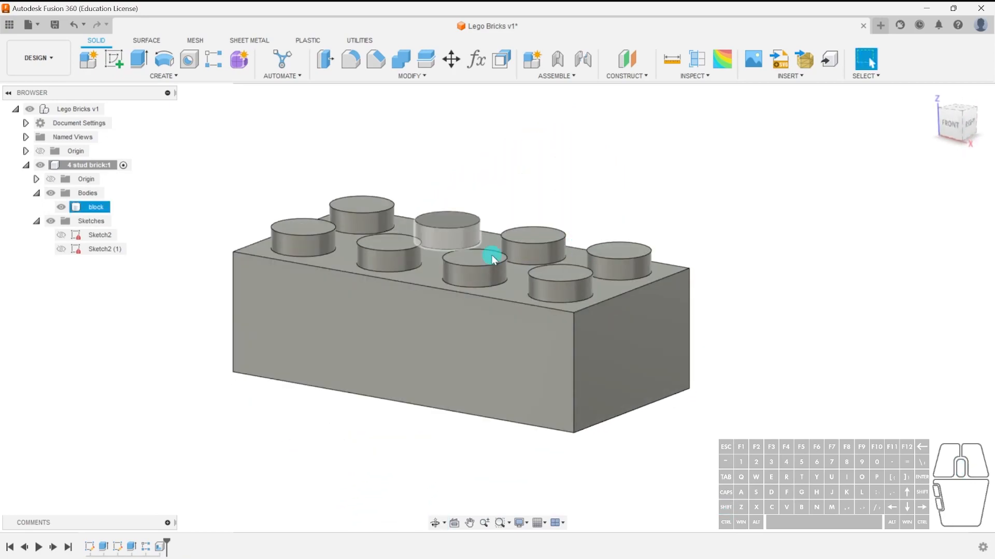
left_click(694, 422)
middle_click_drag(694, 422, 709, 326, "shift")
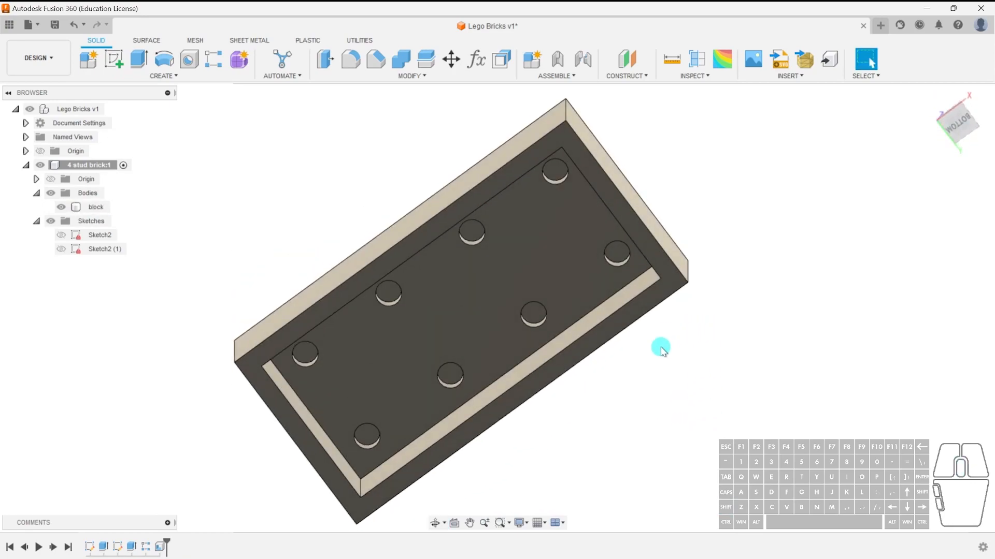
left_click(554, 232)
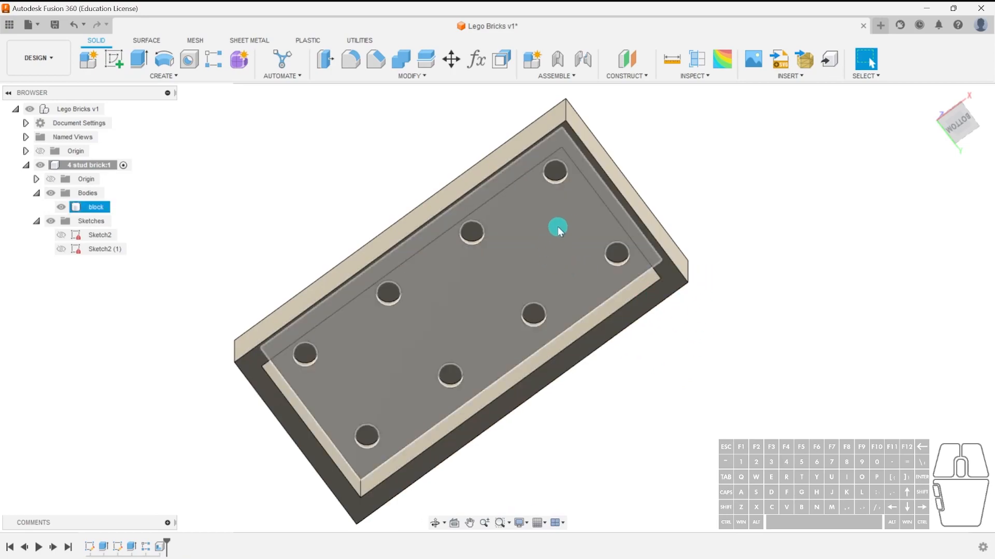
middle_click_drag(738, 228, 731, 351, "shift")
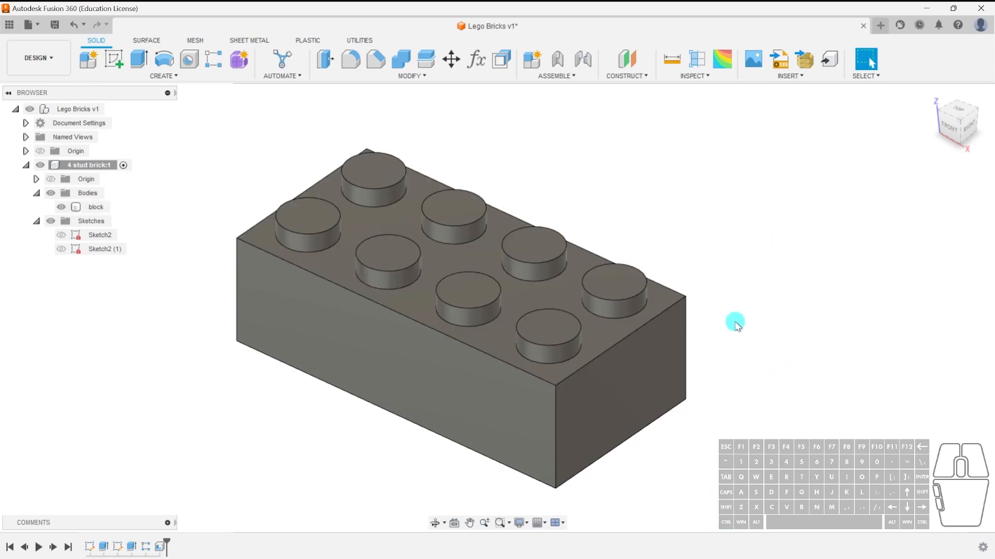
middle_click_drag(739, 344, 714, 342, "shift")
middle_click_drag(958, 135, 739, 259, "shift")
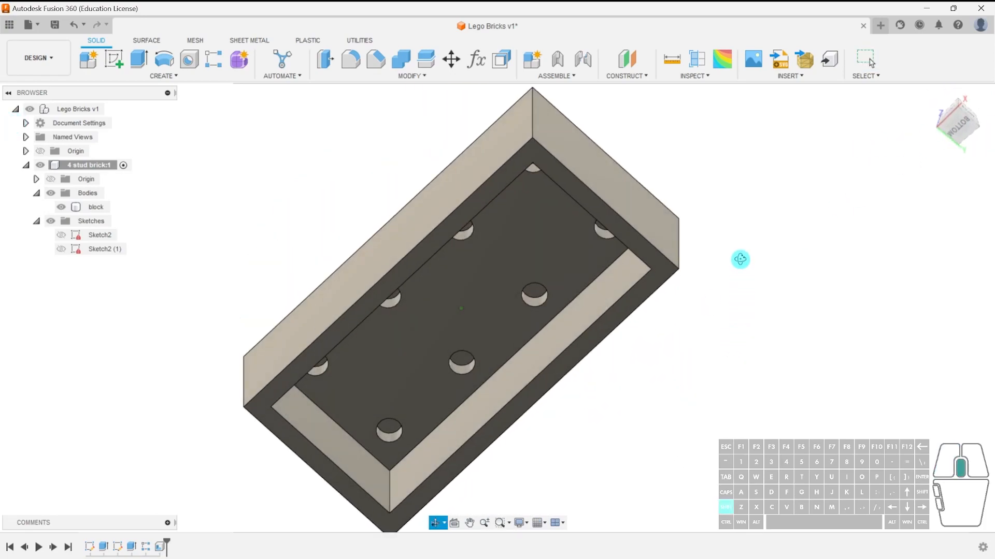
left_click(566, 262)
key("Escape")
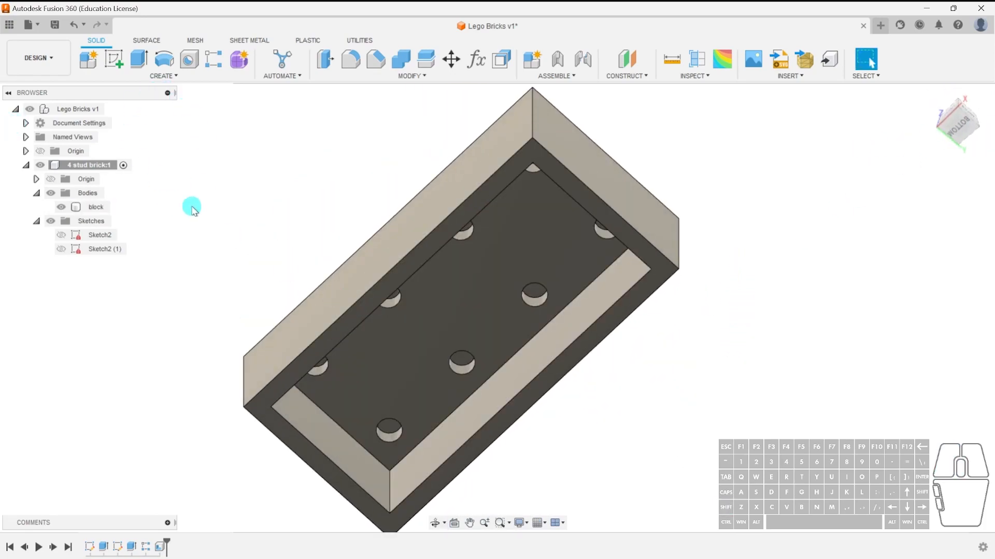
Start a new sketch on the inner ceiling face of the hollow underside and zoom in on it.
left_click(113, 59)
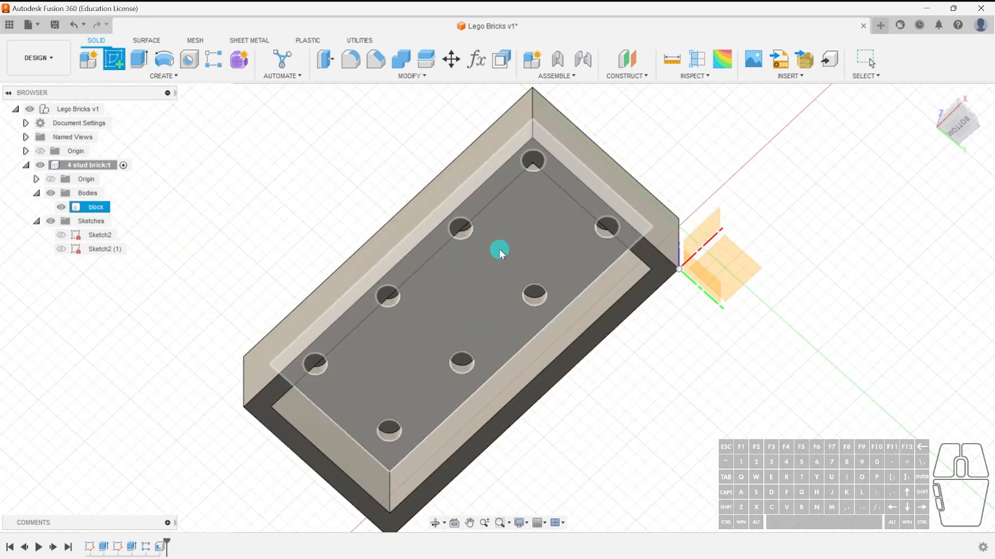
left_click(481, 281)
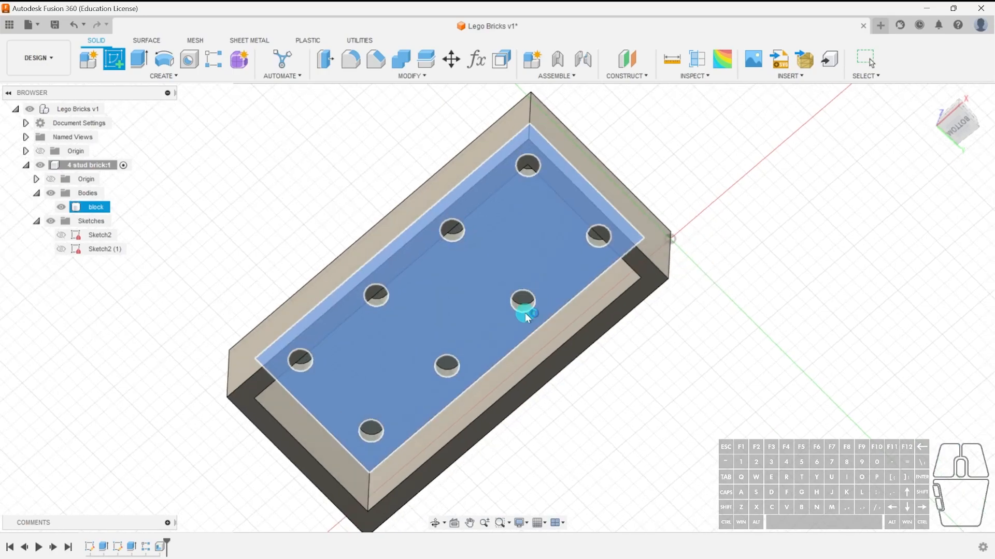
middle_click_drag(227, 357, 514, 429)
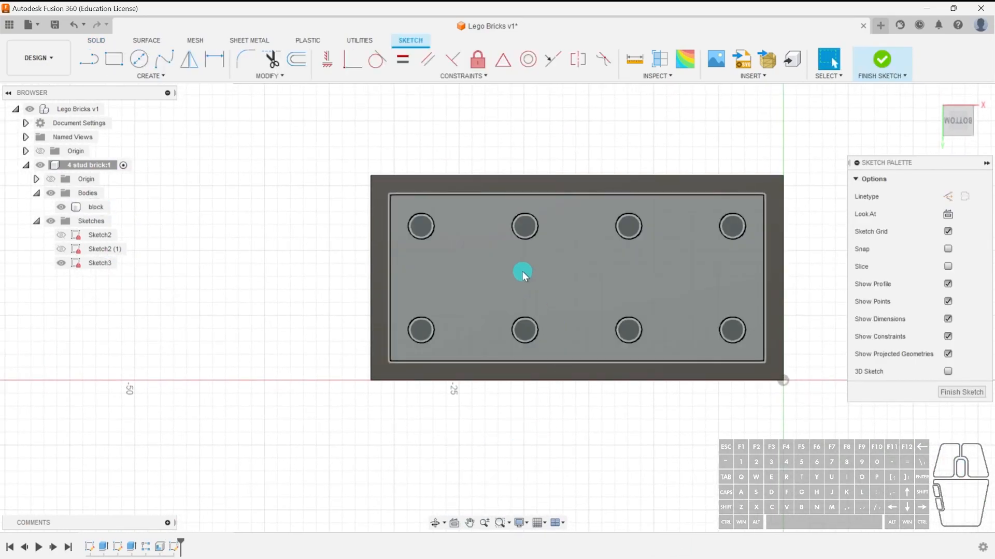
scroll(516, 291, "up", 4)
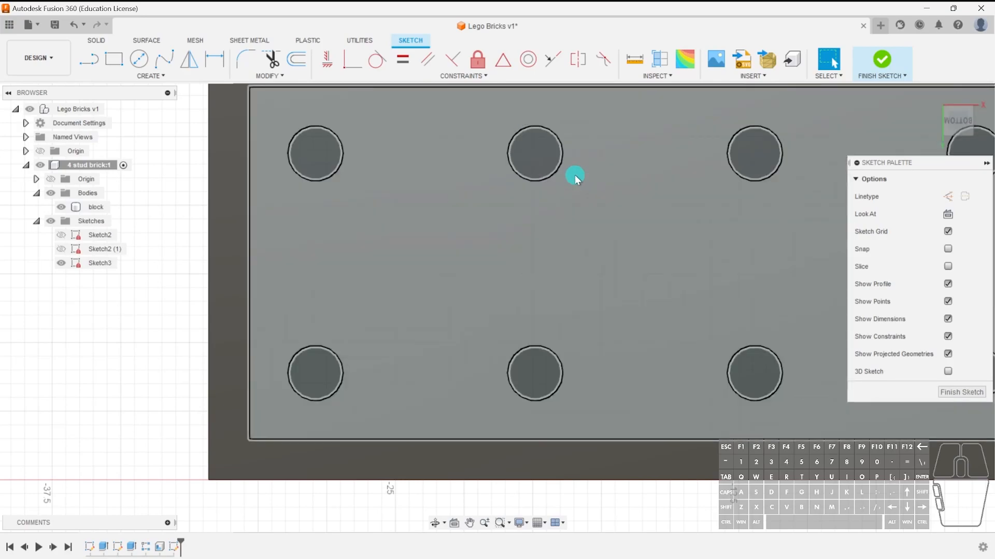
Draw a diagonal line from the centre of one stud circle to the centre of the diagonally adjacent stud circle.
left_click(561, 170)
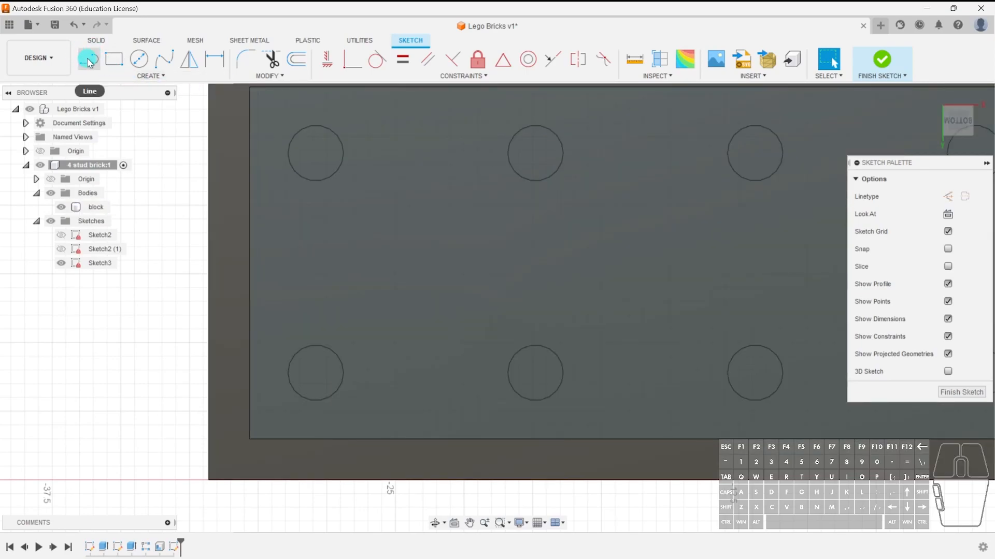
left_click(88, 62)
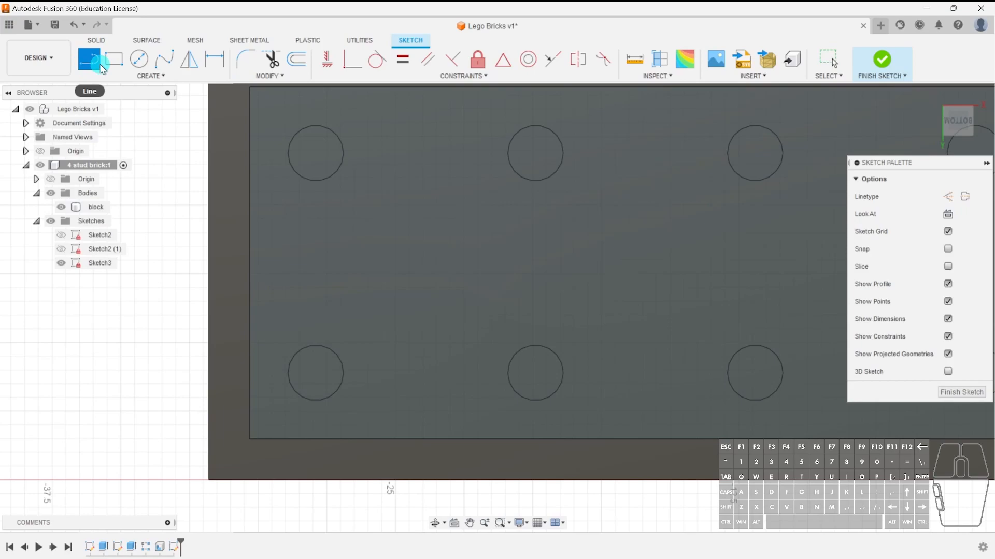
key("Escape")
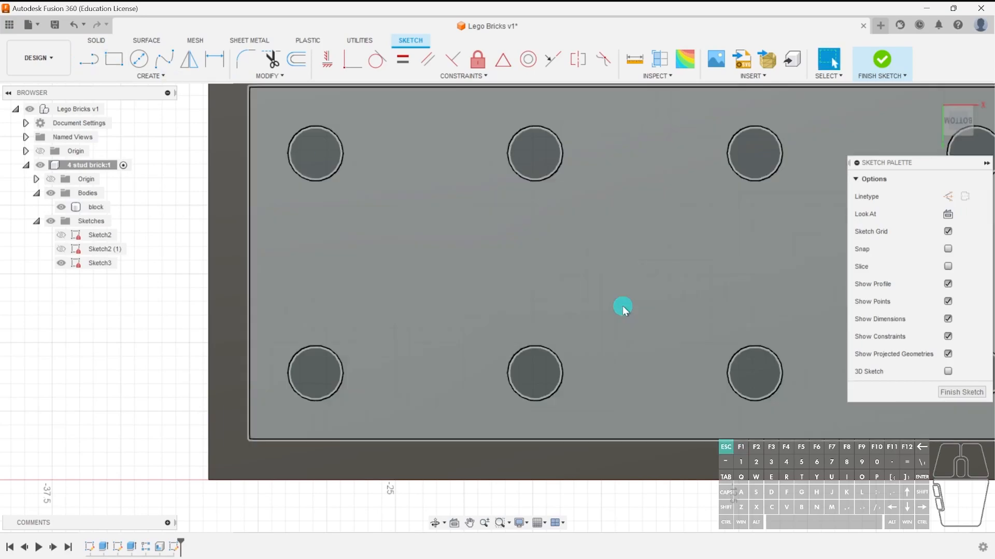
key("l")
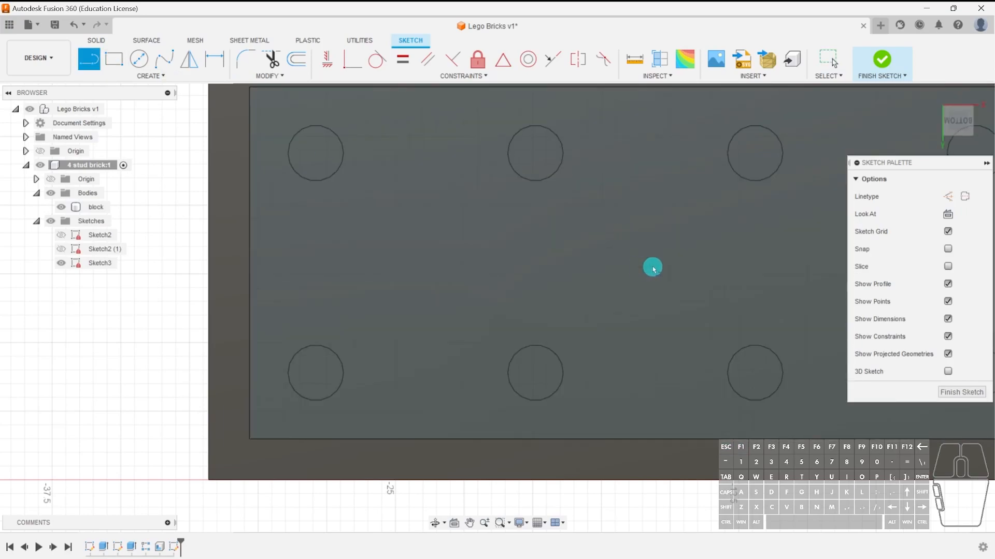
left_click(546, 200)
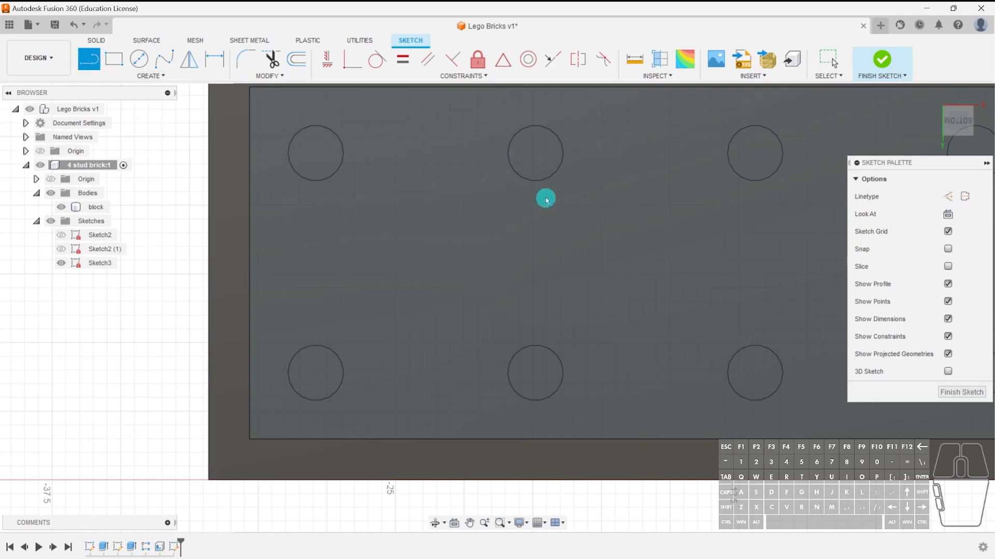
left_click(535, 154)
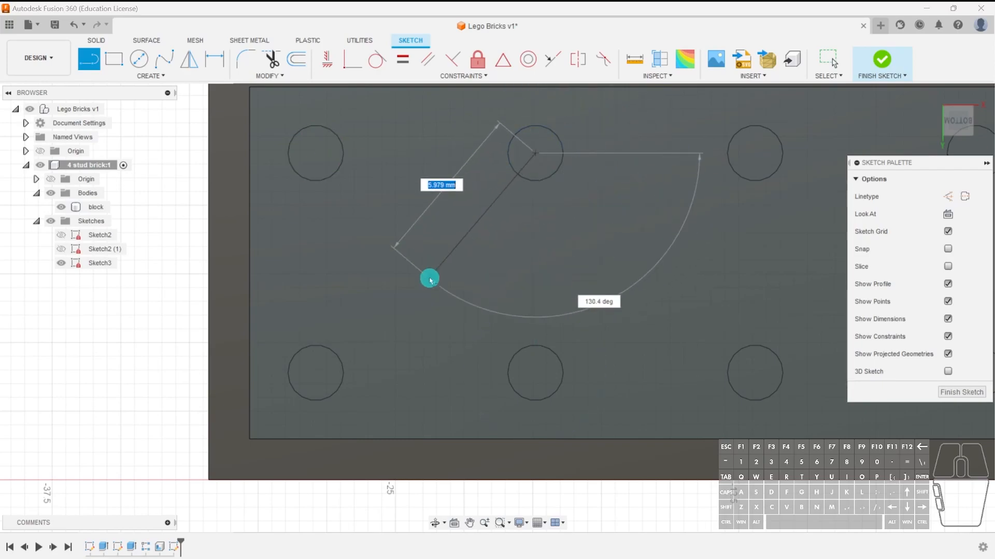
left_click(318, 374)
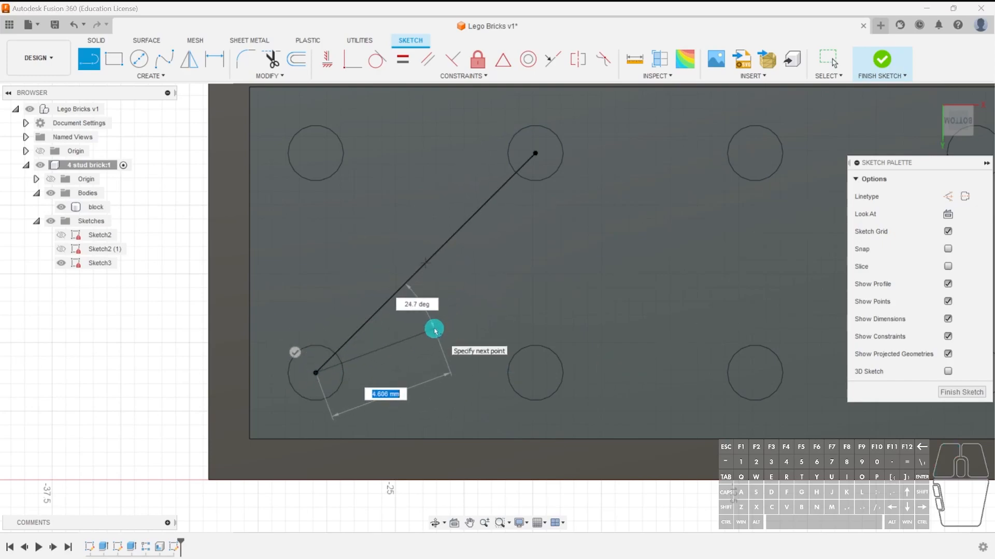
key("Escape")
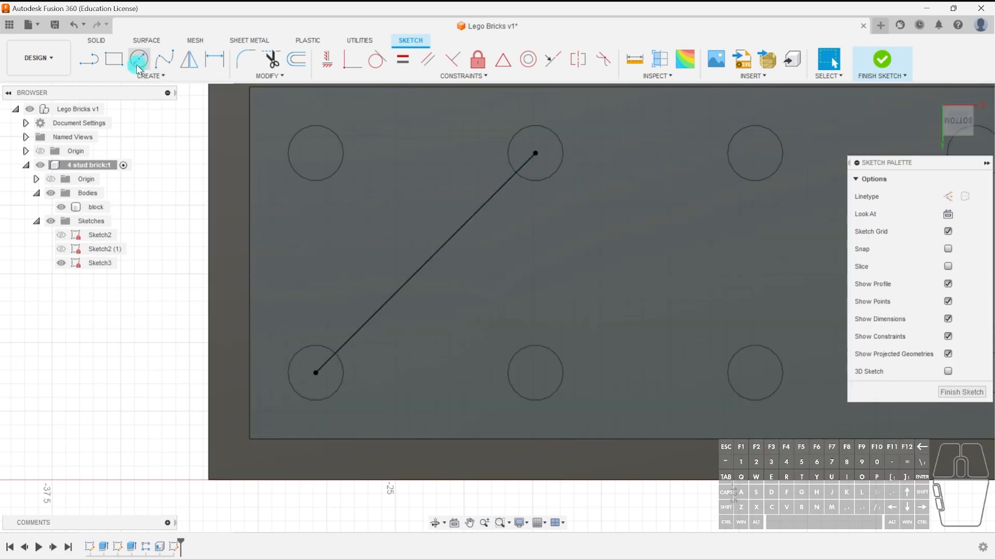
Draw a 6.3 mm diameter circle centred on the midpoint of the diagonal line.
left_click(139, 58)
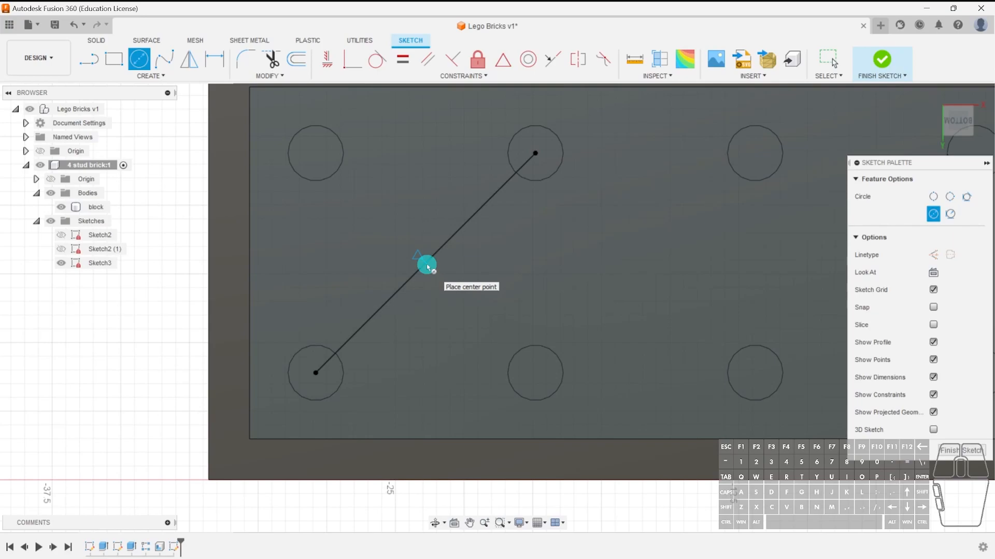
left_click(427, 266)
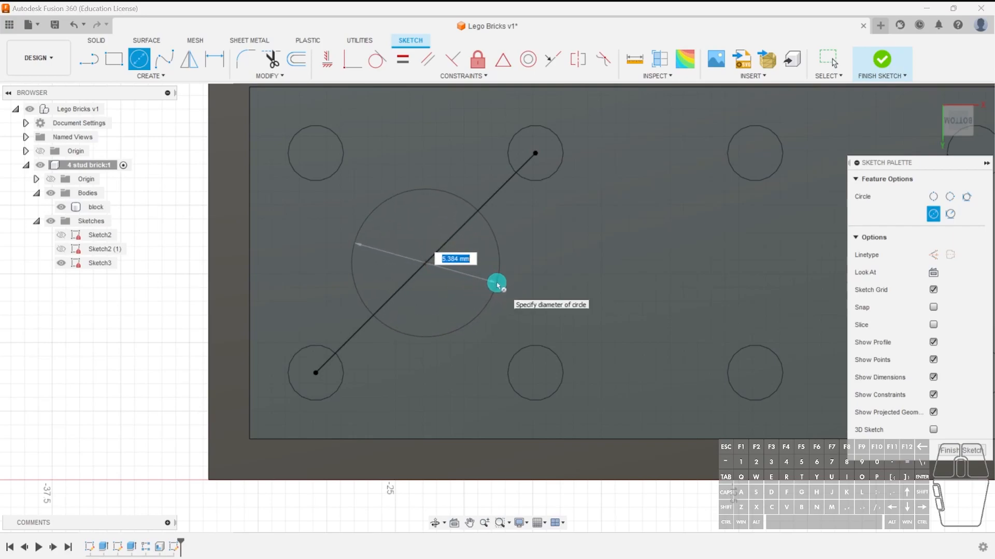
type("6.3")
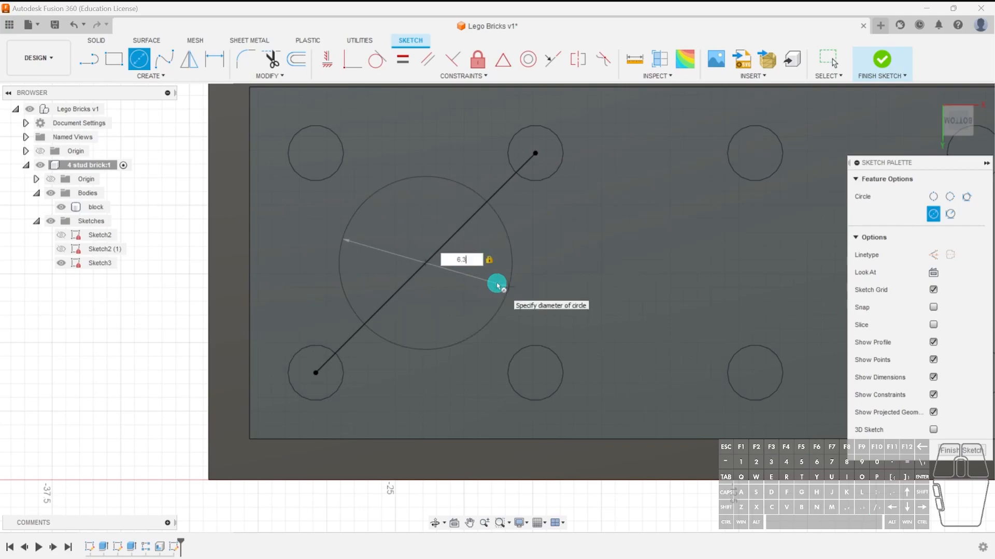
key("Return")
key("Escape")
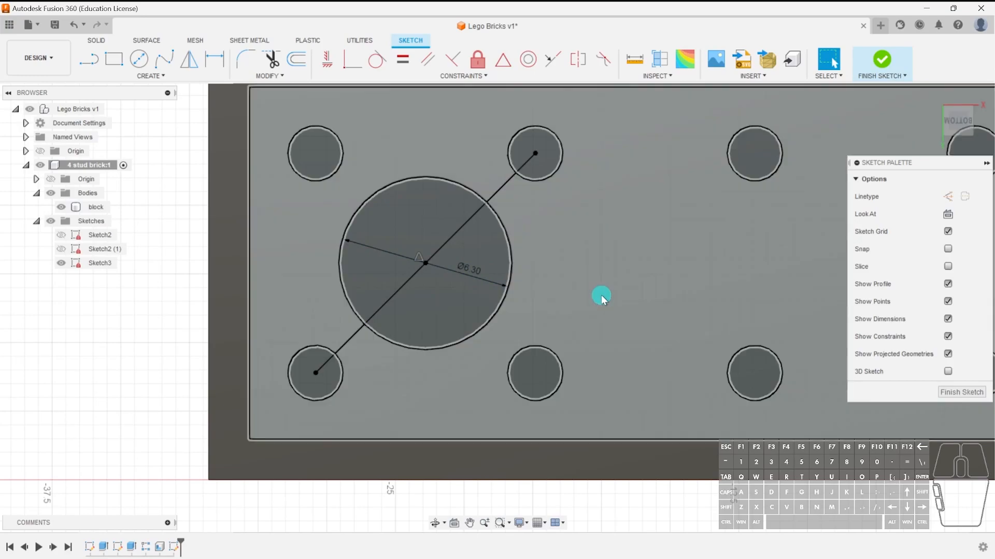
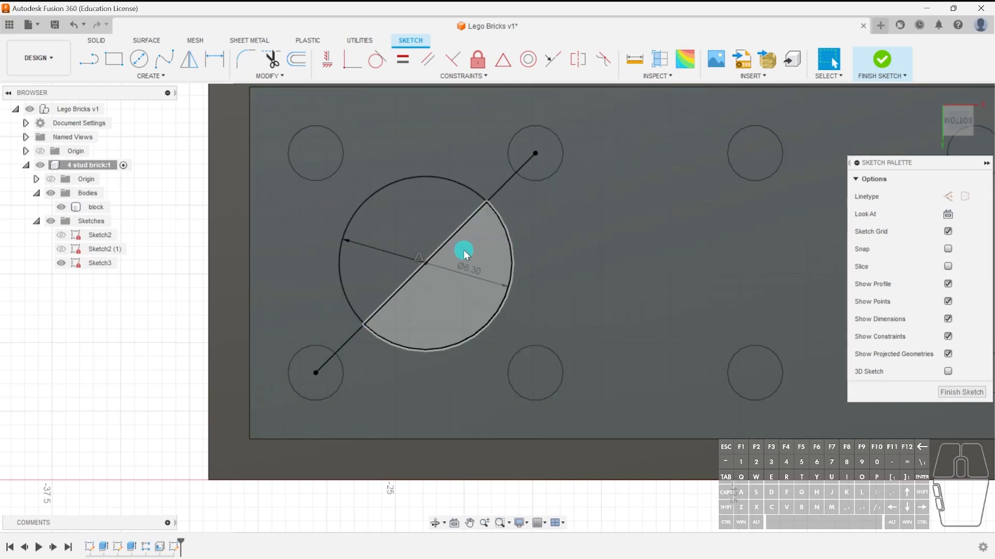
left_click(493, 191)
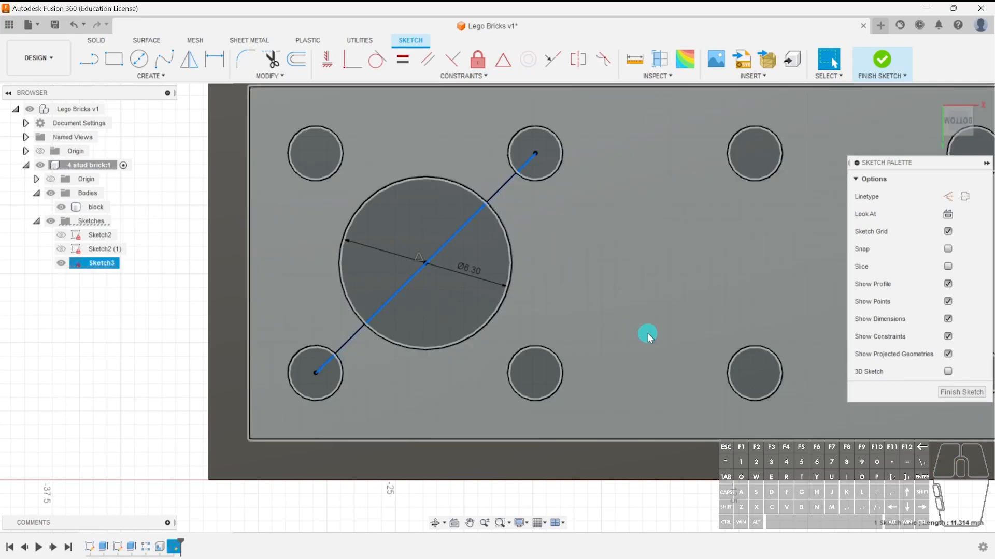
key("Delete")
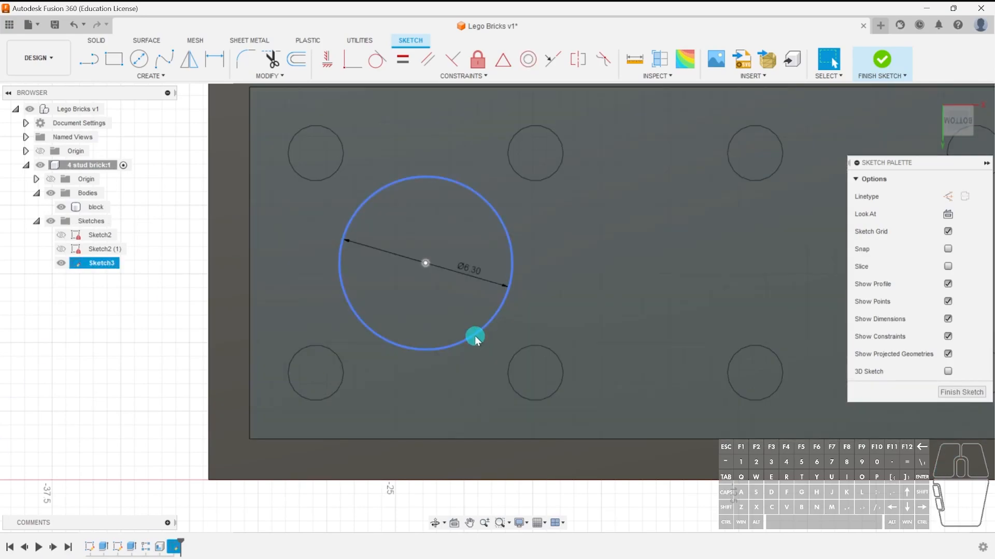
mouse_move(474, 336)
left_mouse_down()
mouse_move(650, 331)
mouse_move(492, 284)
mouse_move(654, 308)
left_mouse_up()
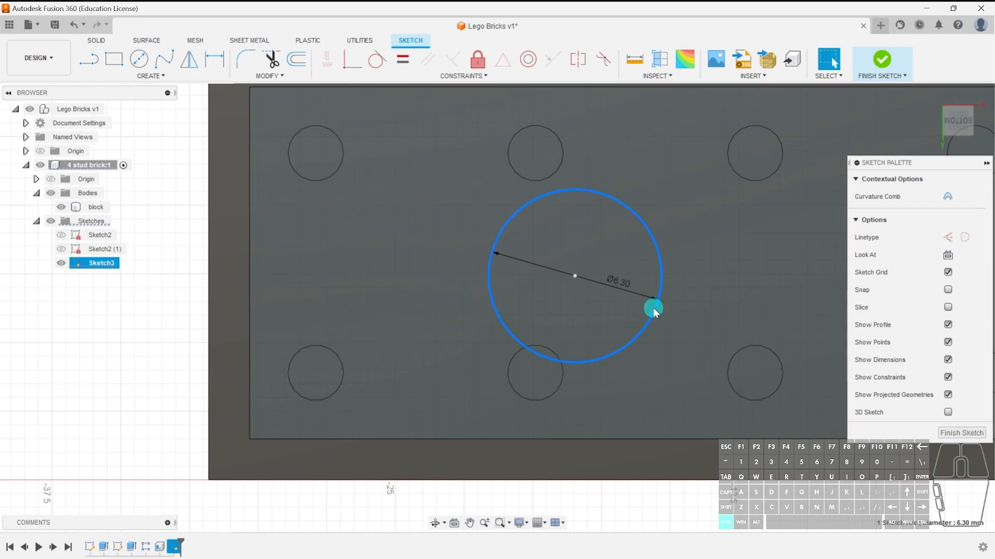
key("ctrl+z")
key("ctrl+z")
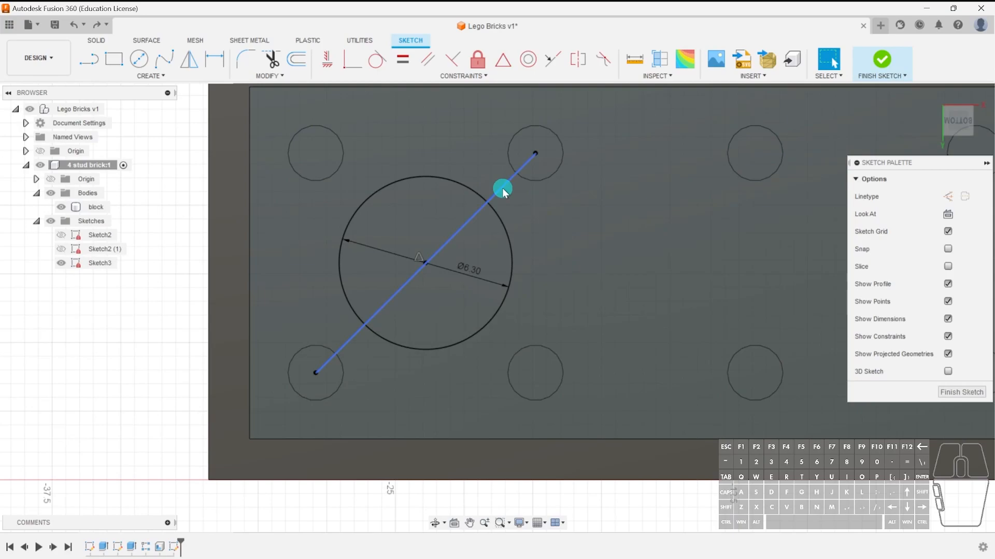
Convert the diagonal line between the stud centres to construction geometry.
left_click(502, 188)
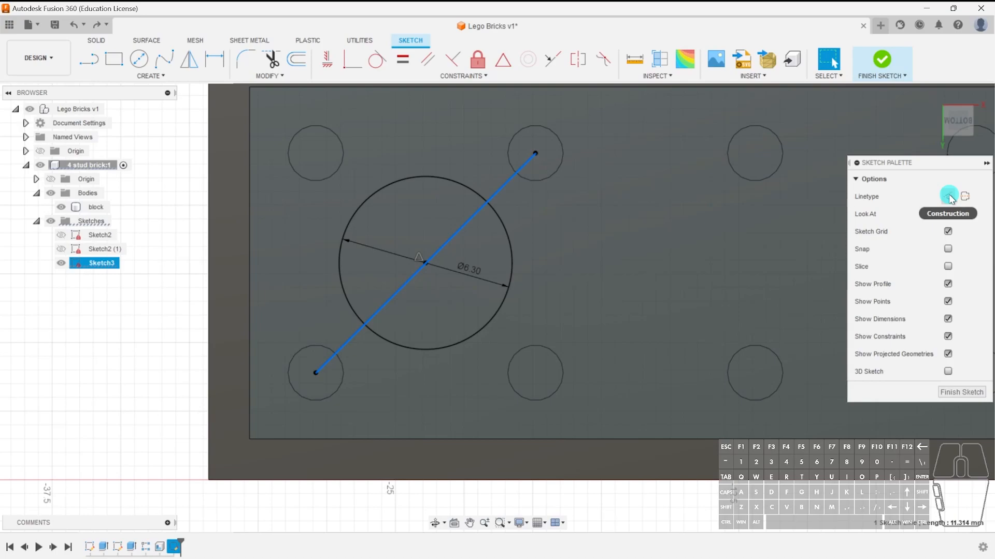
left_click(946, 197)
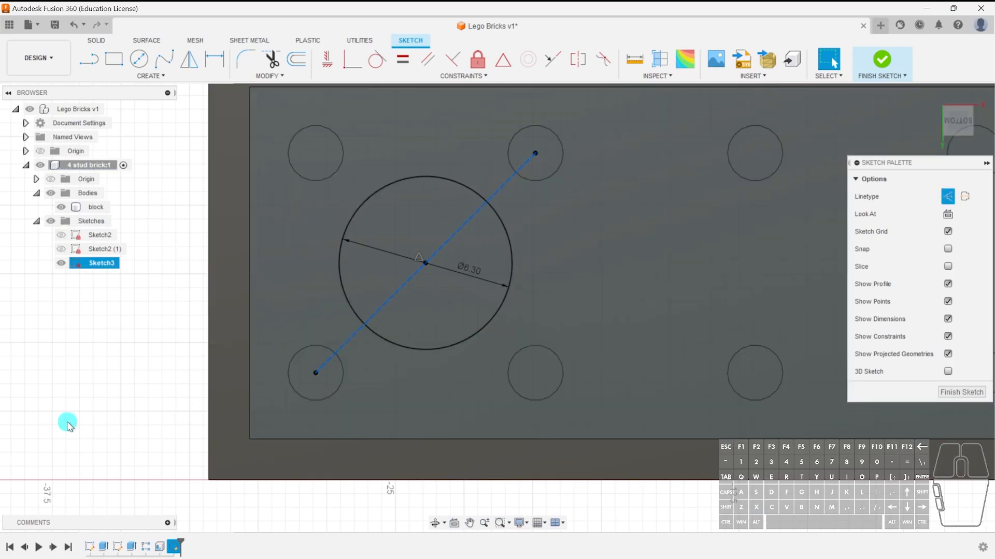
left_click(67, 422)
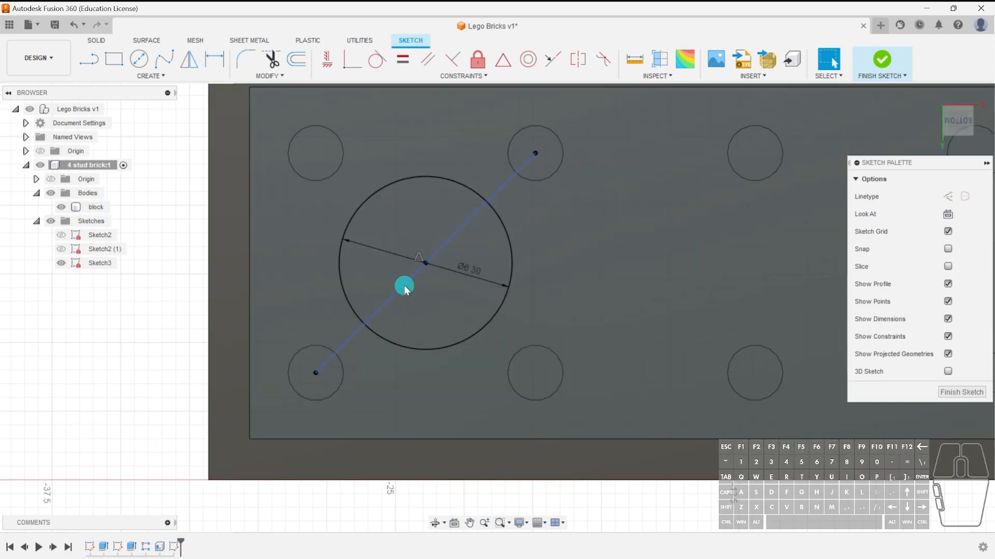
Reselect the diagonal construction line and finish the sketch.
left_click(404, 285)
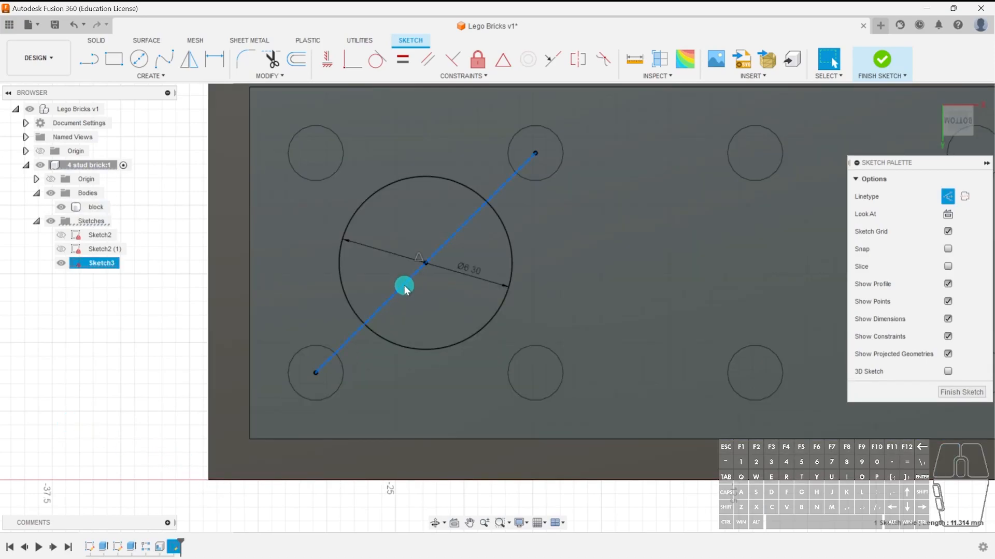
left_click(83, 357)
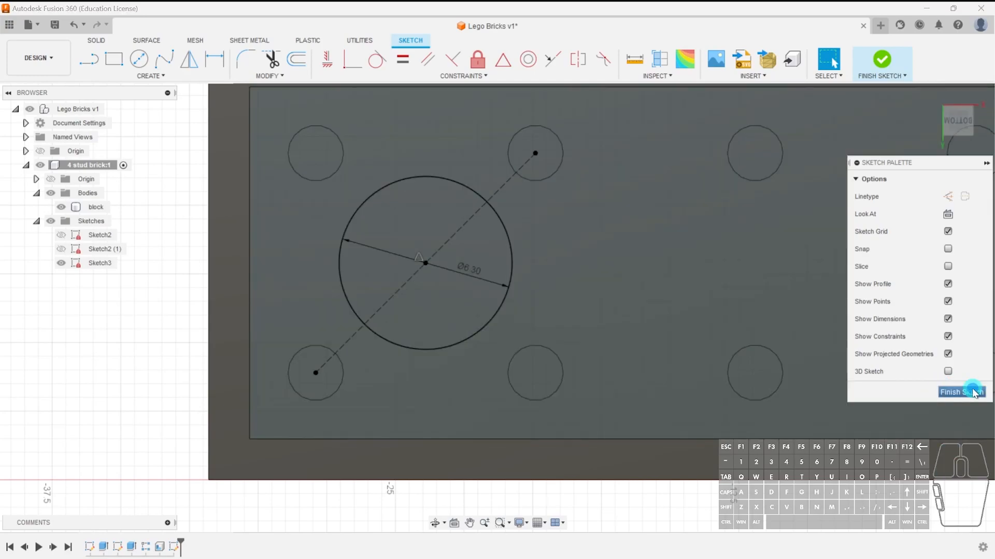
left_click(962, 392)
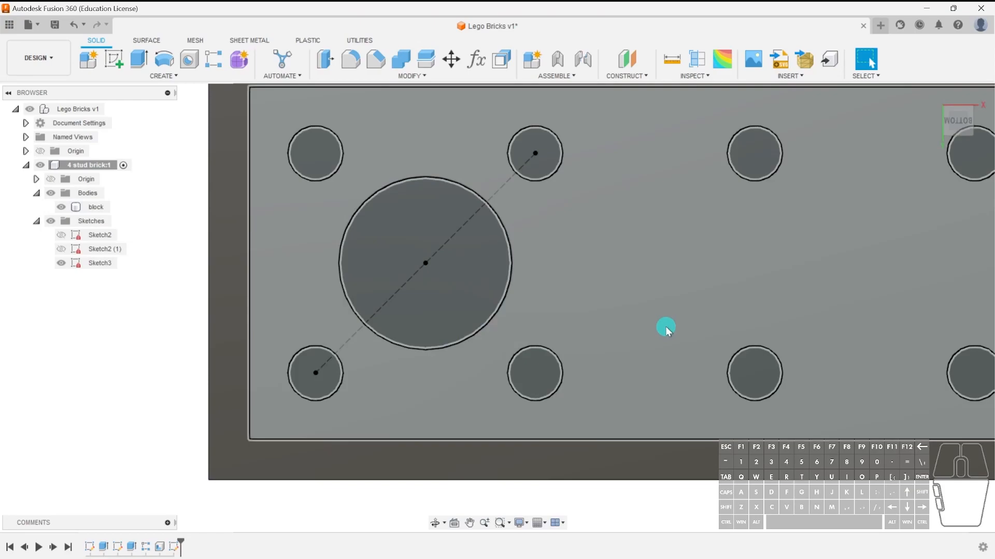
Reopen Sketch3 and draw a vertical line about 5.9 mm long down from the midpoint of the brick's upper edge.
middle_click_drag(721, 317, 606, 333)
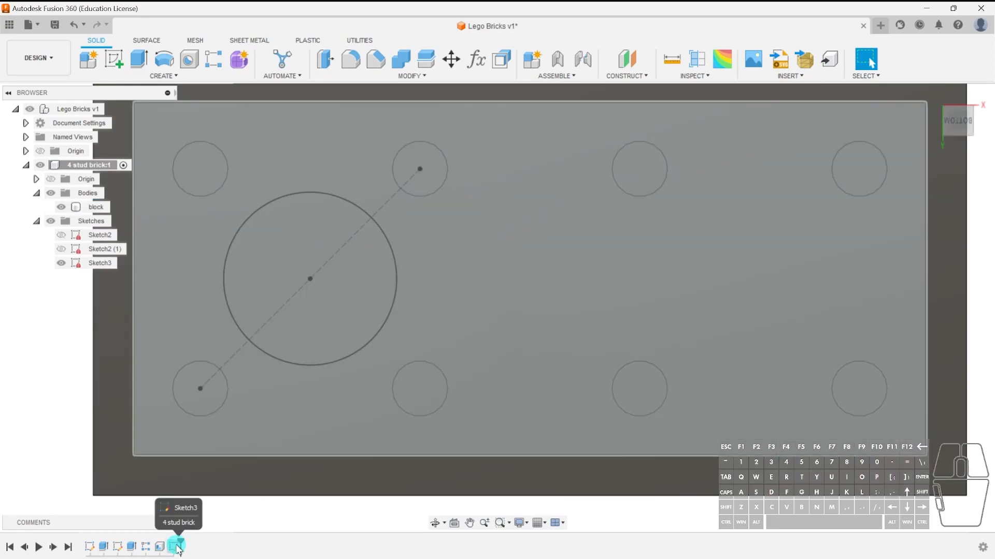
double_click(177, 547)
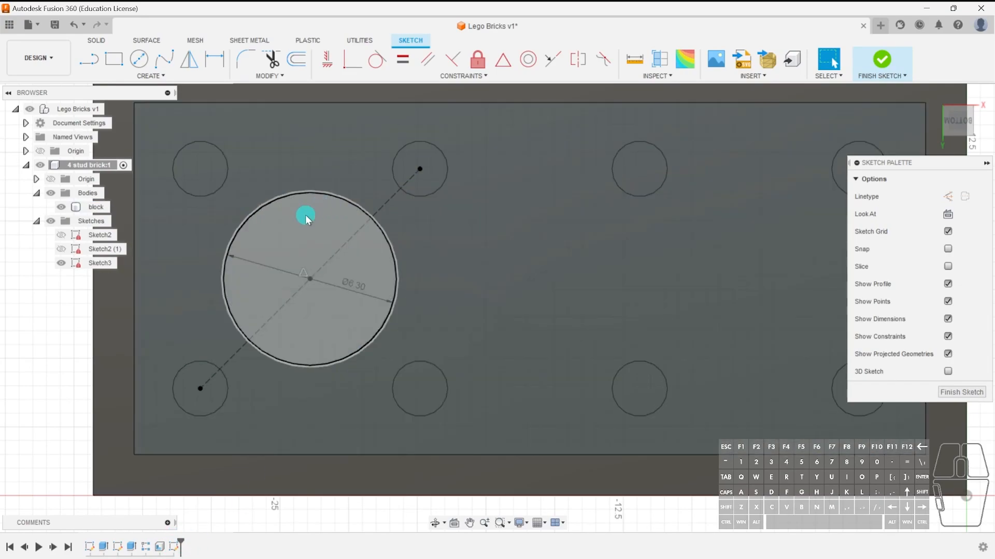
middle_click_drag(599, 276, 577, 277)
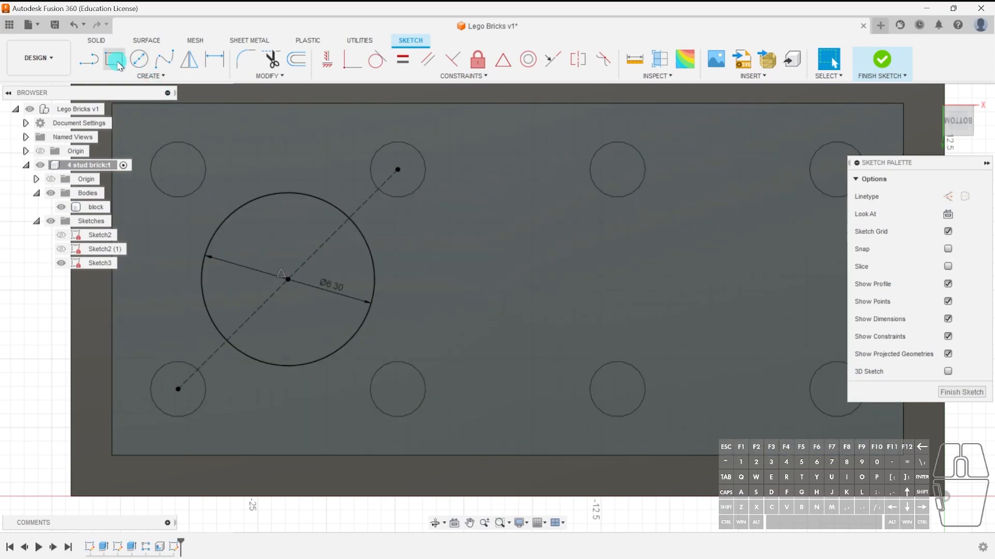
left_click(89, 59)
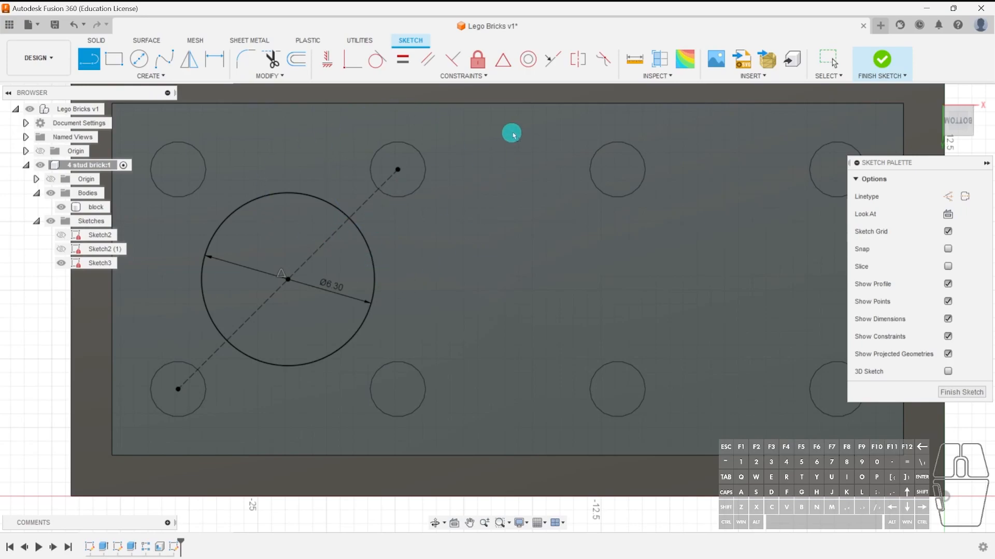
left_click(507, 105)
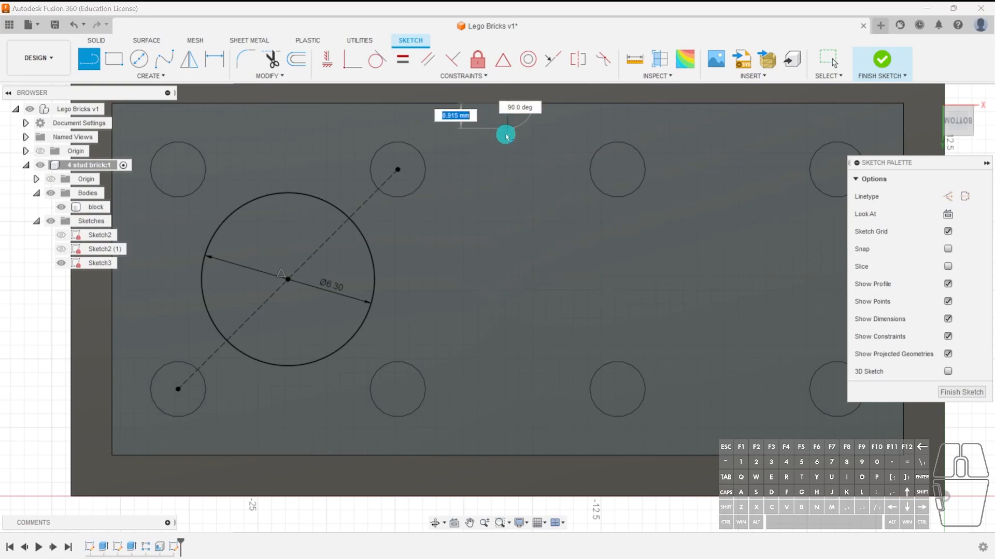
left_click(508, 264)
key("Escape")
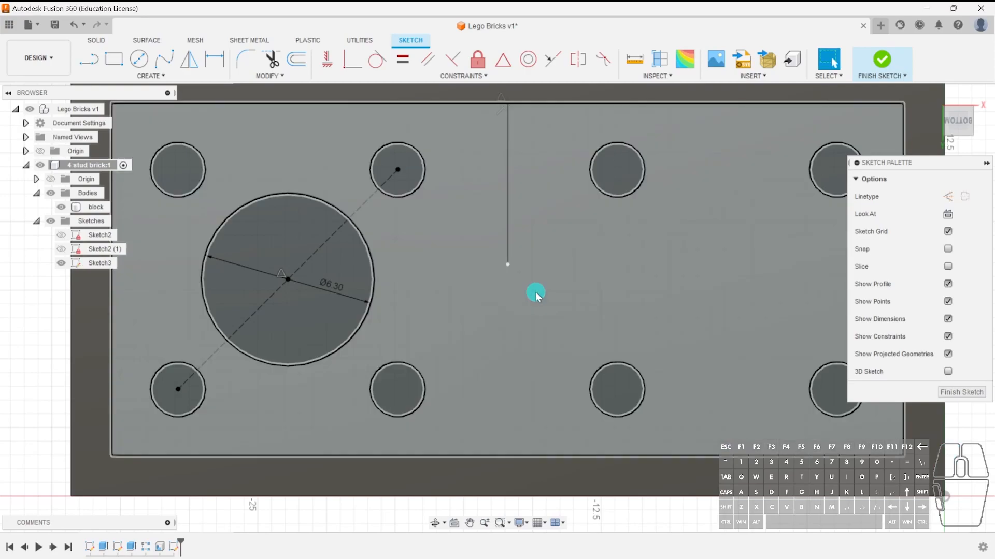
Convert the new vertical line to construction geometry.
left_click(507, 188)
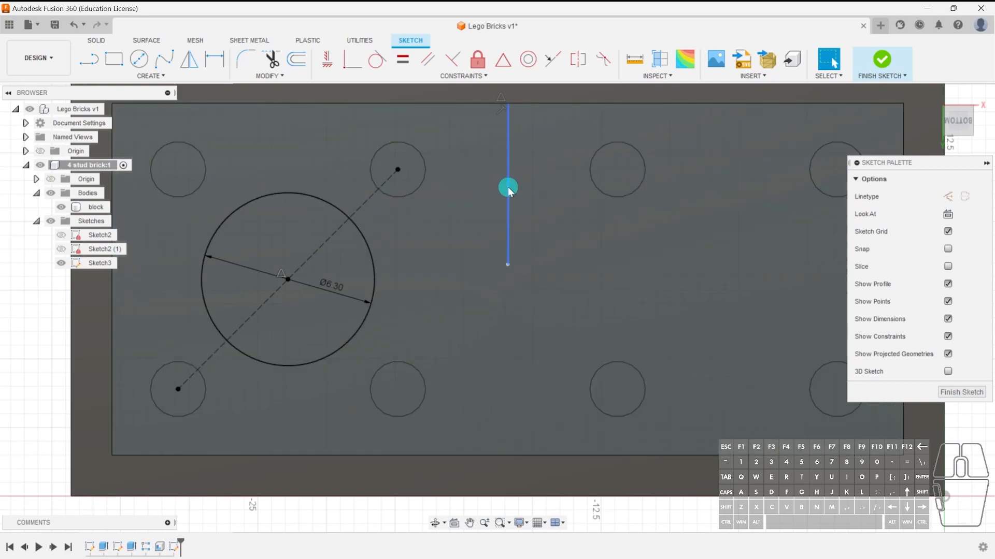
key("x")
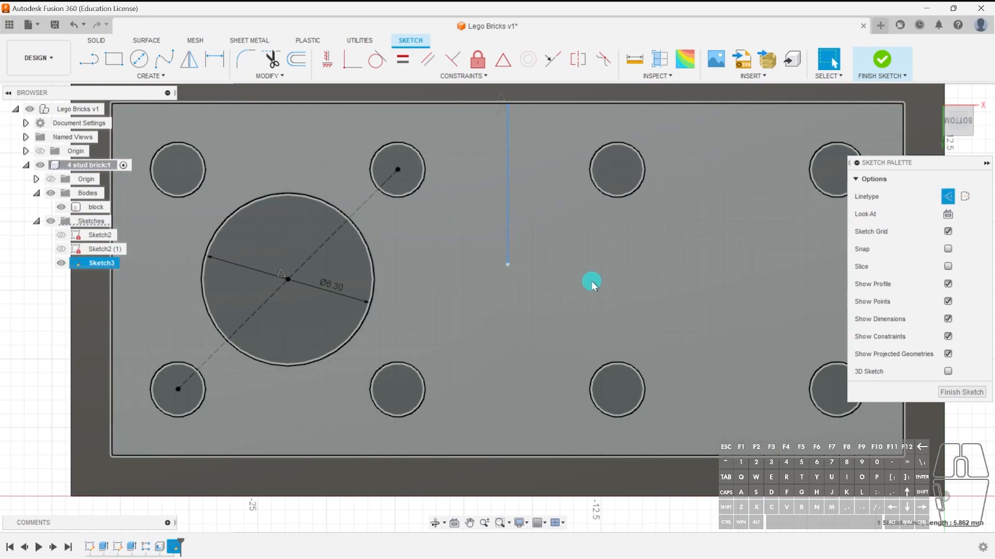
left_click(27, 385)
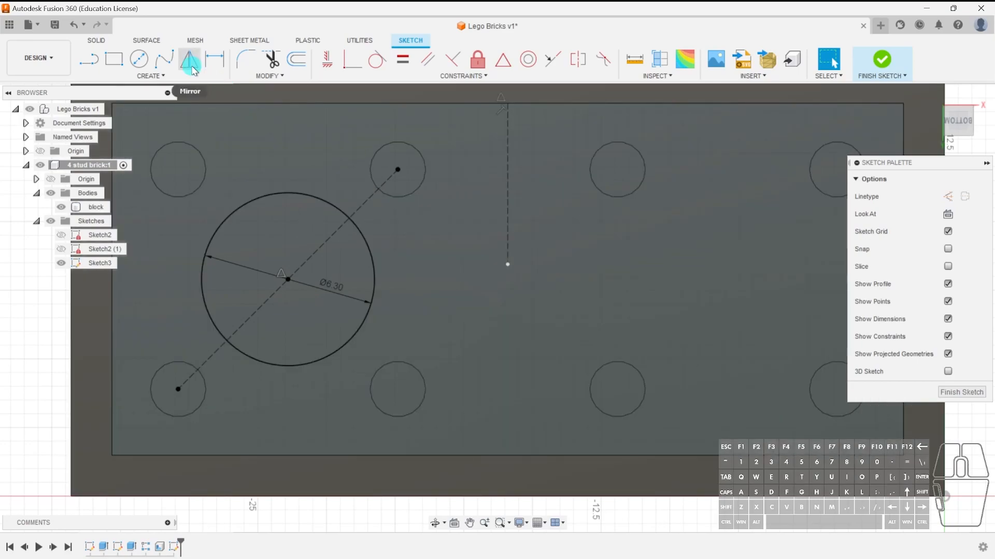
Mirror the 6.3 mm circle about the vertical construction line to the opposite half of the brick.
left_click(190, 61)
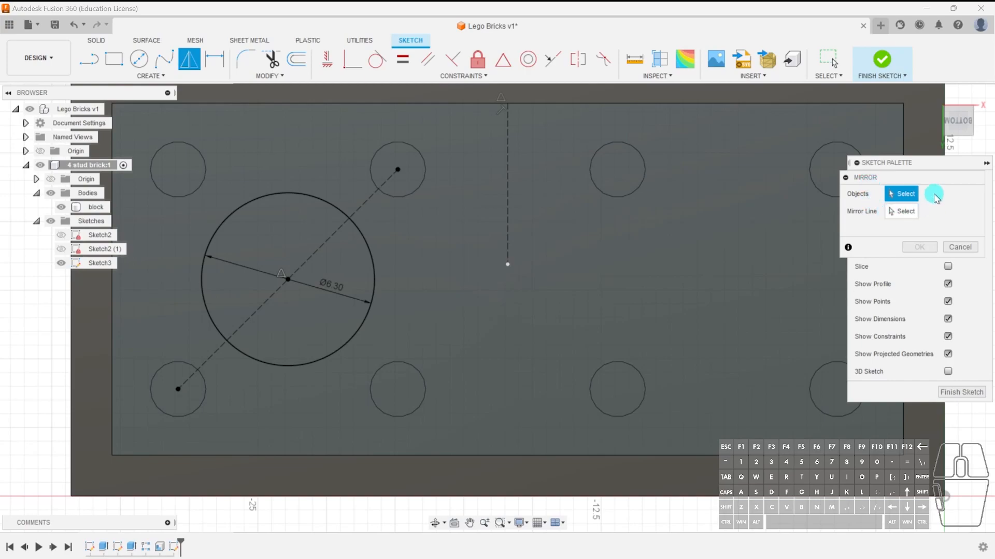
left_click(296, 196)
left_click(901, 211)
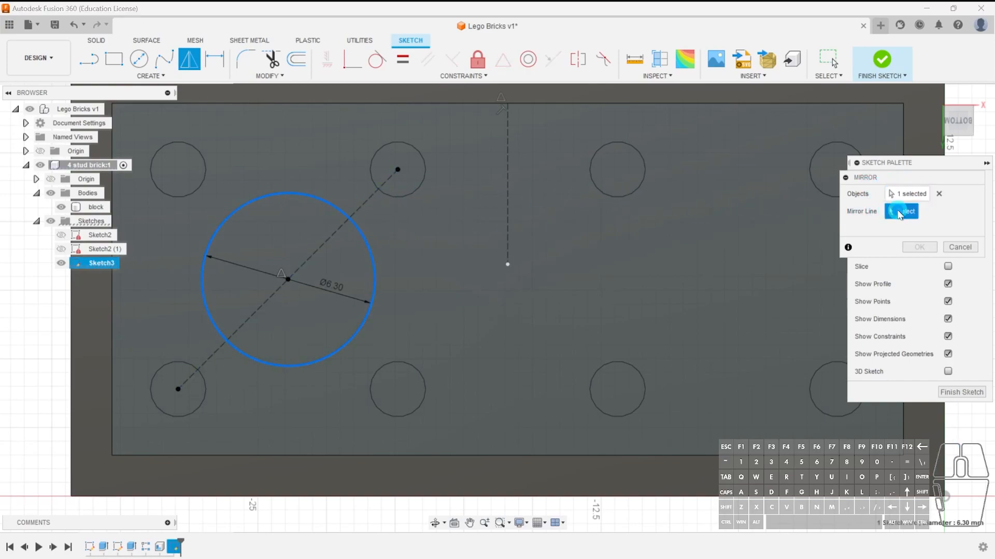
left_click(509, 190)
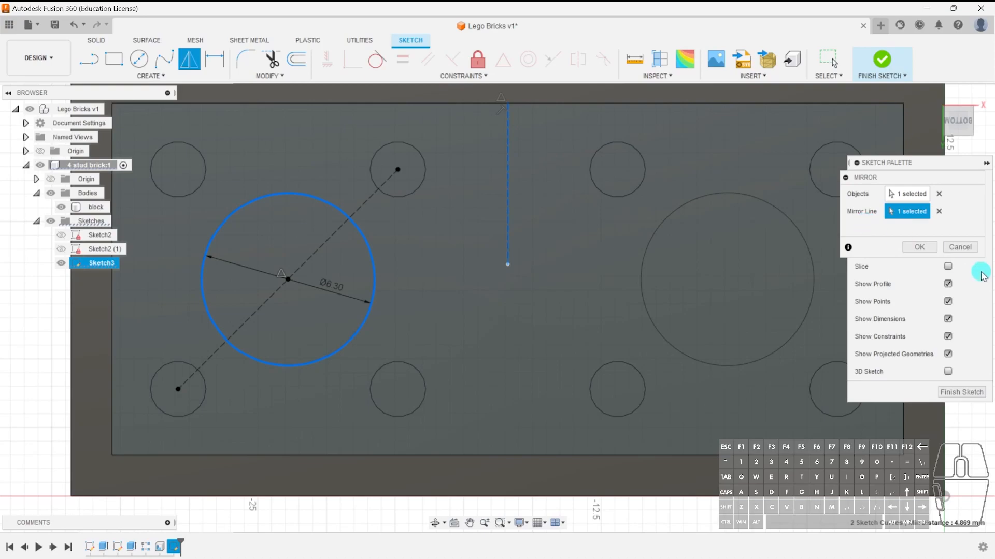
left_click(919, 247)
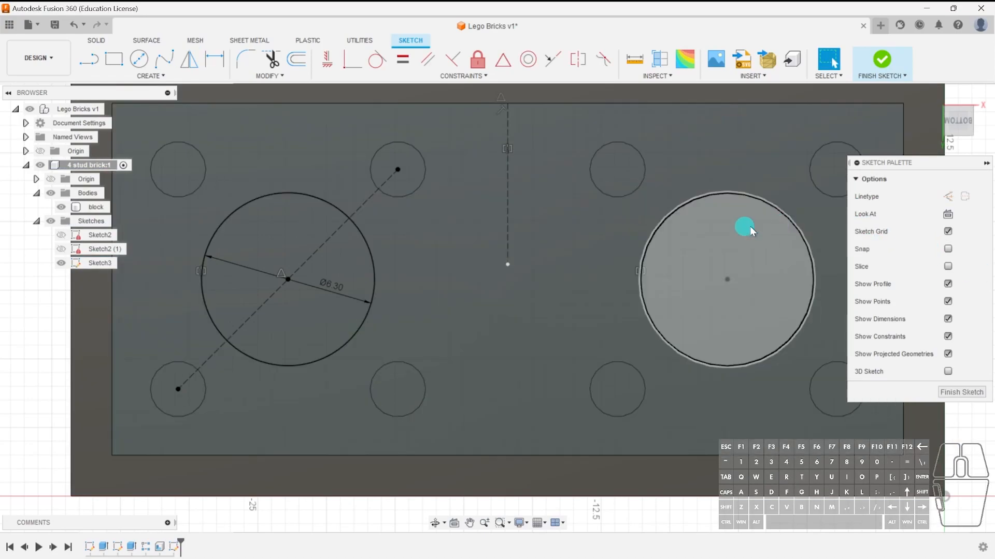
Select the circle profiles and finish the sketch.
left_click(733, 229)
left_click(339, 254)
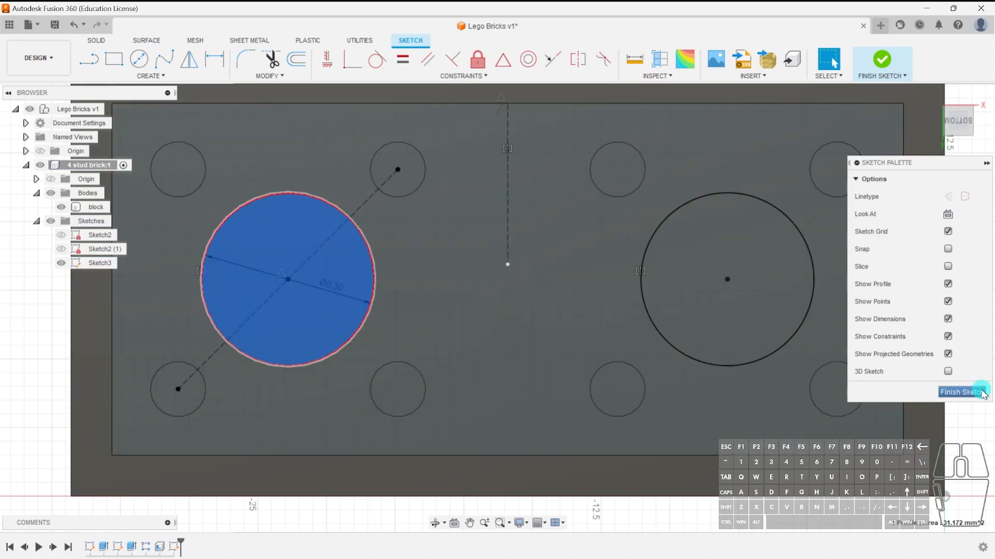
left_click(961, 392)
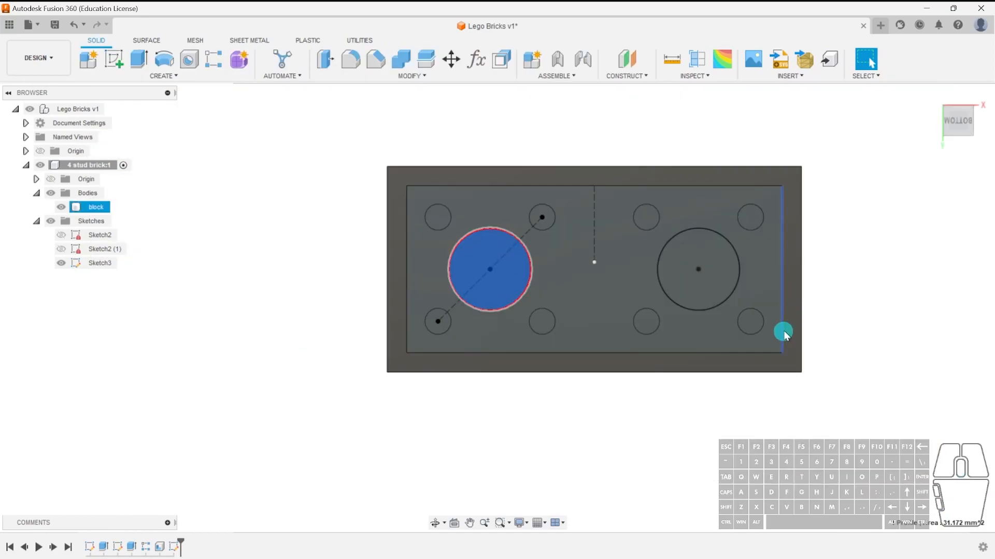
Extrude both 6.3 mm circles 8.11 mm as a Join to form the support tubes flush with the brick's bottom.
middle_click_drag(719, 432, 673, 395, "shift")
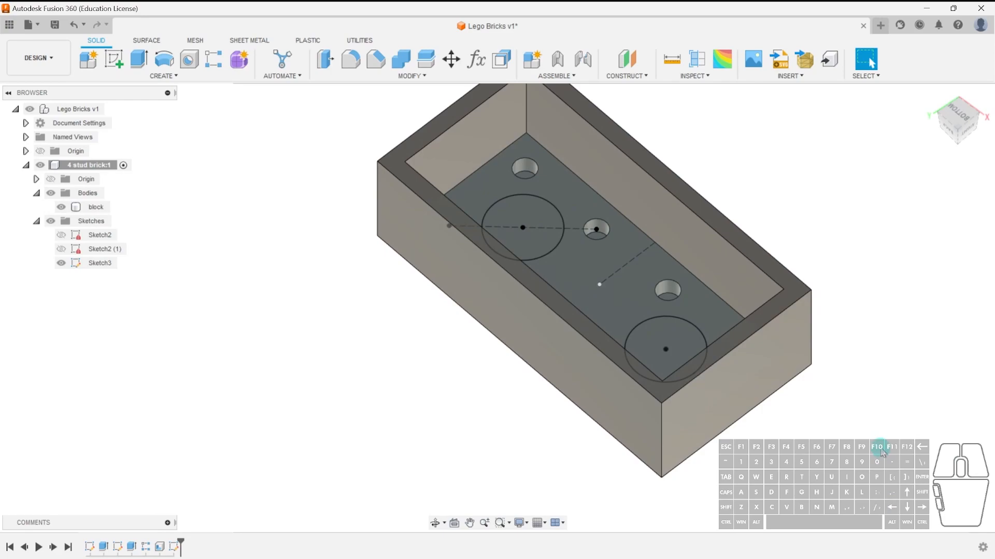
key("e")
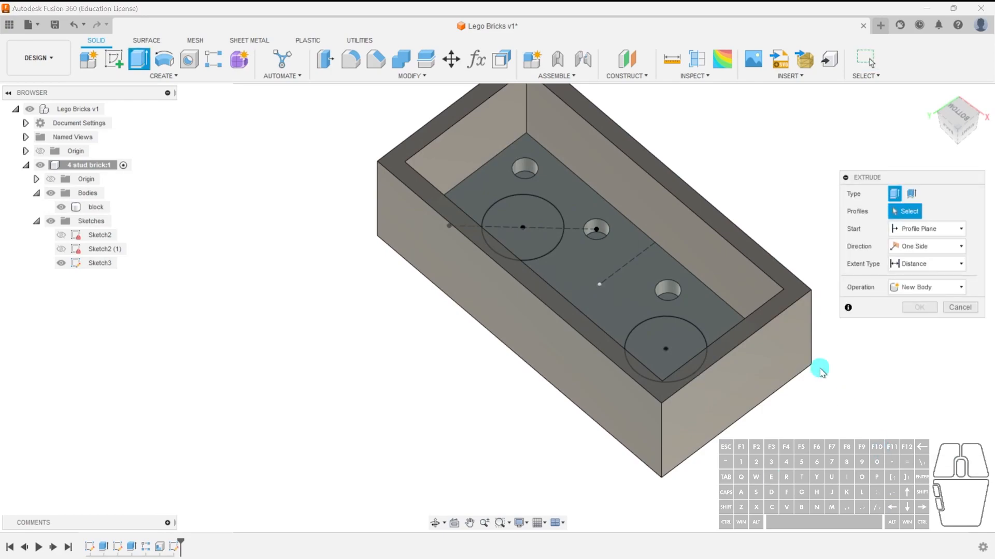
left_click(530, 214)
left_click(676, 327)
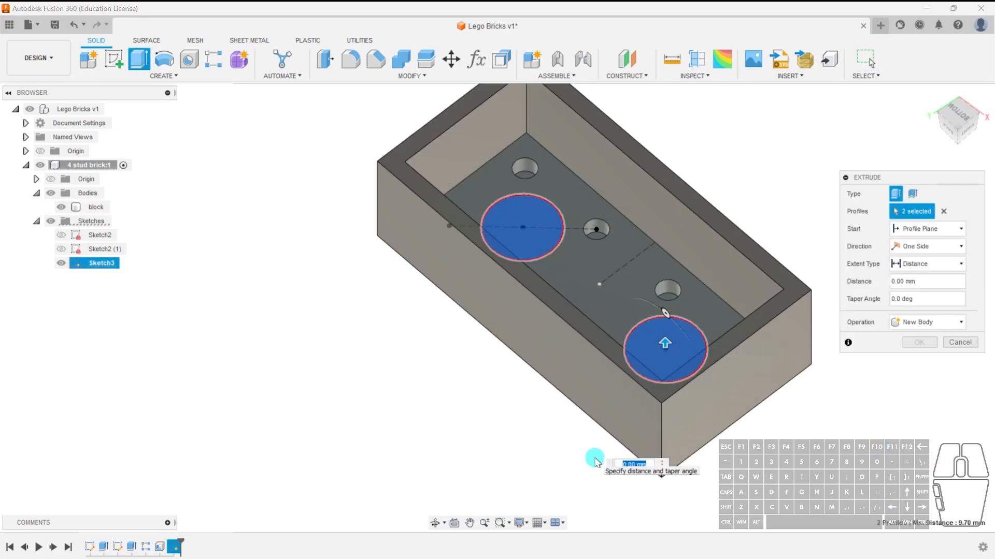
left_click_drag(664, 343, 668, 293)
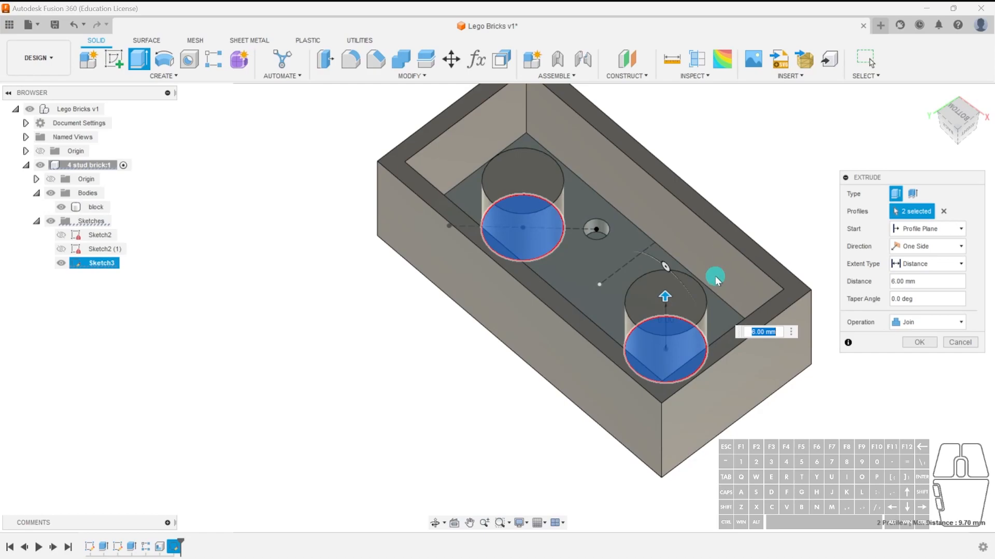
middle_click_drag(766, 433, 723, 395, "shift")
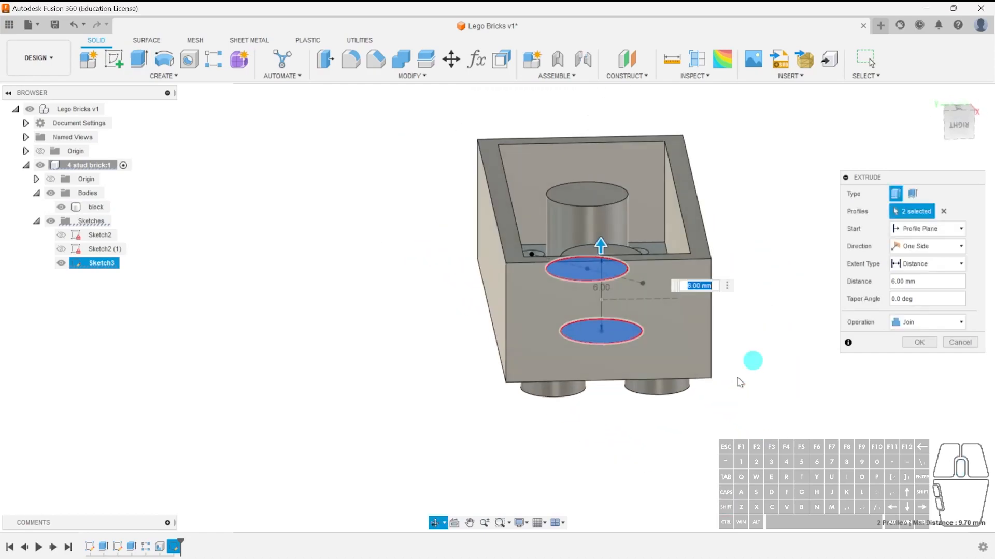
left_click(961, 129)
left_click_drag(591, 207, 604, 172)
middle_click_drag(715, 289, 681, 281, "shift")
scroll(680, 281, "up", 3)
left_click_drag(648, 258, 654, 322)
scroll(654, 320, "down", 3)
scroll(655, 311, "up", 2)
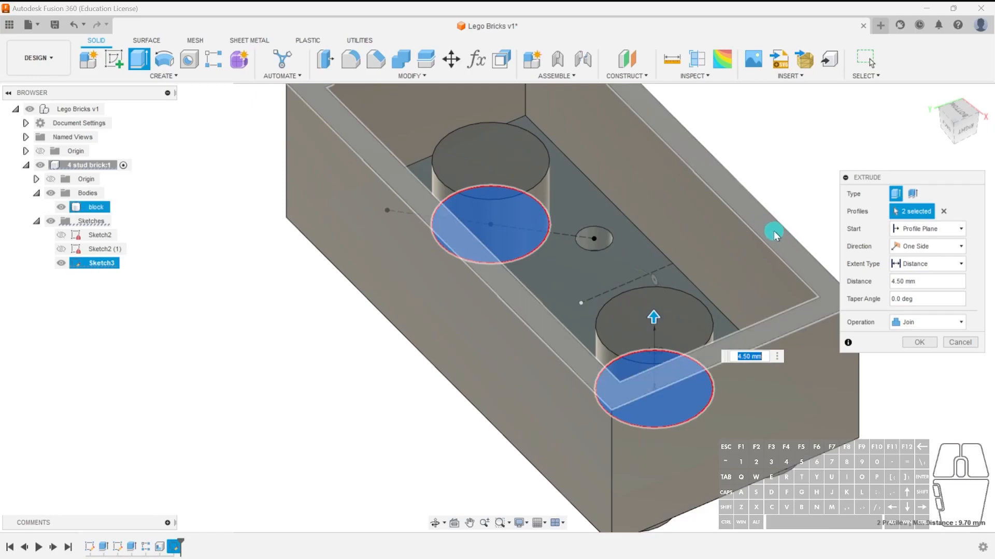
left_click(801, 259)
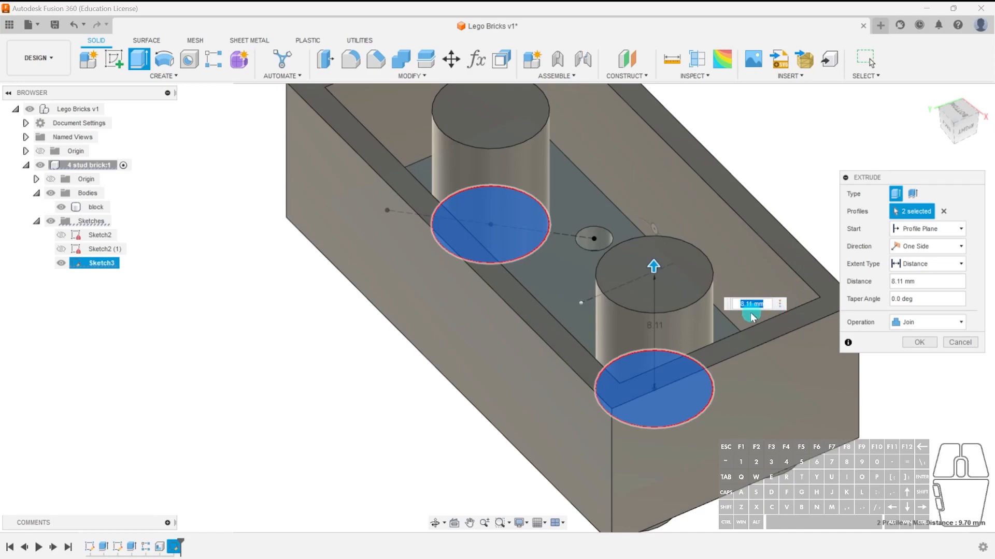
left_click(965, 133)
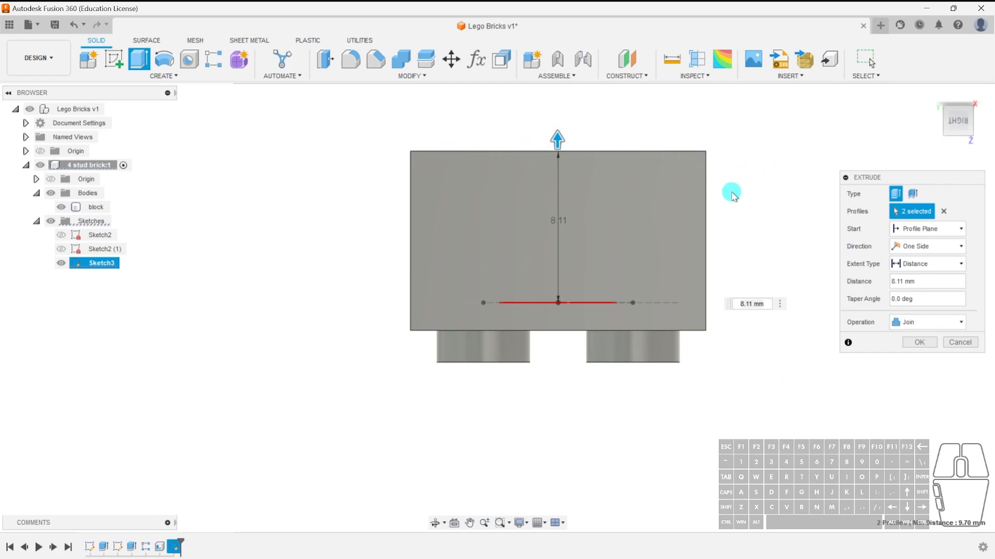
middle_click_drag(714, 226, 740, 256, "shift")
middle_click_drag(550, 175, 564, 222)
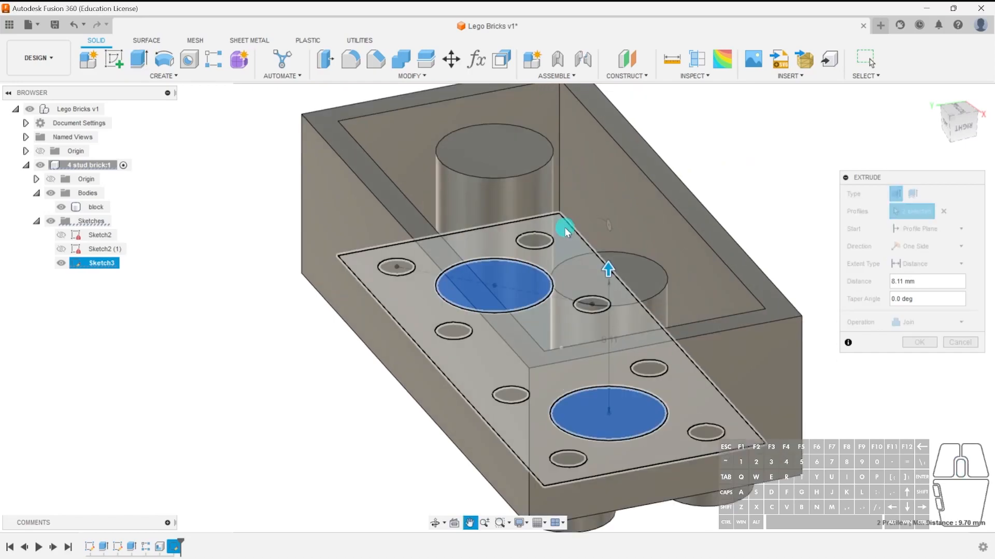
left_click(920, 343)
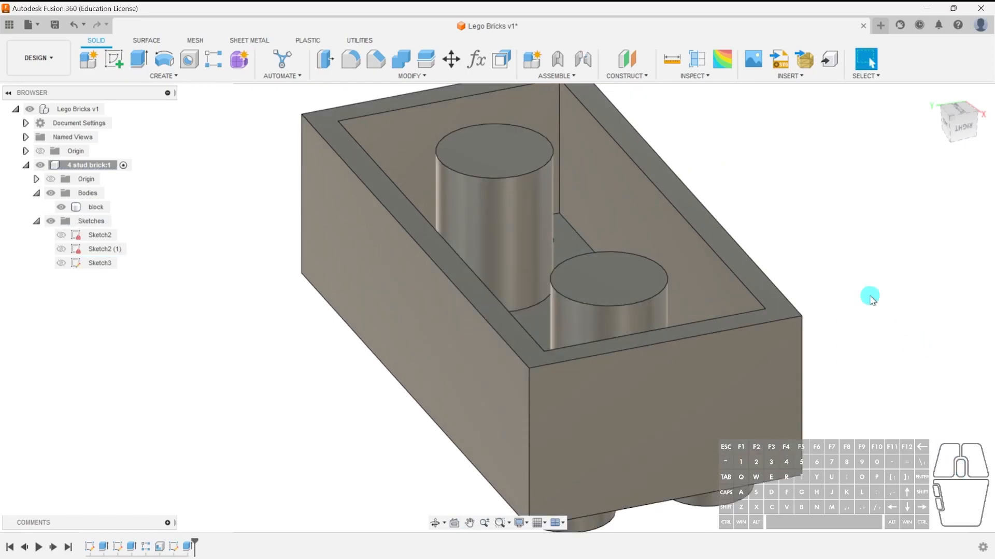
scroll(823, 280, "down", 3)
middle_click_drag(644, 271, 566, 281, "shift")
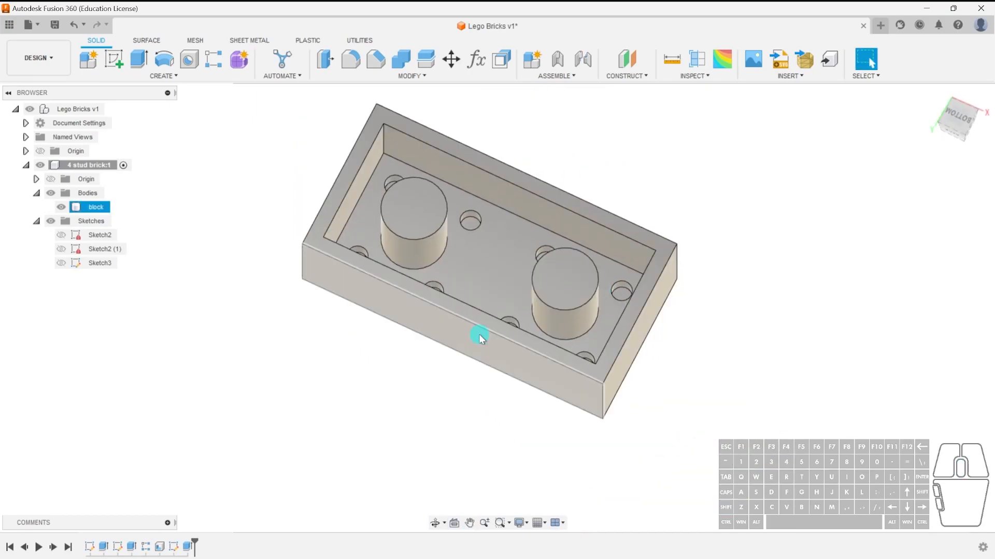
scroll(507, 296, "up", 3)
middle_click_drag(602, 335, 571, 192, "shift")
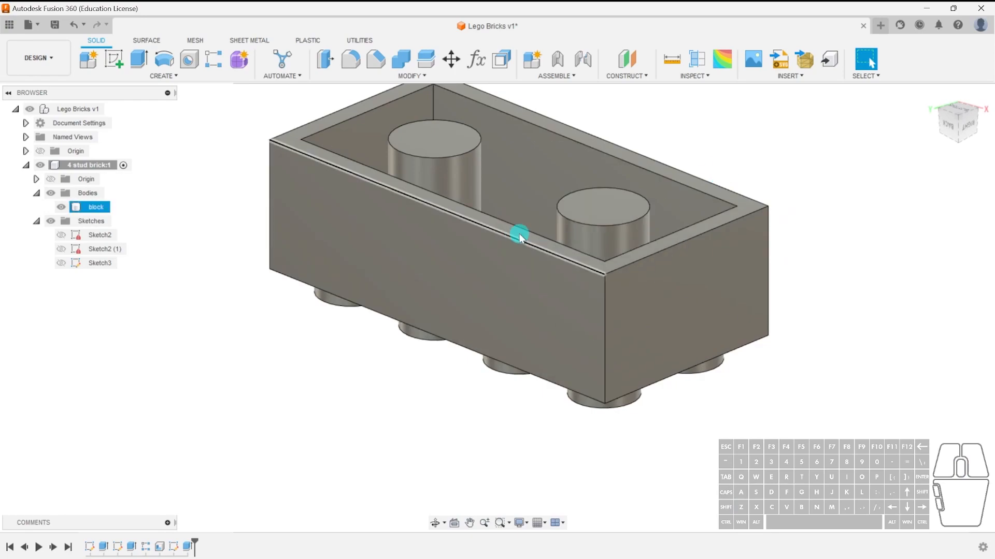
middle_click_drag(508, 279, 579, 346, "shift")
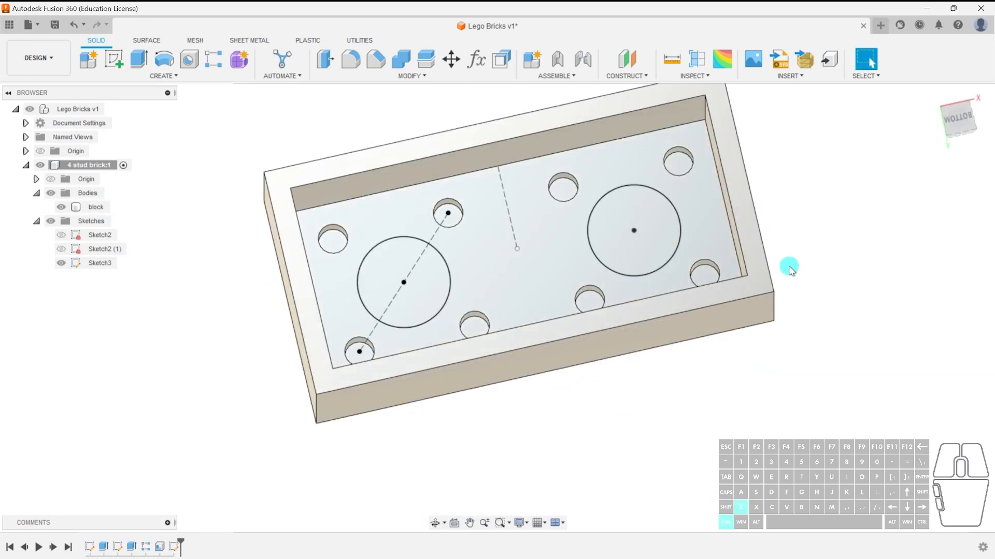
mouse_move(762, 311)
middle_mouse_down("shift")
mouse_move(655, 271)
mouse_move(766, 277)
middle_mouse_up("shift")
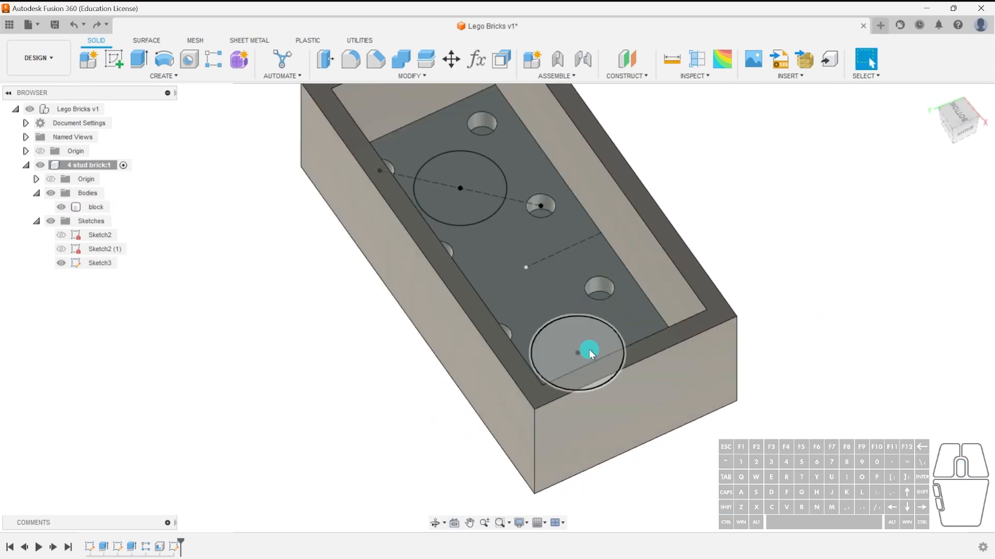
key("e")
left_click(460, 173)
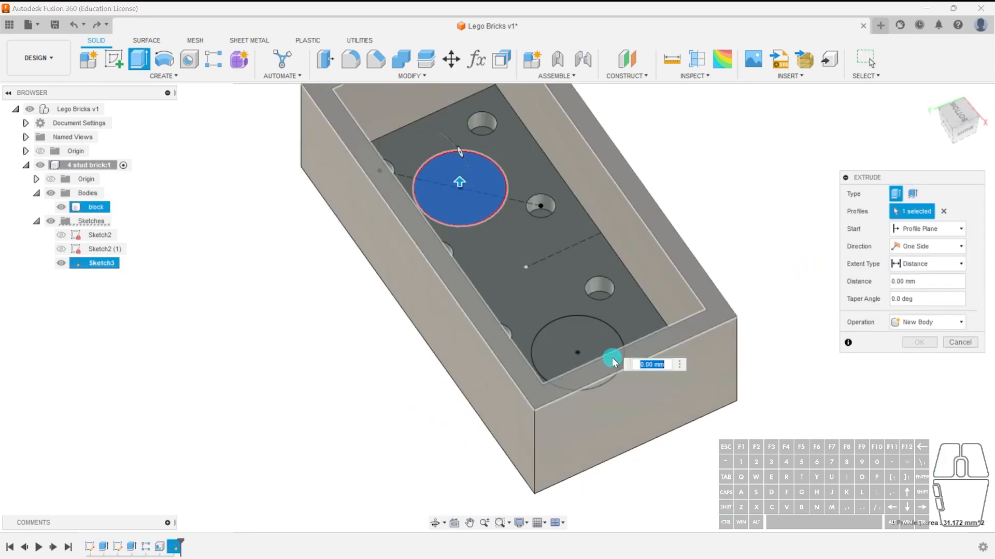
left_click(580, 343)
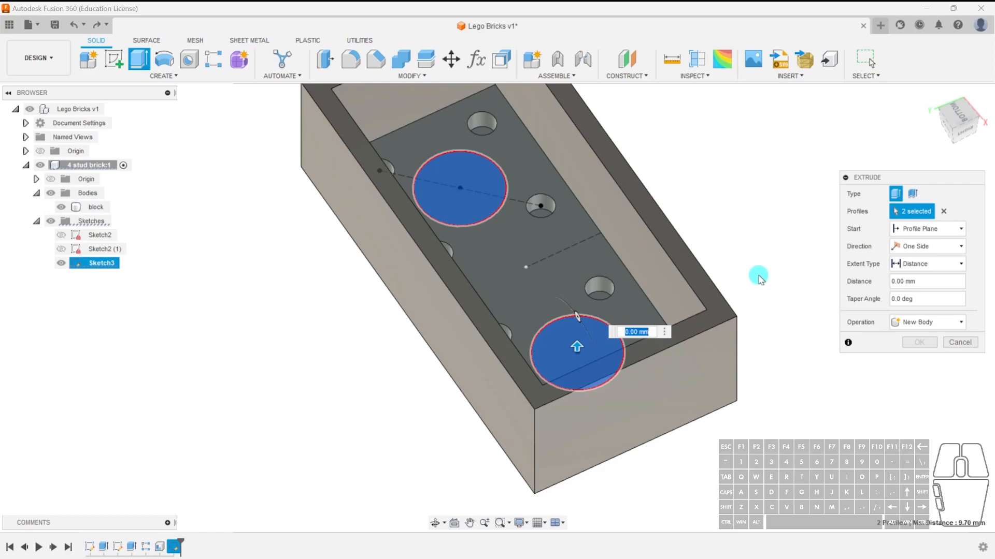
left_click(679, 250)
middle_click_drag(791, 345, 744, 217, "shift")
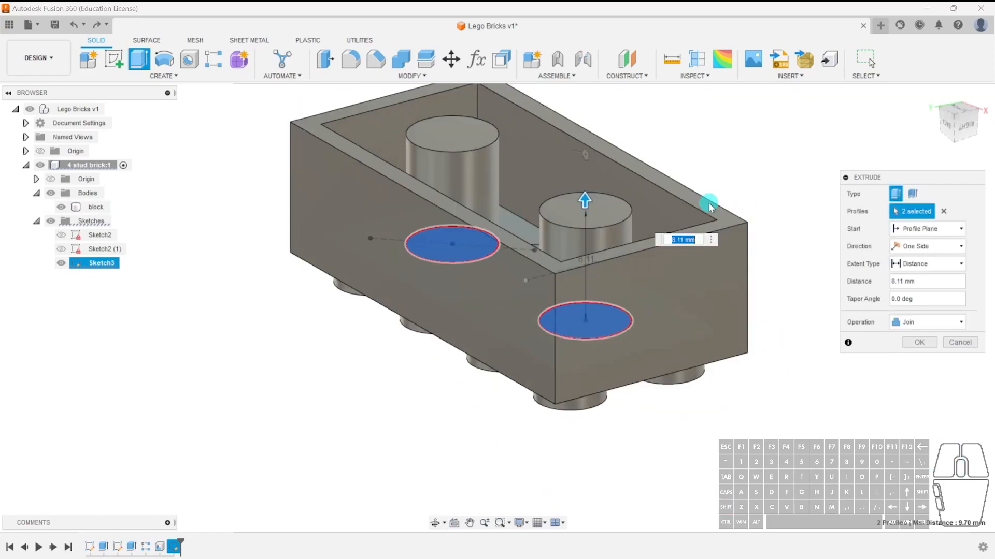
scroll(689, 201, "up", 2)
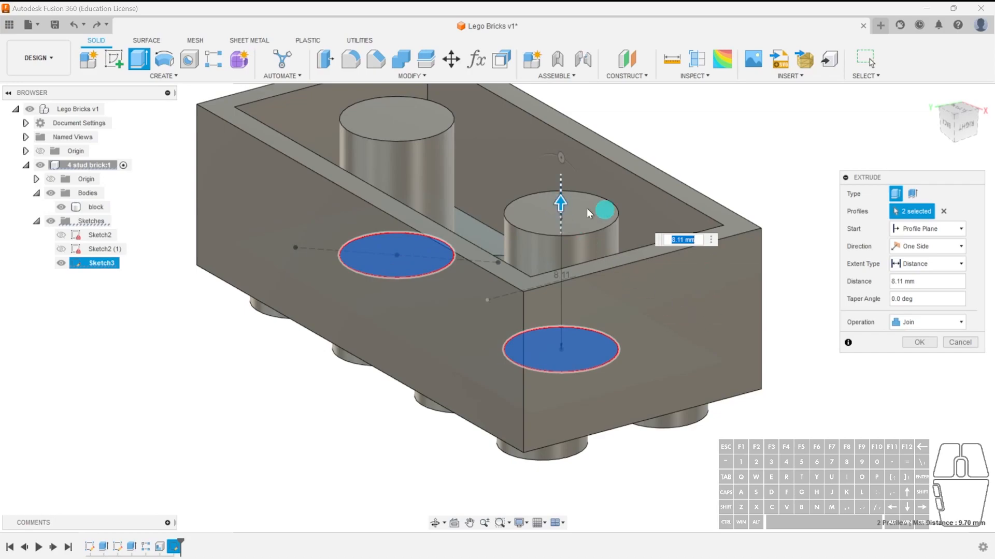
left_click(970, 345)
middle_click_drag(806, 337, 804, 364, "shift")
key("e")
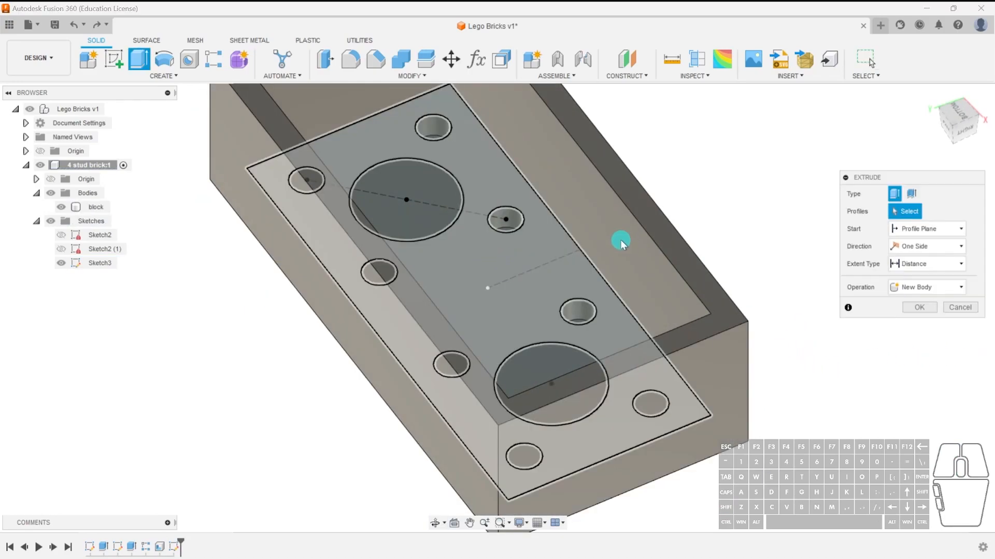
left_click(428, 218)
left_click(550, 375)
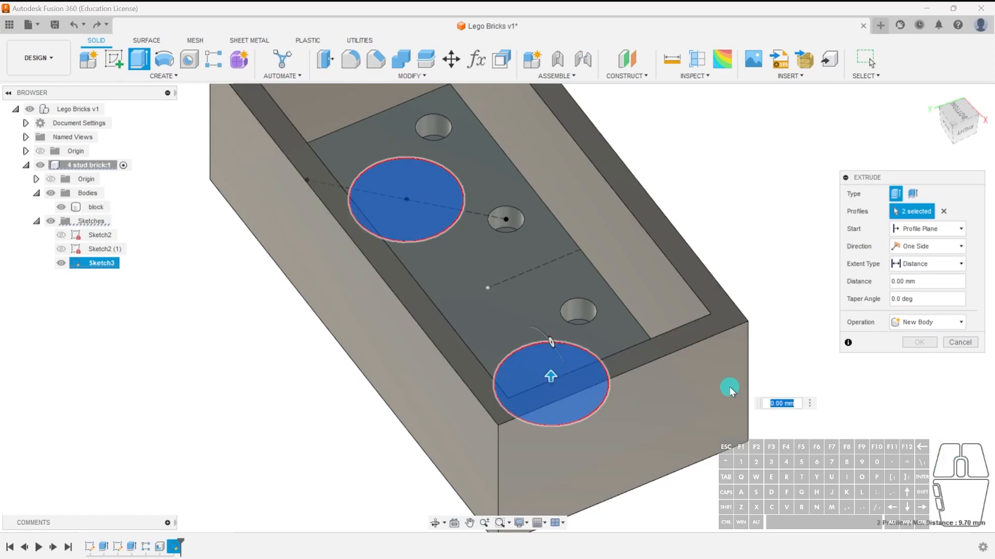
scroll(586, 322, "up", 5)
middle_click_drag(567, 327, 558, 279, "shift")
left_click(558, 279)
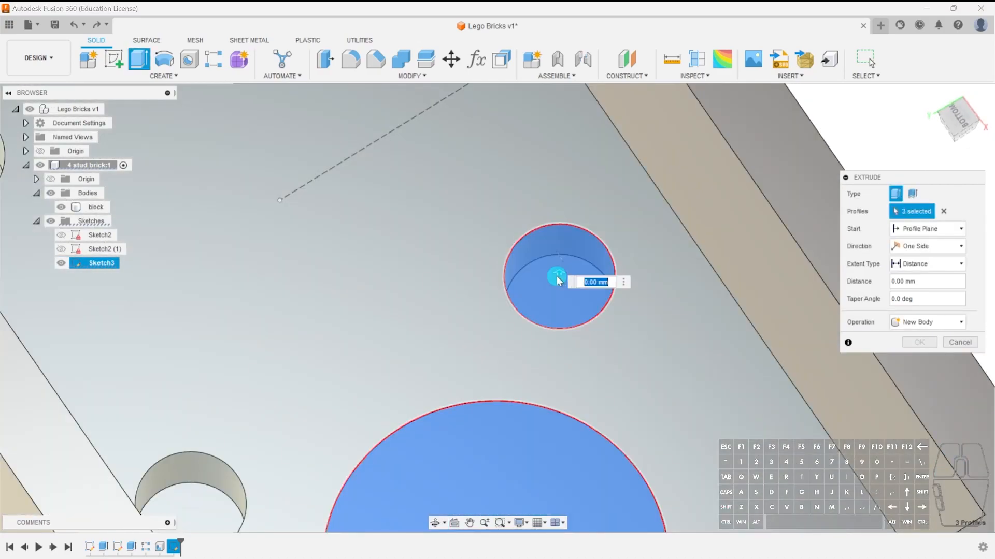
scroll(601, 326, "down", 5)
mouse_move(648, 373)
middle_mouse_down("shift")
mouse_move(658, 377)
mouse_move(665, 339)
mouse_move(638, 364)
middle_mouse_up("shift")
left_click_drag(623, 375, 622, 332)
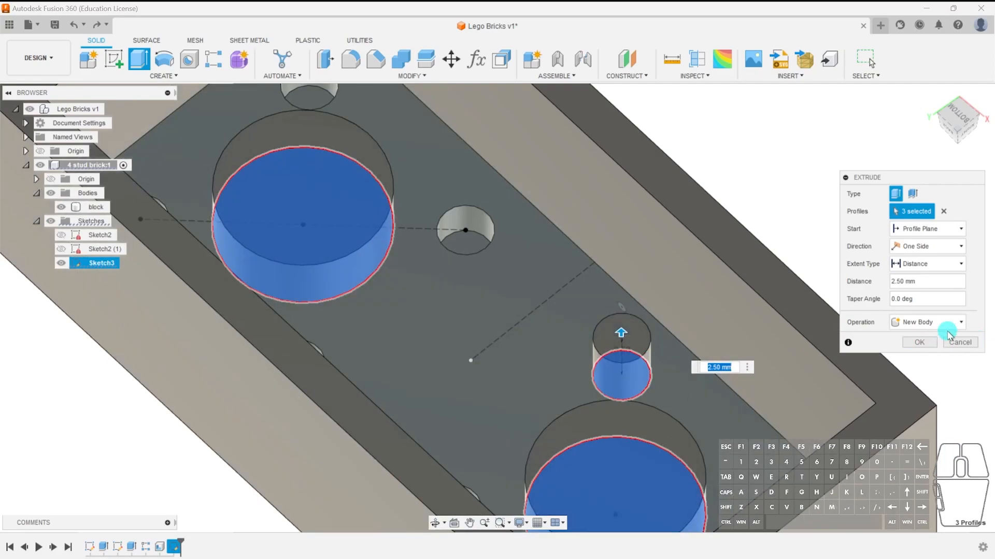
left_click(959, 342)
scroll(627, 433, "down", 3)
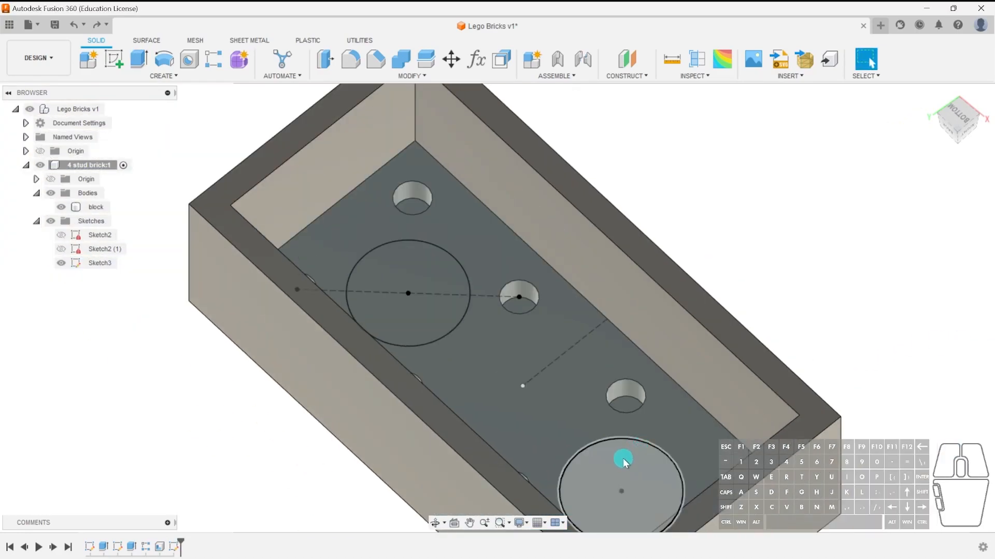
key("e")
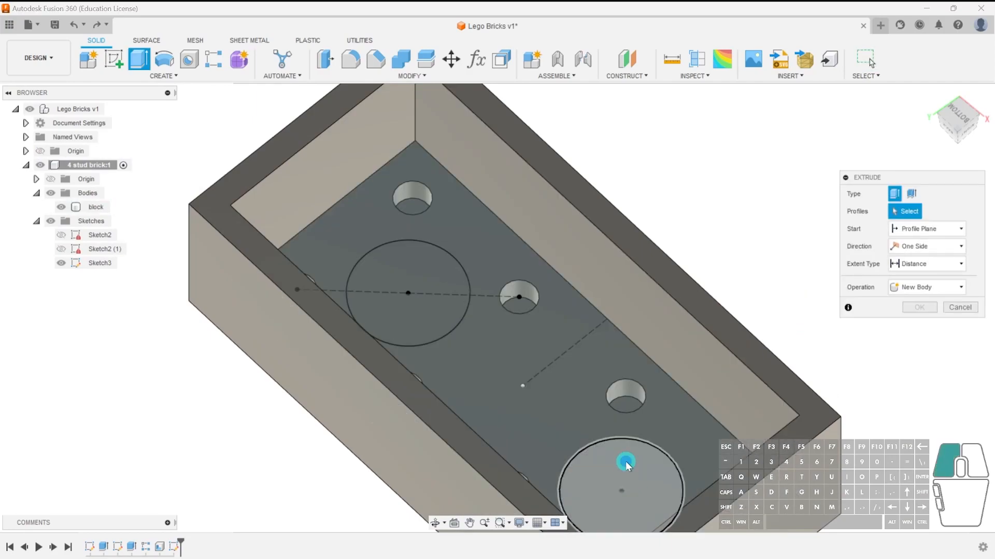
left_click(626, 461)
middle_click_drag(668, 433, 659, 409, "shift")
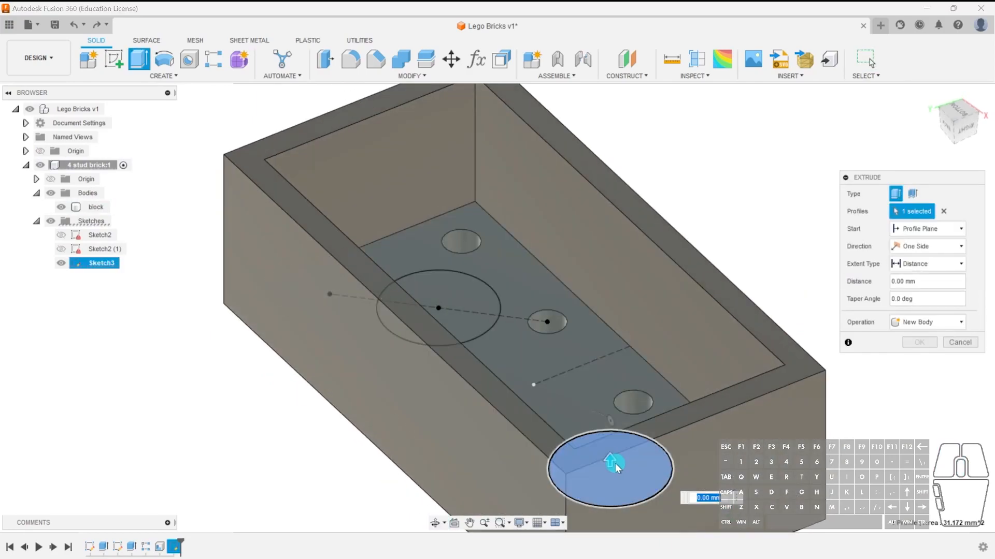
left_click_drag(610, 460, 609, 413)
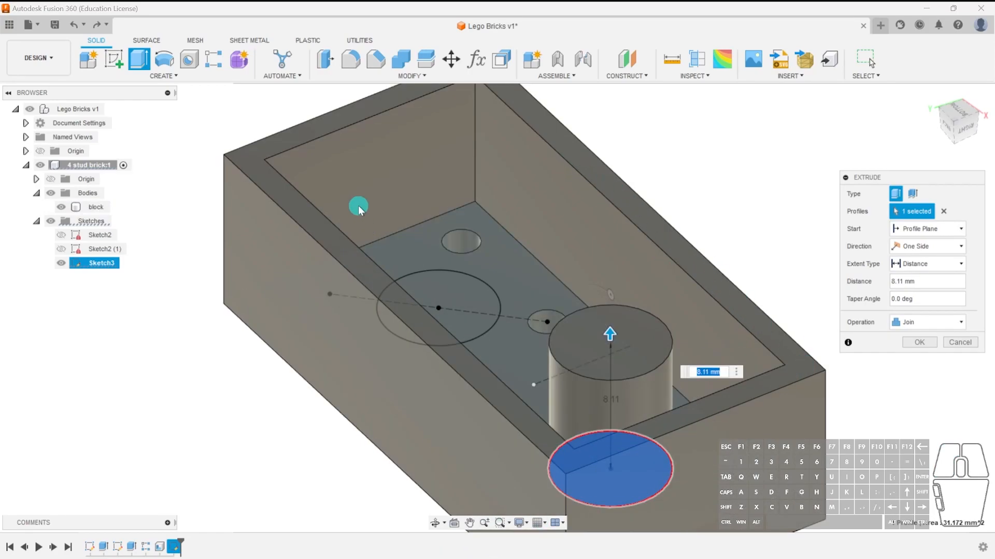
left_click(959, 339)
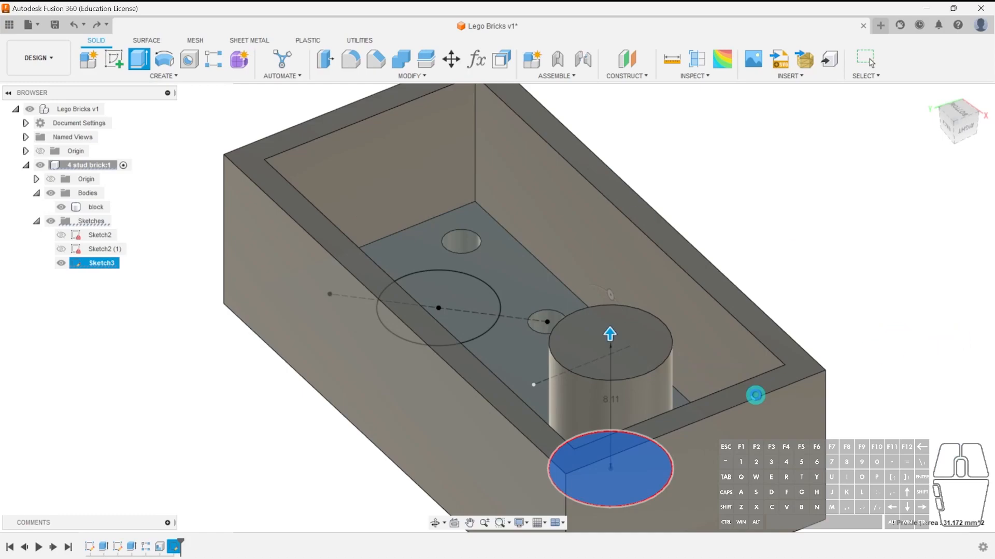
Extrude the two tube circles 8.11 mm as a Join to rebuild the support tubes under the brick.
left_click(777, 278)
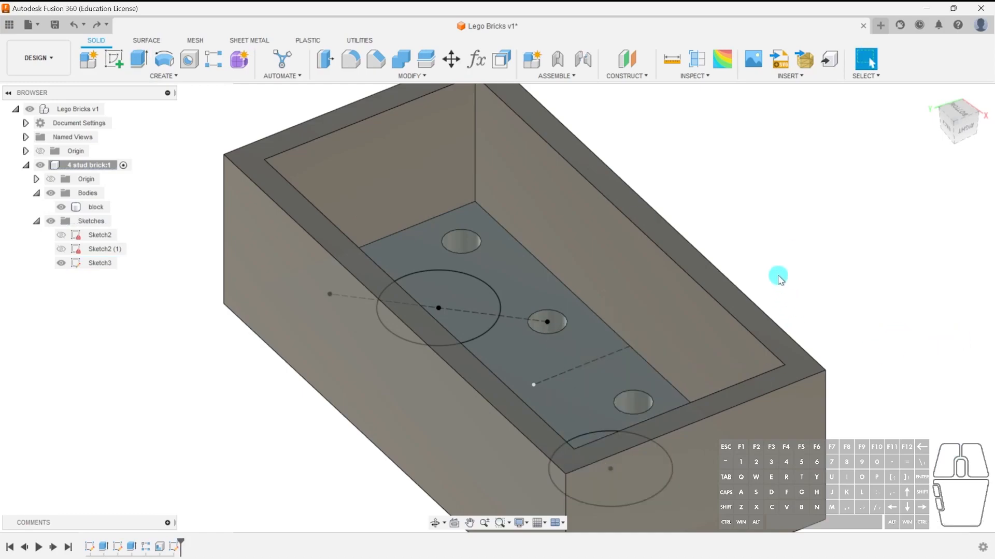
scroll(778, 278, "down", 3)
middle_click_drag(846, 338, 771, 323)
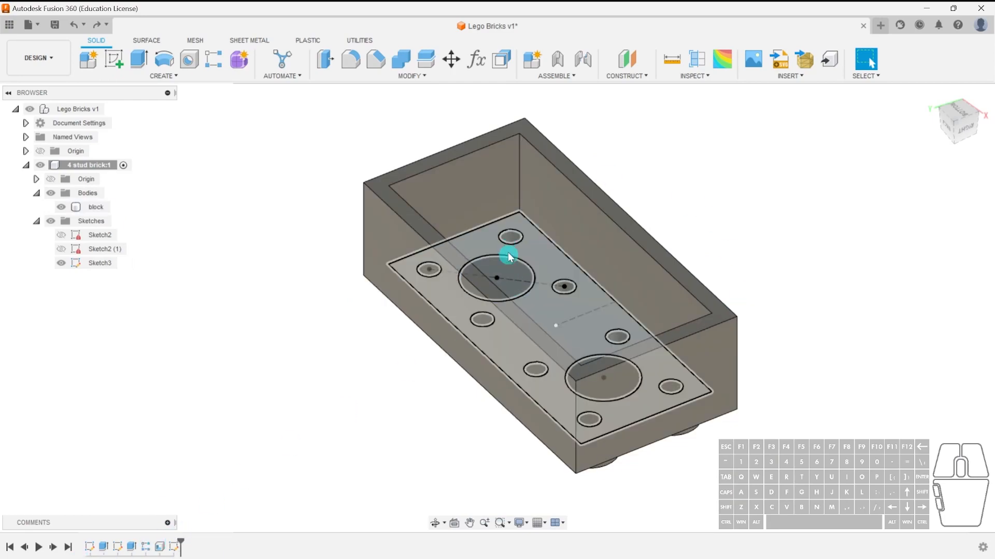
left_click(516, 264)
key("e")
middle_click_drag(595, 361, 613, 373, "shift")
left_click(601, 363)
left_click_drag(612, 363, 713, 275)
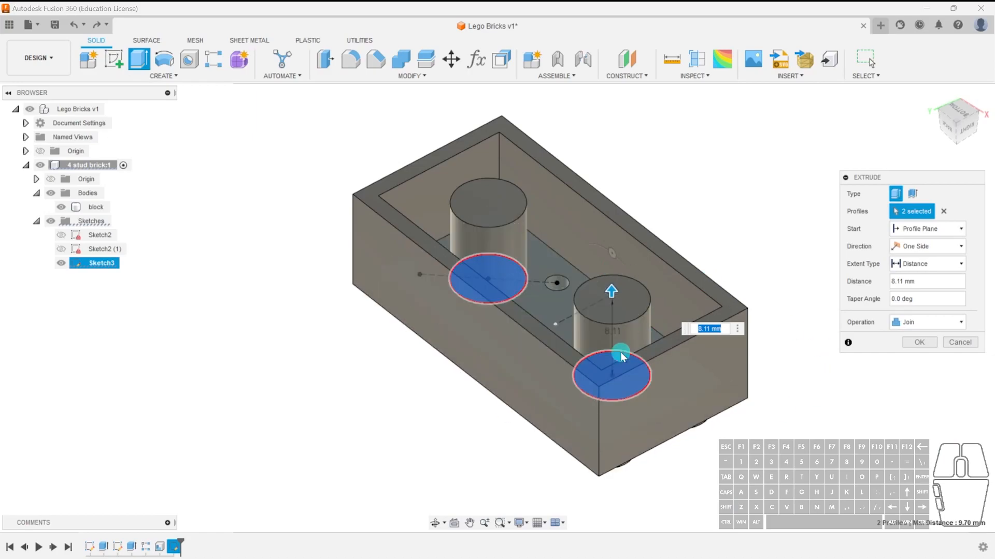
left_click(914, 342)
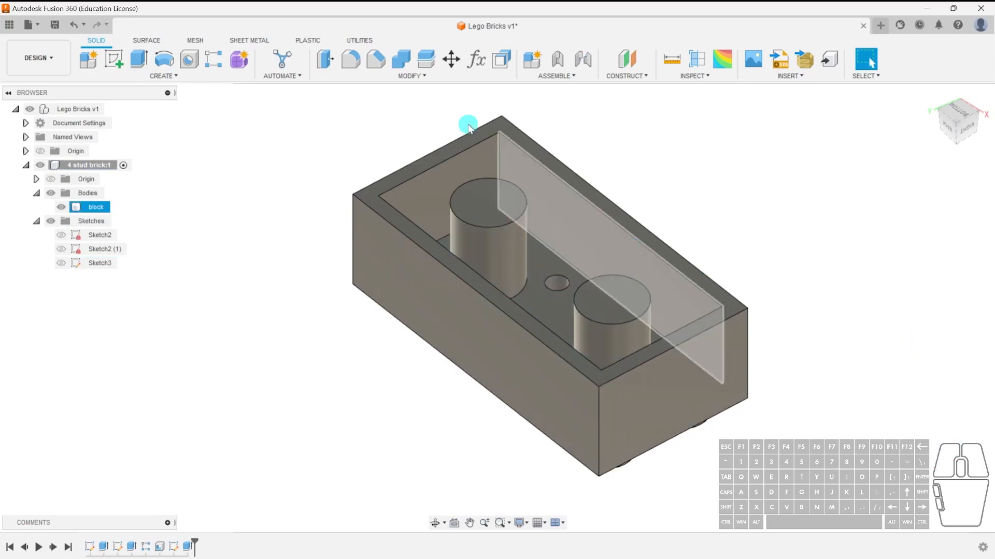
left_click(501, 64)
key("Escape")
left_click(433, 77)
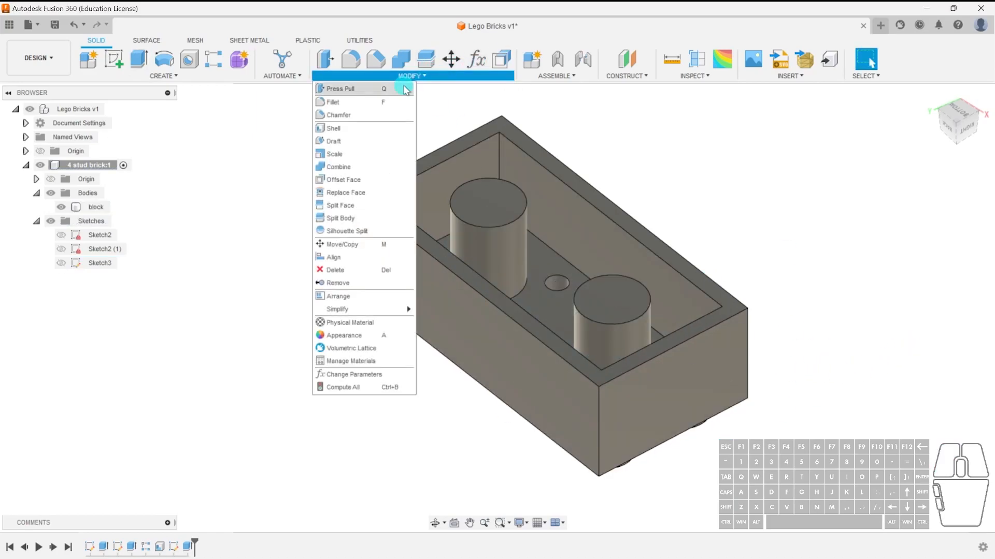
left_click(365, 128)
left_click(496, 197)
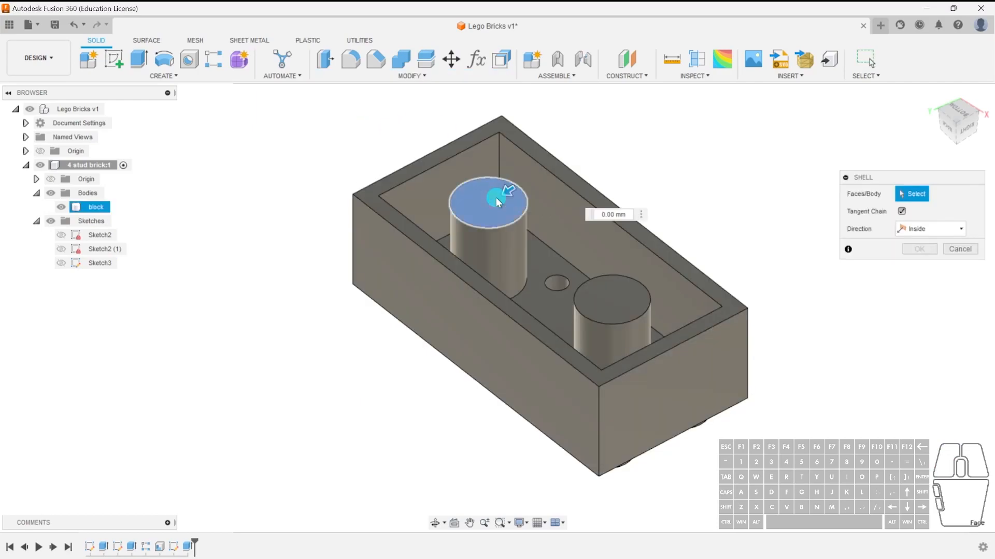
left_click(607, 301)
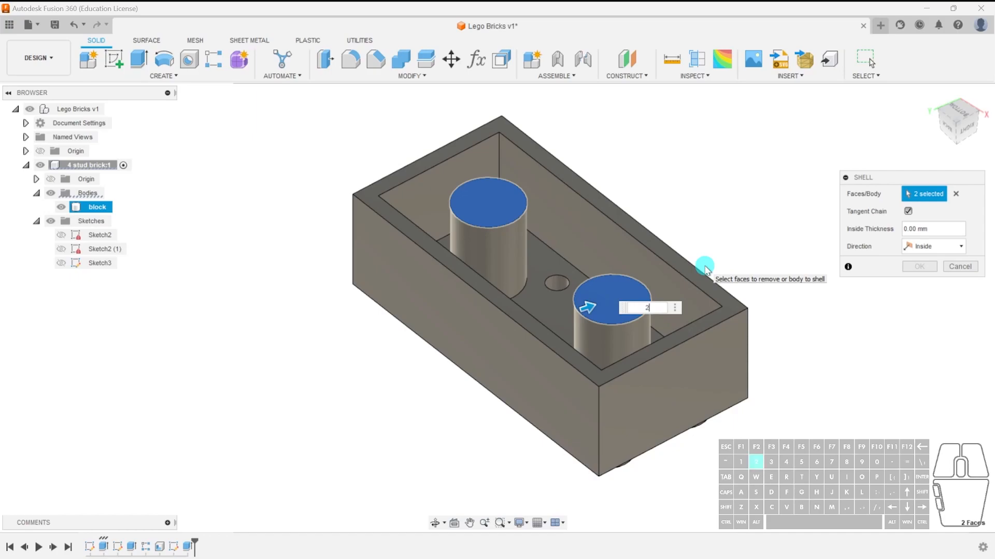
type("2")
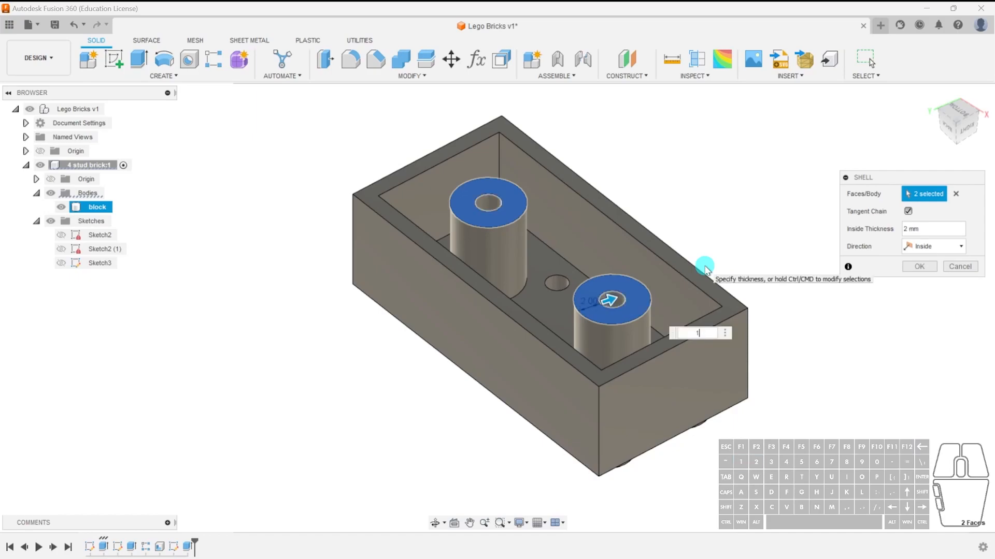
scroll(605, 330, "up", 4)
middle_click_drag(605, 330, 645, 222, "shift")
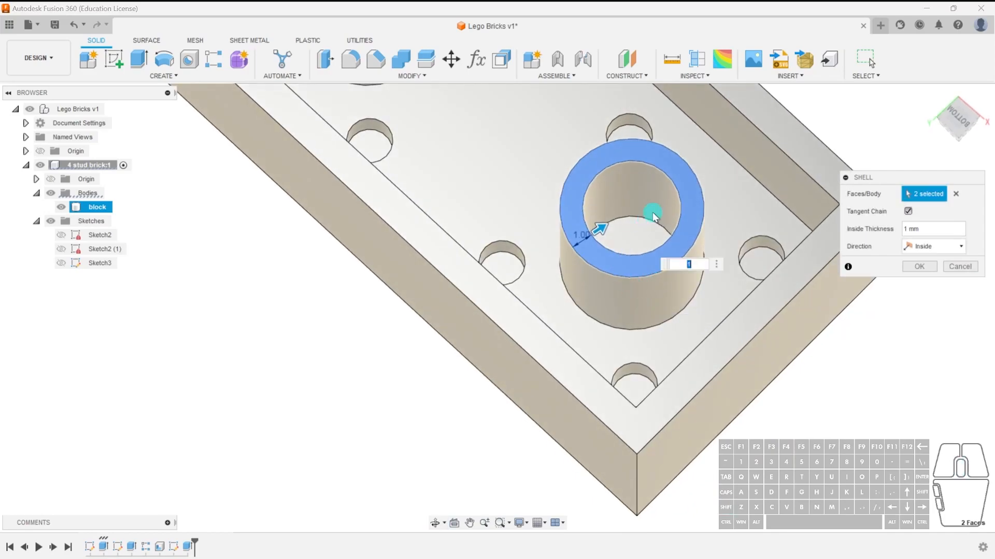
left_click(960, 266)
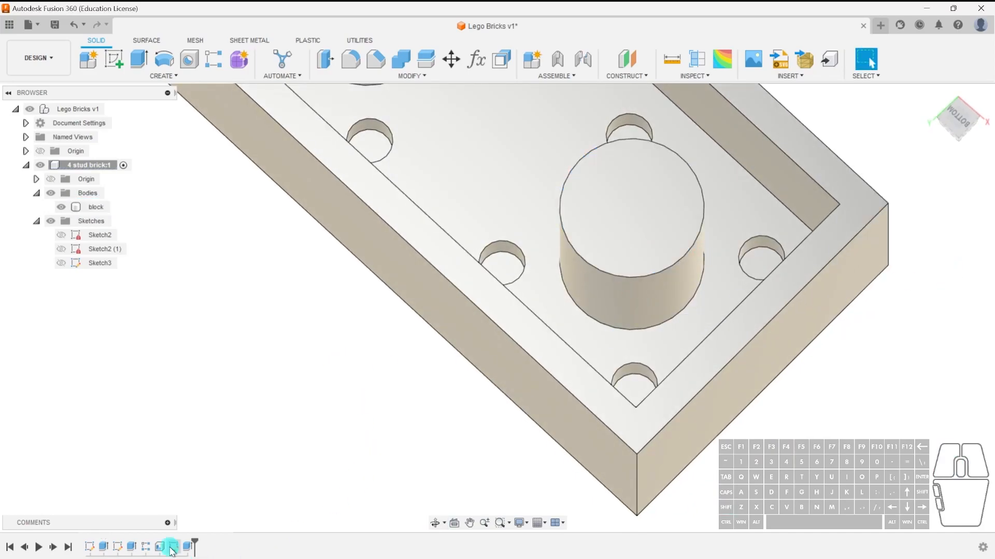
Edit the tube sketch and offset the left 6.3 mm circle 1 mm inward.
double_click(176, 548)
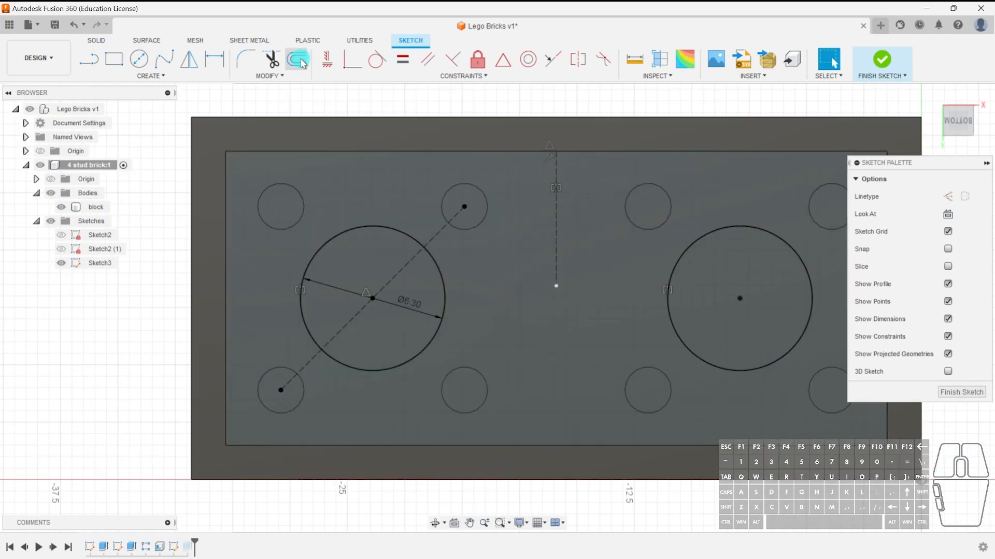
left_click(298, 59)
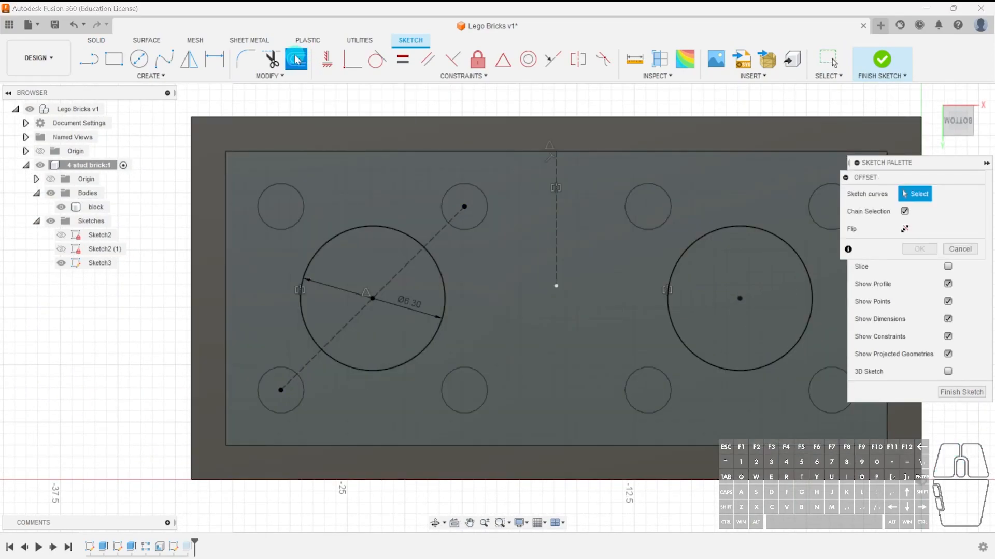
left_click(371, 226)
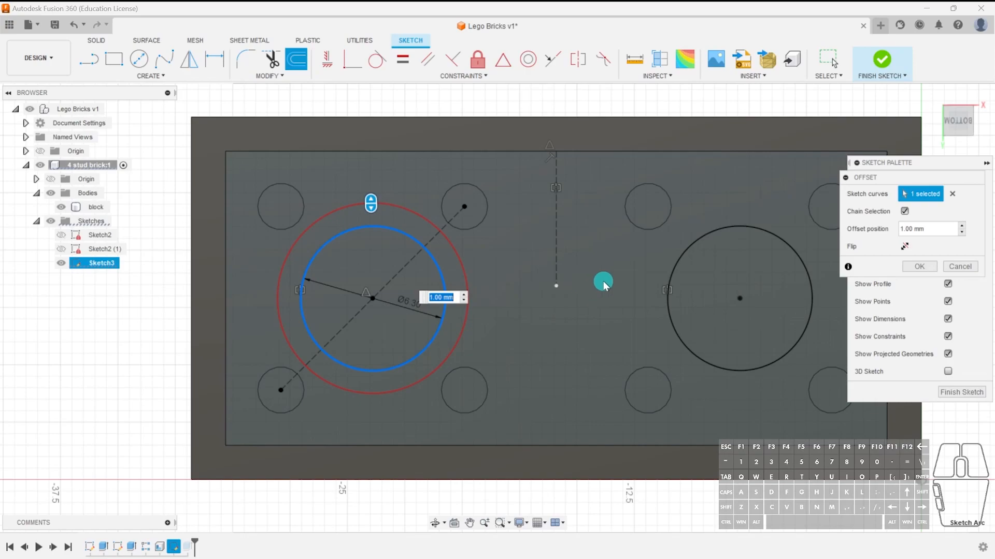
left_click(904, 247)
left_click(489, 321)
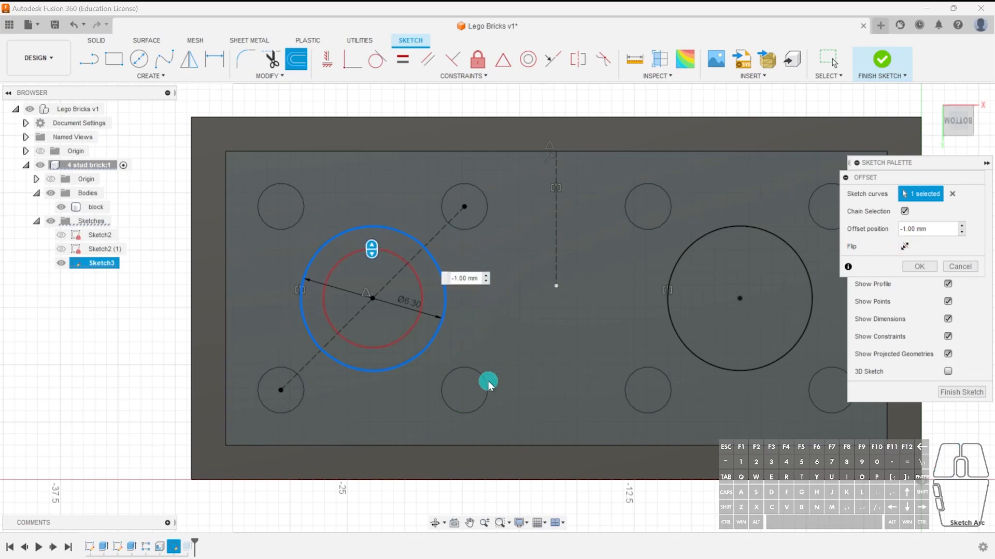
left_click(904, 247)
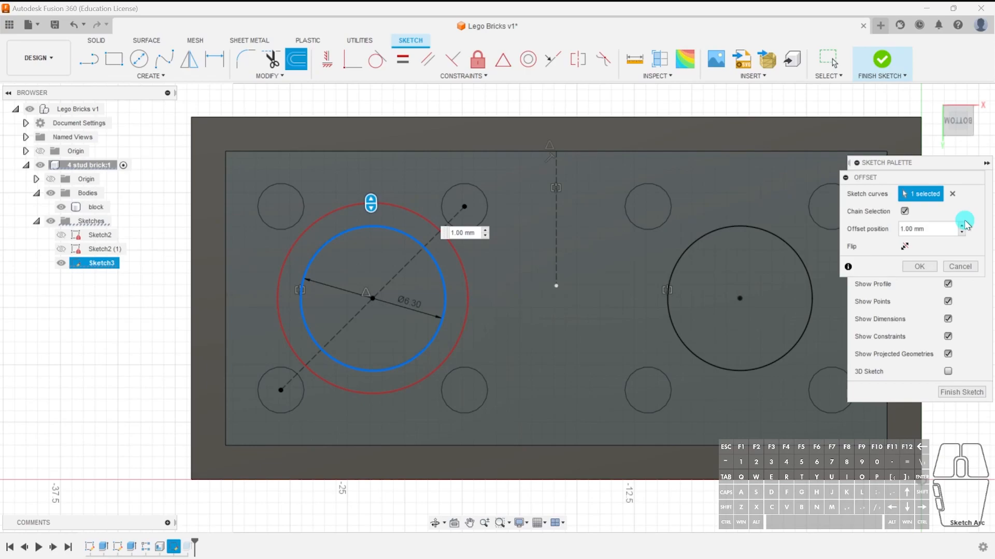
type("-")
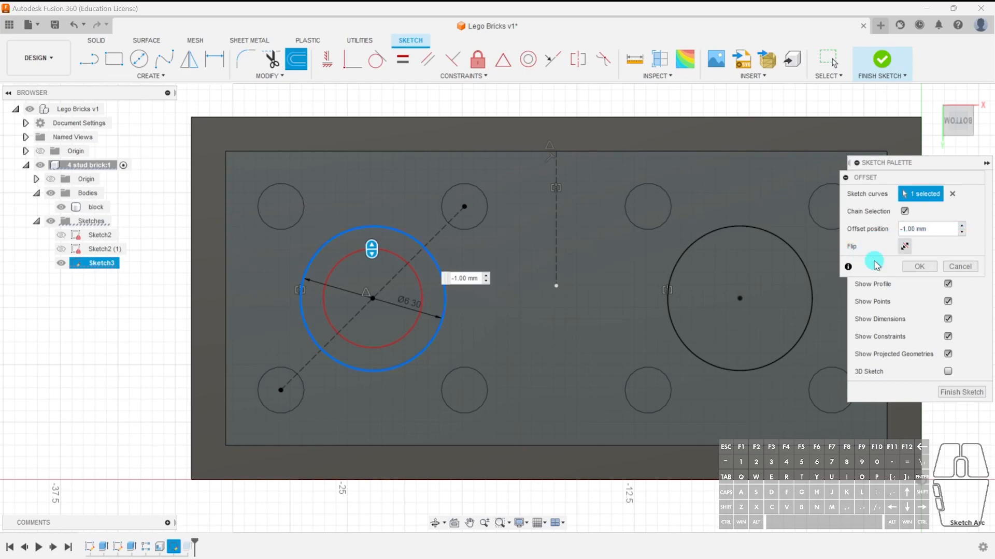
left_click(935, 267)
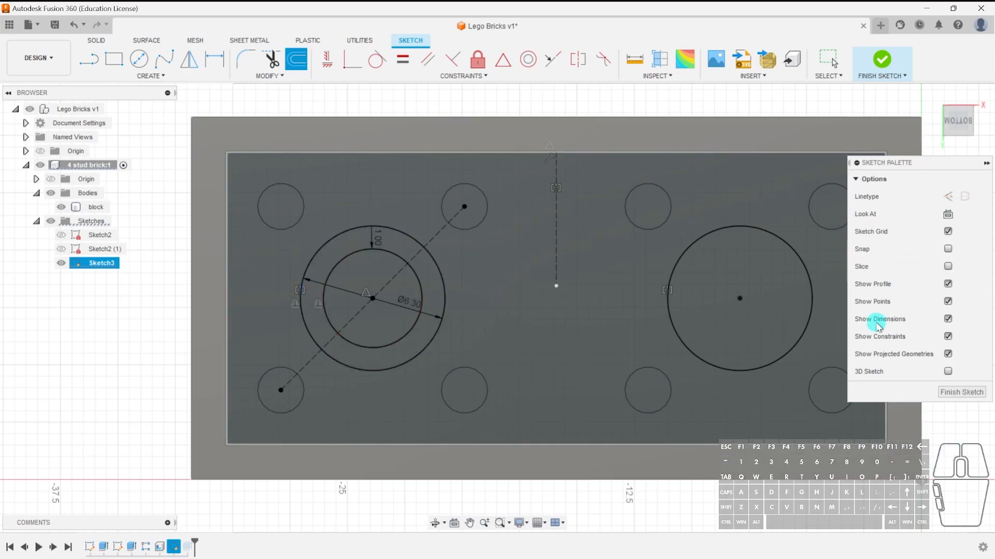
Offset the right 6.3 mm tube circle 1 mm inward and finish the sketch.
left_click(289, 66)
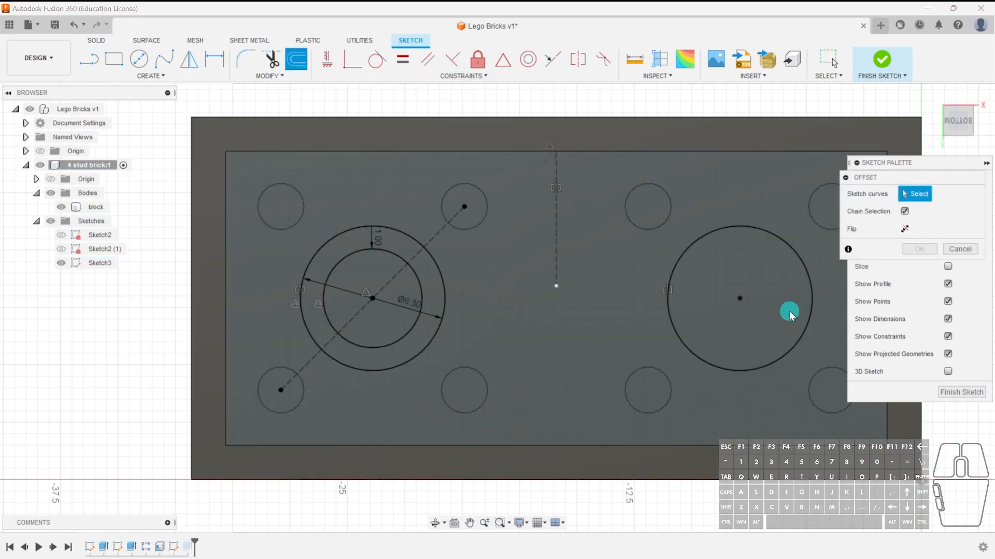
left_click(763, 231)
left_click(903, 248)
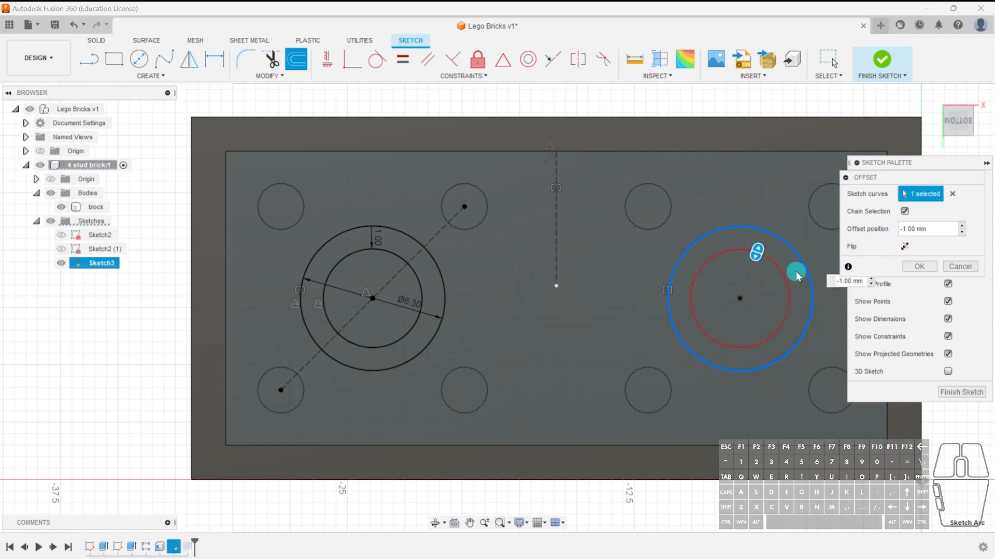
left_click(921, 266)
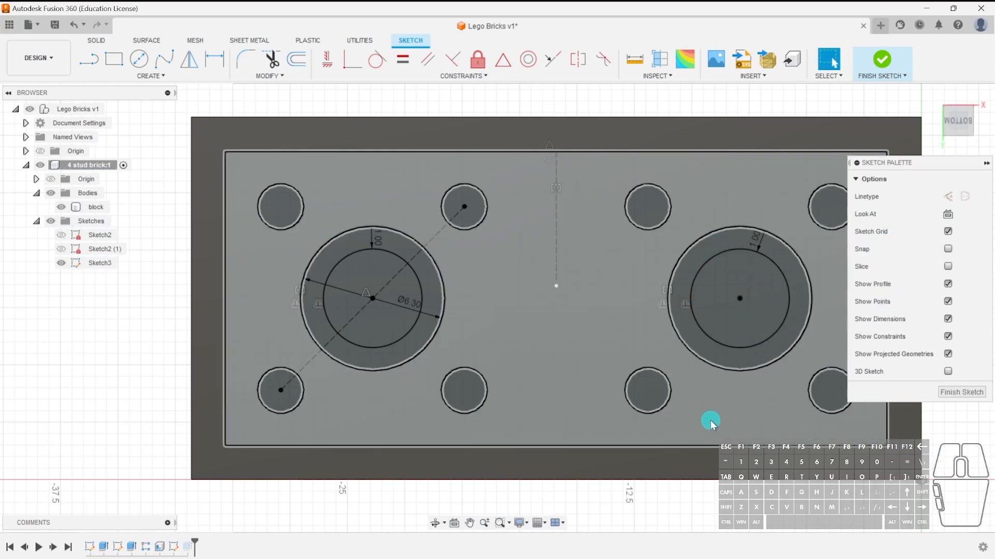
left_click(946, 392)
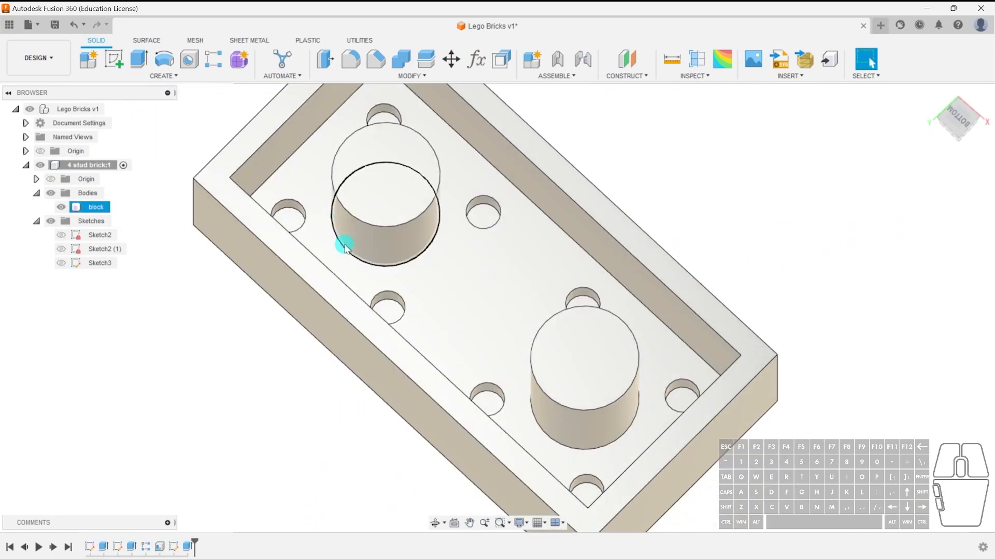
Edit the tube extrusion so only the two ring profiles are extruded, making both support tubes hollow.
double_click(190, 548)
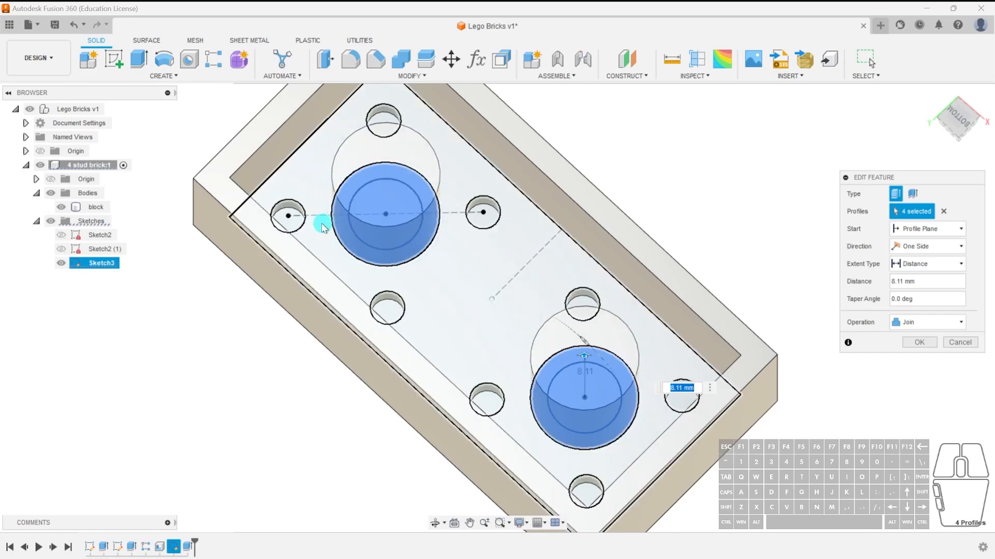
left_click(395, 193)
left_click(604, 402)
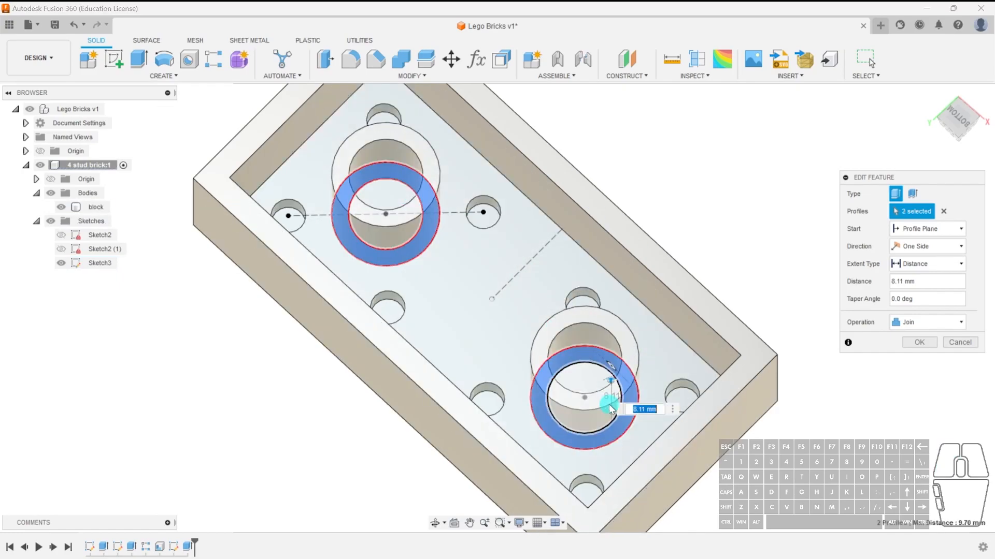
left_click(405, 216)
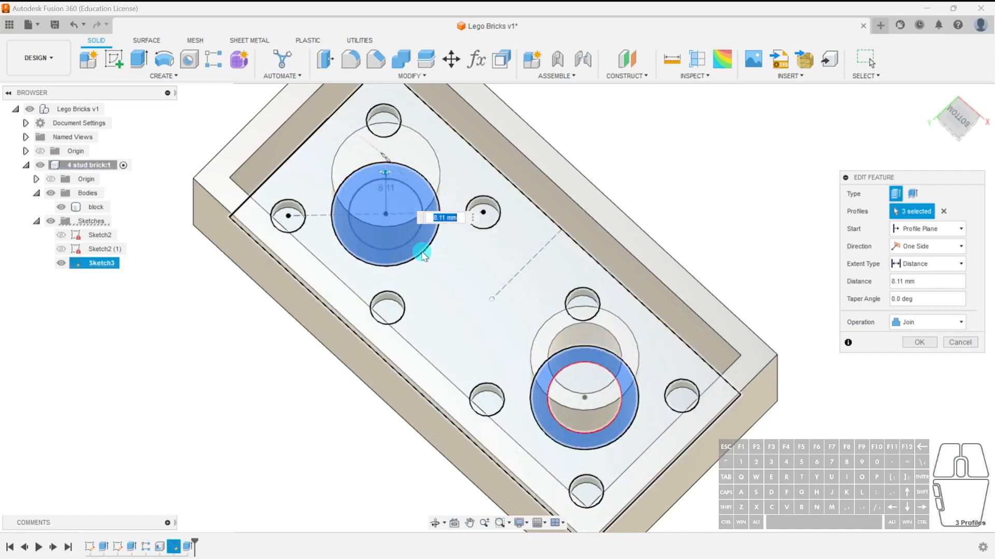
left_click(390, 197)
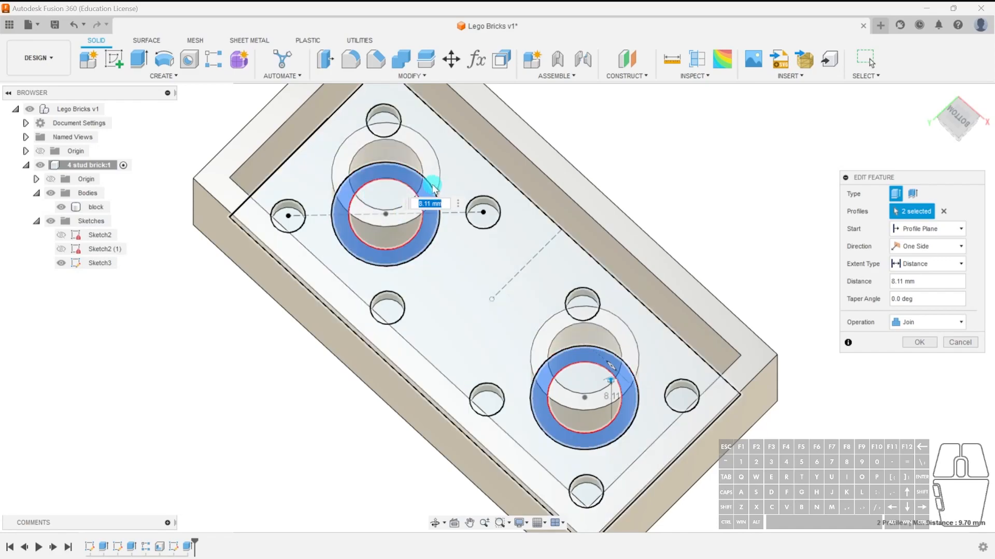
left_click(916, 342)
Orbit around the brick to inspect the hollow support tubes from below and from the top.
middle_click_drag(768, 467, 782, 370, "shift")
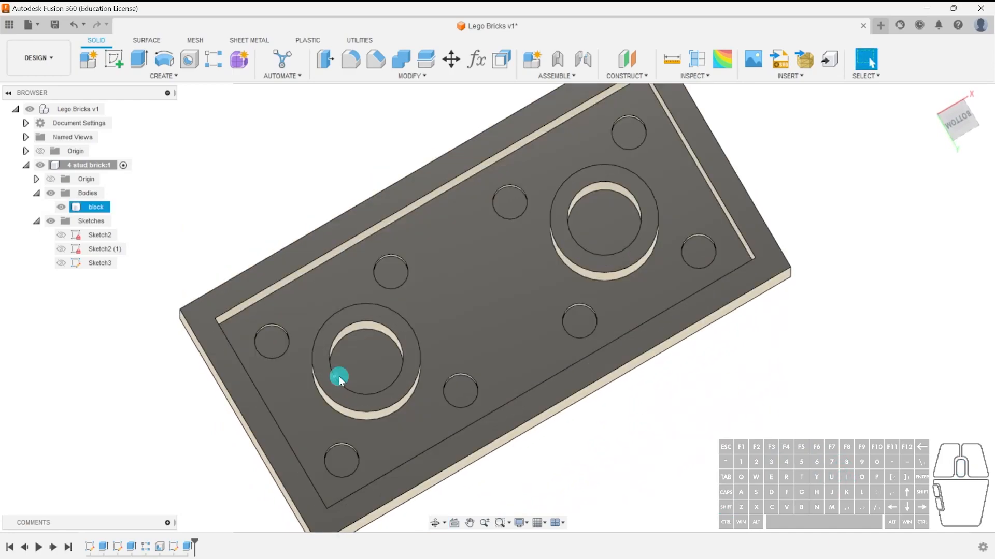
middle_click_drag(658, 475, 648, 436, "shift")
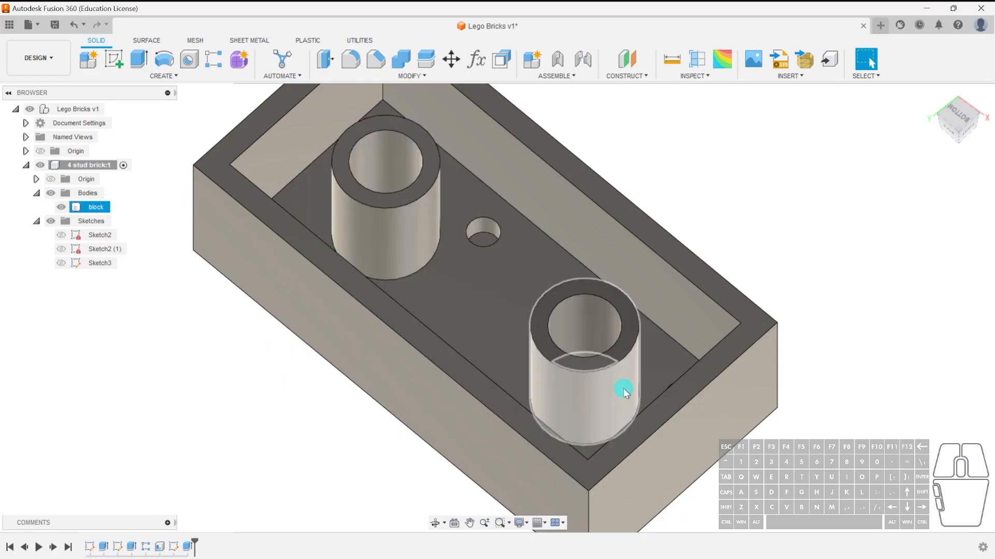
middle_click_drag(589, 326, 547, 354, "shift")
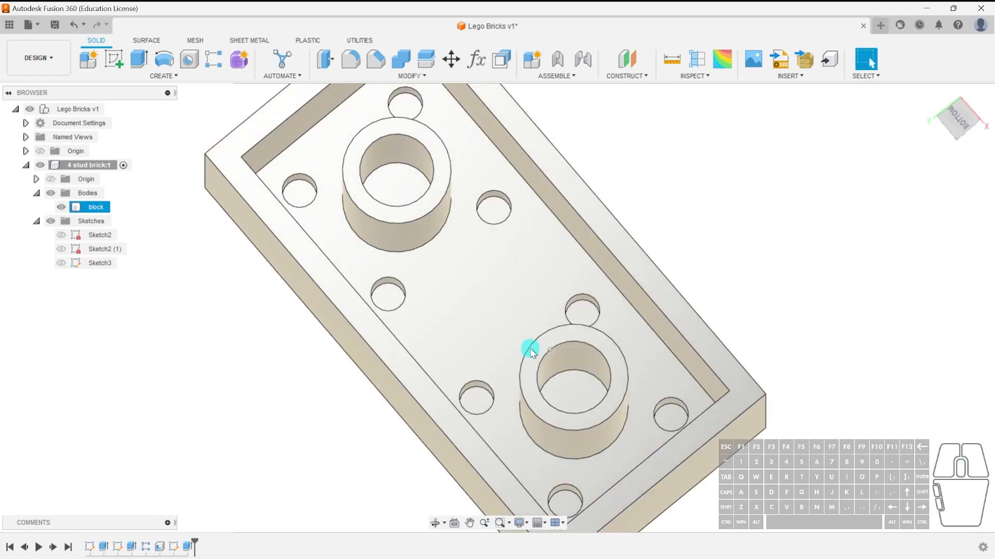
middle_click_drag(584, 297, 536, 467, "shift")
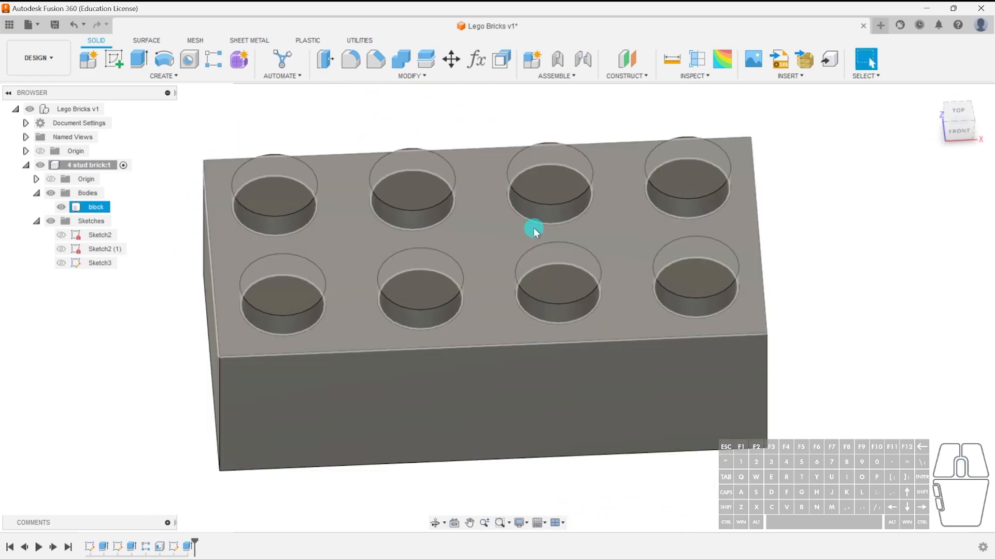
middle_click_drag(504, 216, 662, 247, "shift")
middle_click_drag(528, 313, 442, 153, "shift")
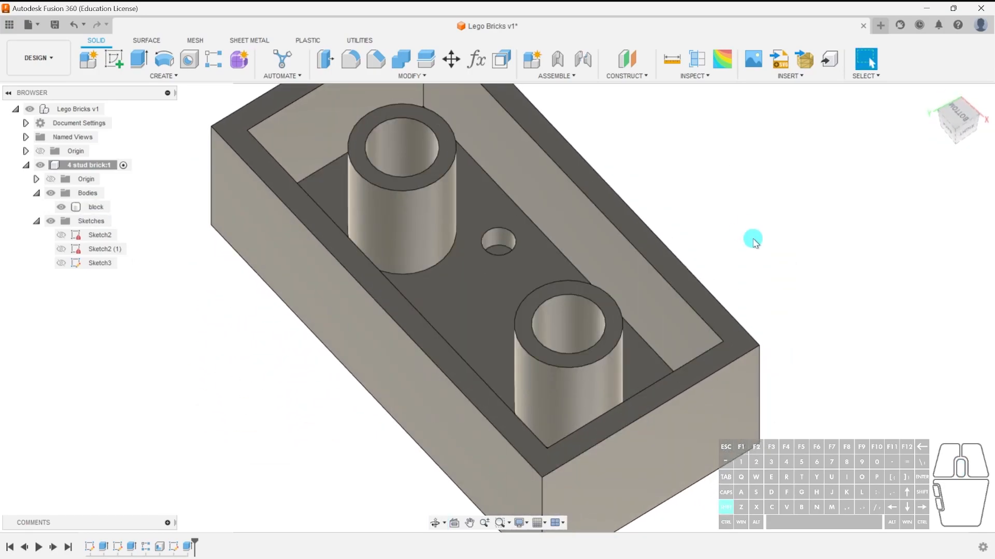
middle_click_drag(752, 244, 762, 247, "shift")
scroll(550, 237, "down", 3)
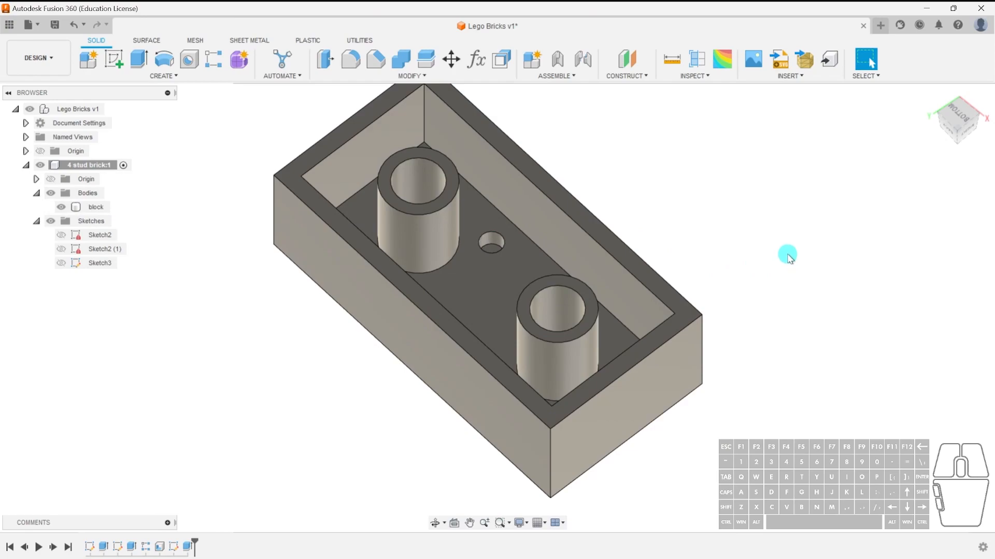
right_click(757, 164)
left_click(766, 163)
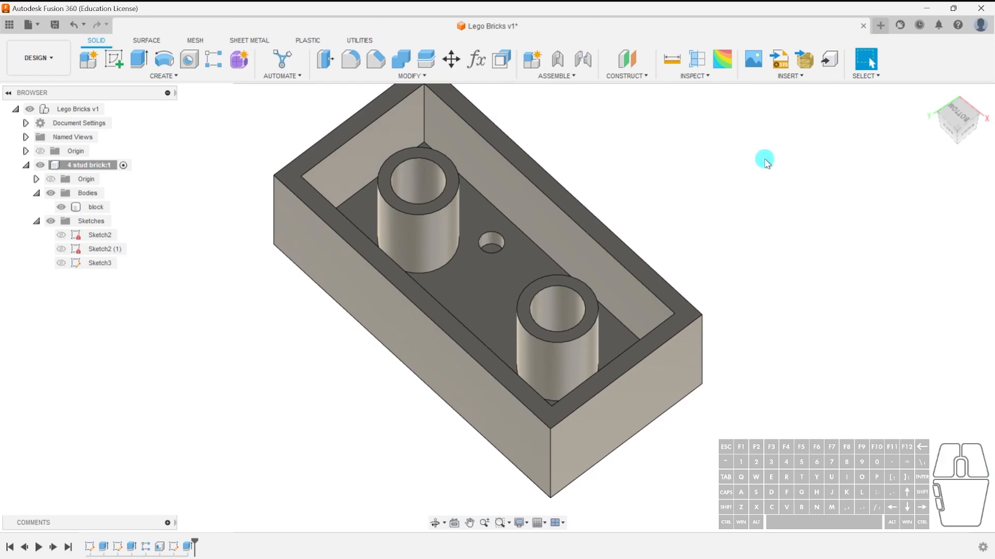
type("sre")
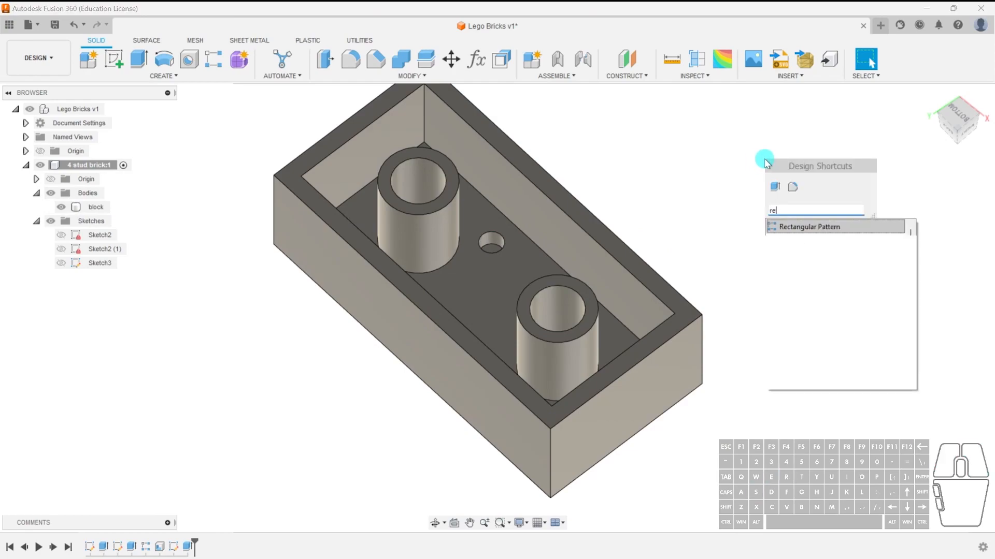
type("cta")
left_click(804, 225)
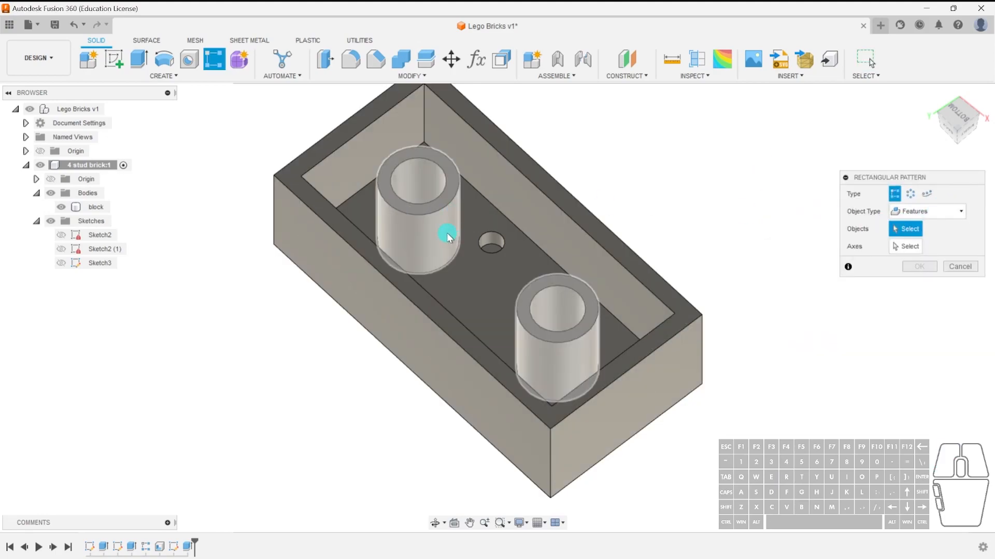
left_click(430, 234)
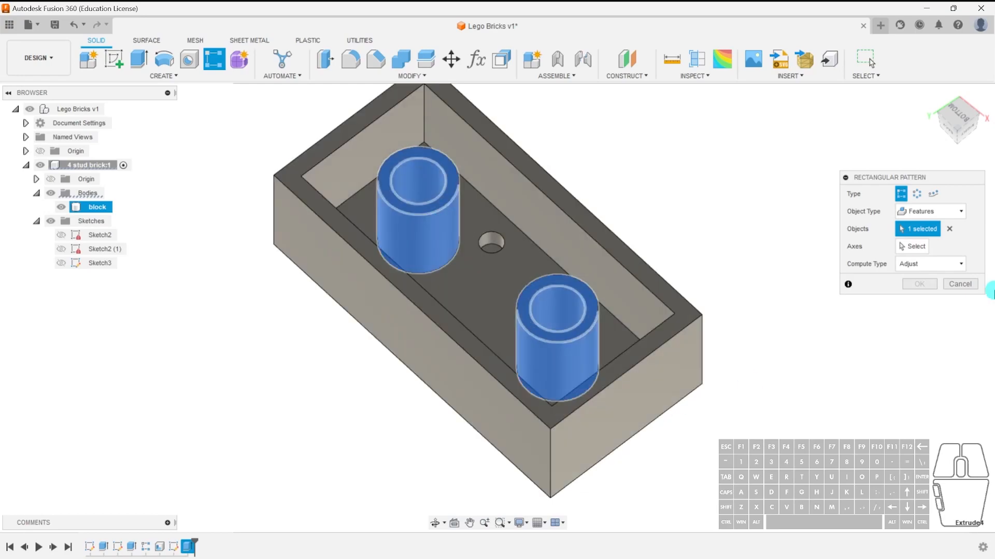
left_click(960, 284)
Edit the tube extrusion to keep only the left tube's ring profile.
double_click(174, 547)
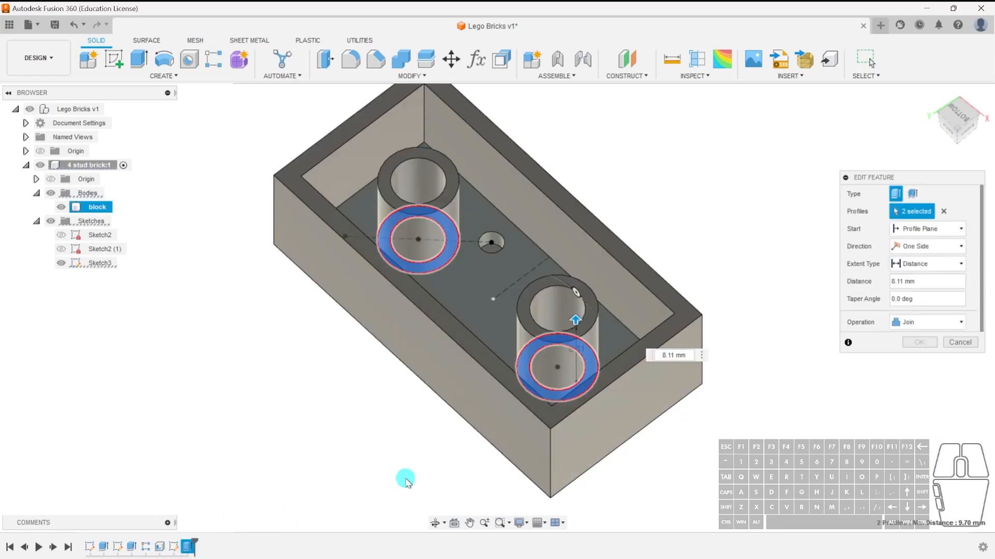
left_click(546, 393)
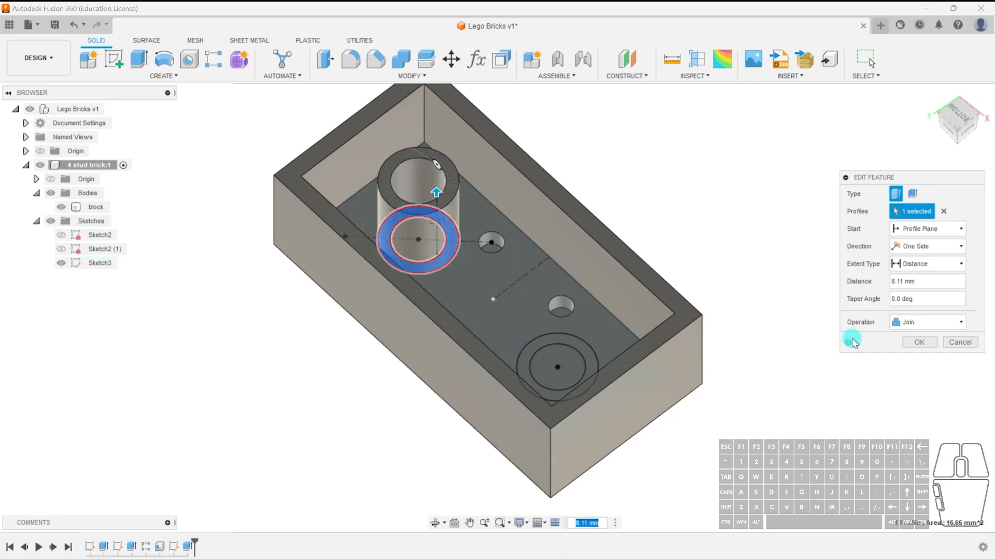
left_click(919, 343)
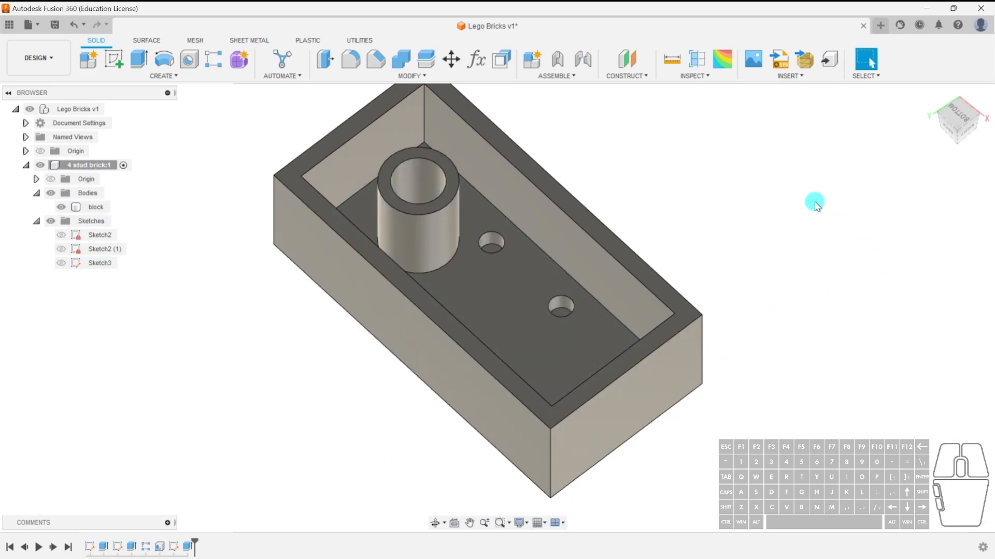
Rectangular-pattern the tube extrusion along the brick's long edge with 3 instances 16 mm apart.
type("srecta")
left_click(830, 308)
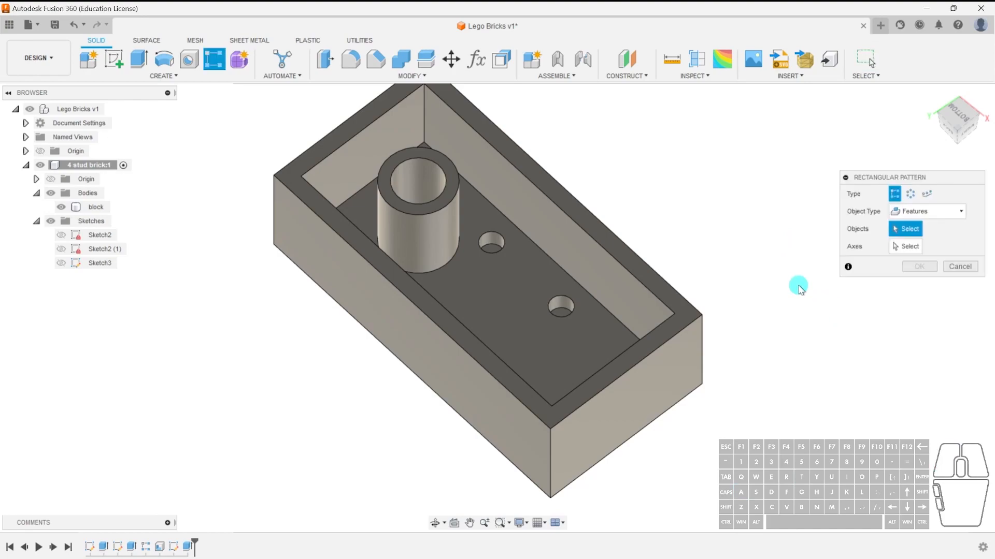
left_click(445, 224)
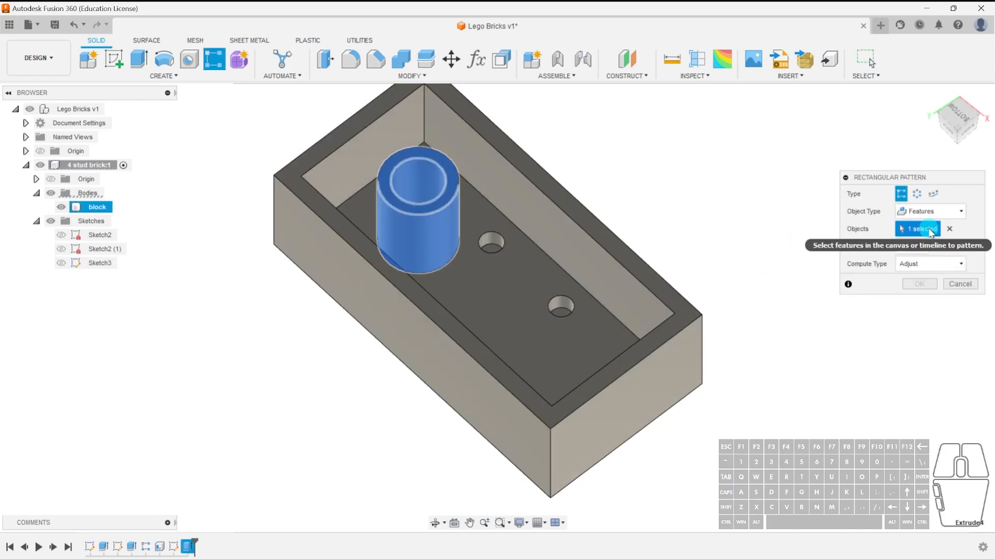
left_click_drag(760, 291, 771, 308, "shift")
middle_click_drag(760, 291, 772, 310, "shift")
left_click(919, 246)
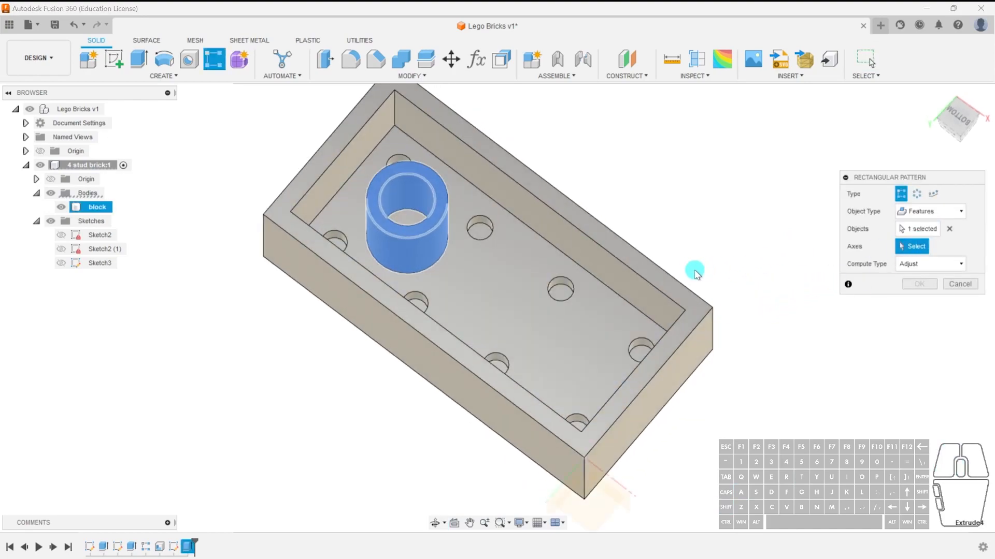
left_click(568, 261)
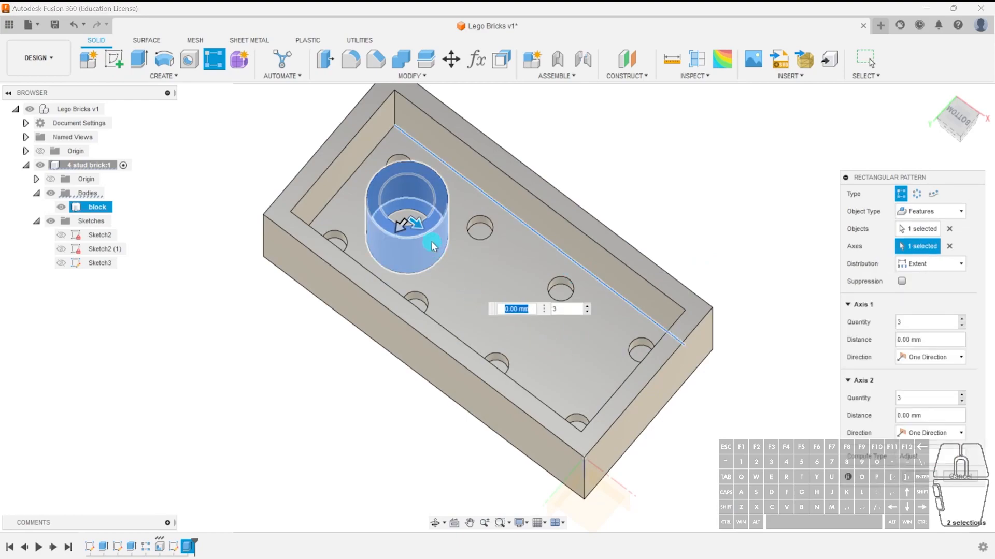
left_click_drag(409, 223, 583, 338)
left_click(744, 370)
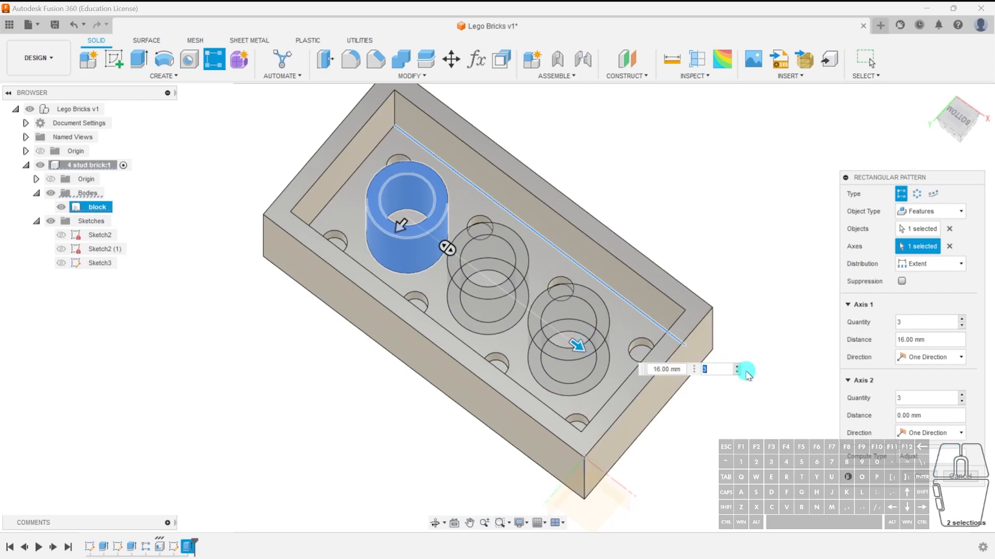
middle_click_drag(563, 422, 562, 348, "shift")
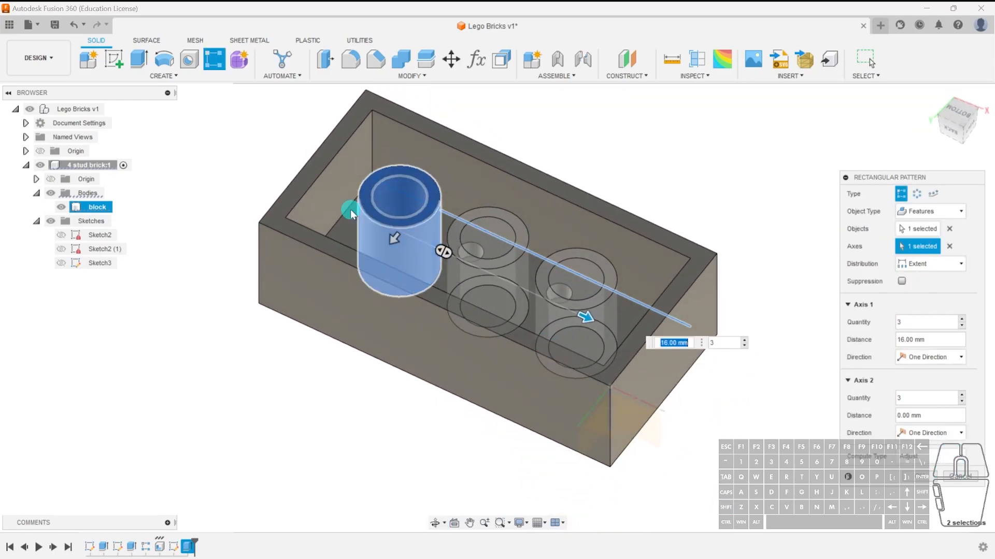
left_click(926, 476)
middle_click_drag(731, 365, 699, 375, "shift")
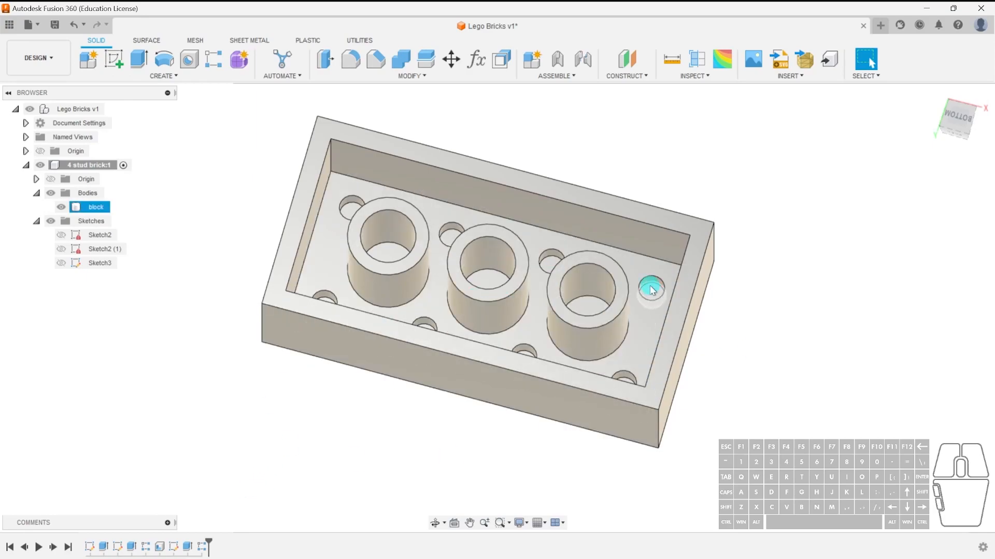
double_click(173, 547)
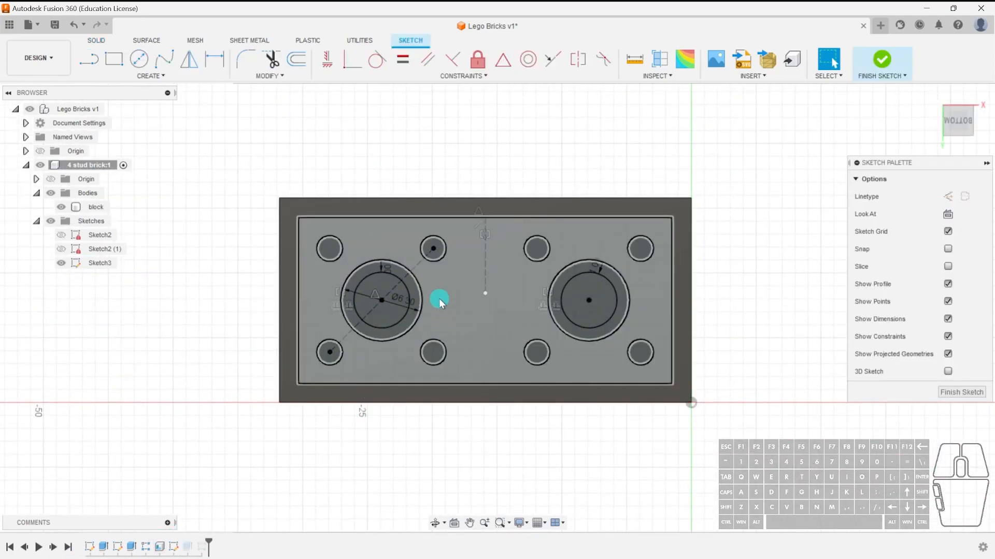
left_click(961, 392)
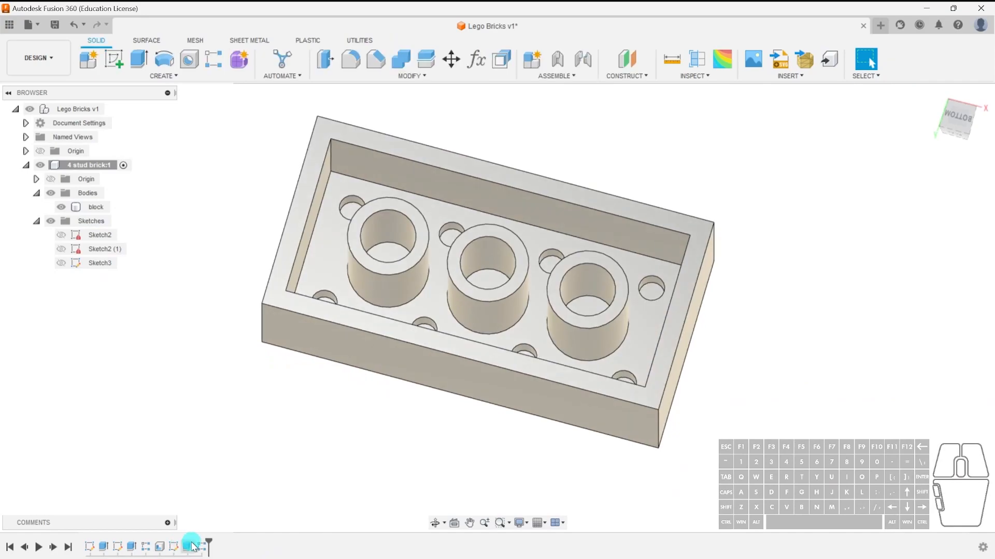
double_click(189, 546)
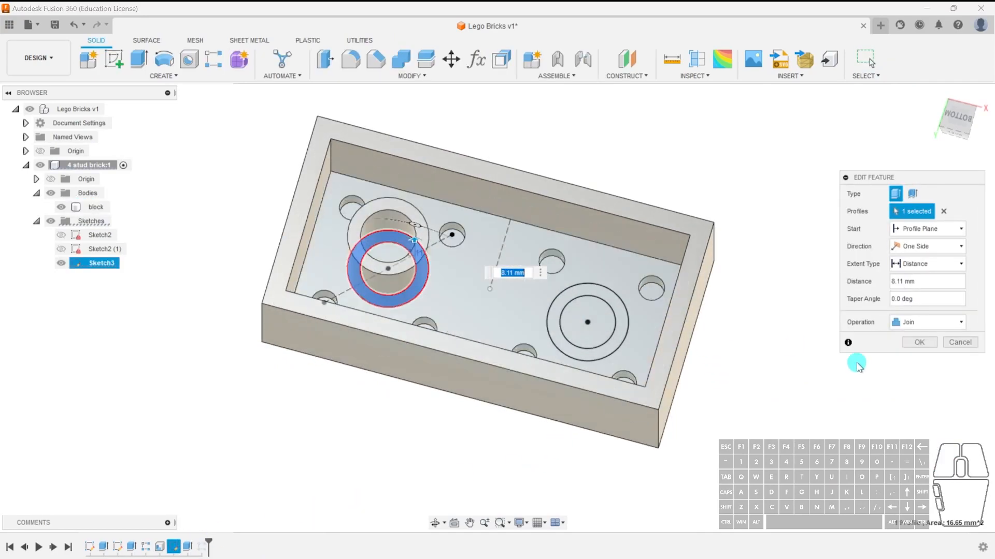
left_click(959, 343)
Try changing the tube pattern to 4 instances spaced 19 mm apart.
double_click(188, 547)
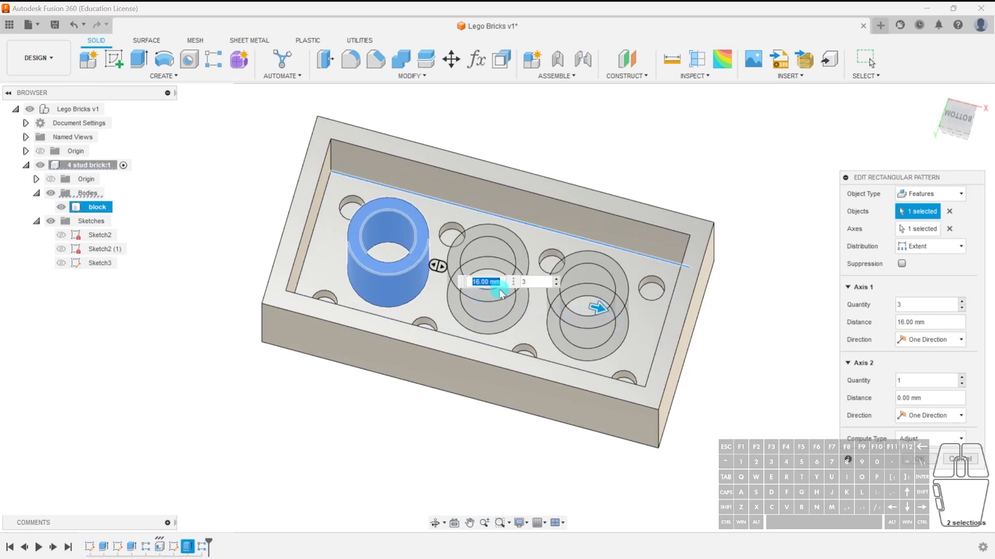
left_click_drag(528, 283, 509, 282)
type("4")
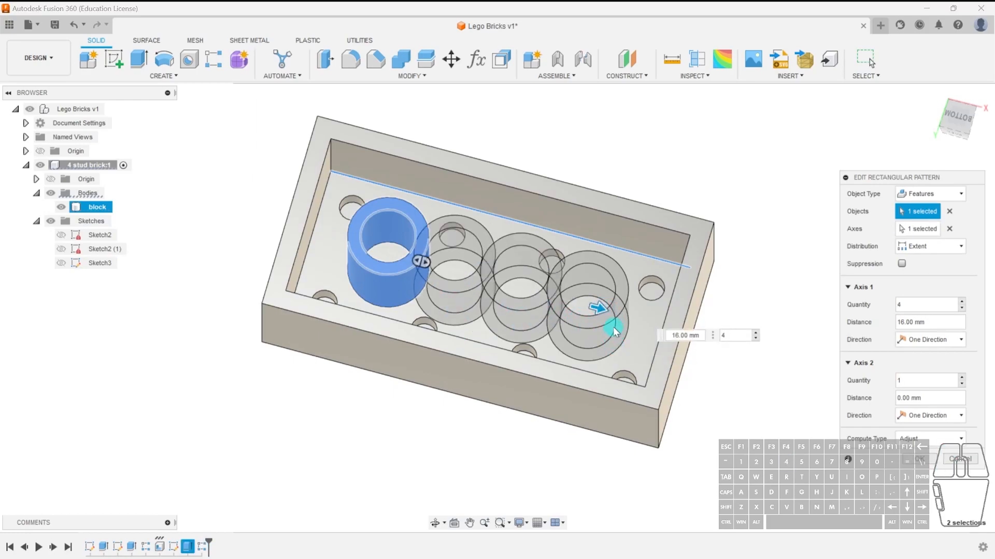
left_click_drag(595, 310, 634, 319)
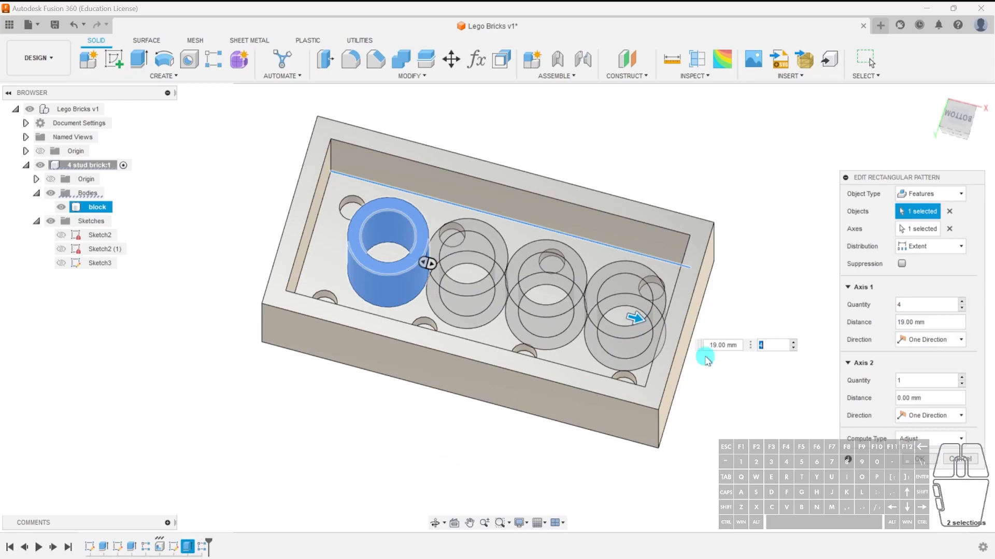
left_click(961, 460)
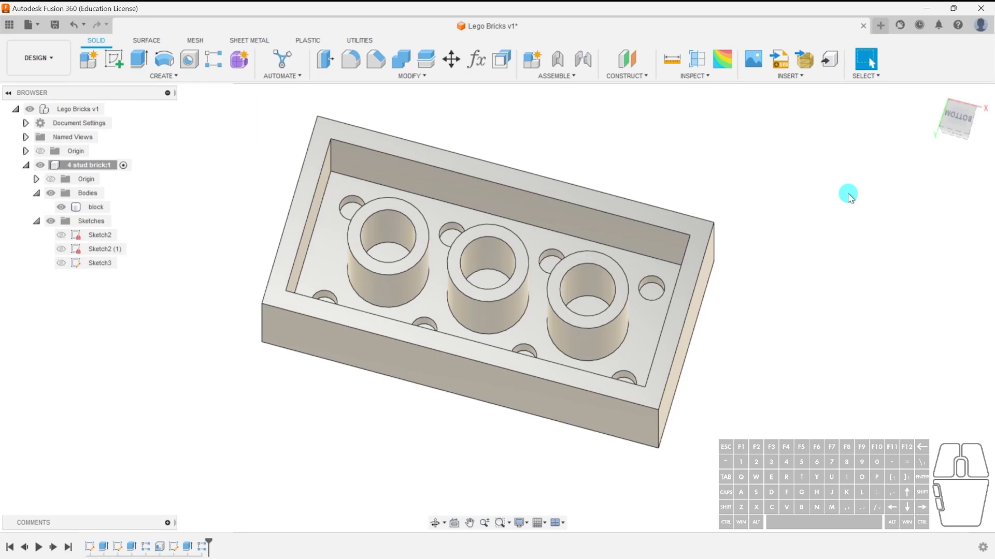
Fillet the four top outer edges of the brick with a 0.5 mm radius.
middle_click_drag(812, 209, 769, 409, "shift")
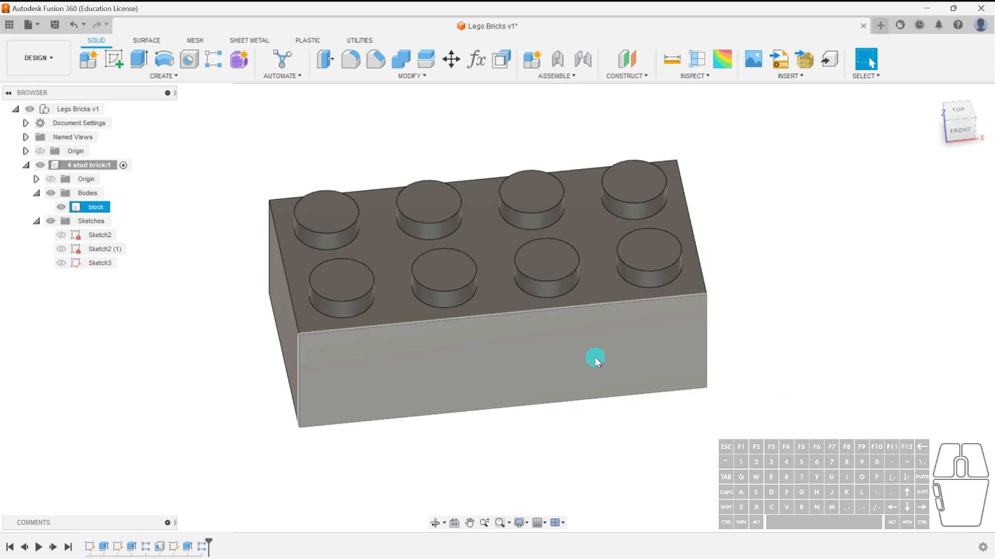
left_click(355, 121)
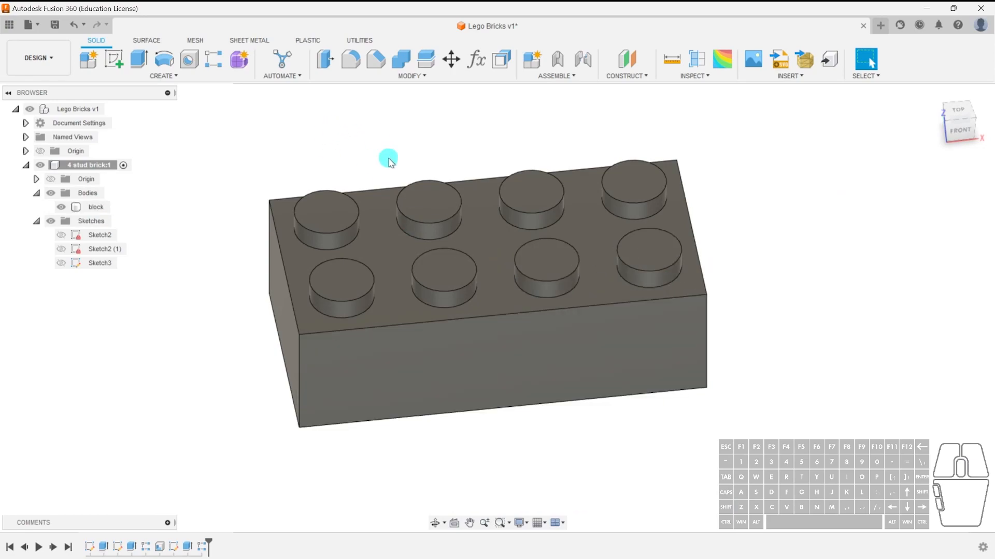
left_click(402, 304)
middle_click_drag(402, 304, 330, 378, "shift")
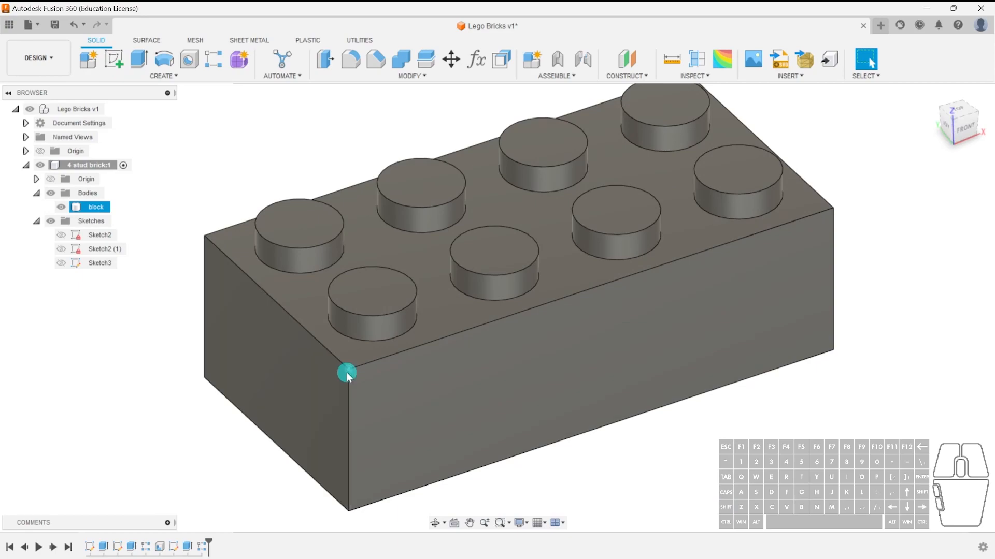
left_click(328, 155)
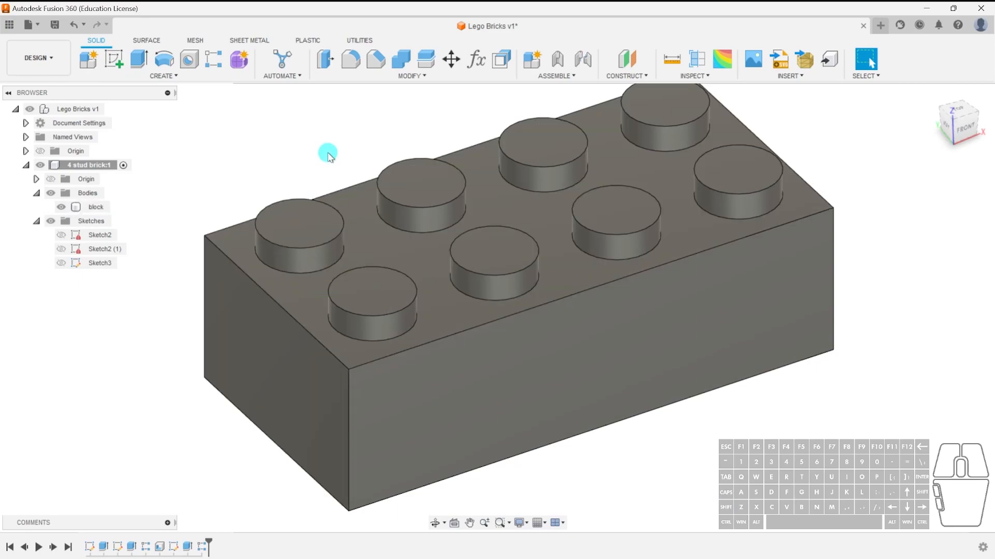
left_click(360, 66)
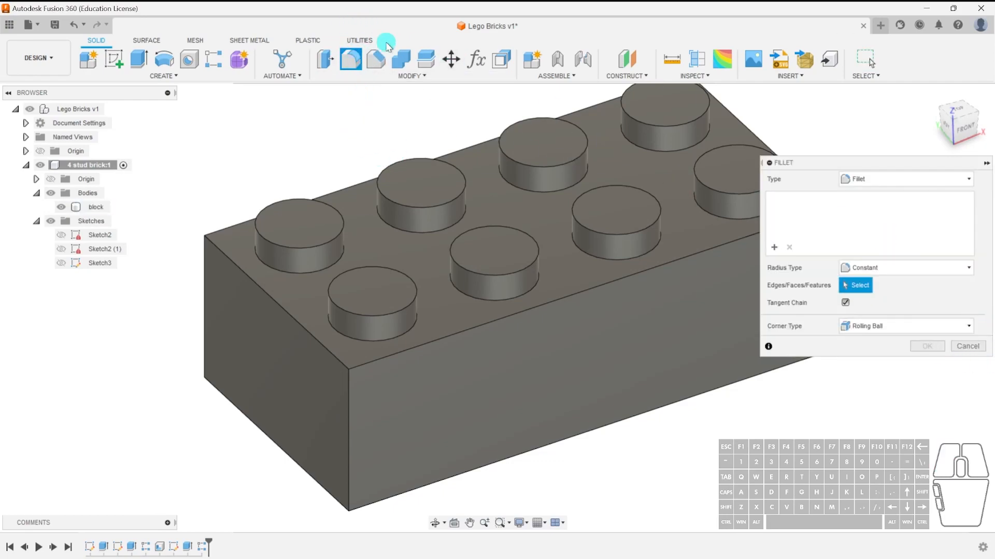
left_click(967, 346)
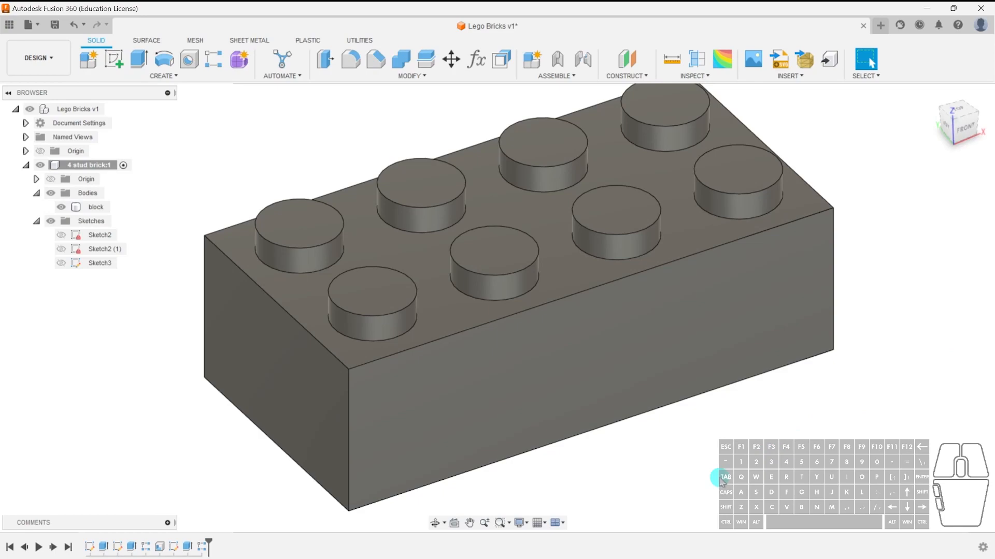
key("f")
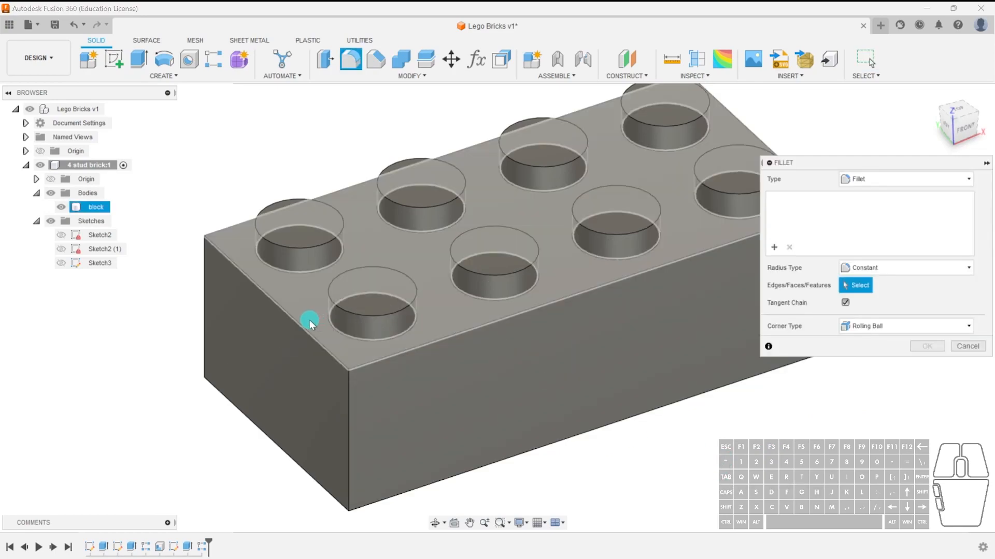
left_click(298, 321)
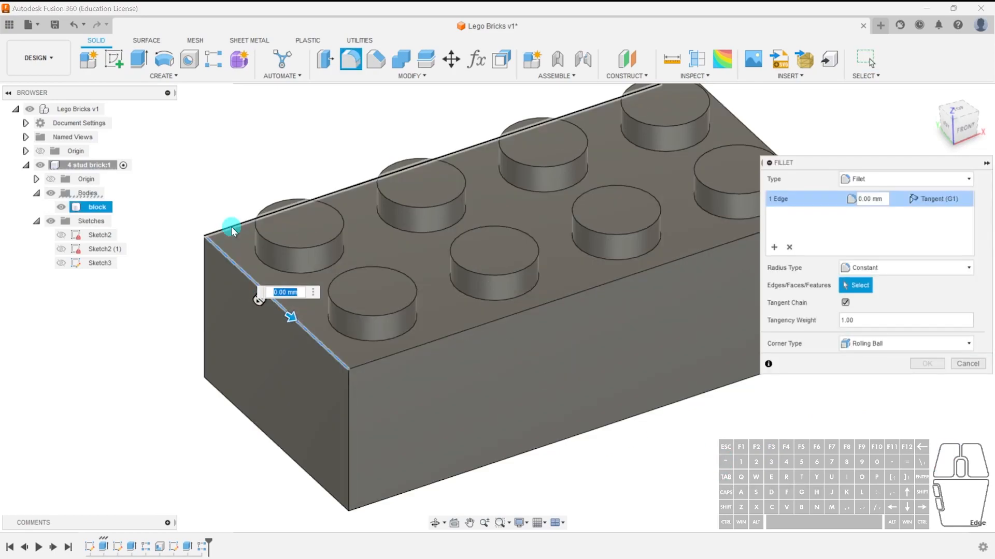
left_click(232, 226)
left_click(486, 327)
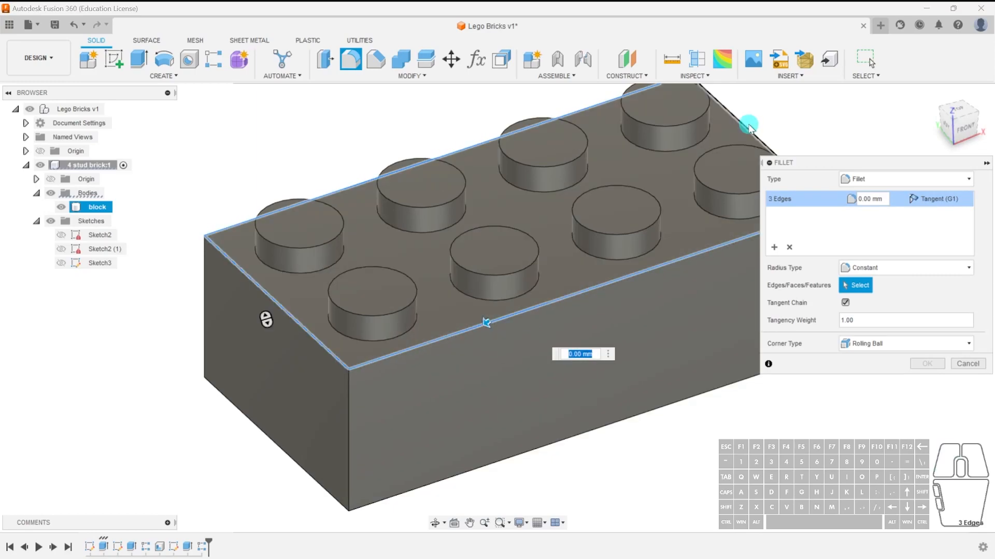
left_click(750, 121)
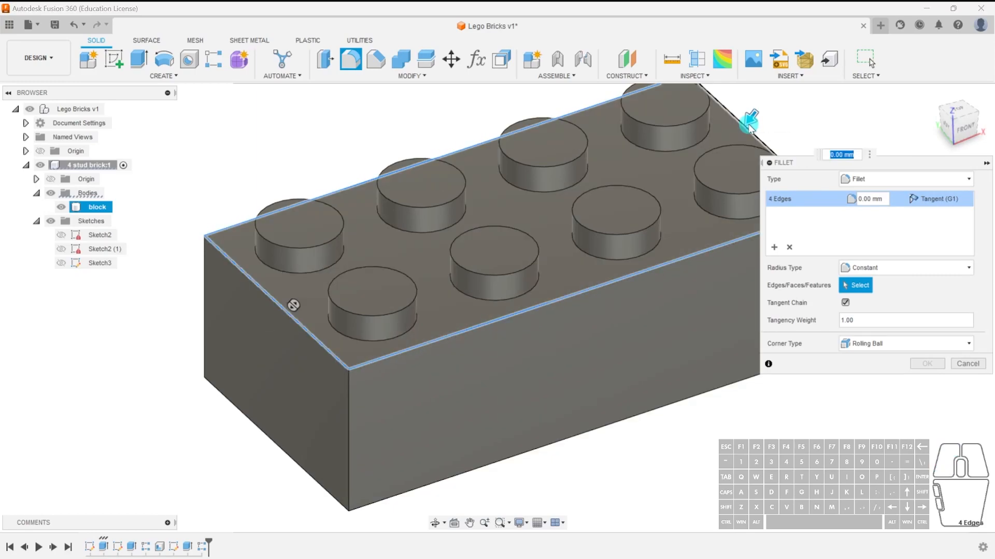
middle_click_drag(624, 388, 562, 399)
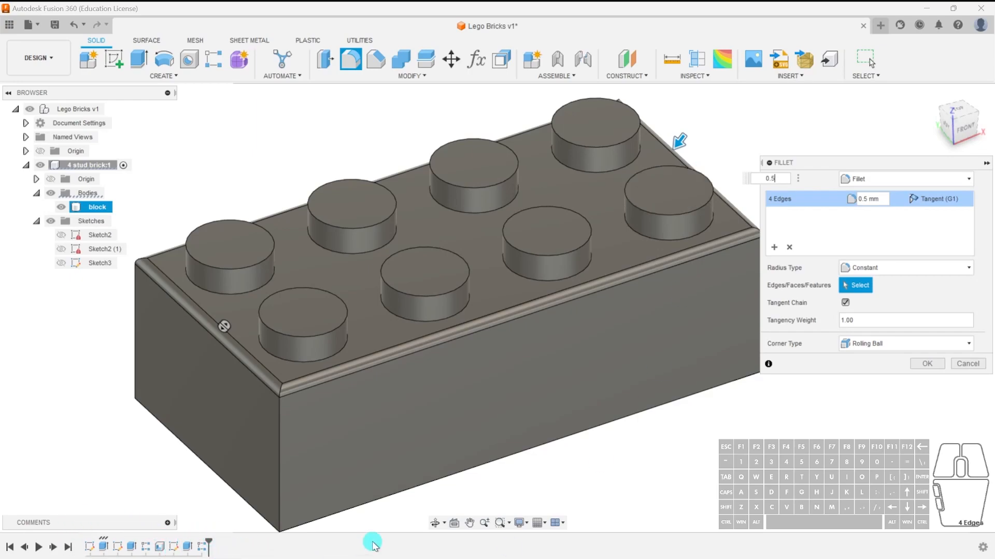
Add a second fillet set on the top edges of all eight studs with a 0.5 mm radius and confirm the fillet.
left_click(776, 248)
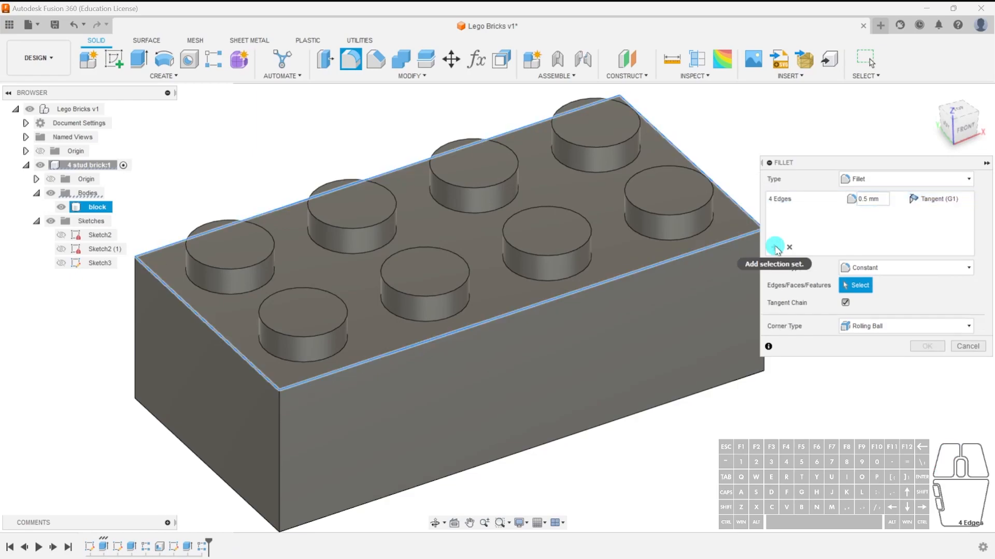
left_click(677, 177)
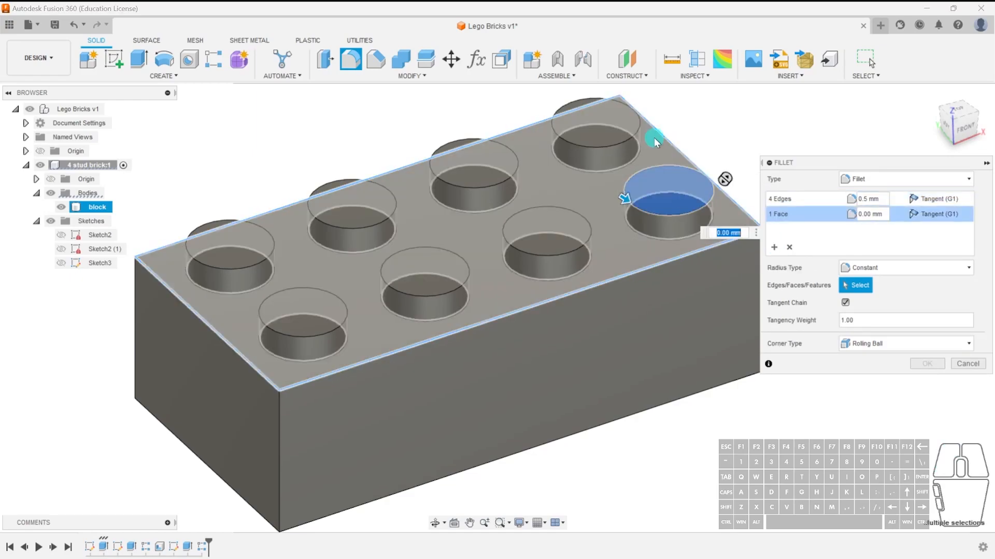
left_click(636, 139)
left_click(570, 224)
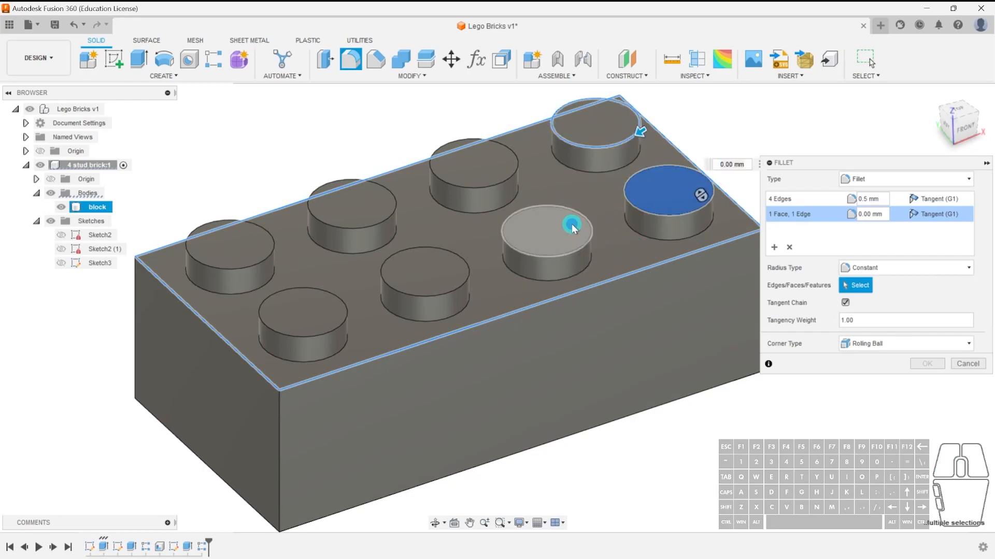
left_click(499, 179)
left_click(391, 217)
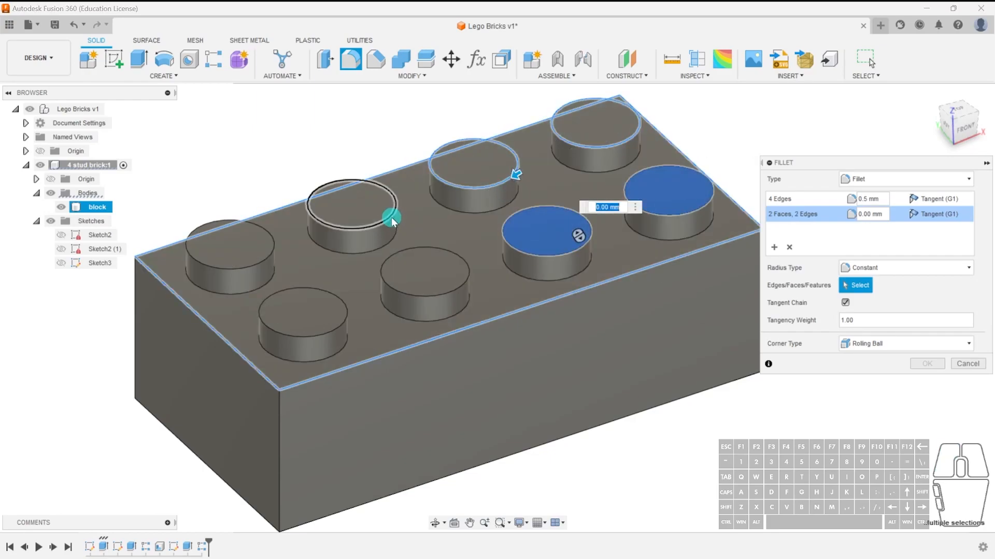
left_click(411, 255)
left_click(292, 286)
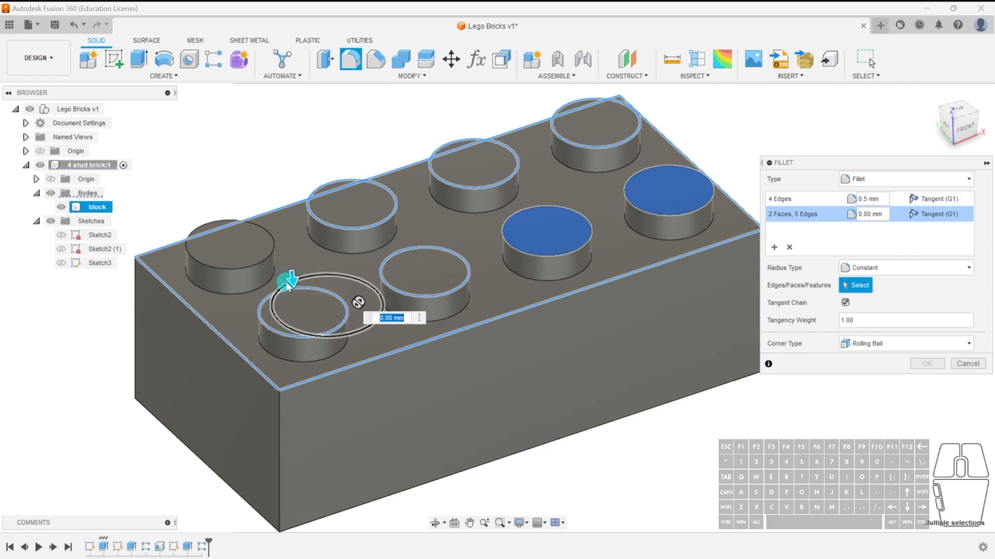
left_click(261, 263)
left_click(804, 228)
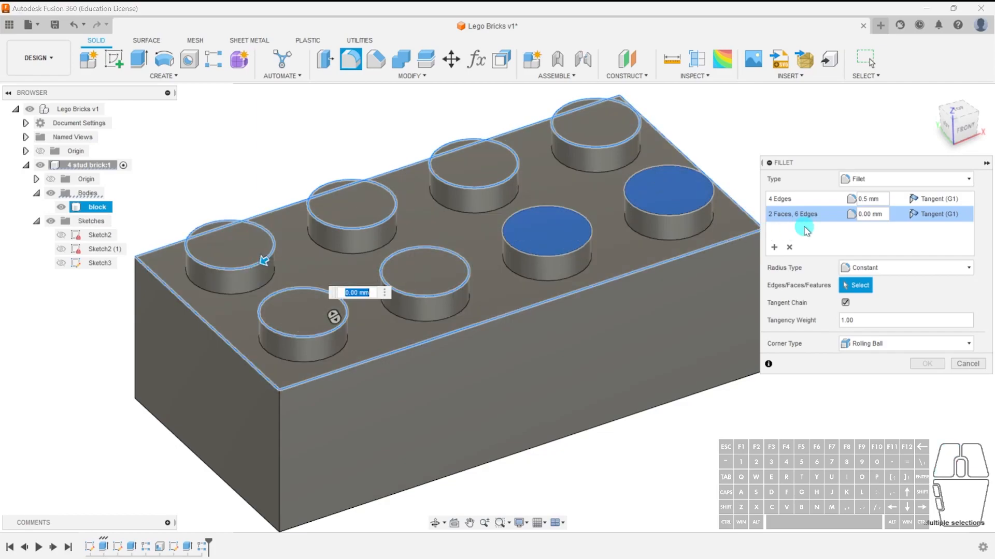
type(".5")
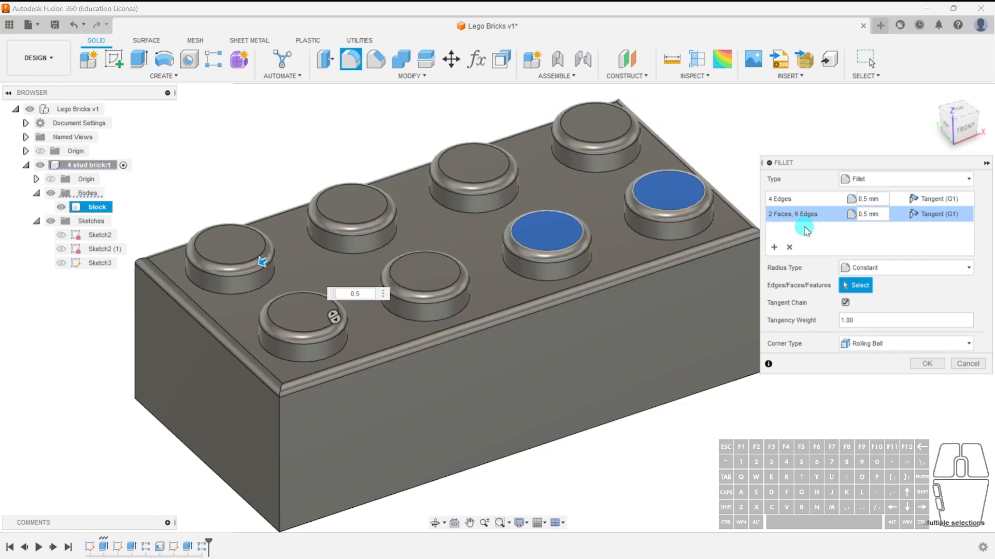
left_click(926, 364)
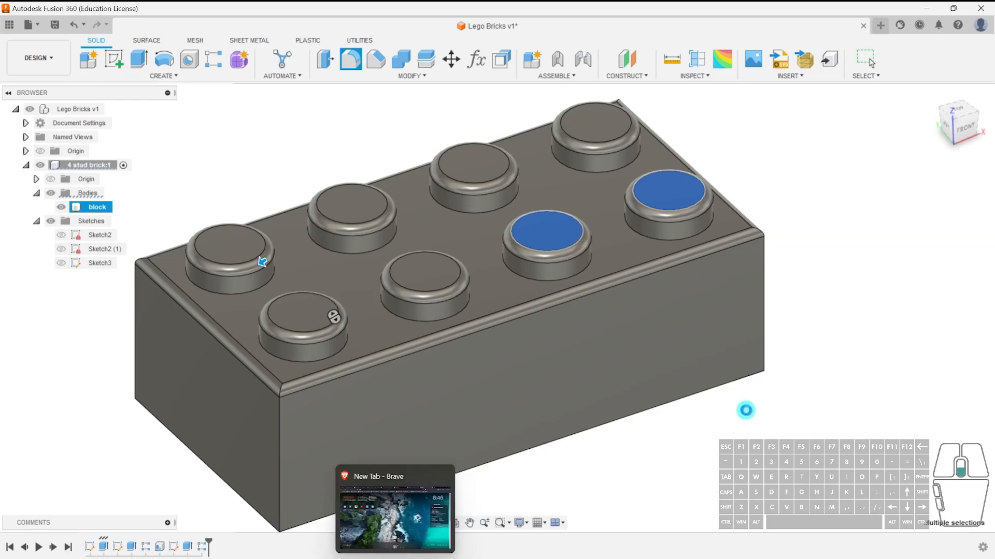
Try starting a new sketch on the brick's hollow underside, then undo it.
scroll(746, 410, "down", 4)
middle_click_drag(732, 435, 738, 406, "shift")
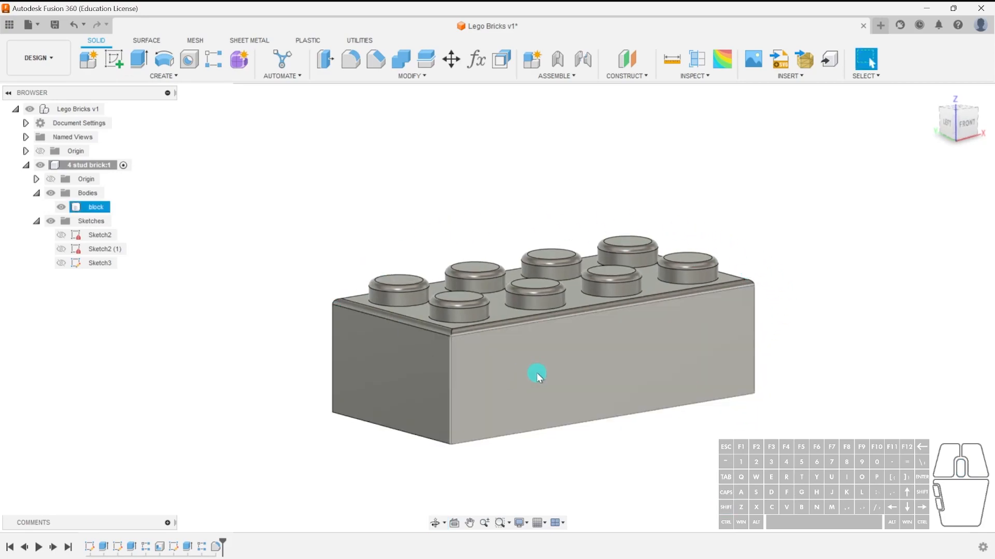
middle_click_drag(761, 449, 644, 396, "shift")
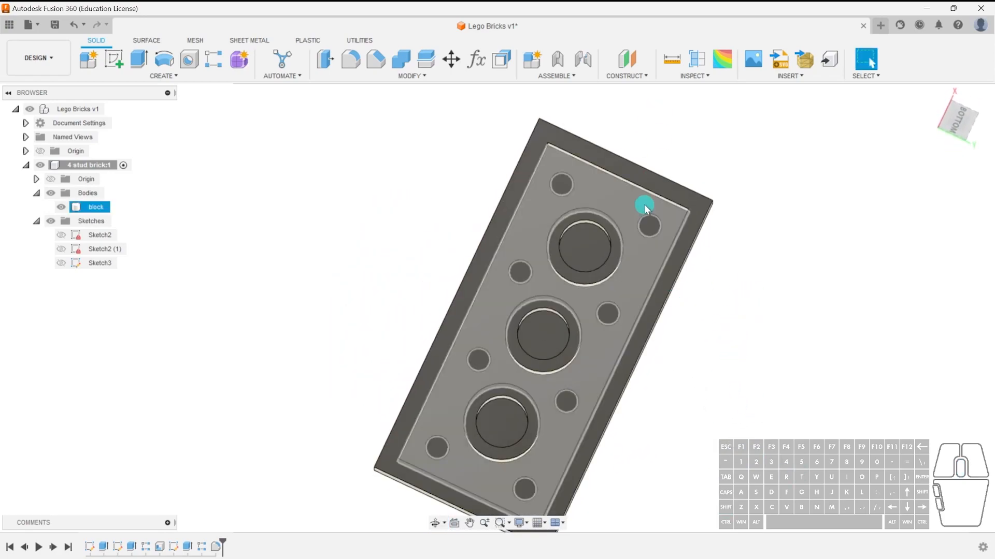
middle_click_drag(644, 204, 754, 378, "shift")
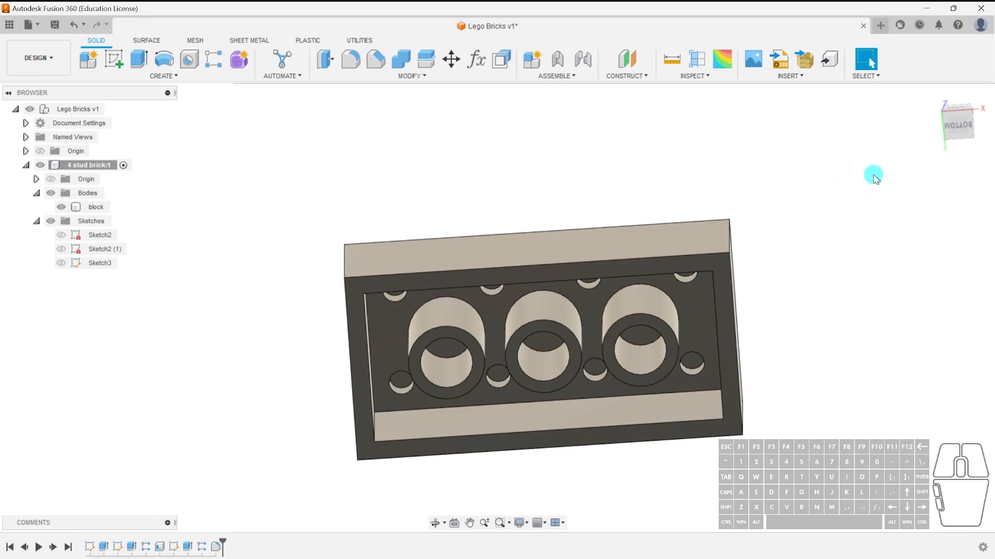
left_click(957, 128)
left_click(113, 59)
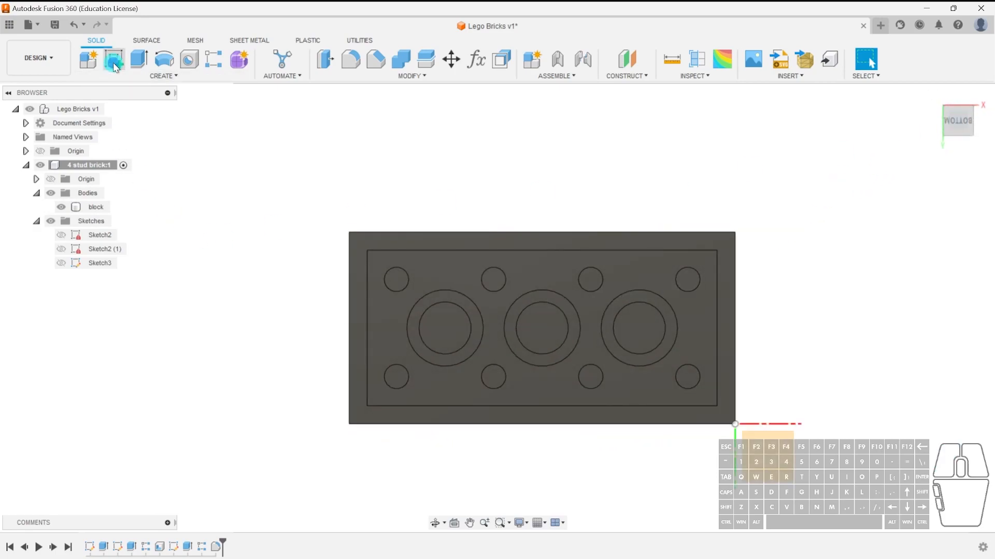
left_click(565, 275)
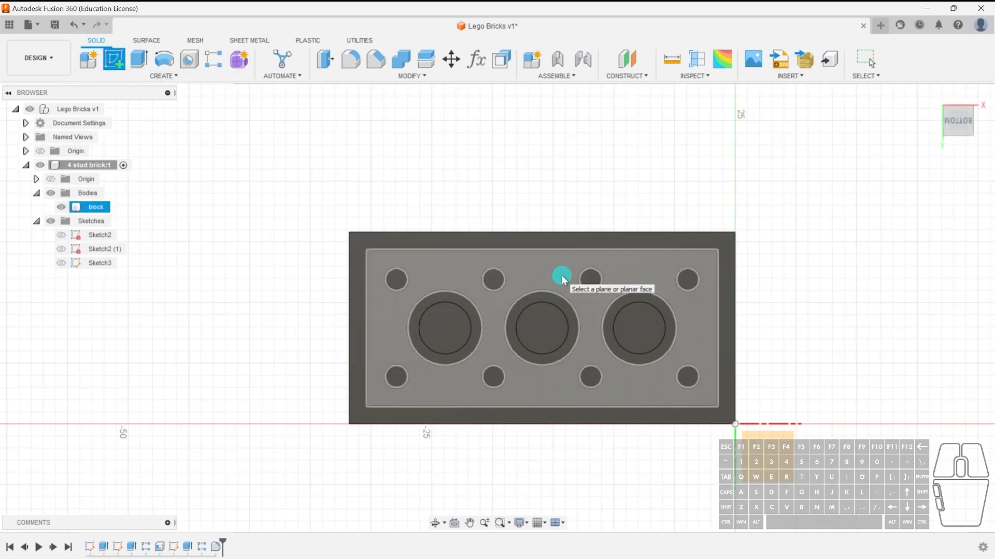
left_click(561, 275)
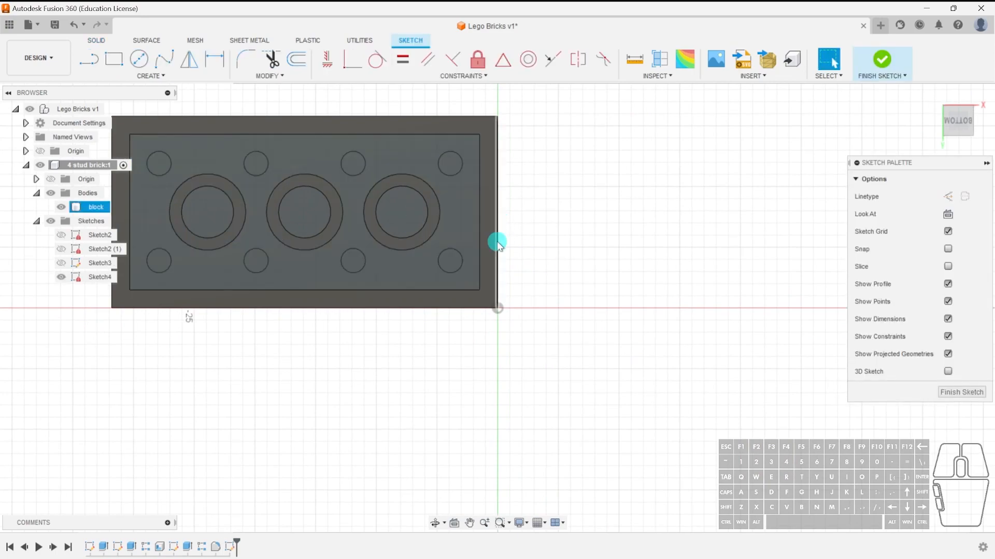
key("ctrl+z")
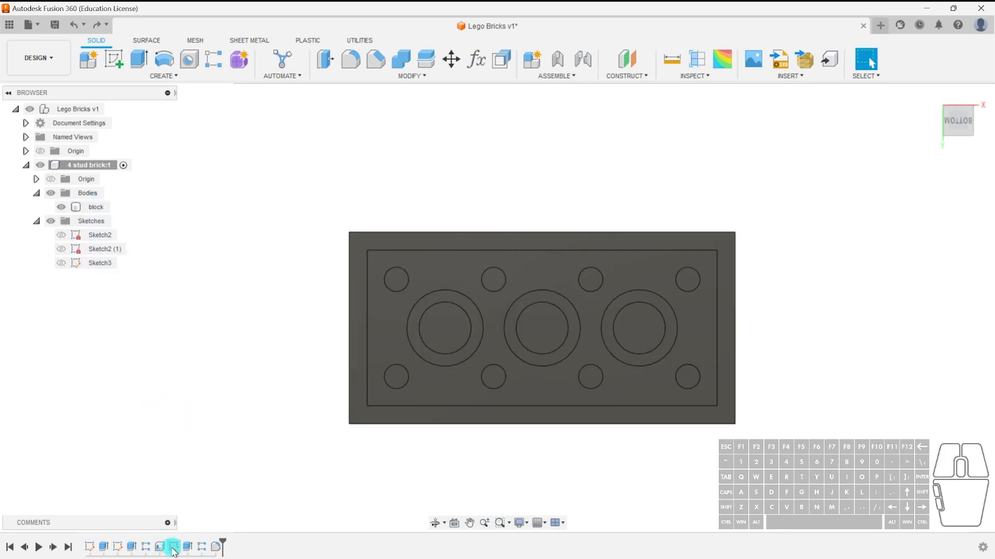
Edit Sketch3 and extend its vertical centre construction line down to the inner bottom edge of the brick.
middle_click_drag(292, 387, 248, 440, "shift")
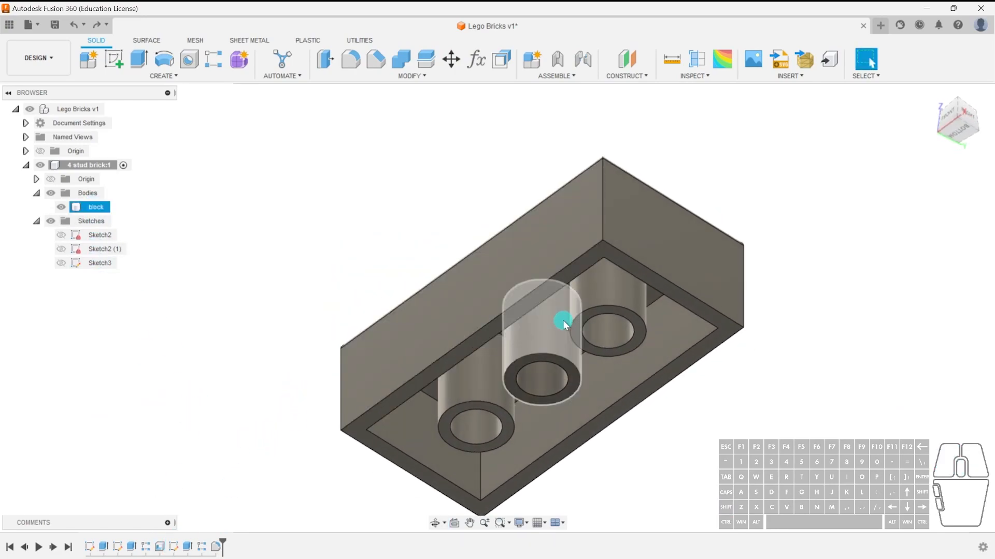
middle_click_drag(579, 359, 581, 331, "shift")
left_click(666, 276)
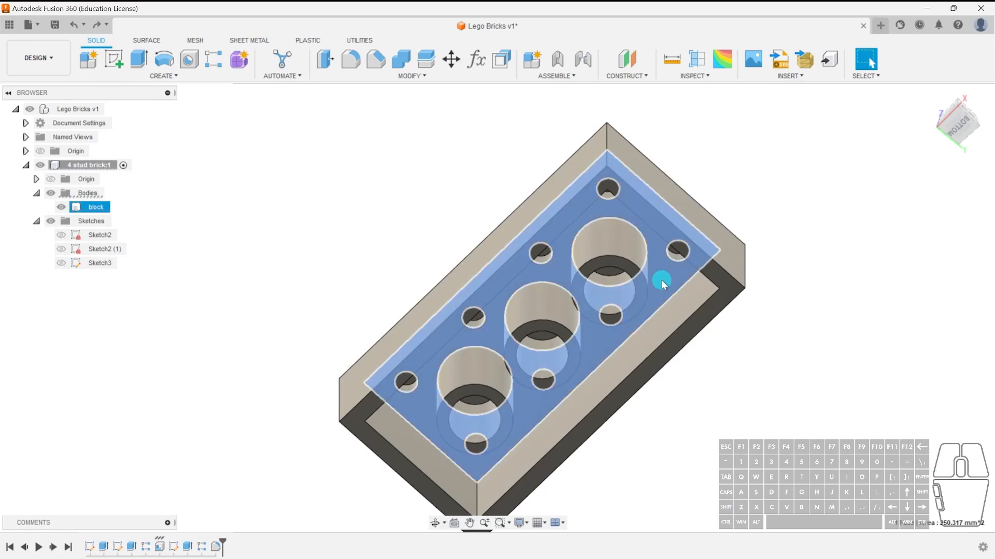
left_click(795, 406)
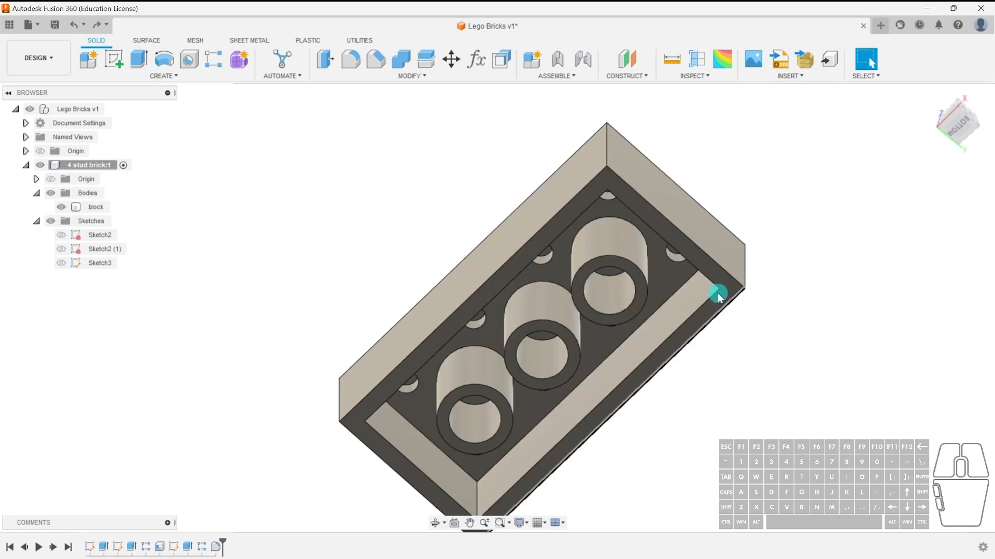
left_click(678, 278)
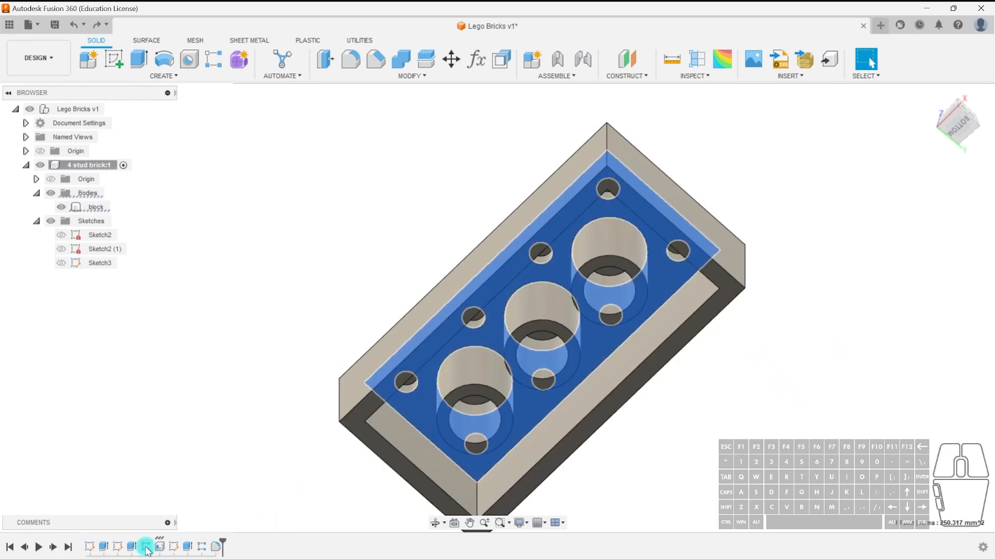
left_click(173, 549)
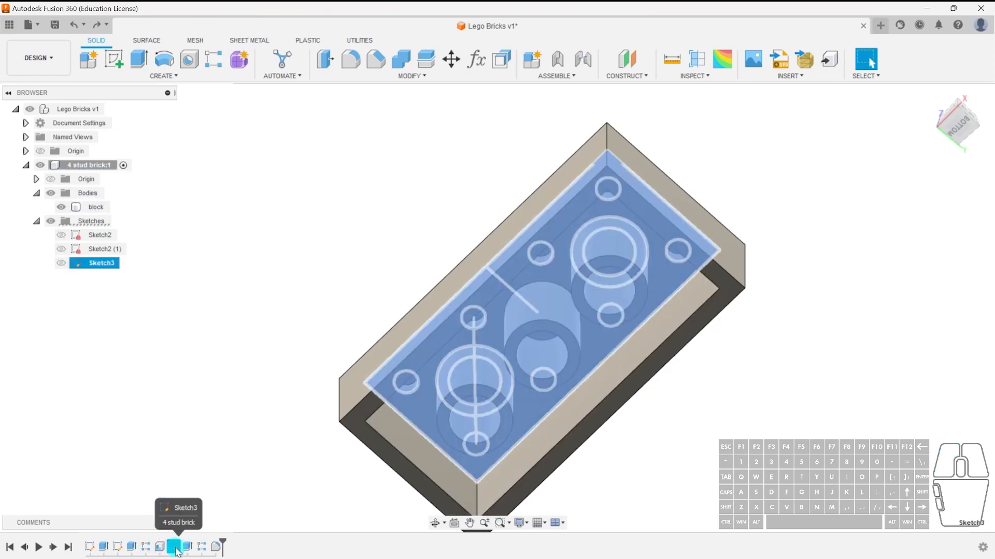
left_click(265, 471)
double_click(176, 548)
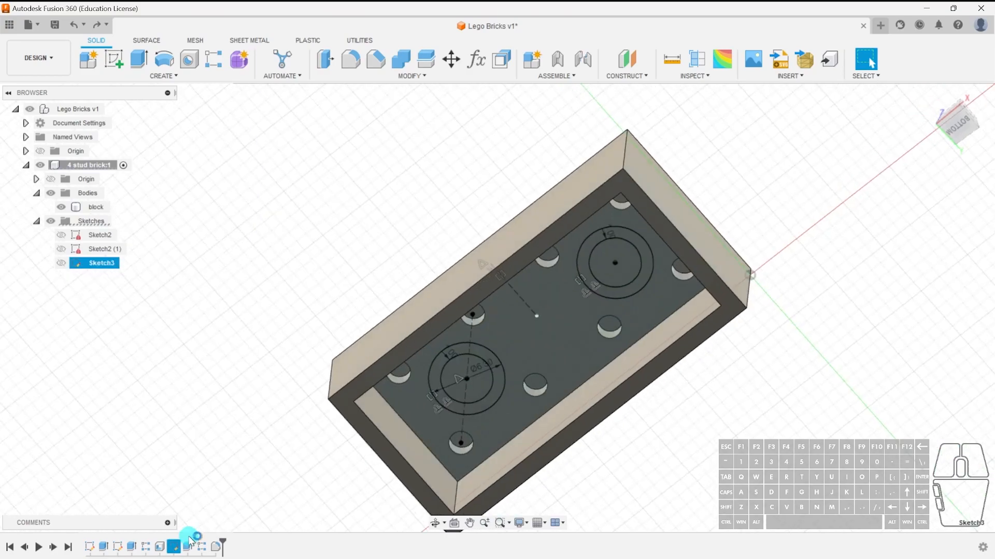
scroll(442, 381, "up", 5)
scroll(437, 377, "down", 1)
middle_click_drag(468, 263, 463, 281)
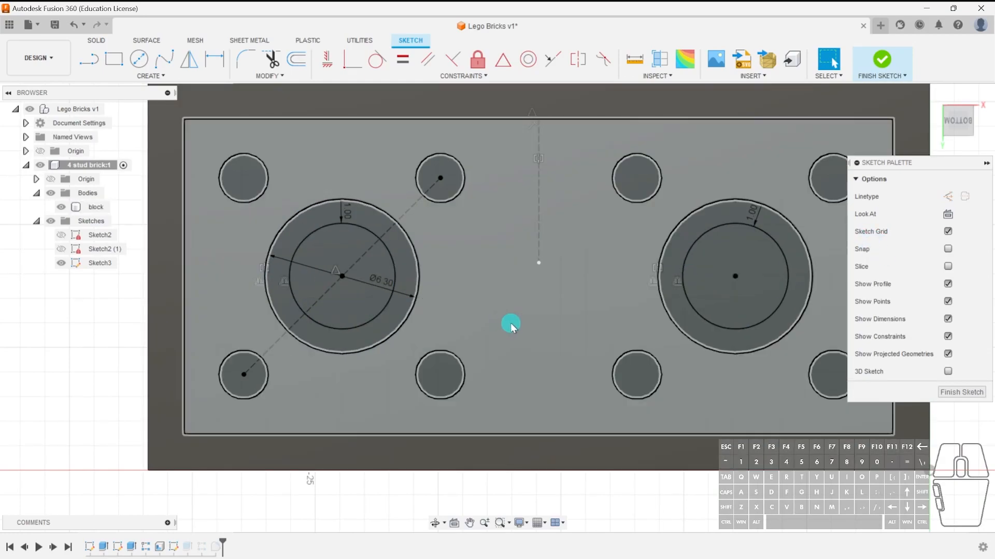
scroll(451, 324, "down", 3)
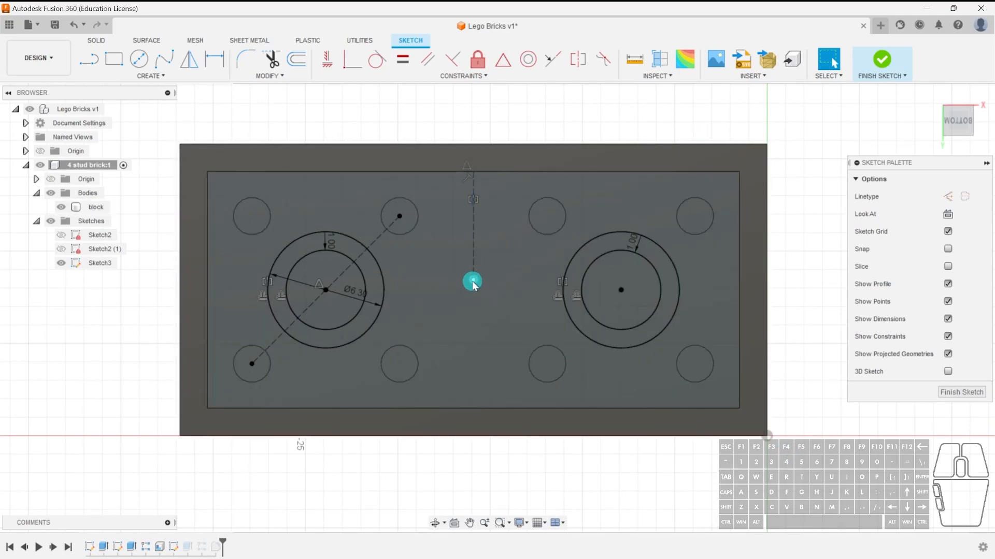
left_click_drag(474, 281, 473, 409)
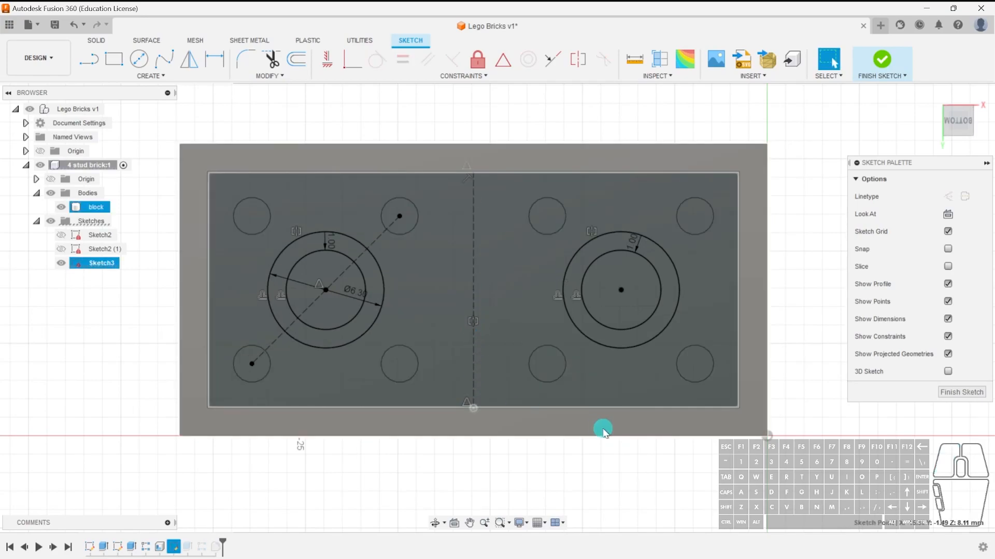
Draw a center rectangle 1 mm wide and about 30.2 mm long, centred on the middle of the underside sketch.
left_click(144, 76)
mouse_move(134, 101)
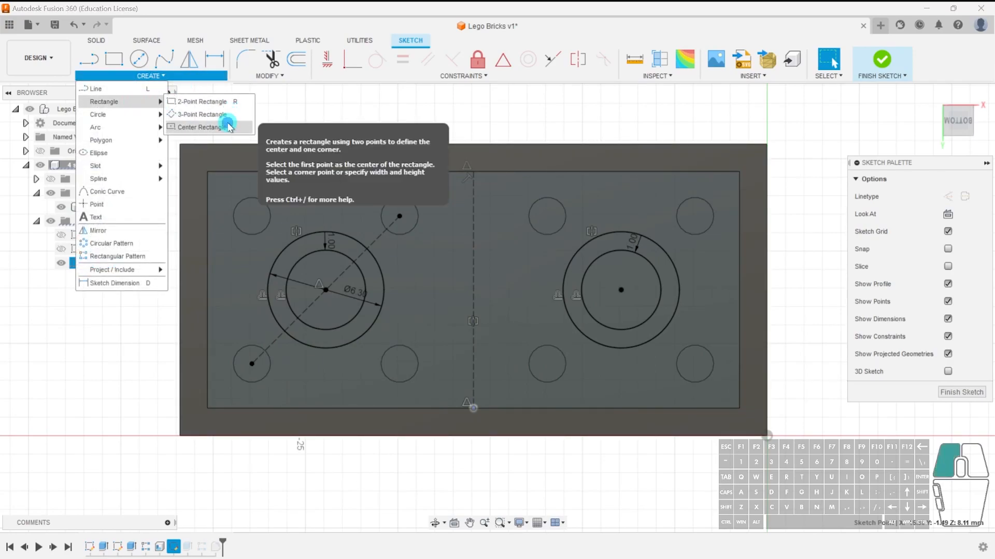
left_click(224, 127)
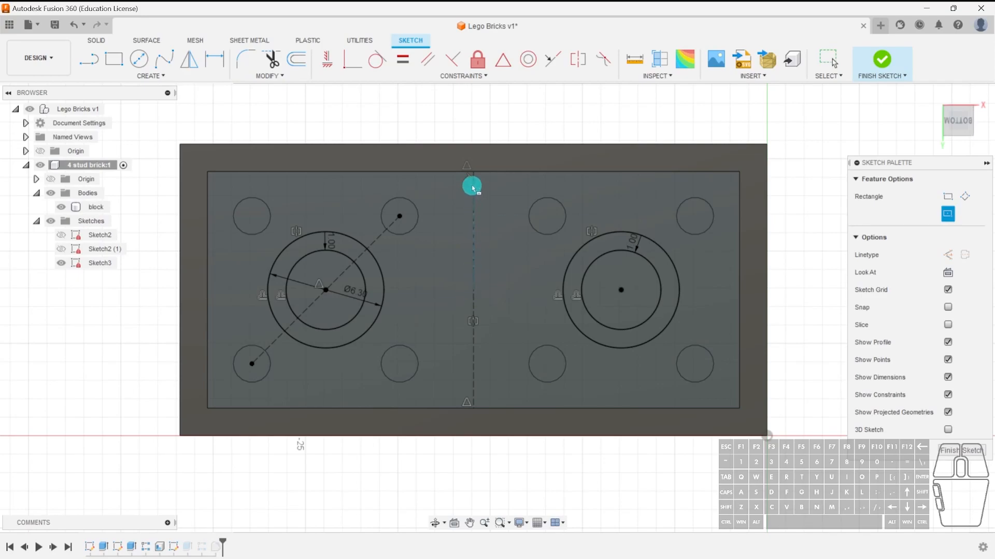
left_click(474, 291)
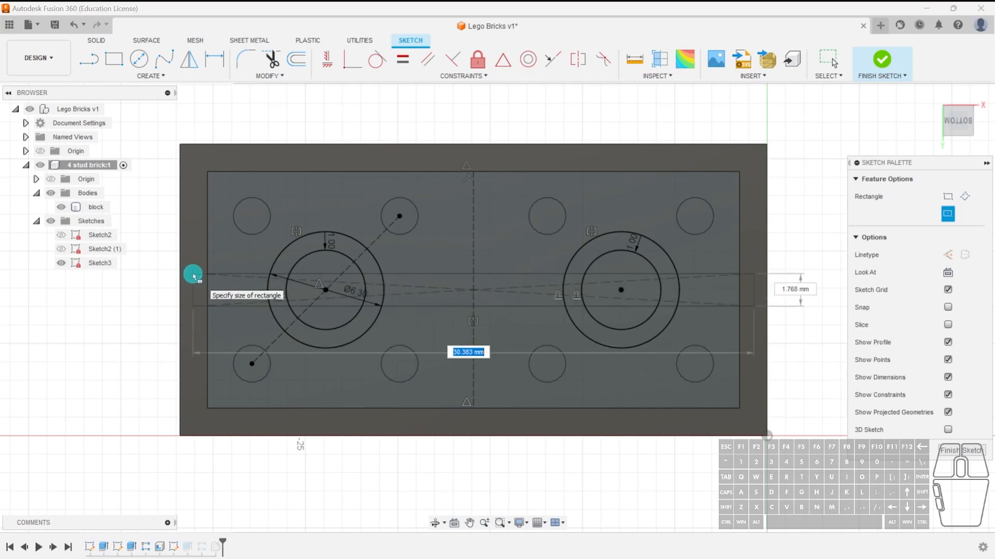
type("1")
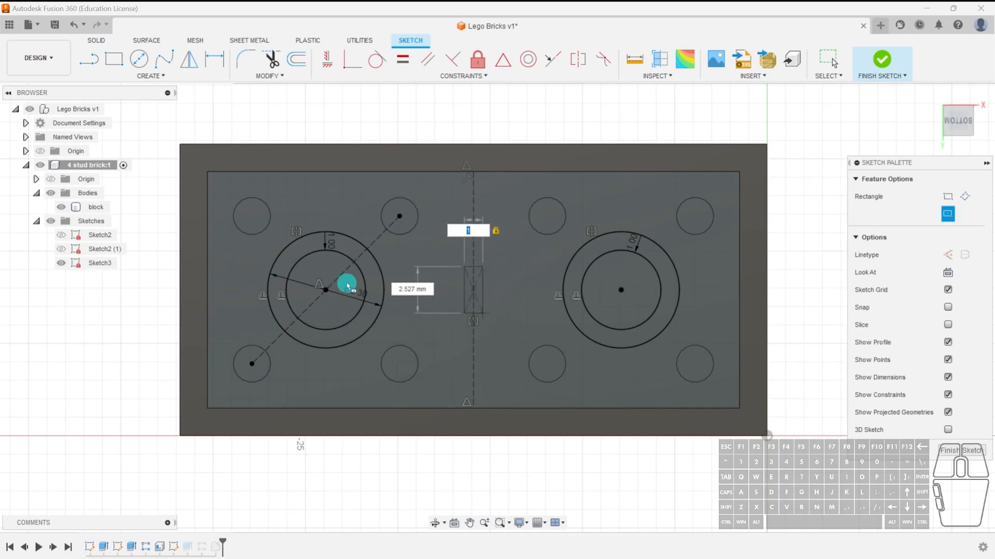
key("BackSpace")
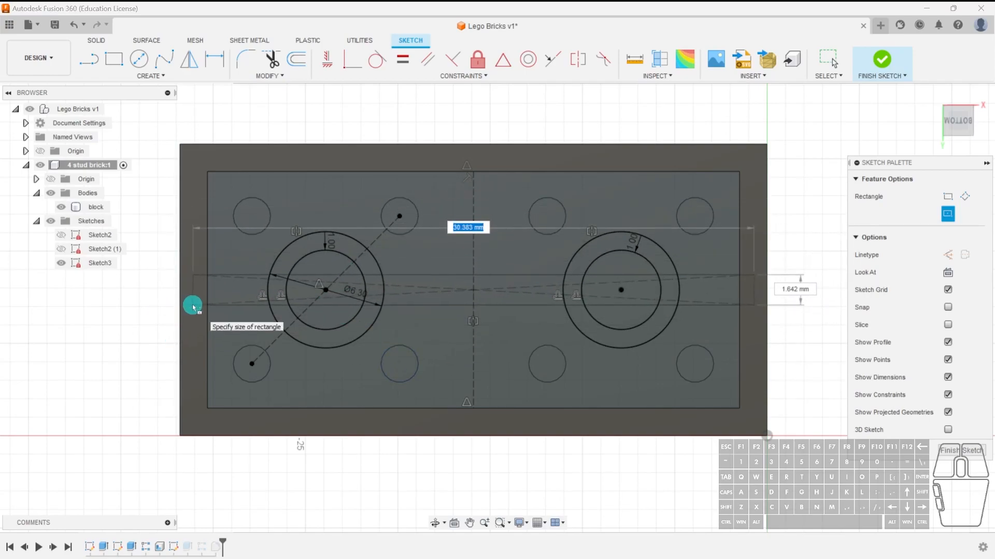
type("1")
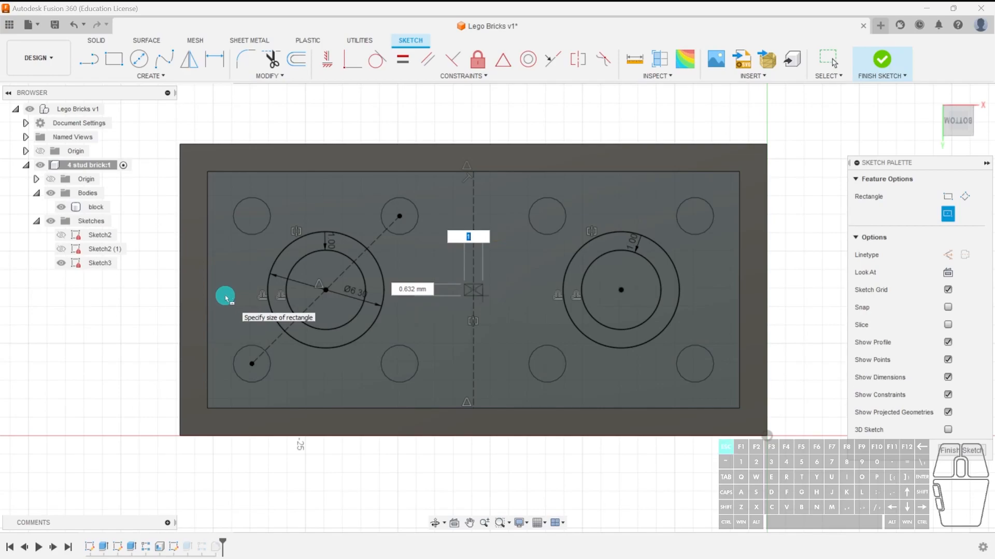
key("BackSpace")
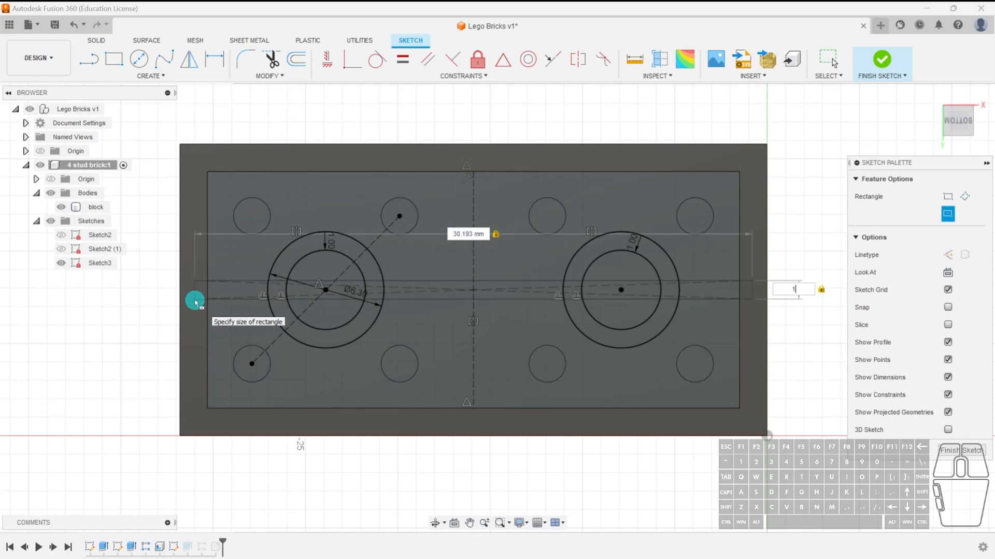
key("Return")
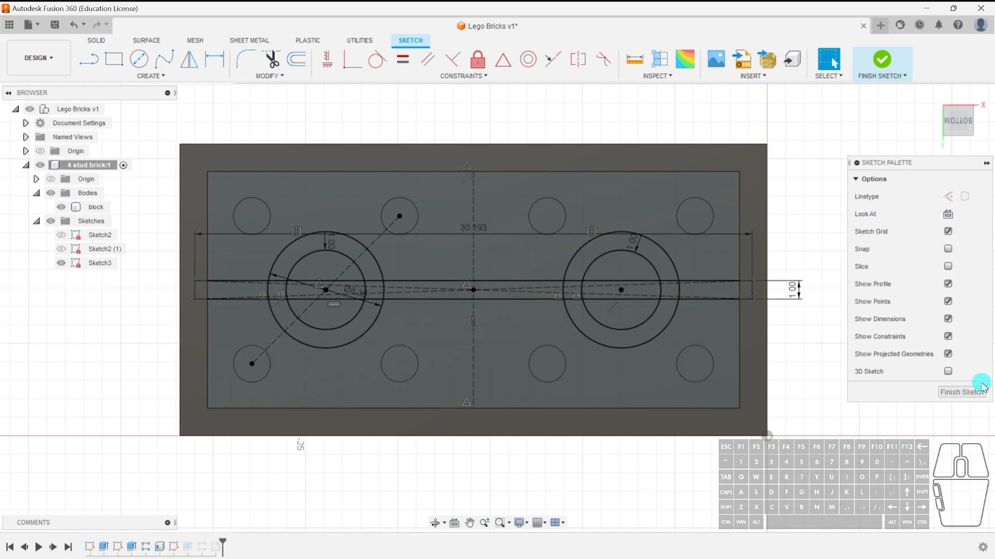
Finish the sketch and extrude the three rib profiles between the tubes and walls 4 mm, joining them to the brick.
left_click(961, 392)
left_click(61, 263)
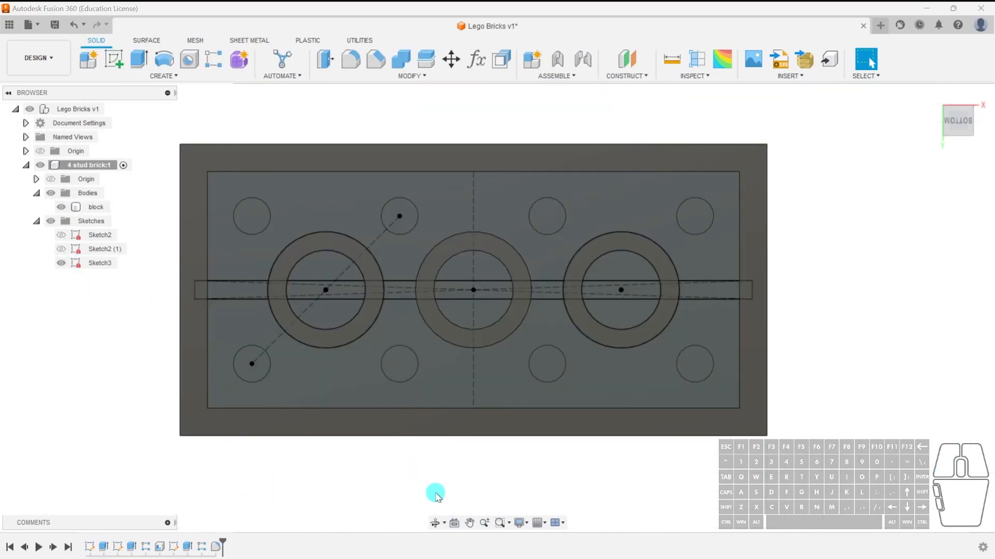
key("e")
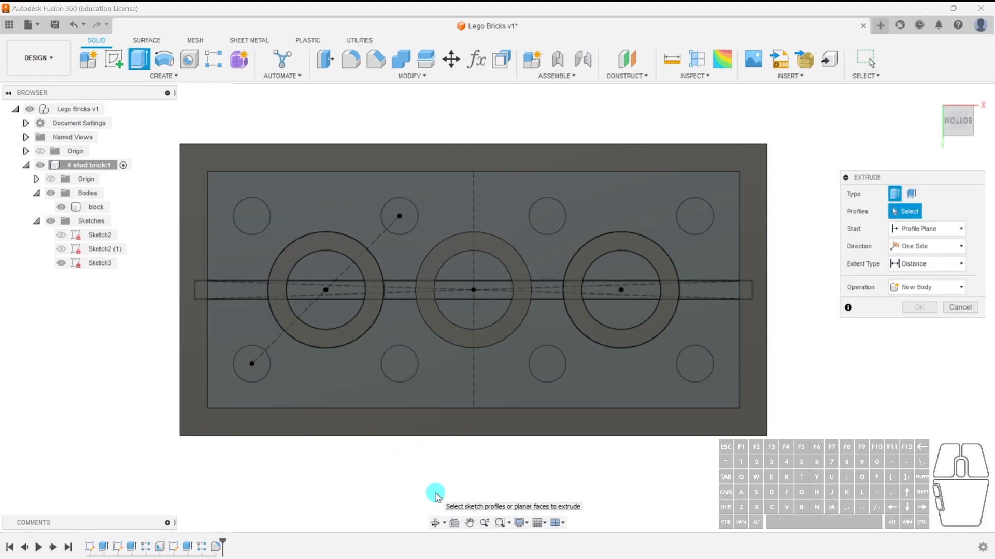
left_click(252, 293)
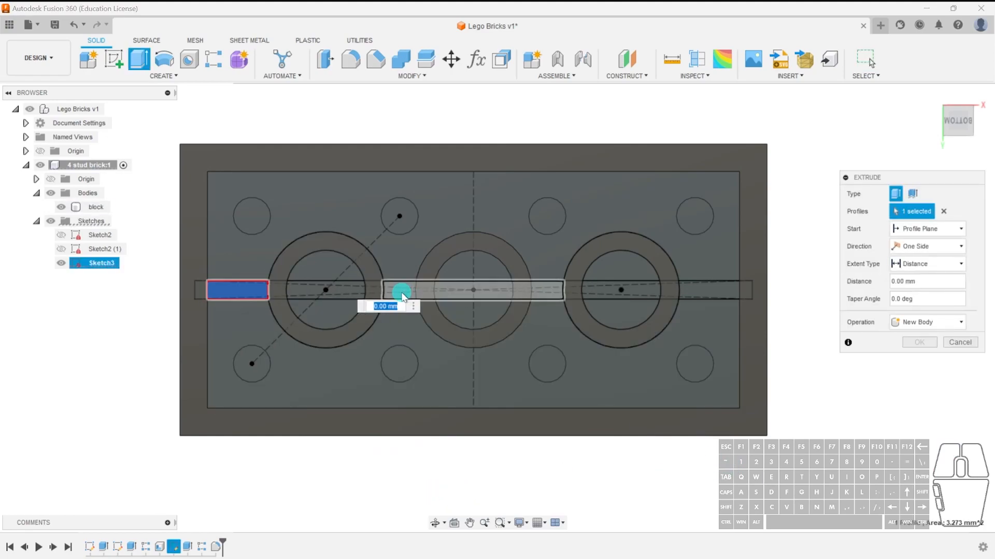
middle_click_drag(540, 392, 485, 356, "shift")
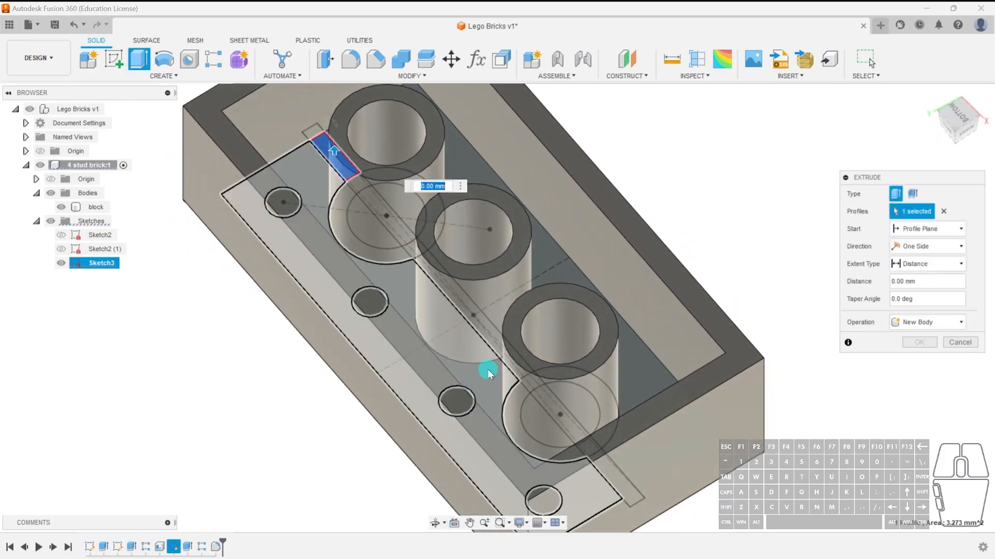
left_click(498, 356)
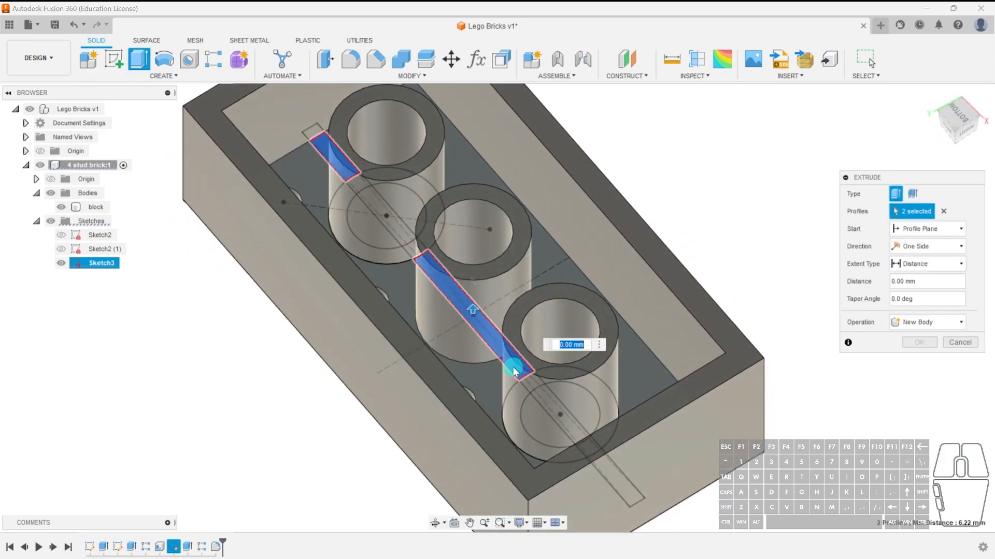
left_click(613, 471)
middle_click_drag(465, 439, 428, 295, "shift")
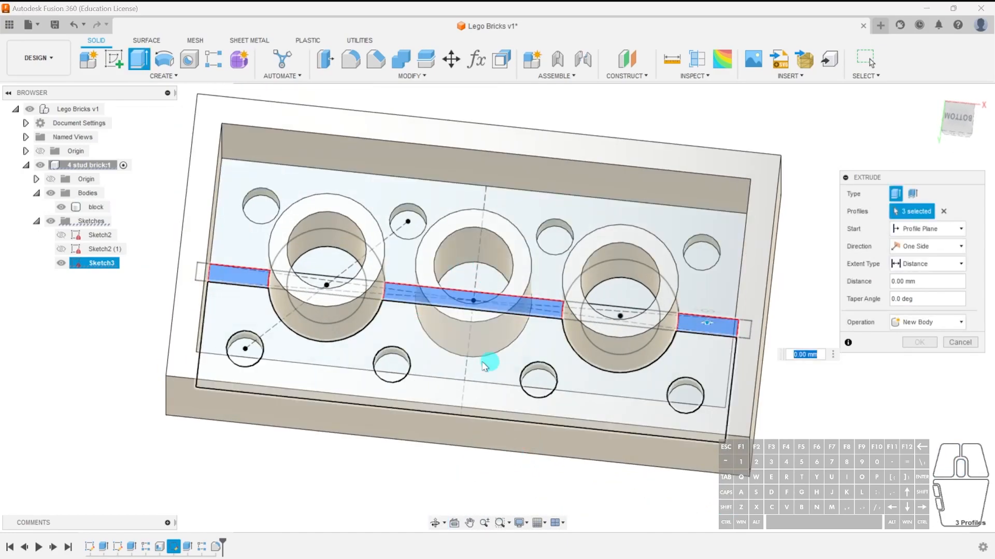
middle_click_drag(474, 357, 474, 306, "shift")
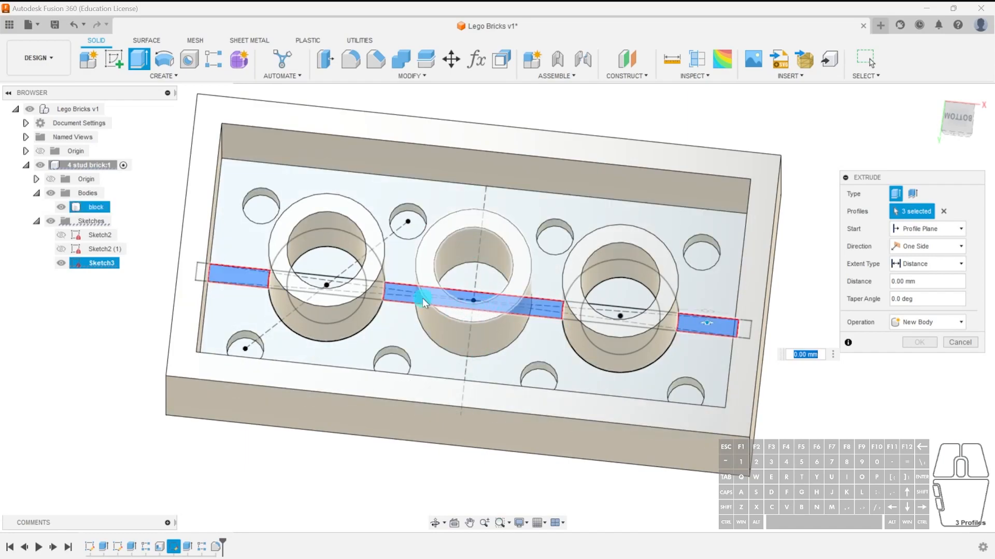
middle_click_drag(567, 311, 580, 337, "shift")
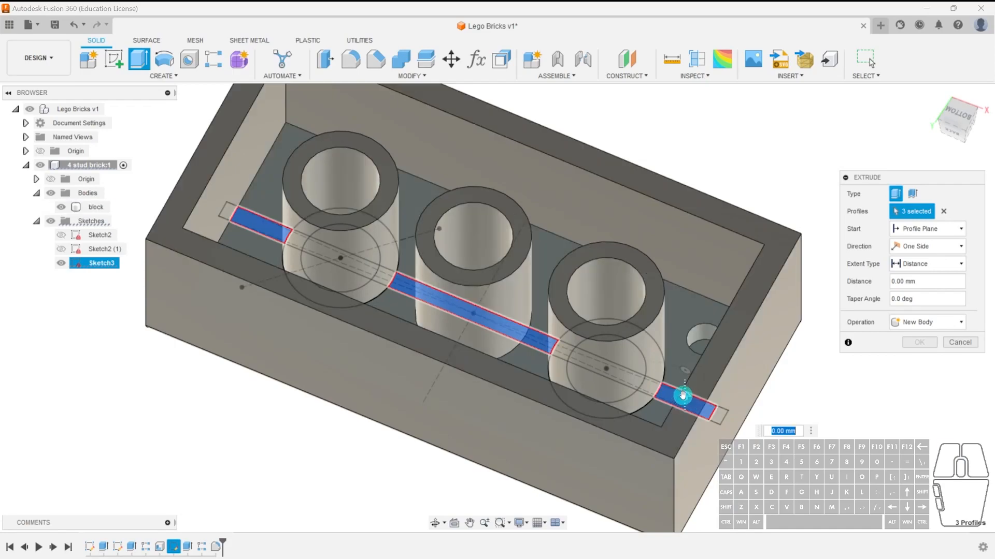
left_click_drag(683, 396, 681, 360)
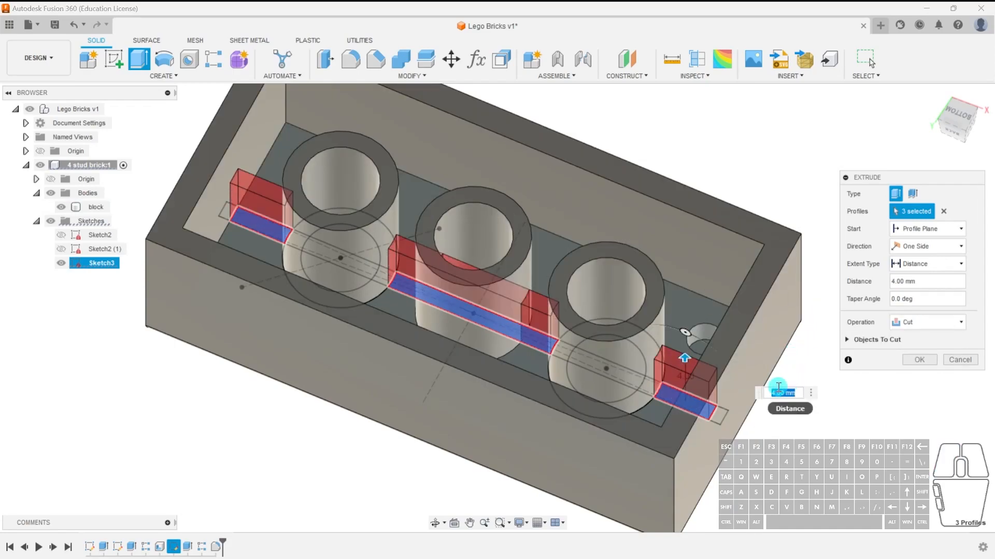
left_click(926, 322)
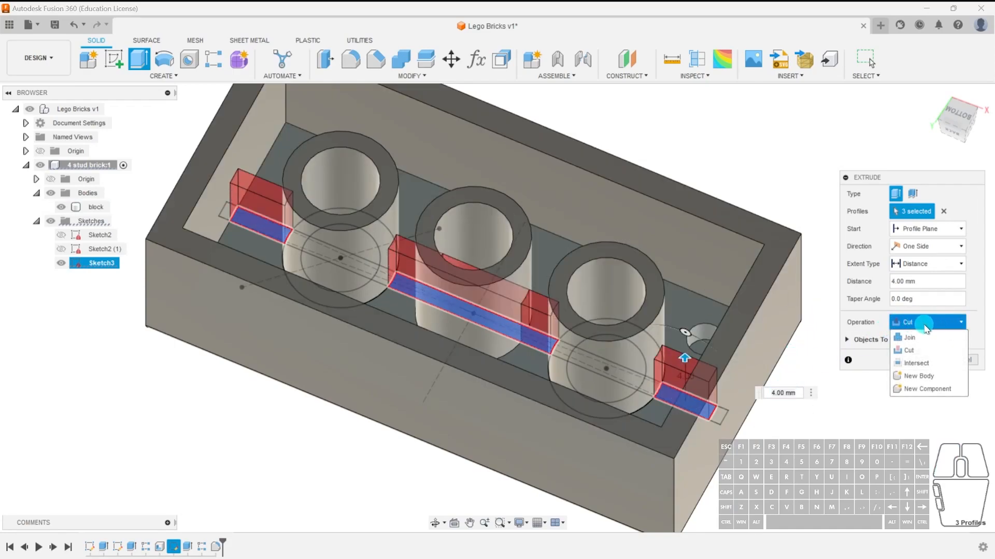
left_click(913, 338)
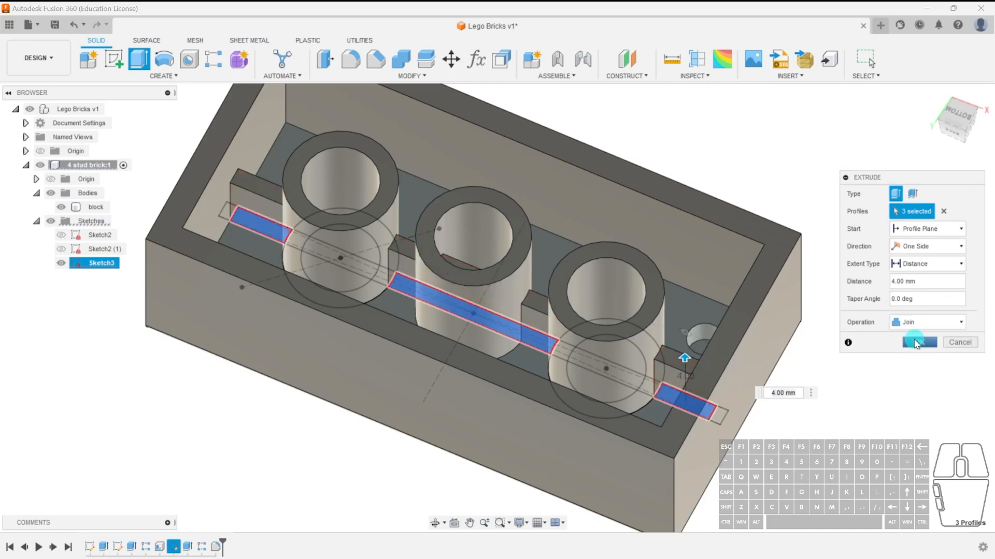
left_click(921, 343)
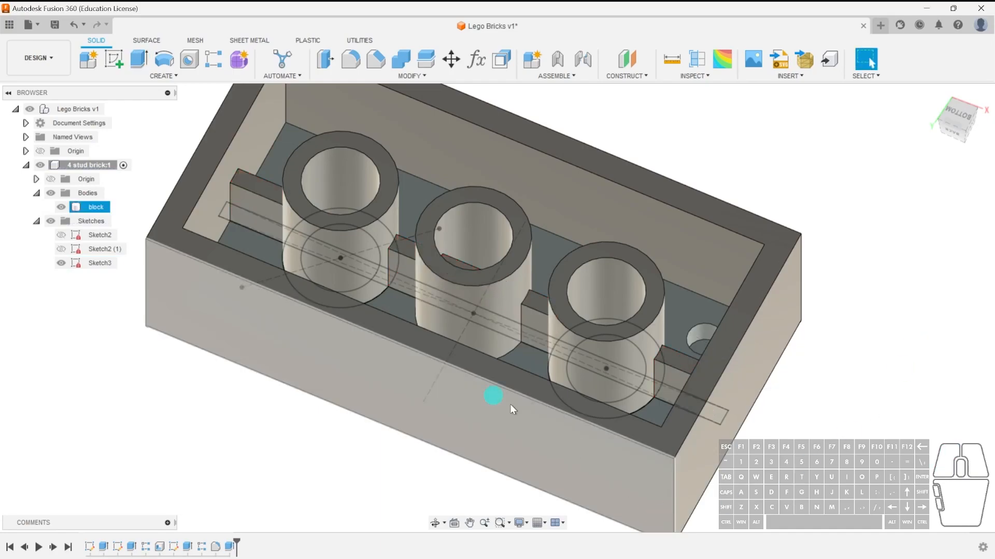
Extrude the rib segment inside the middle tube as a 4 mm cut to clear the tube's bore.
middle_click_drag(474, 357, 493, 386, "shift")
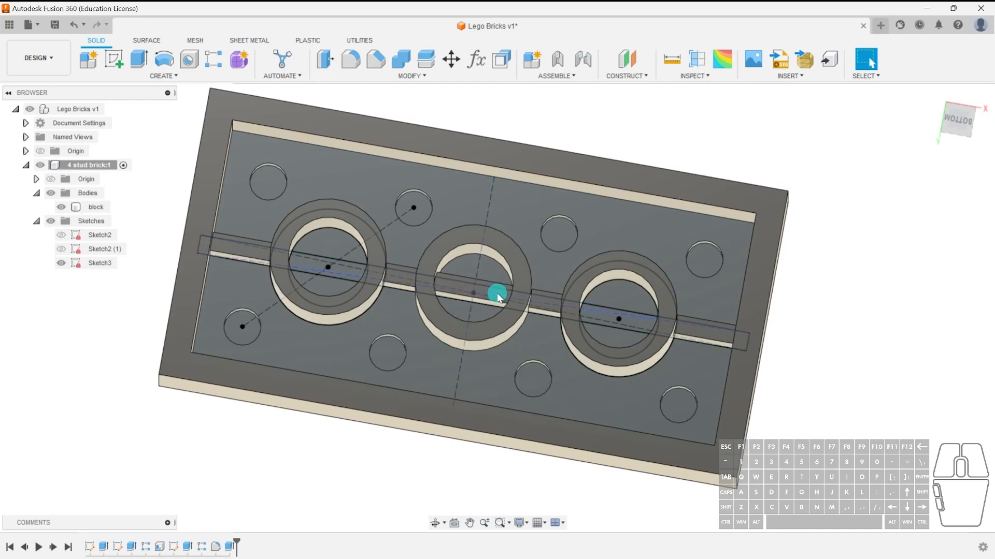
left_click(61, 263)
mouse_move(492, 326)
middle_mouse_down("shift")
mouse_move(512, 340)
mouse_move(499, 329)
middle_mouse_up("shift")
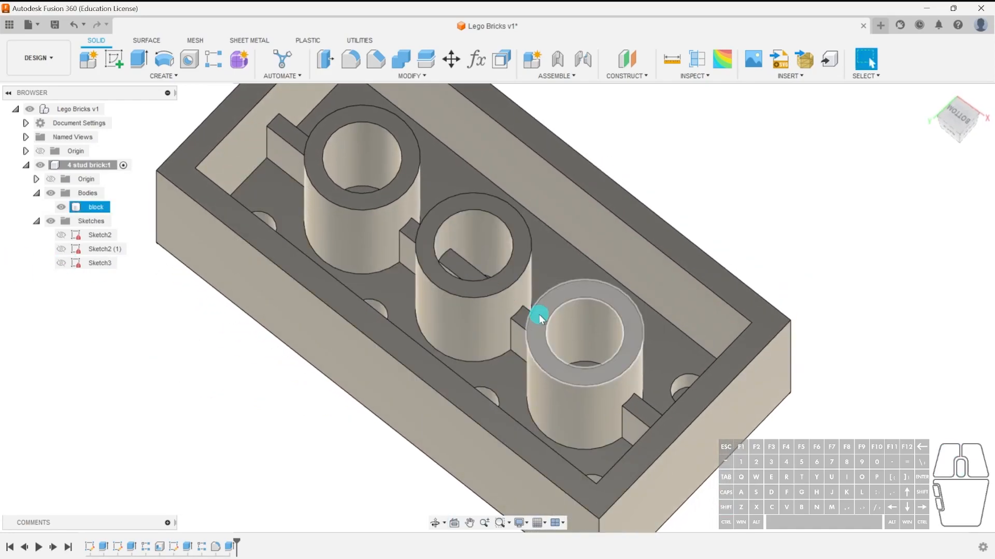
left_click(780, 220)
key("e")
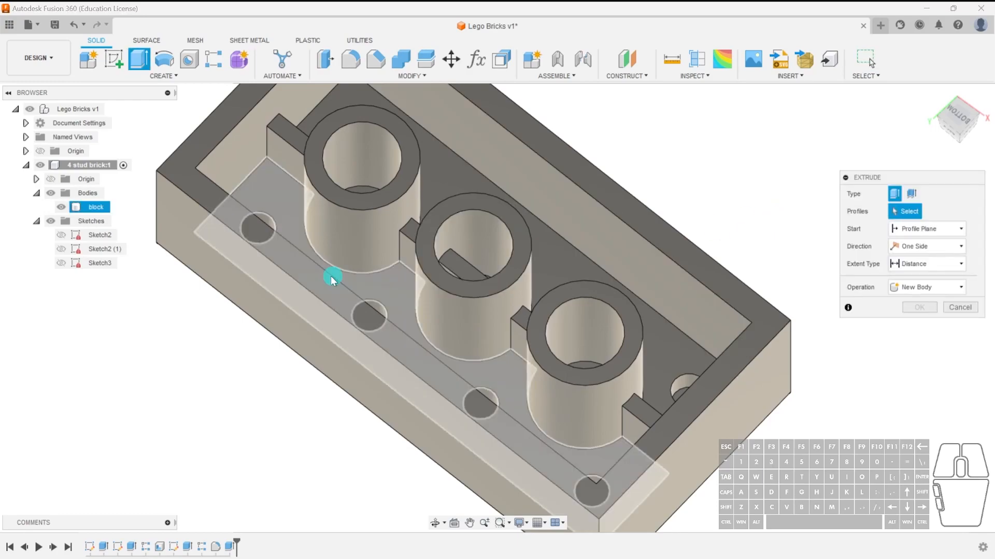
left_click(463, 269)
middle_click(499, 325, "shift")
middle_click_drag(529, 296, 527, 309, "shift")
scroll(467, 311, "up", 2)
scroll(467, 312, "up", 1)
middle_click_drag(466, 277, 472, 306, "shift")
left_click_drag(455, 287, 456, 311)
middle_click_drag(451, 342, 484, 320, "shift")
left_click(509, 335)
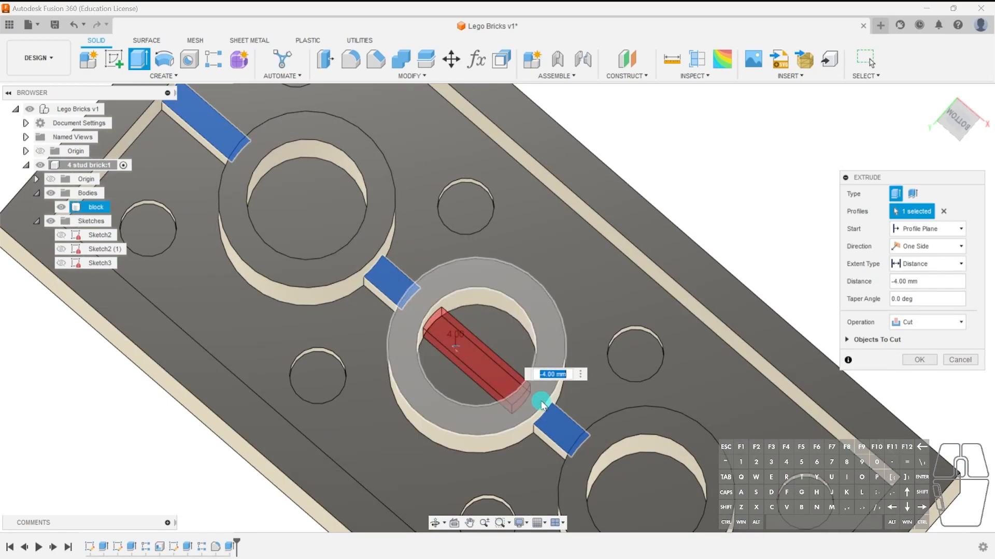
scroll(540, 402, "down", 2)
left_click(920, 361)
Orbit around the brick to inspect the ribbed underside and the studded top.
middle_click_drag(651, 406, 852, 414, "shift")
middle_click_drag(603, 457, 668, 369)
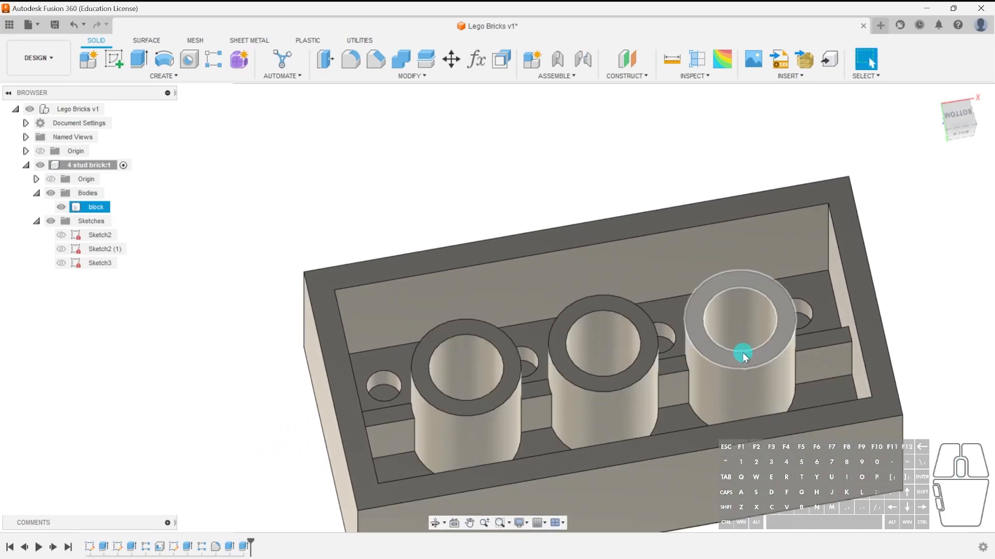
middle_click_drag(684, 373, 751, 399, "shift")
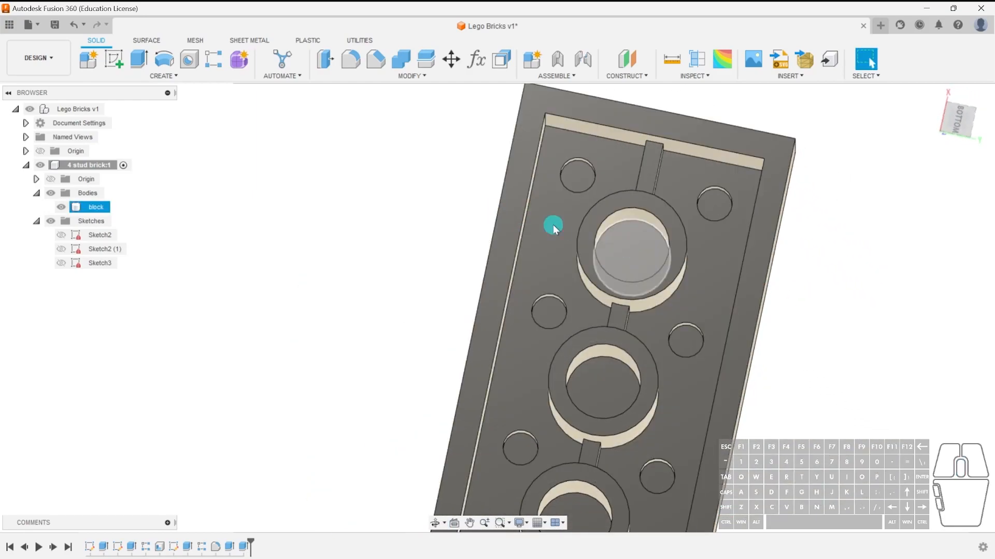
middle_click_drag(662, 245, 371, 344, "shift")
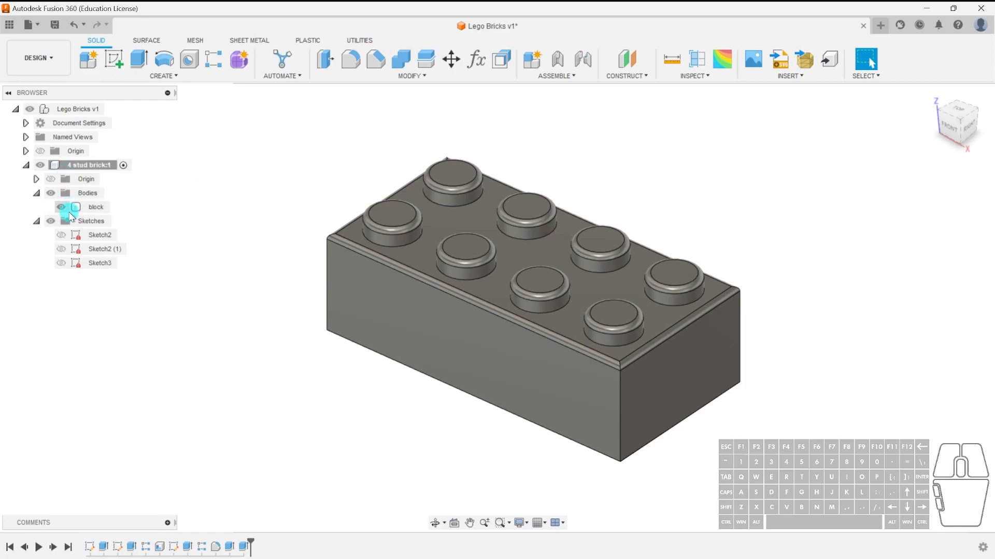
right_click(97, 208)
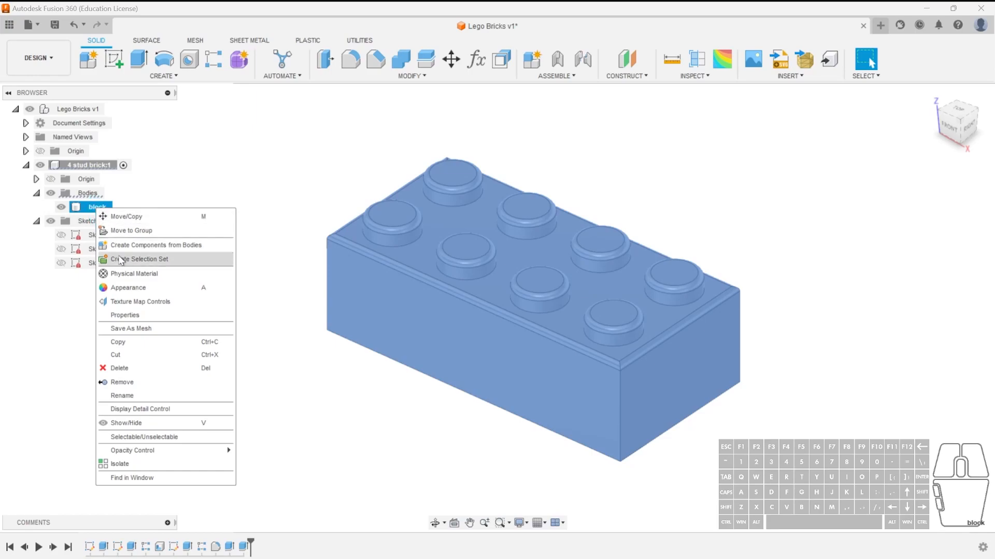
left_click(161, 330)
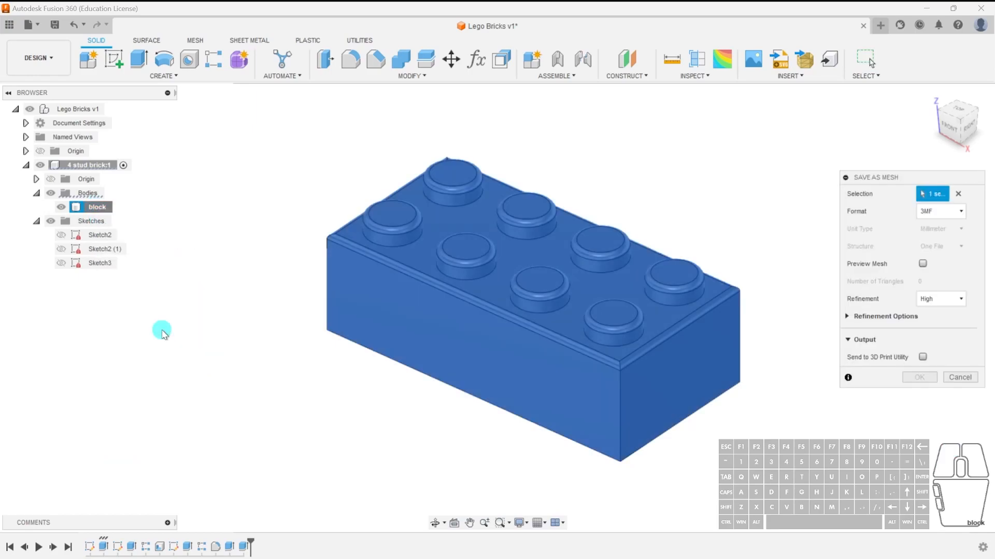
left_click(960, 213)
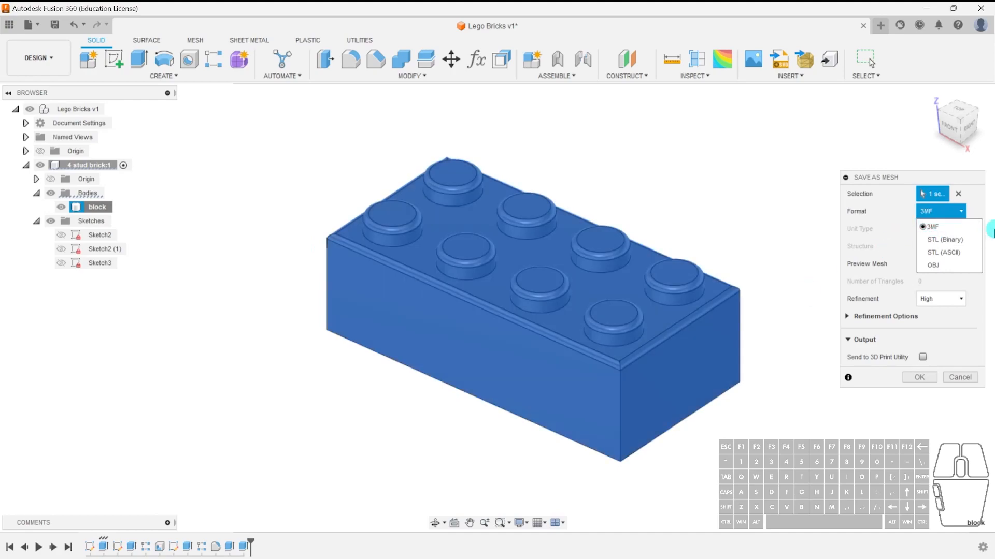
left_click(956, 228)
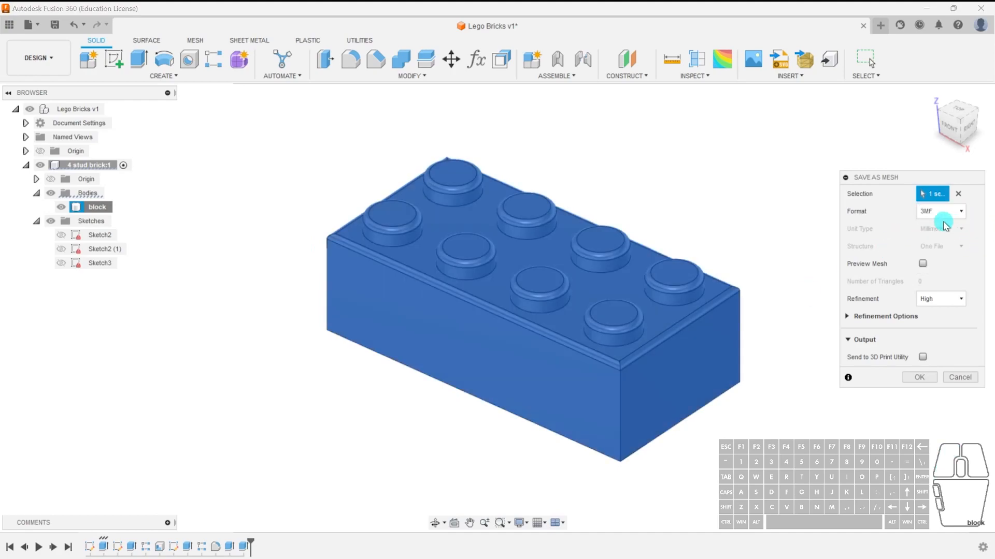
left_click(921, 378)
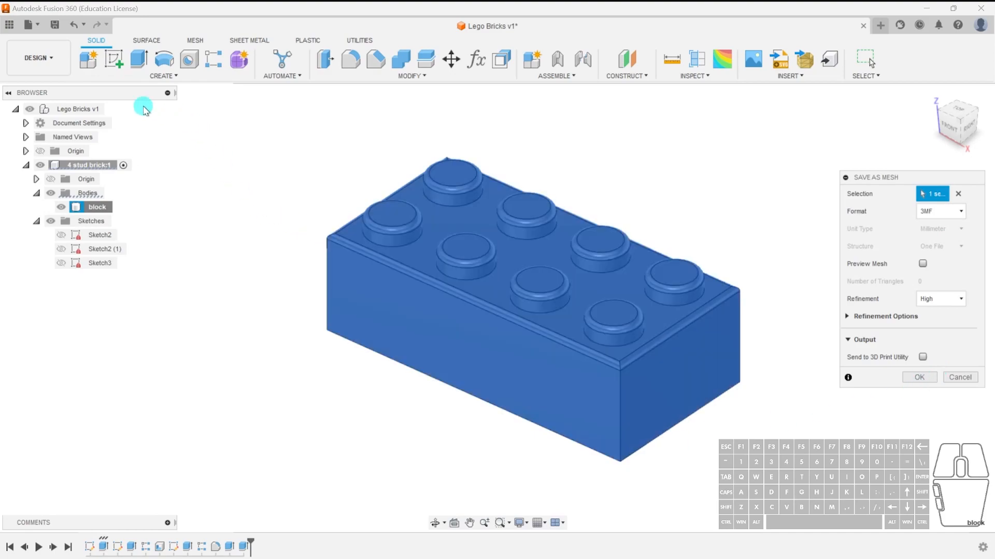
left_click(960, 378)
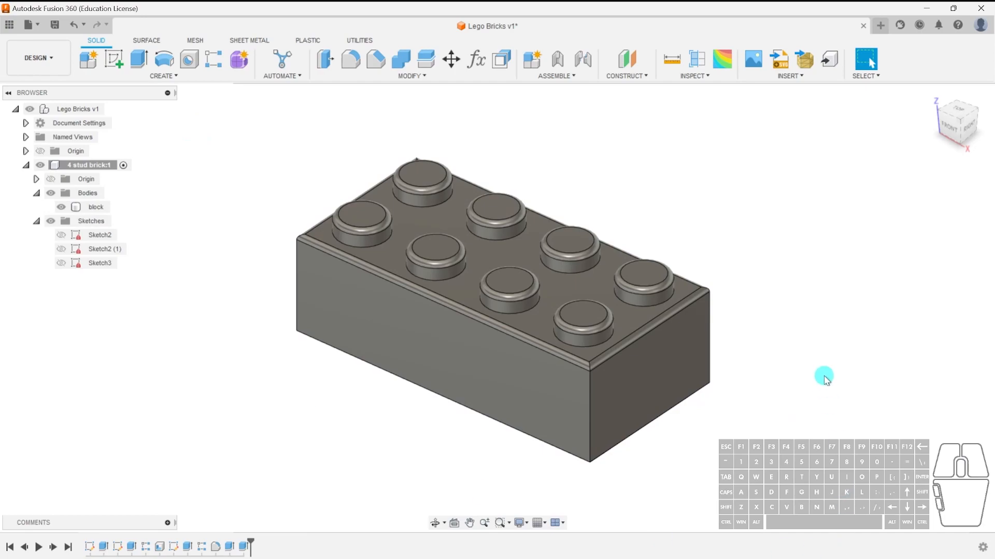
Save the design as a new version and open the data panel.
left_click(55, 24)
left_click(496, 315)
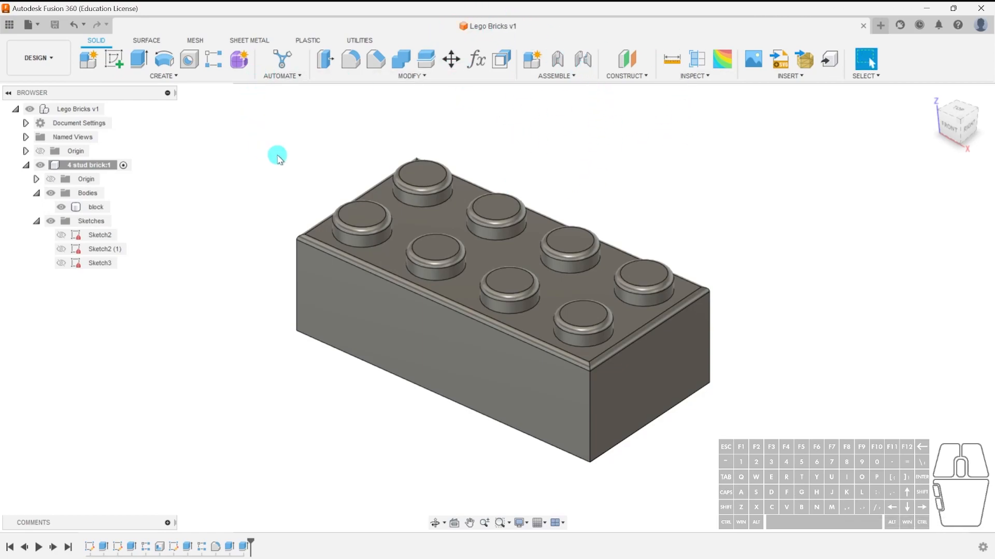
left_click(9, 24)
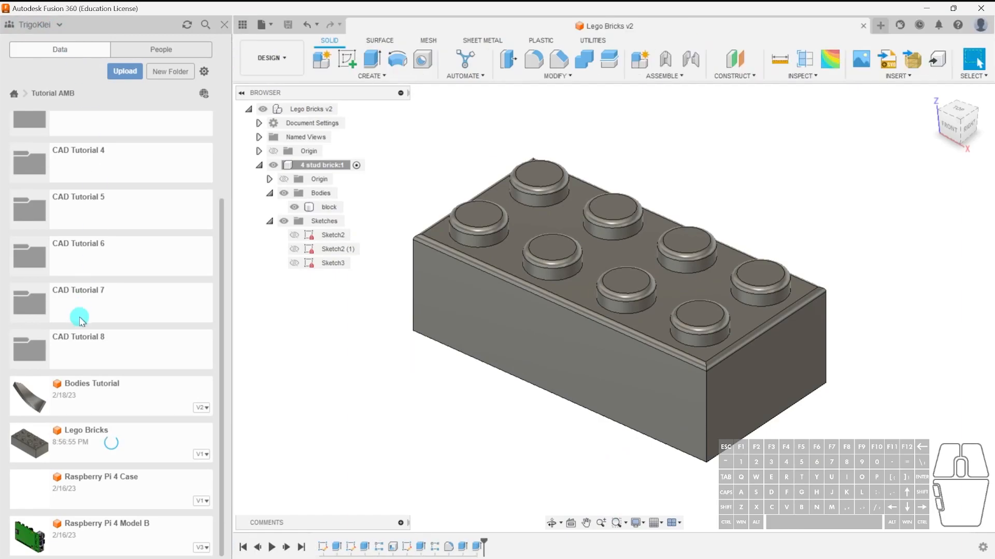